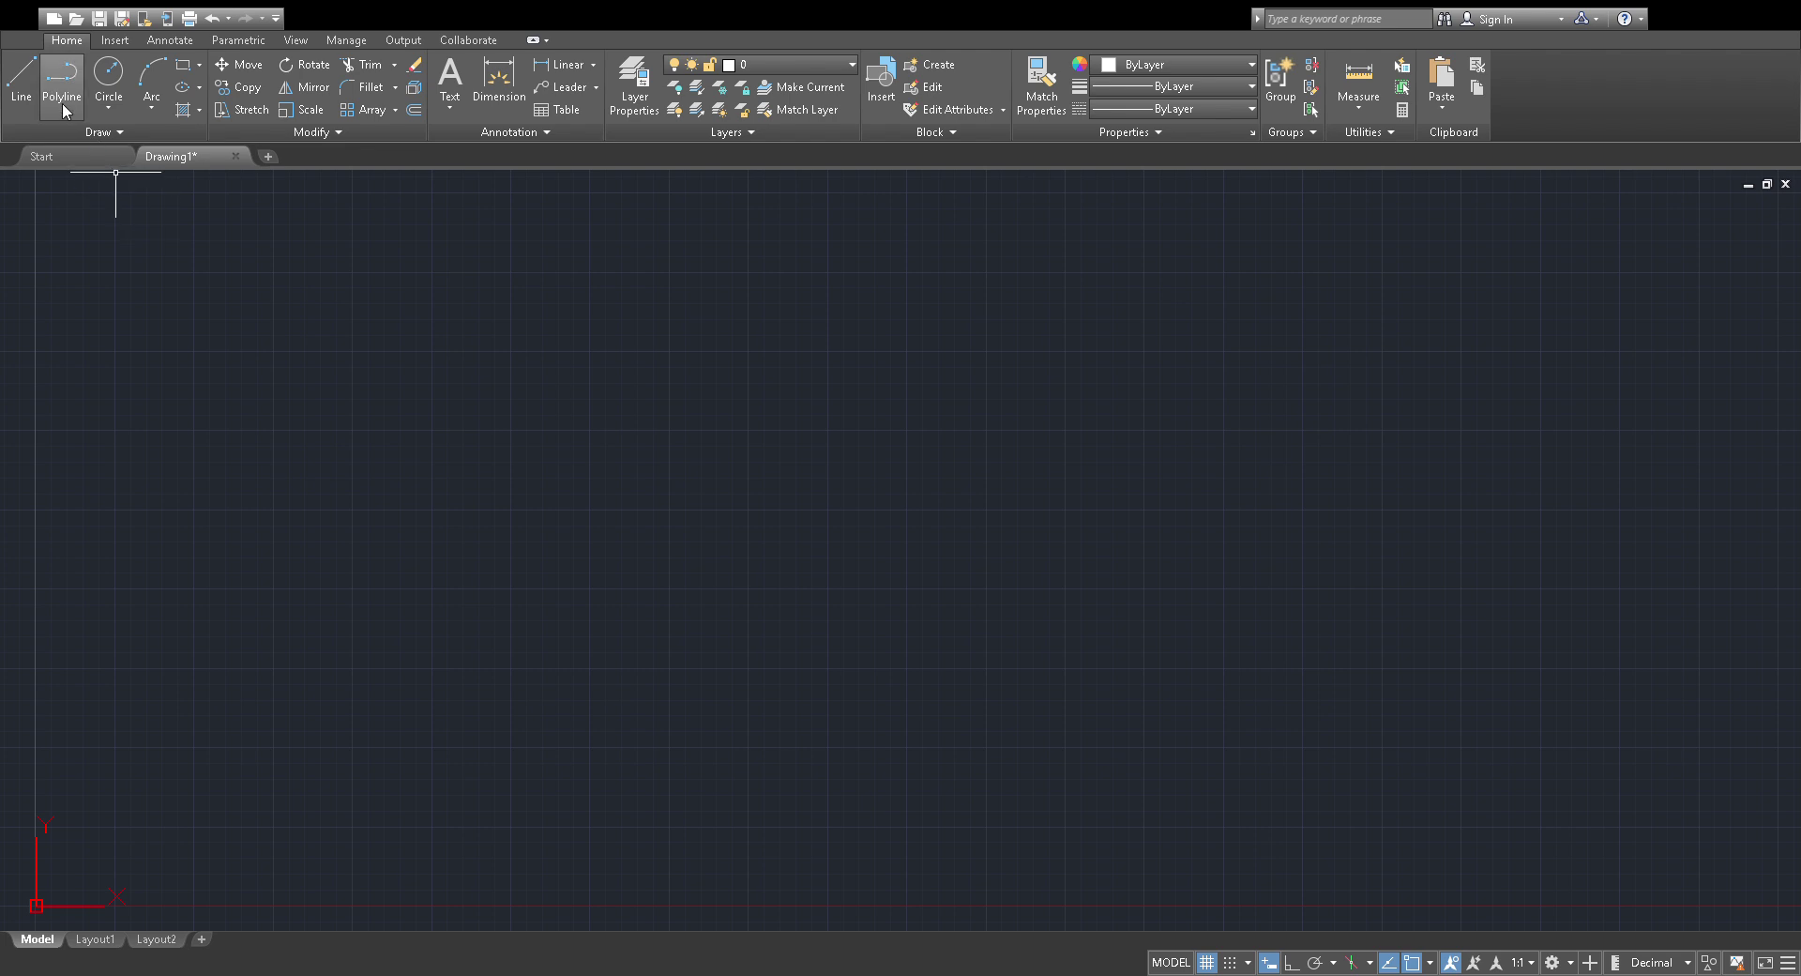
Turn on Ortho mode and draw a horizontal line 25000 units long starting at the origin.
click(20, 78)
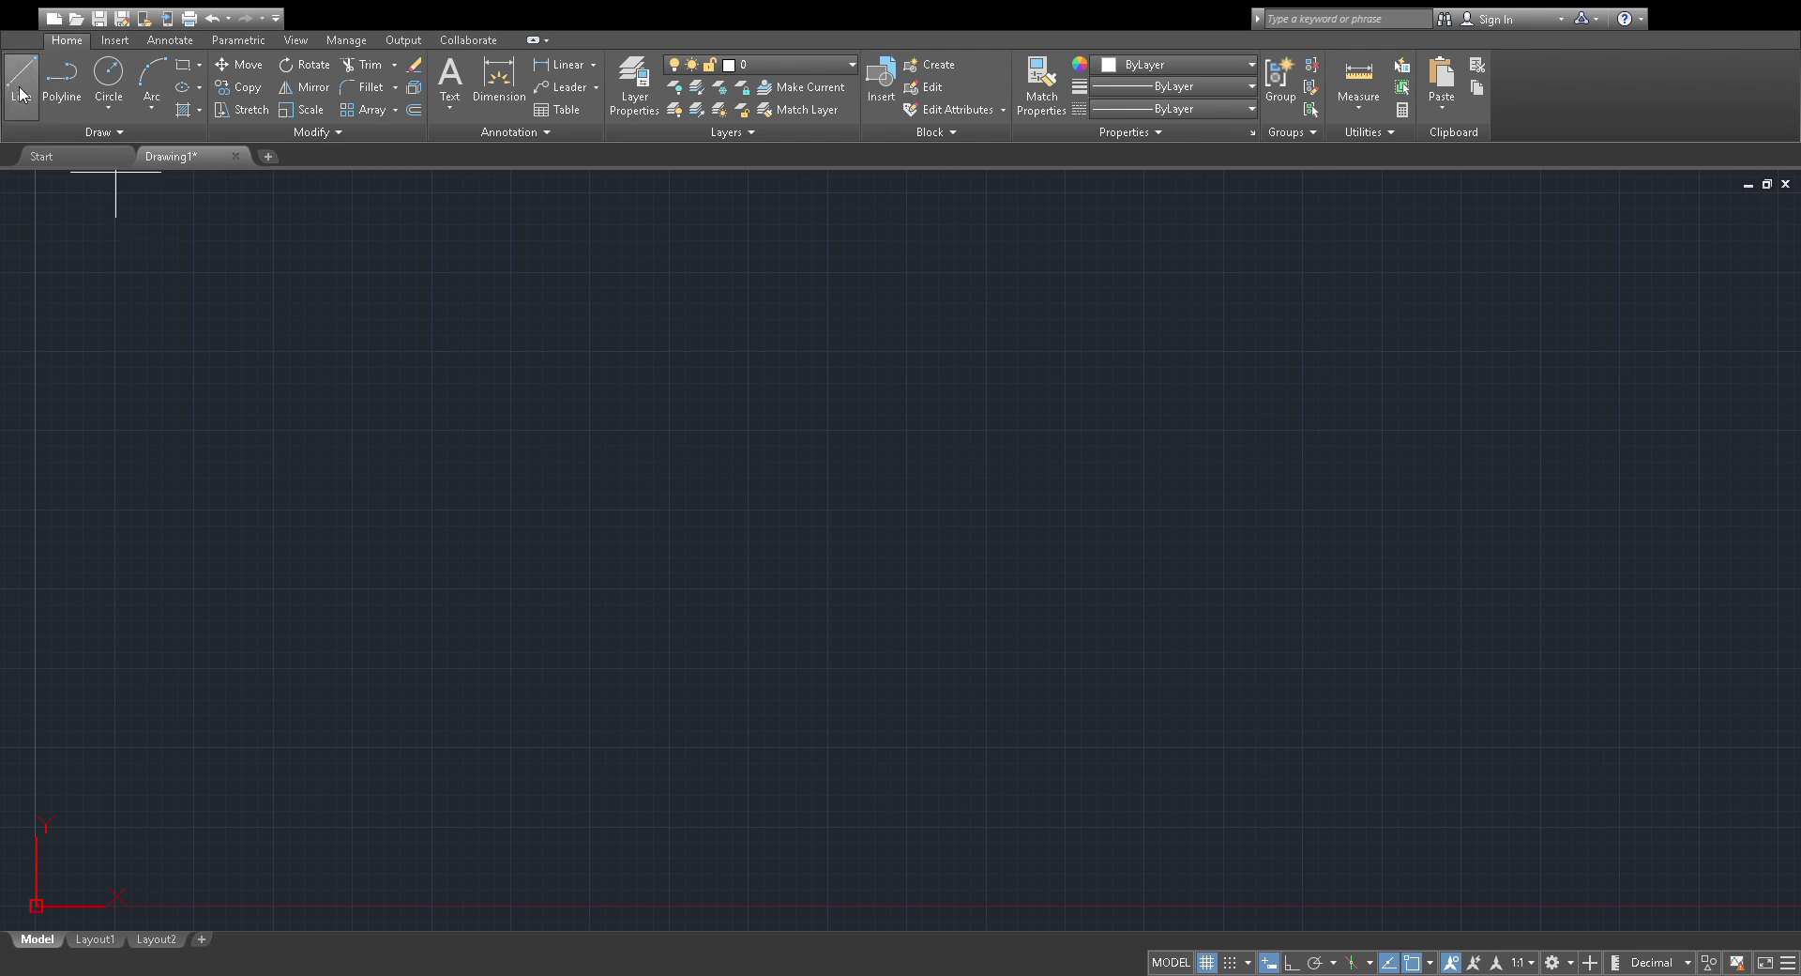
click(135, 817)
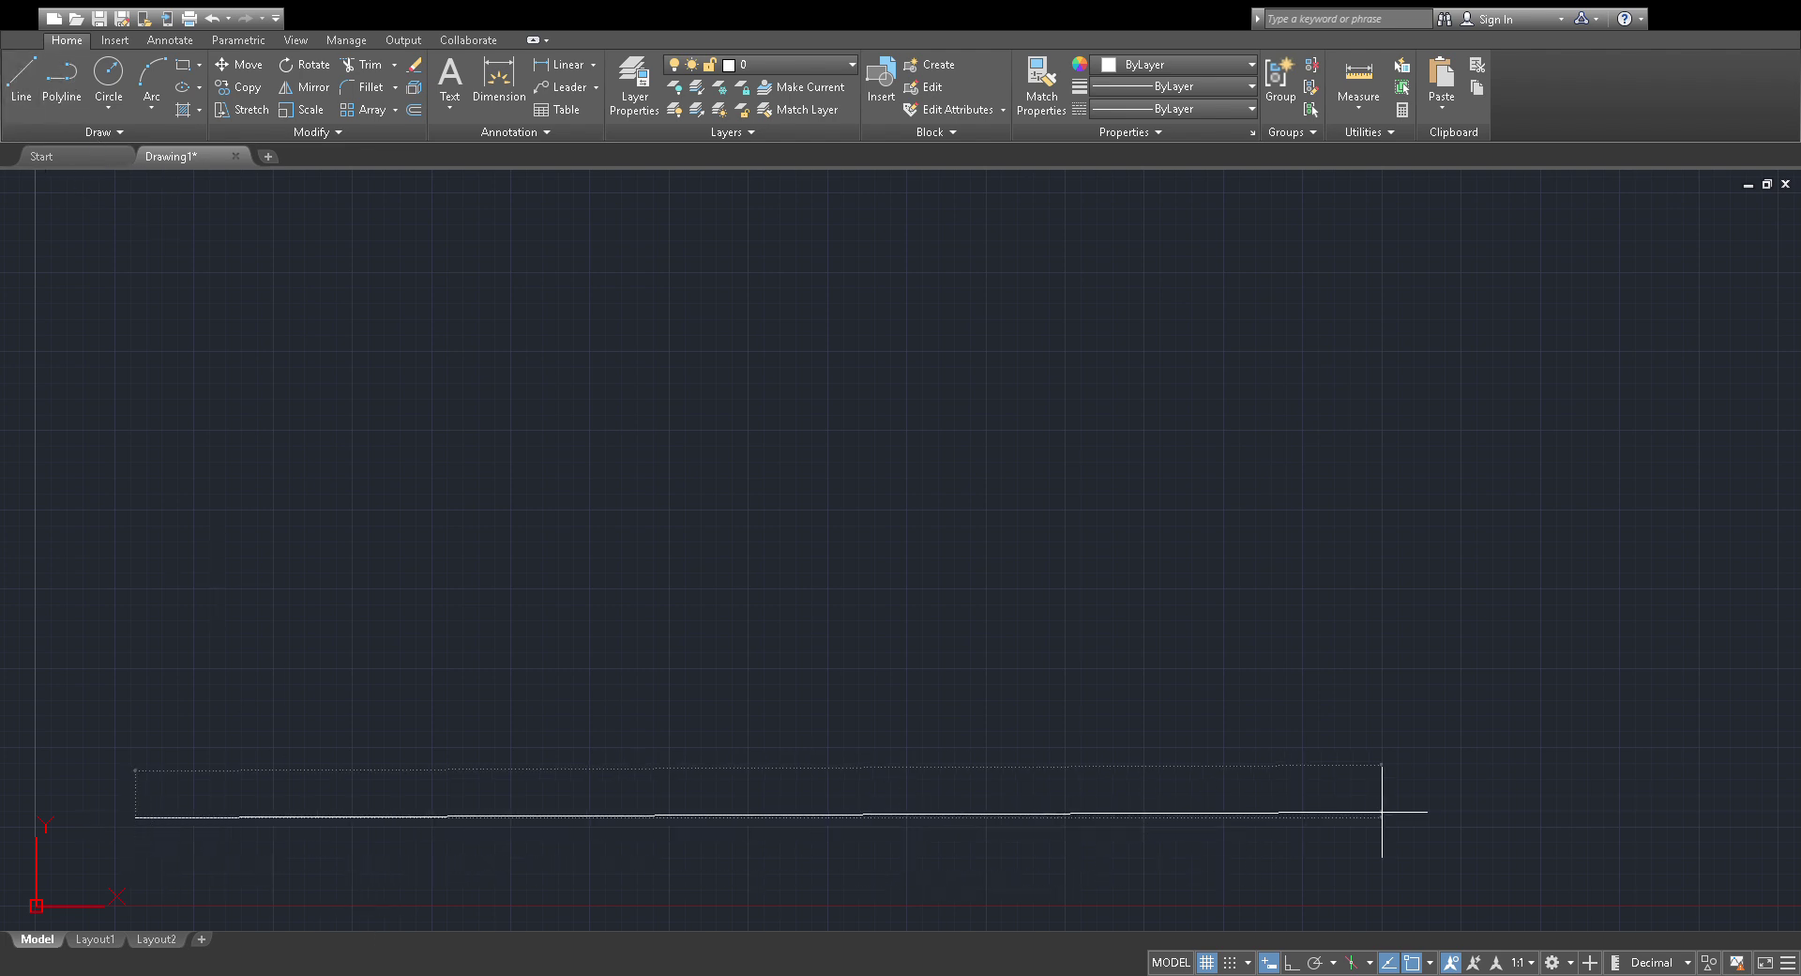
click(1292, 963)
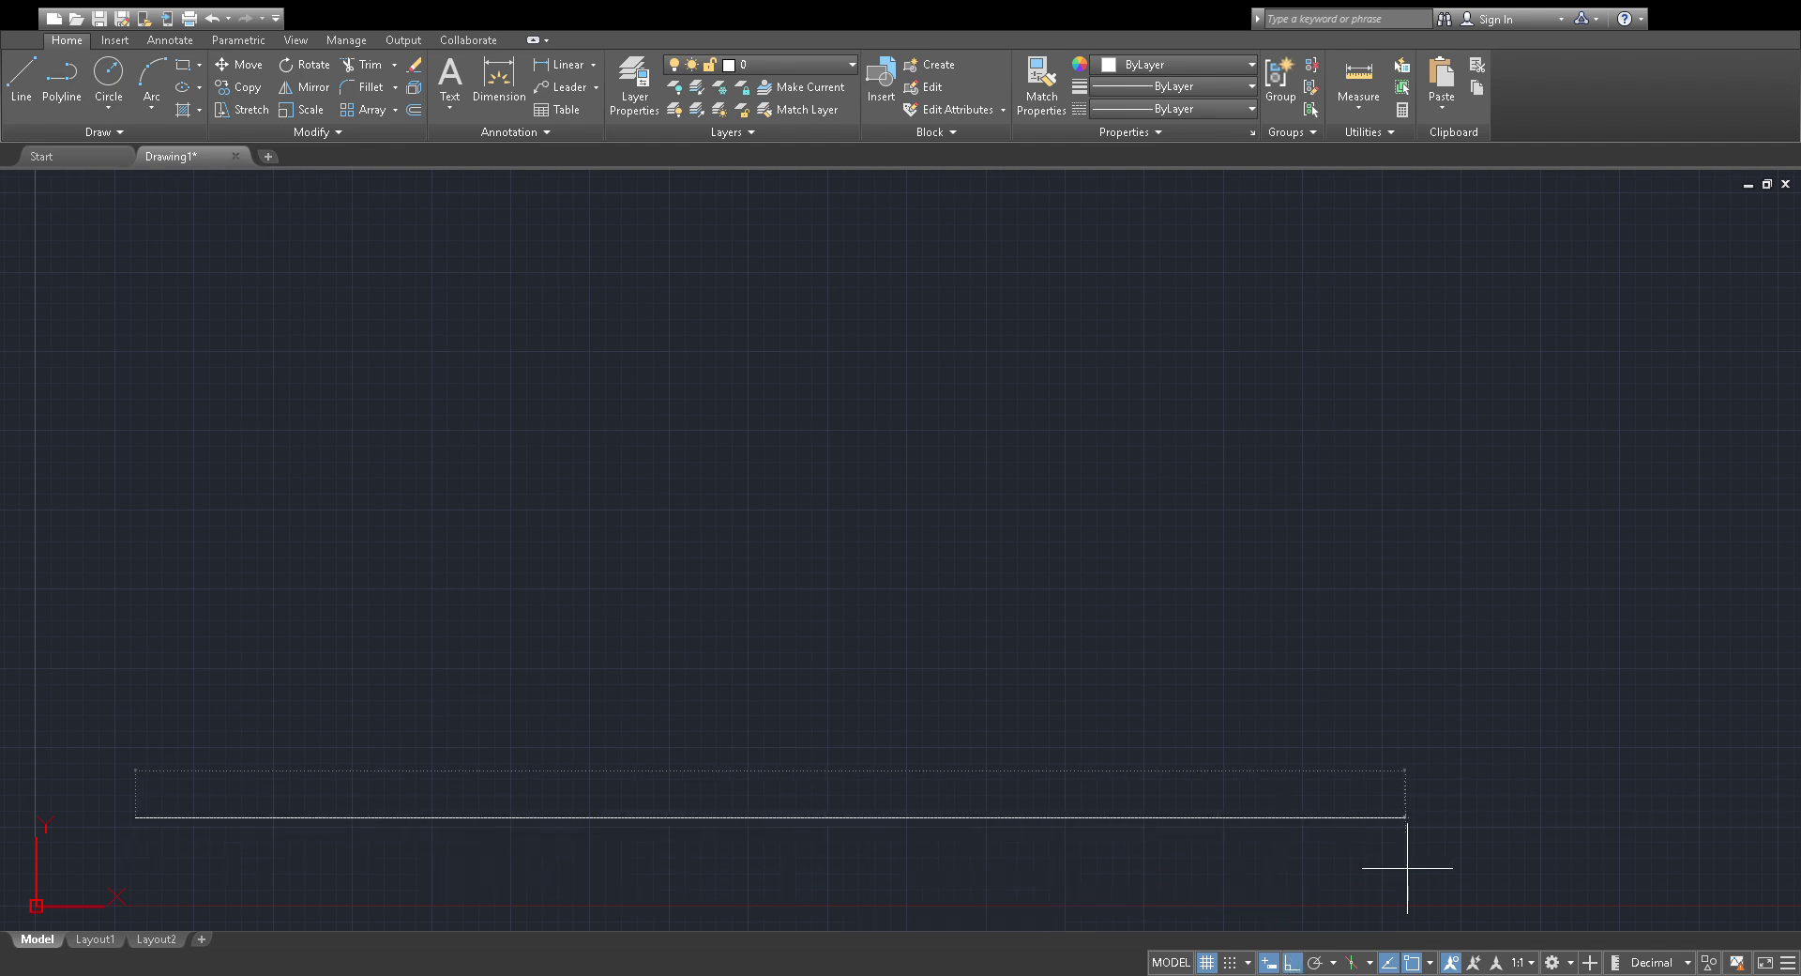
click(1463, 837)
key(Escape)
scroll(1062, 932, down, 3)
scroll(860, 687, down, 2)
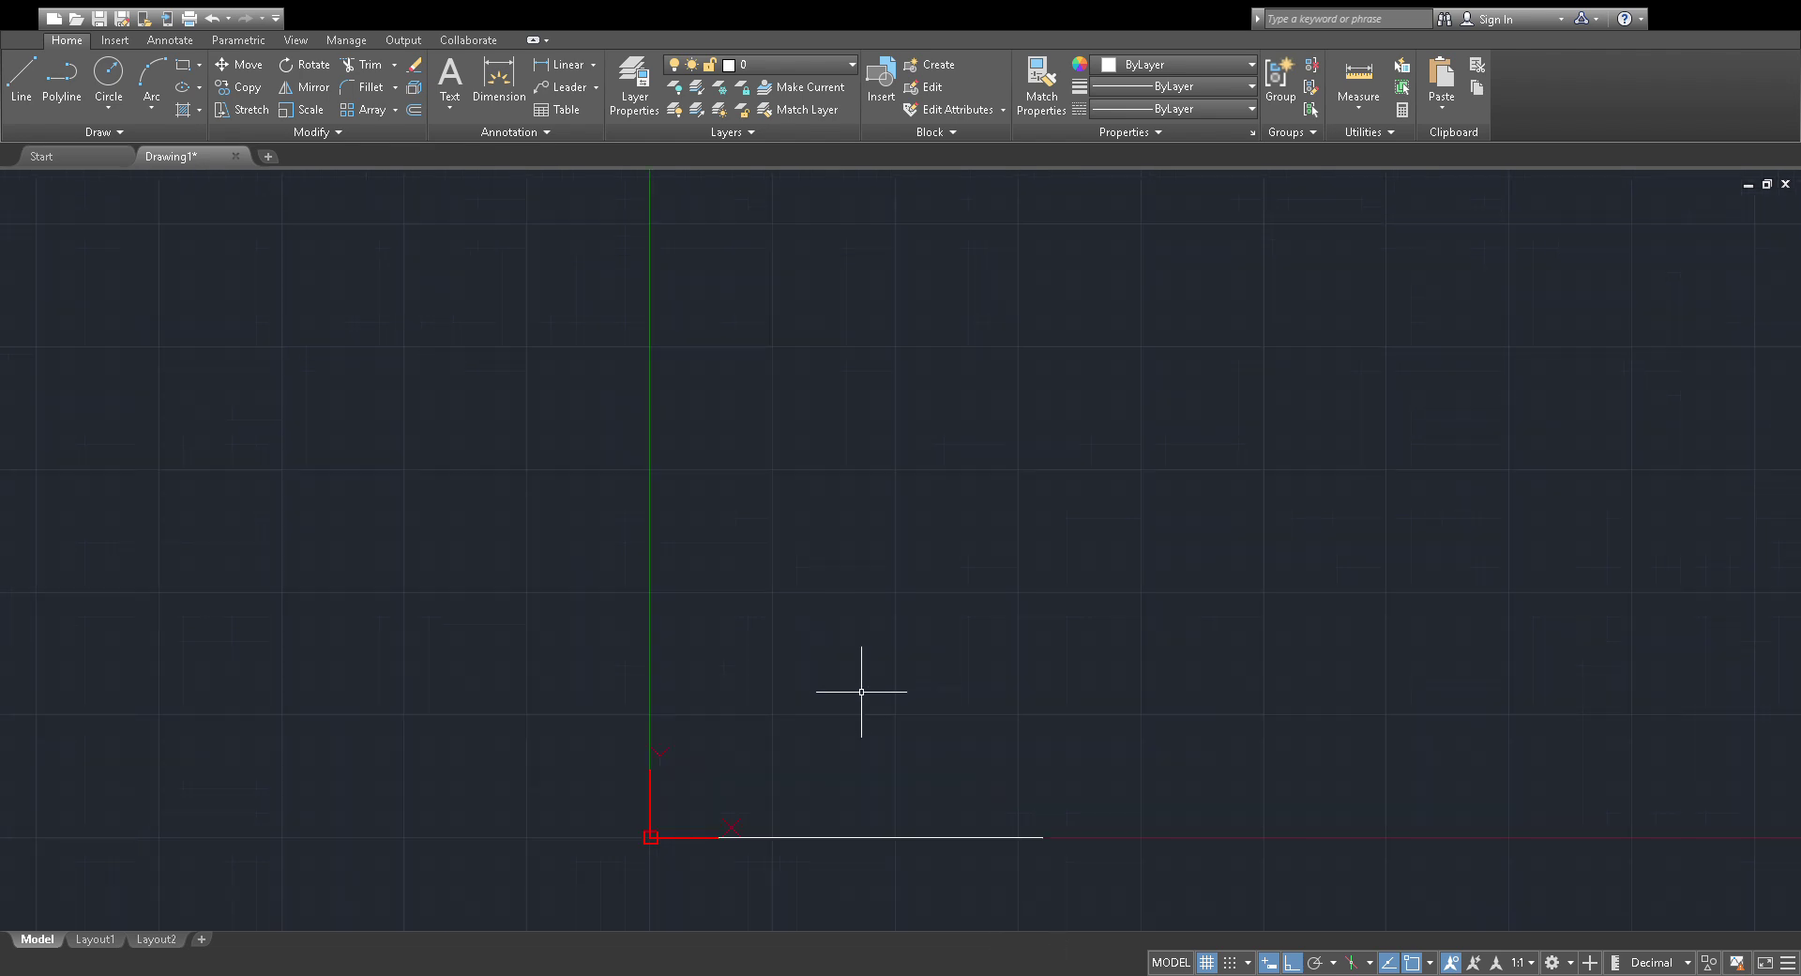
click(1023, 834)
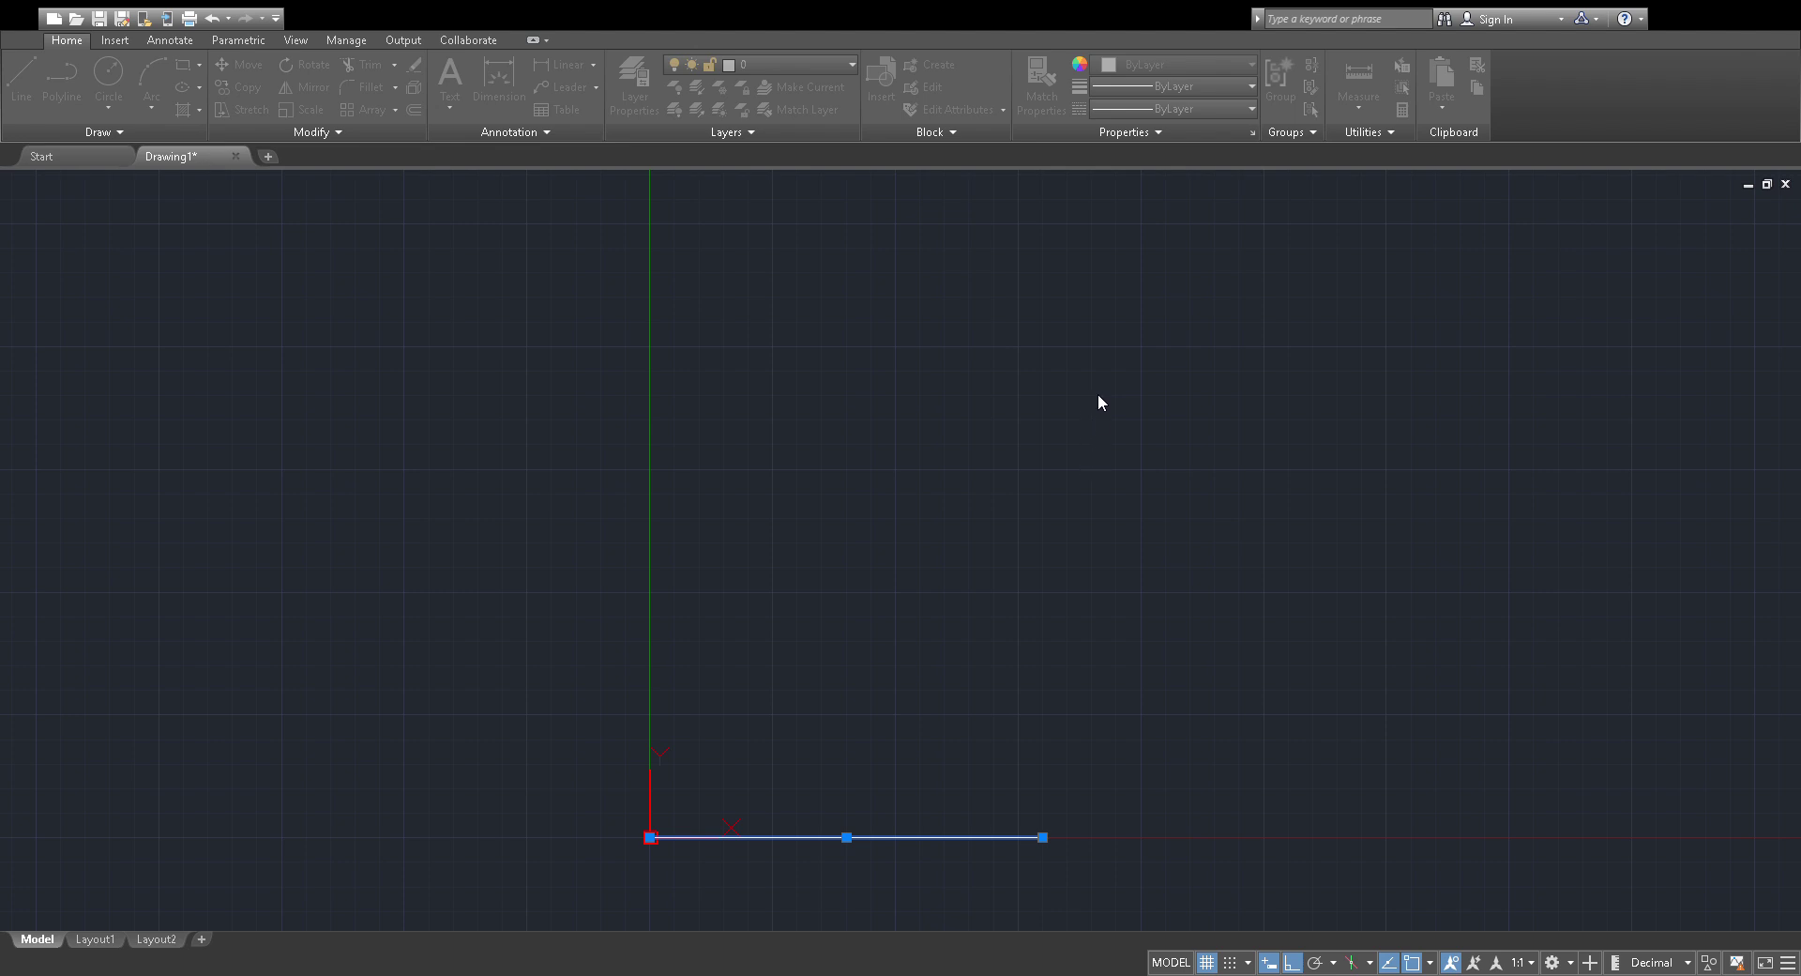
key(Escape)
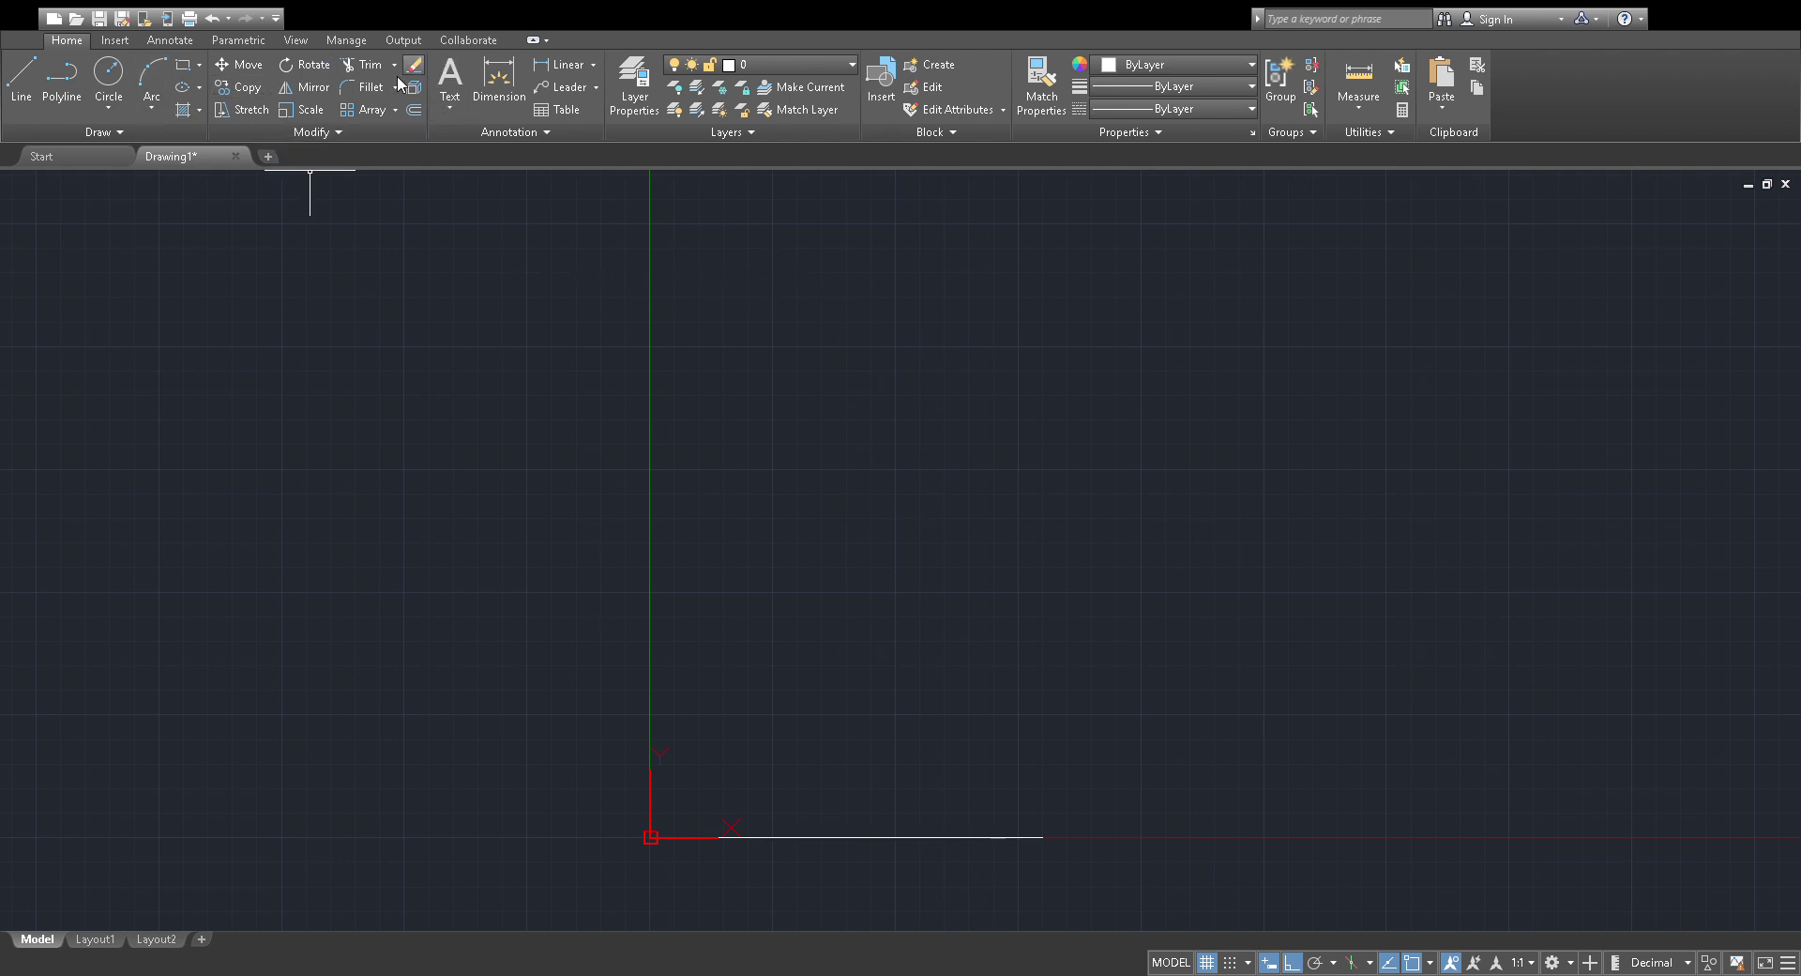
Add a linear dimension between the line's two endpoints, placed just below it, and inspect its text.
click(501, 96)
key(Escape)
click(561, 65)
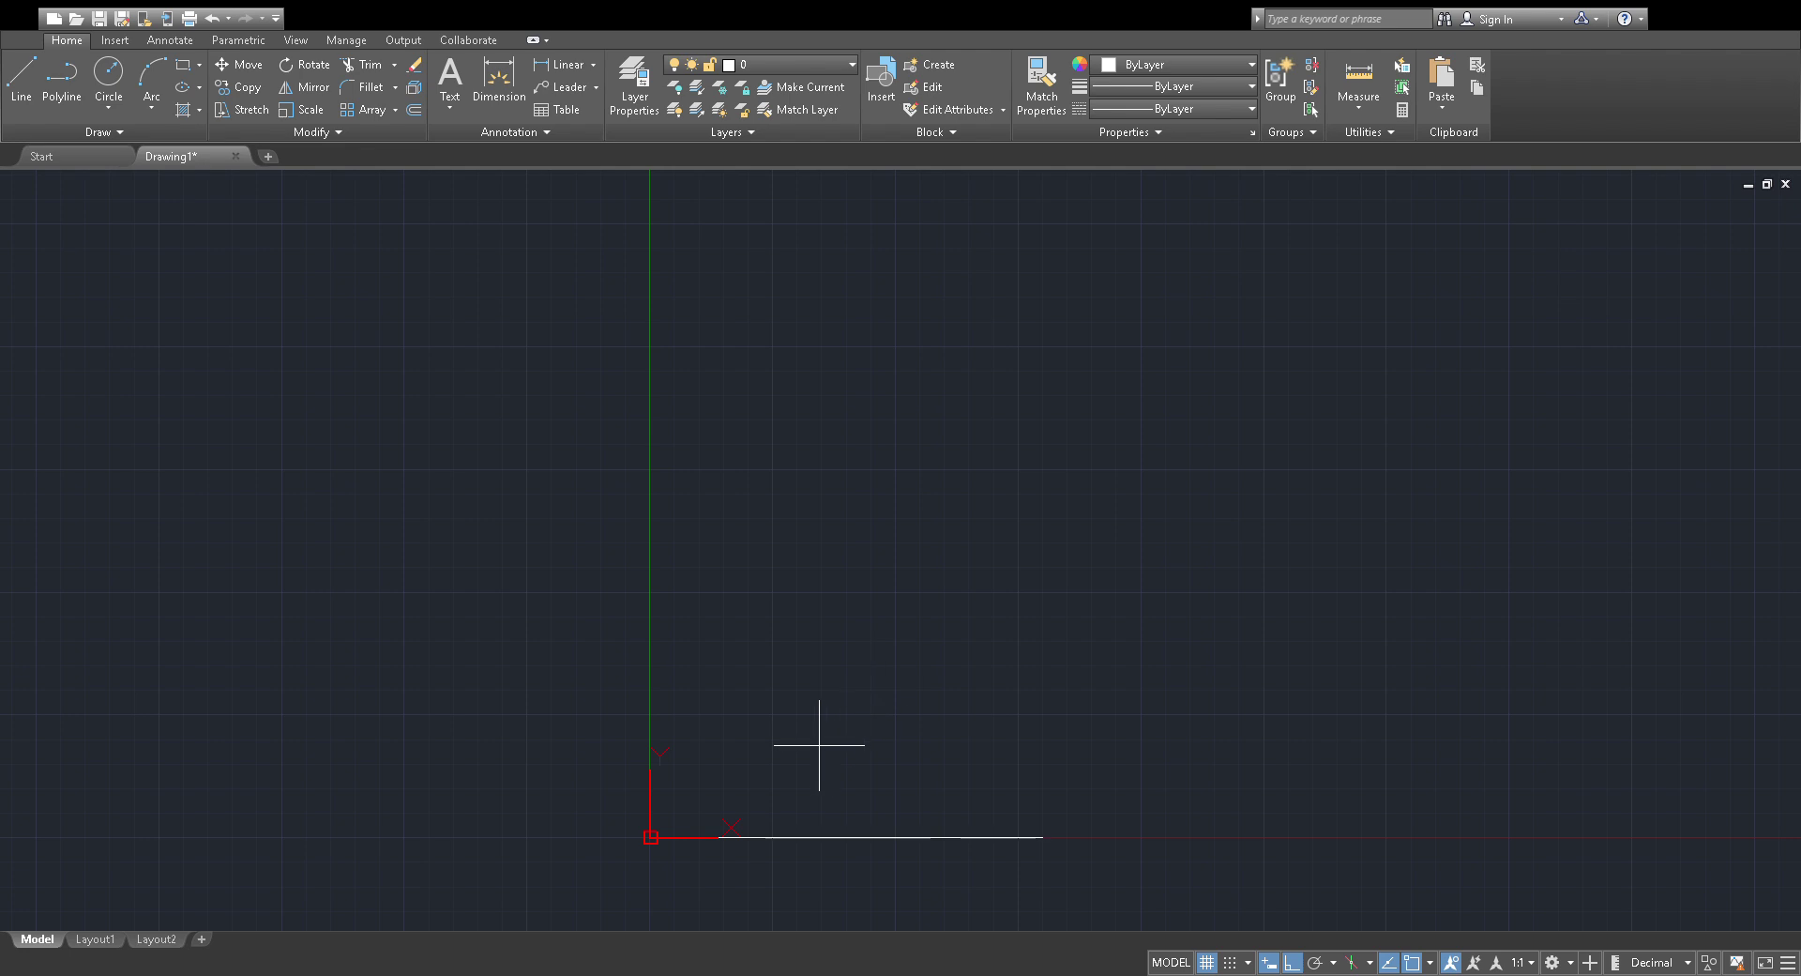
click(649, 837)
click(1043, 836)
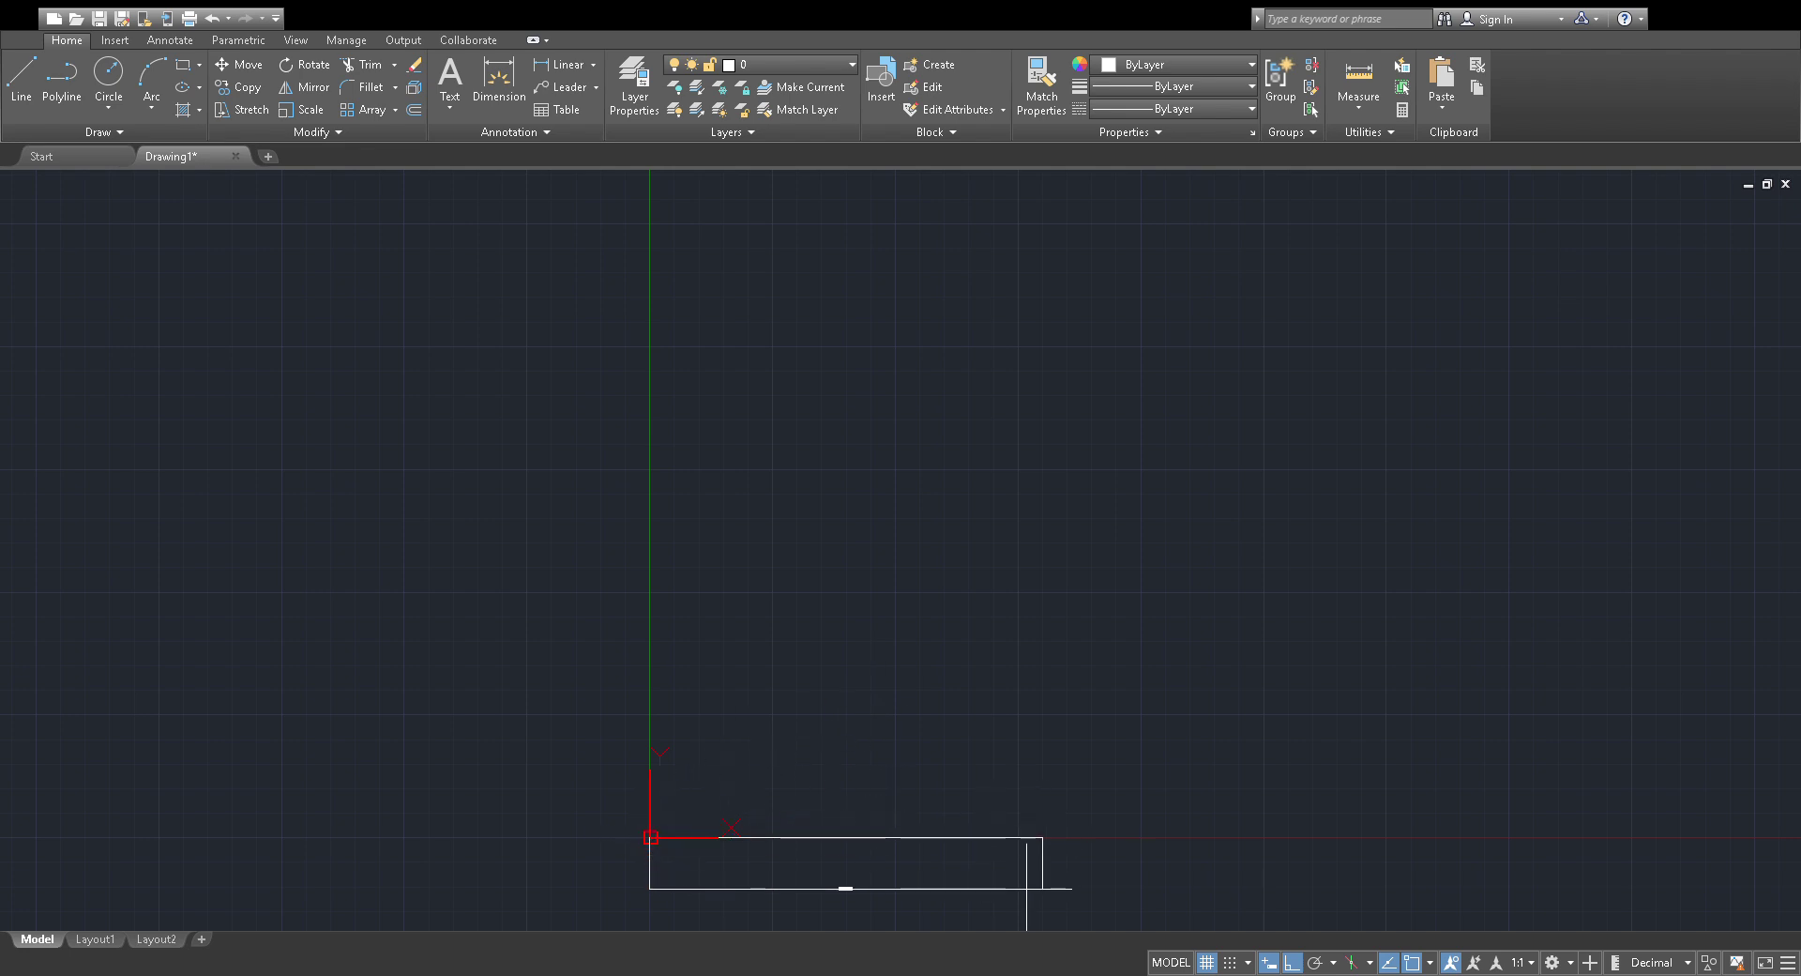
click(858, 858)
scroll(862, 874, up, 8)
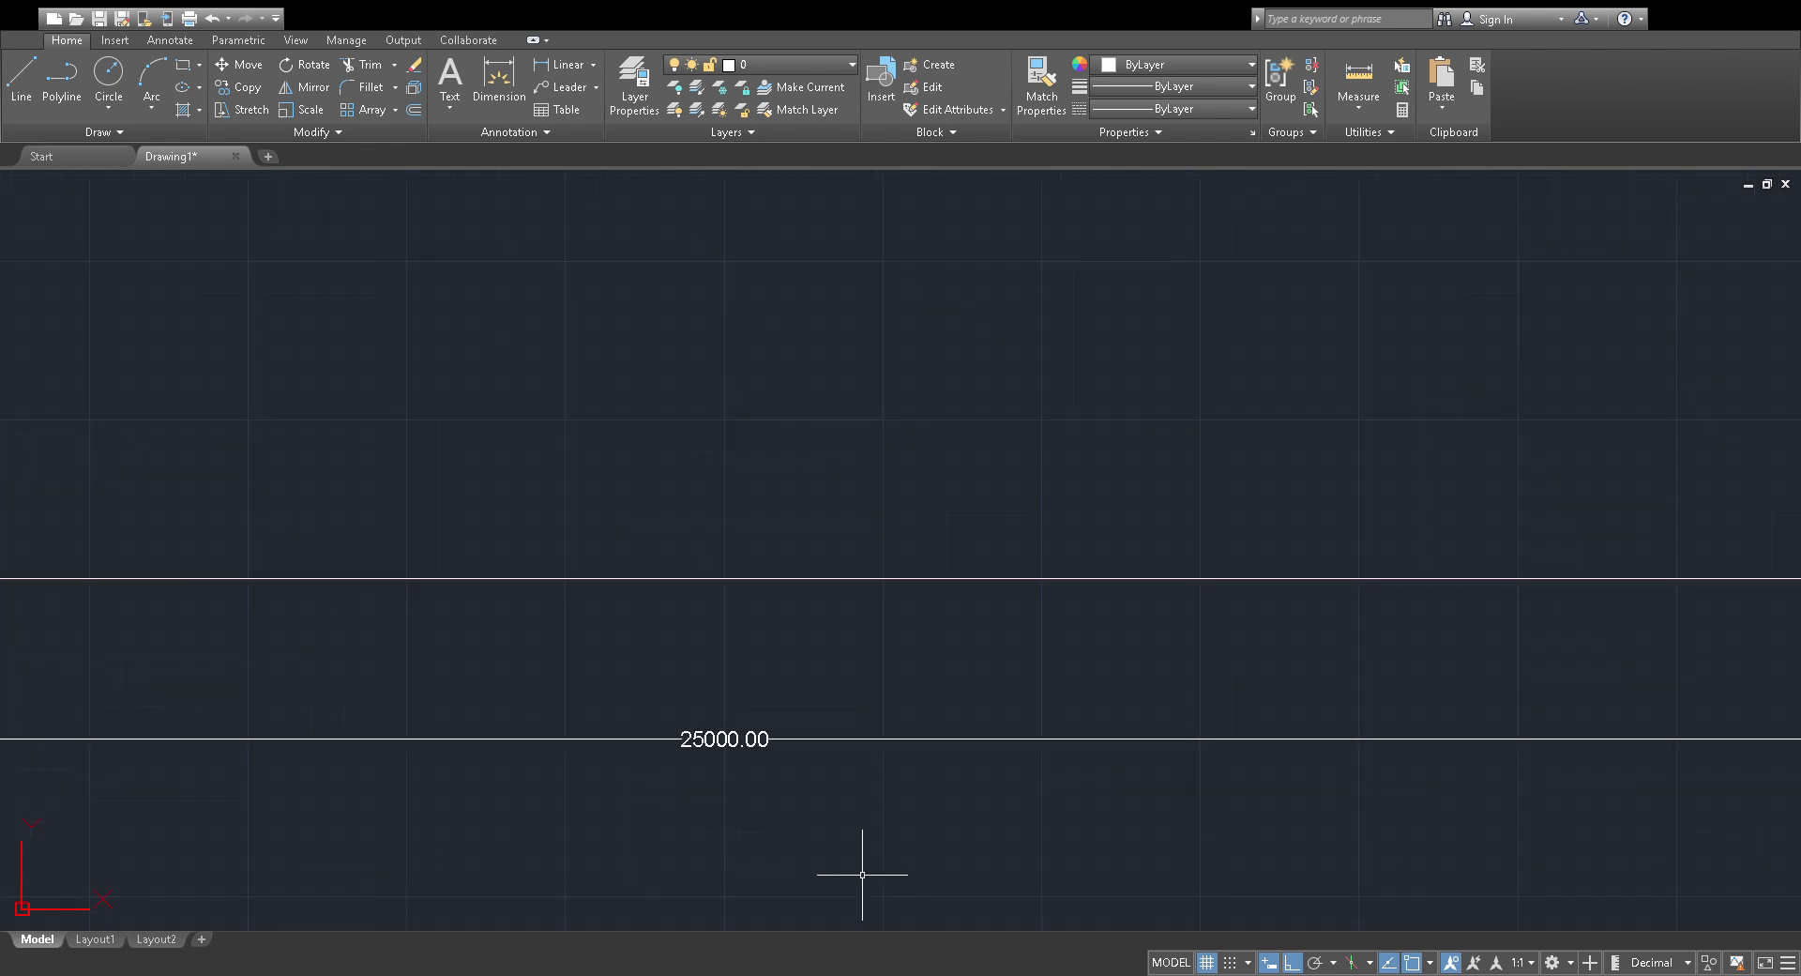
scroll(826, 825, down, 5)
scroll(798, 812, up, 3)
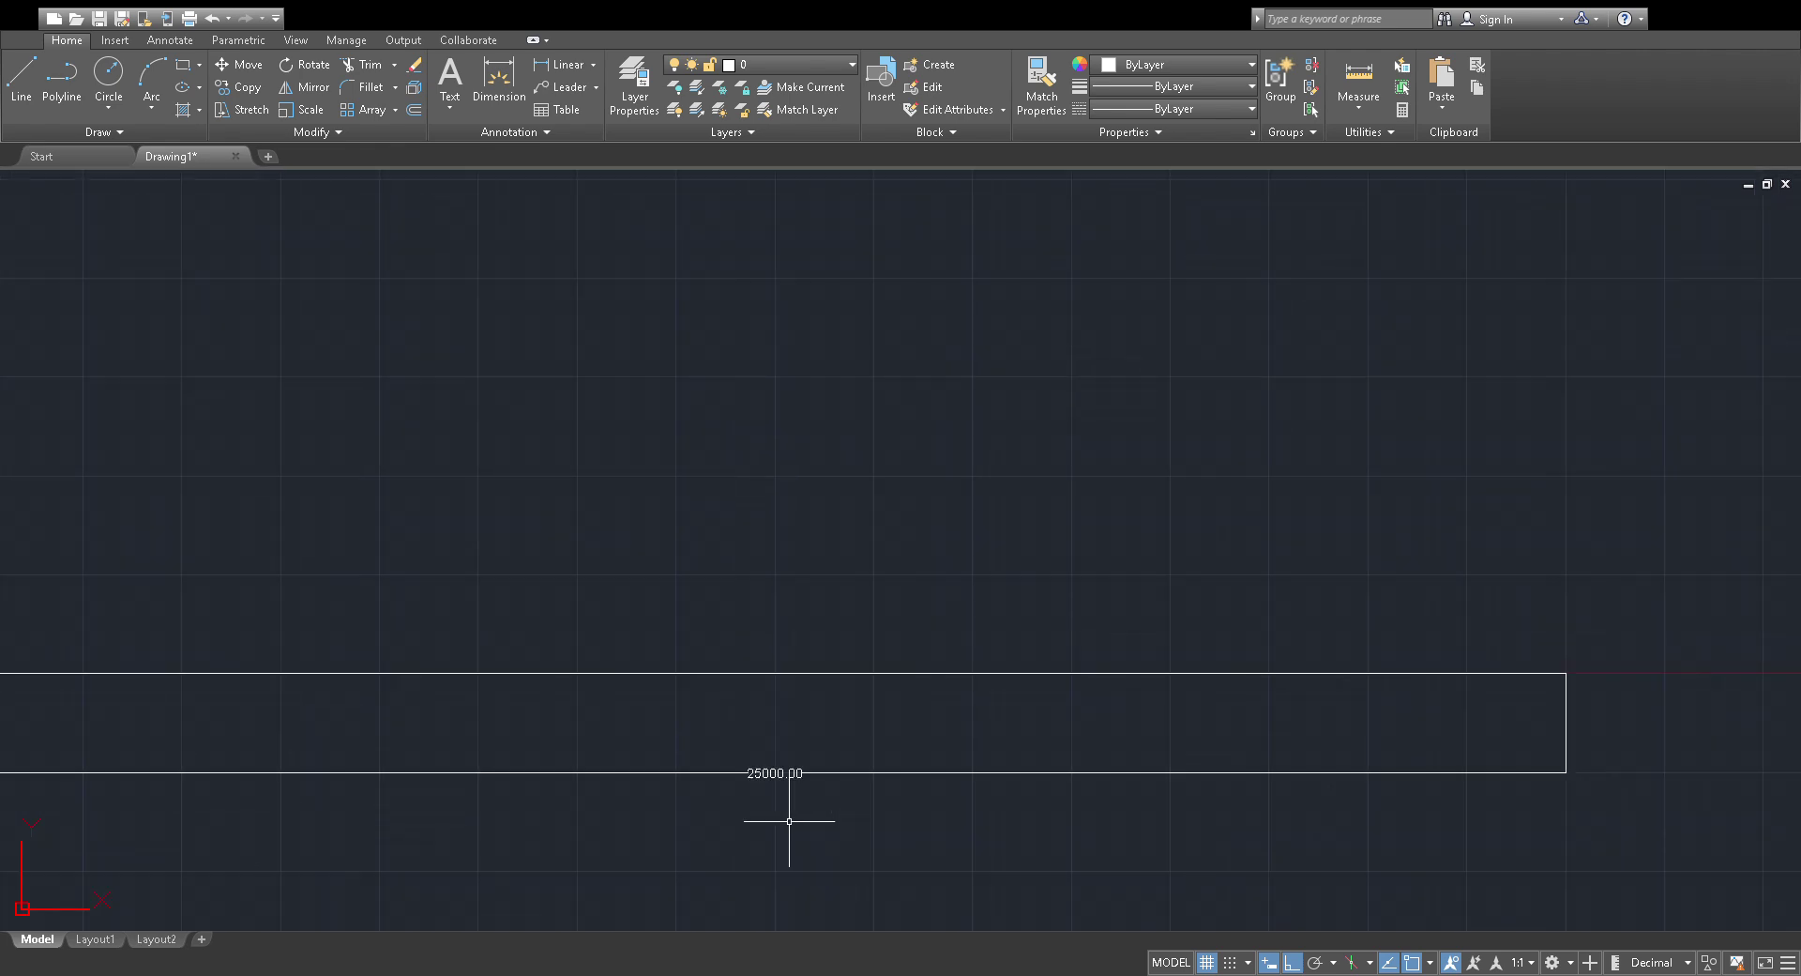
scroll(789, 821, down, 2)
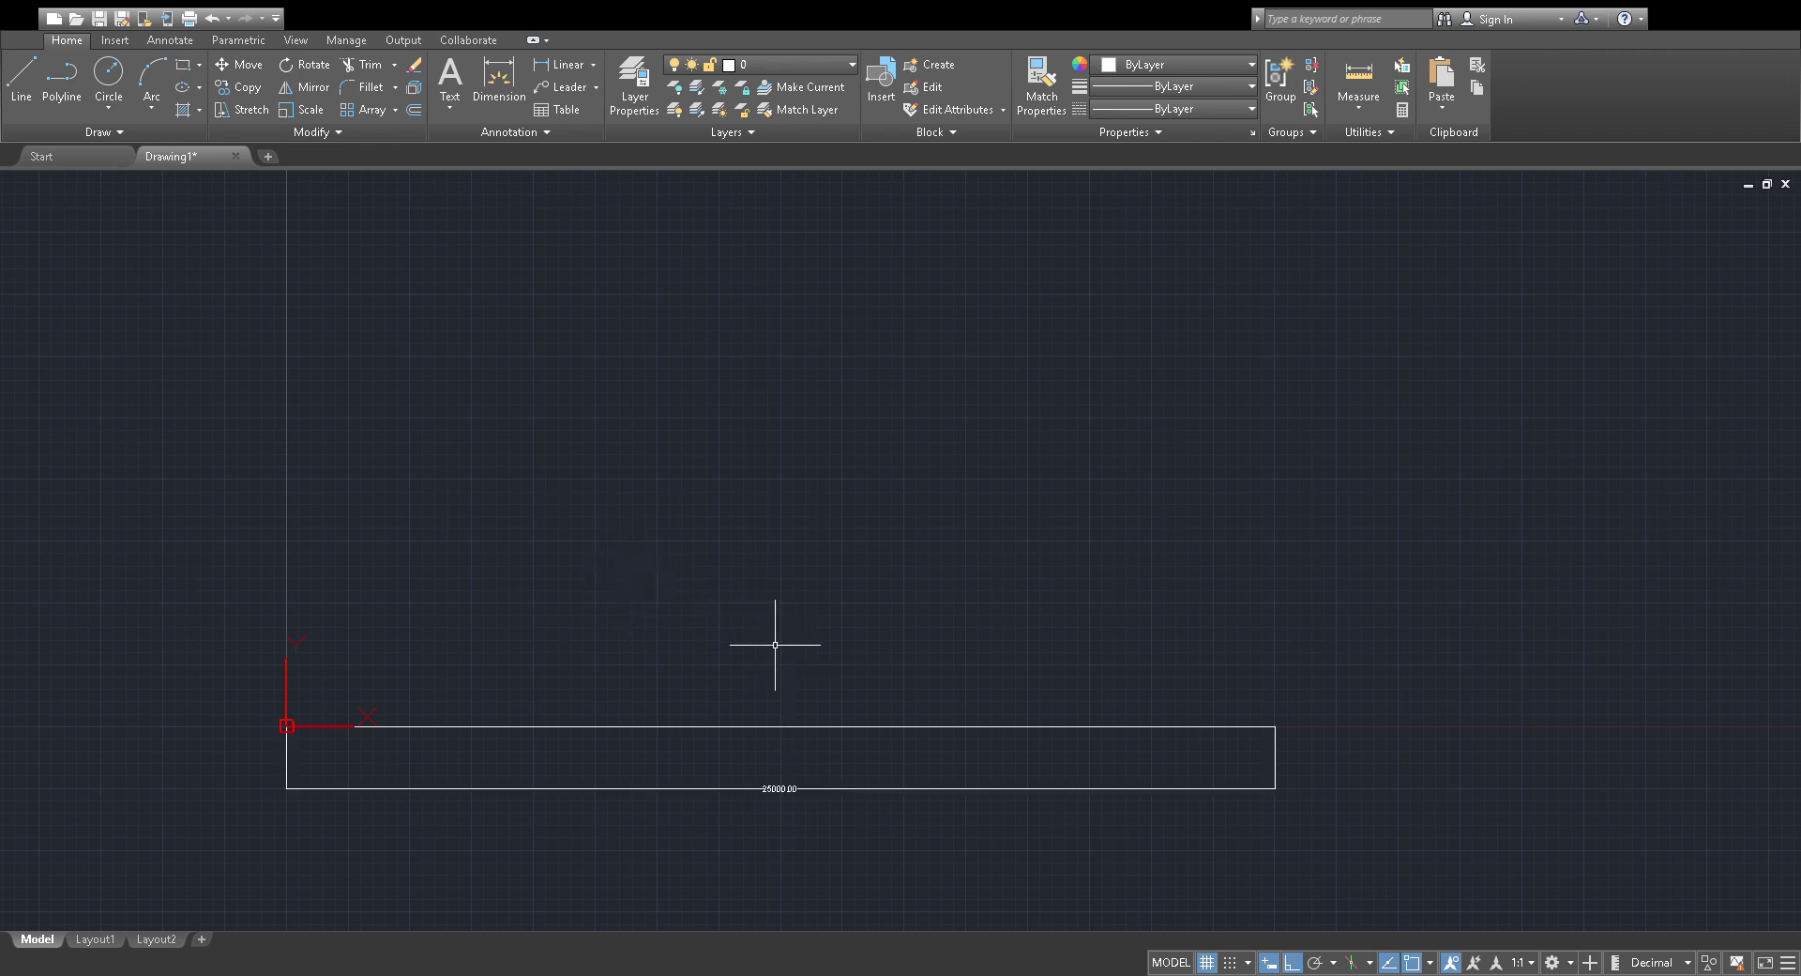
Delete the linear dimension and the horizontal line from the drawing.
click(706, 787)
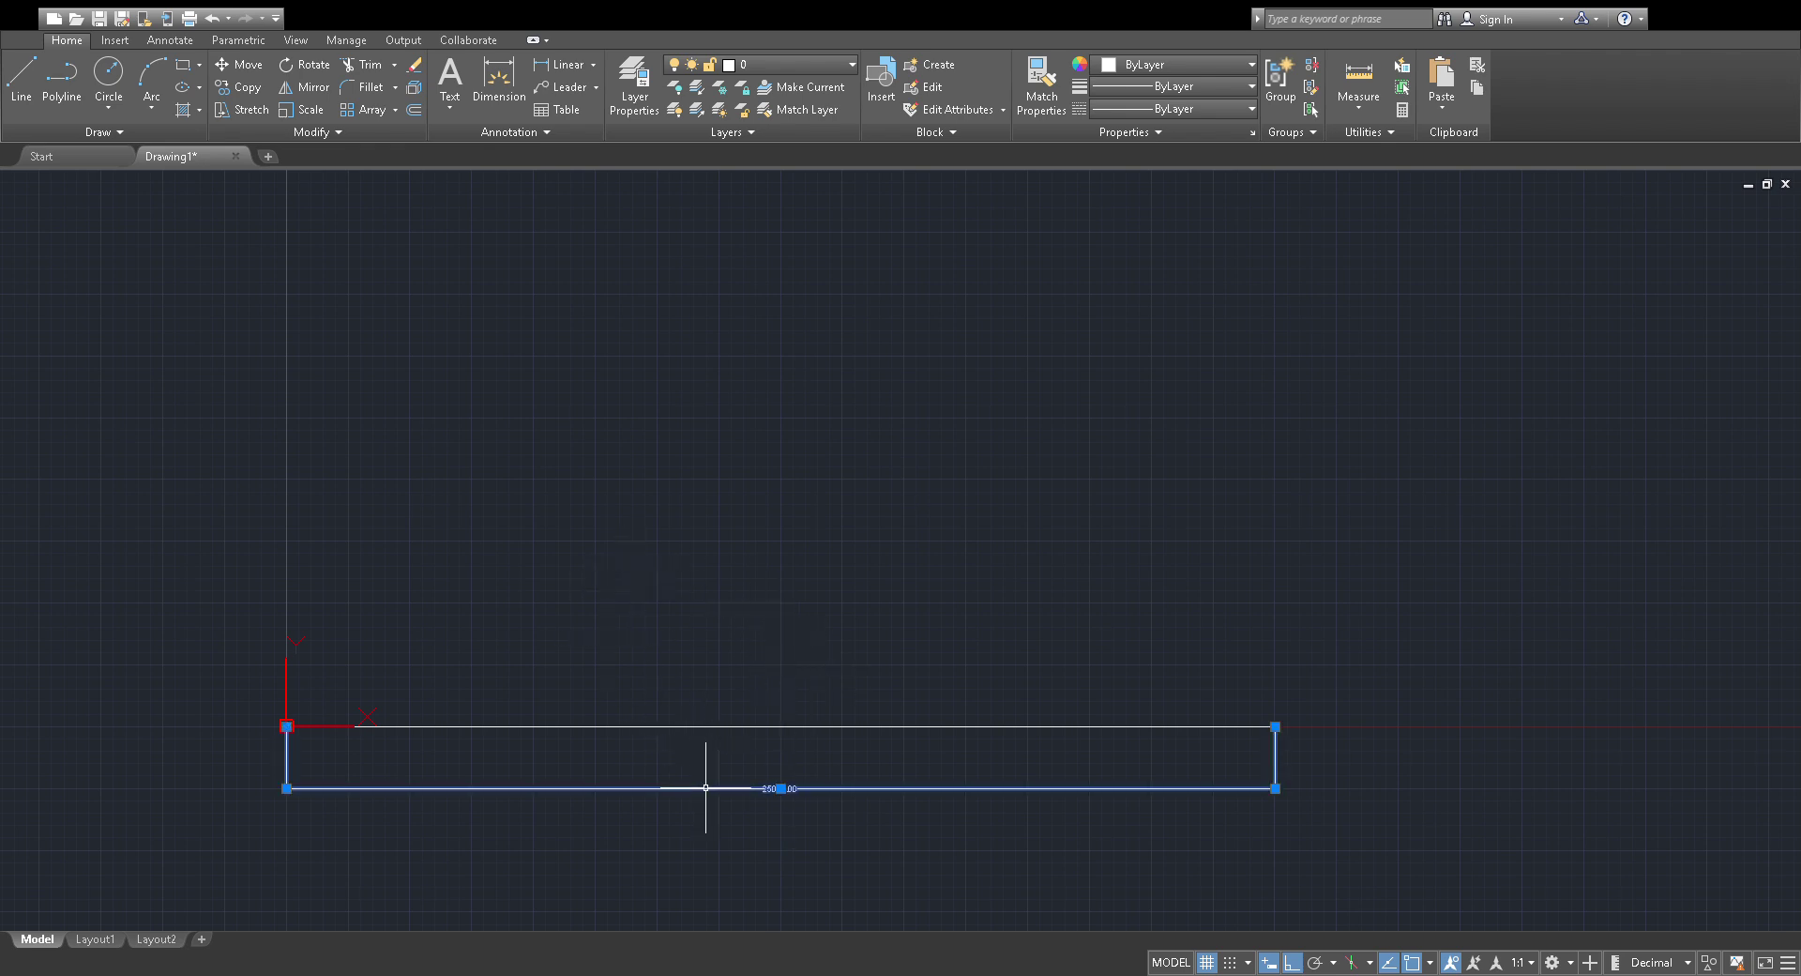
key(Delete)
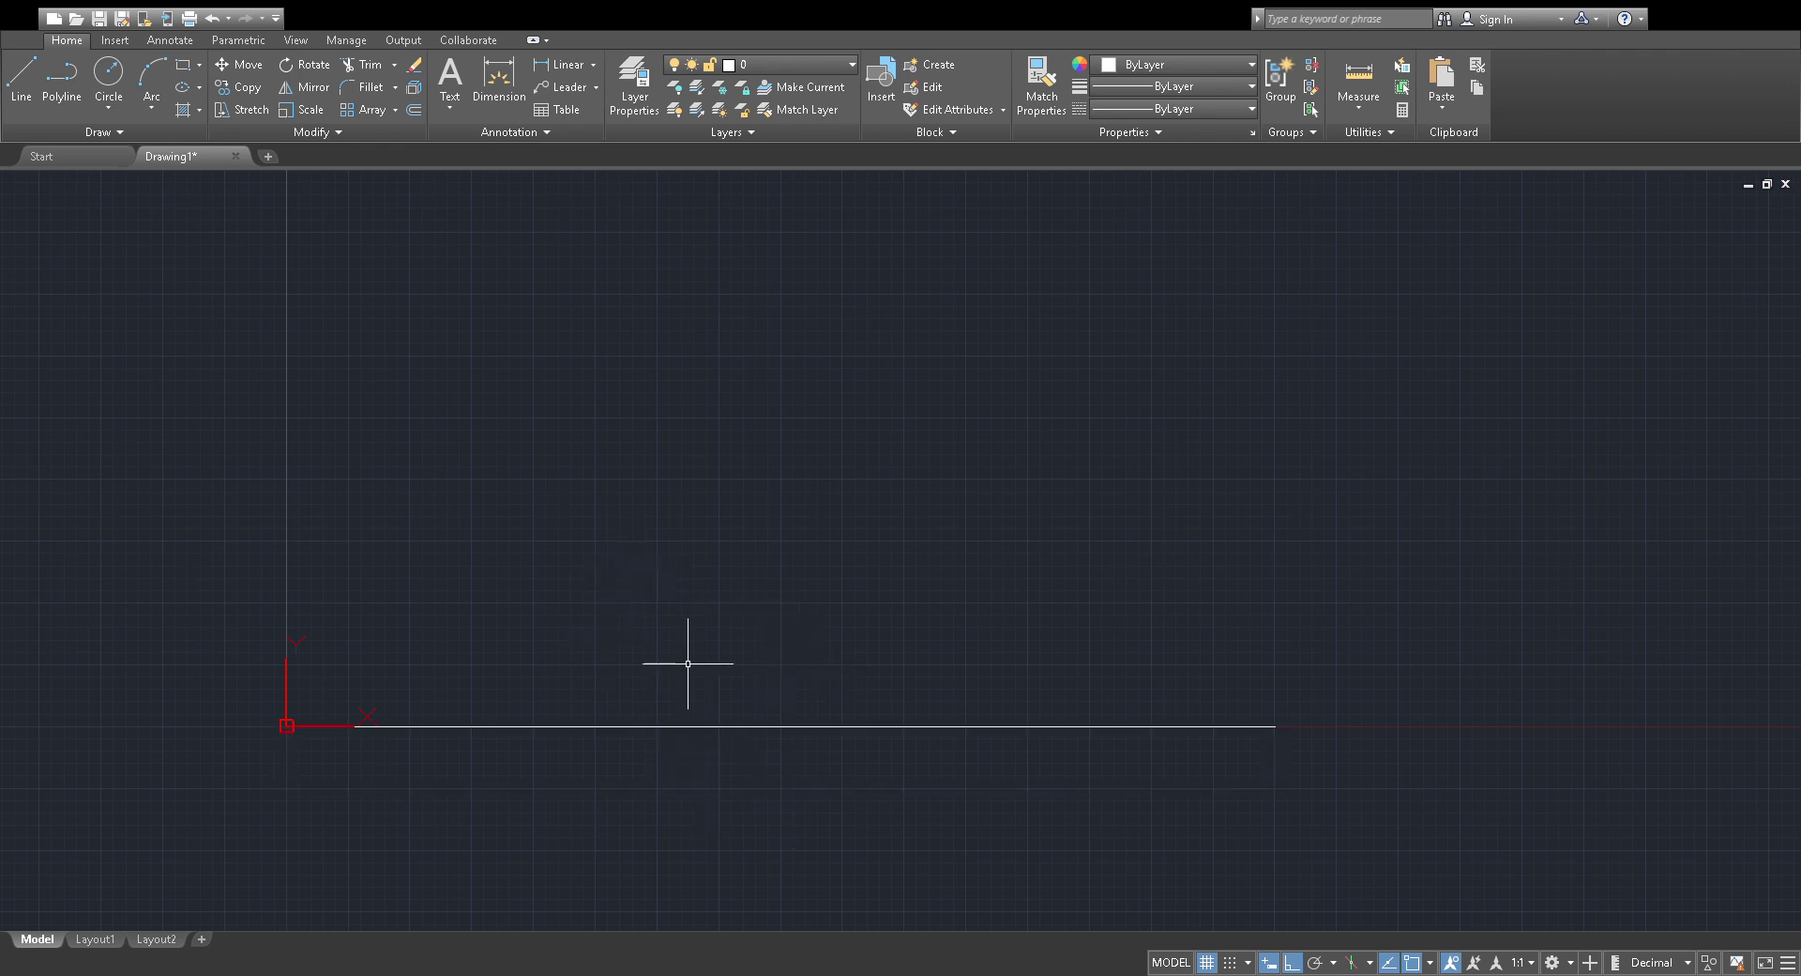
click(713, 727)
key(Delete)
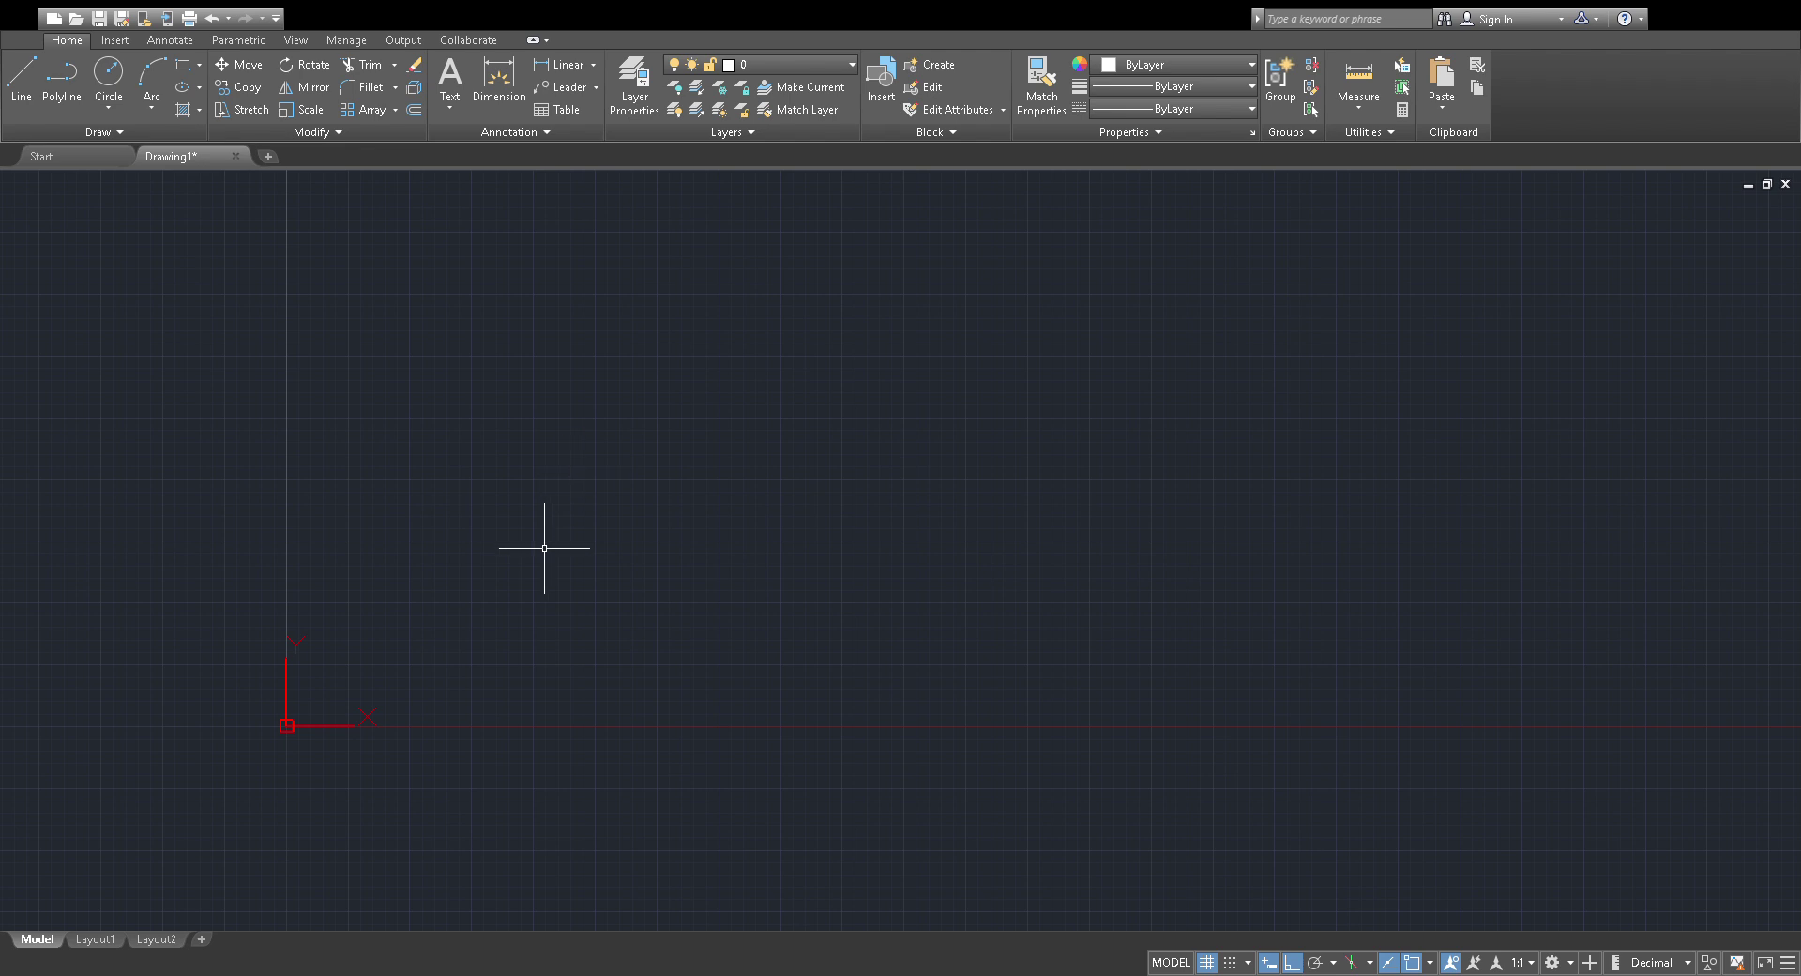
Create a blue layer named Wall and make it the current layer.
scroll(631, 438, down, 2)
mouse_move(656, 370)
middle_down()
mouse_move(628, 449)
mouse_move(614, 442)
middle_up()
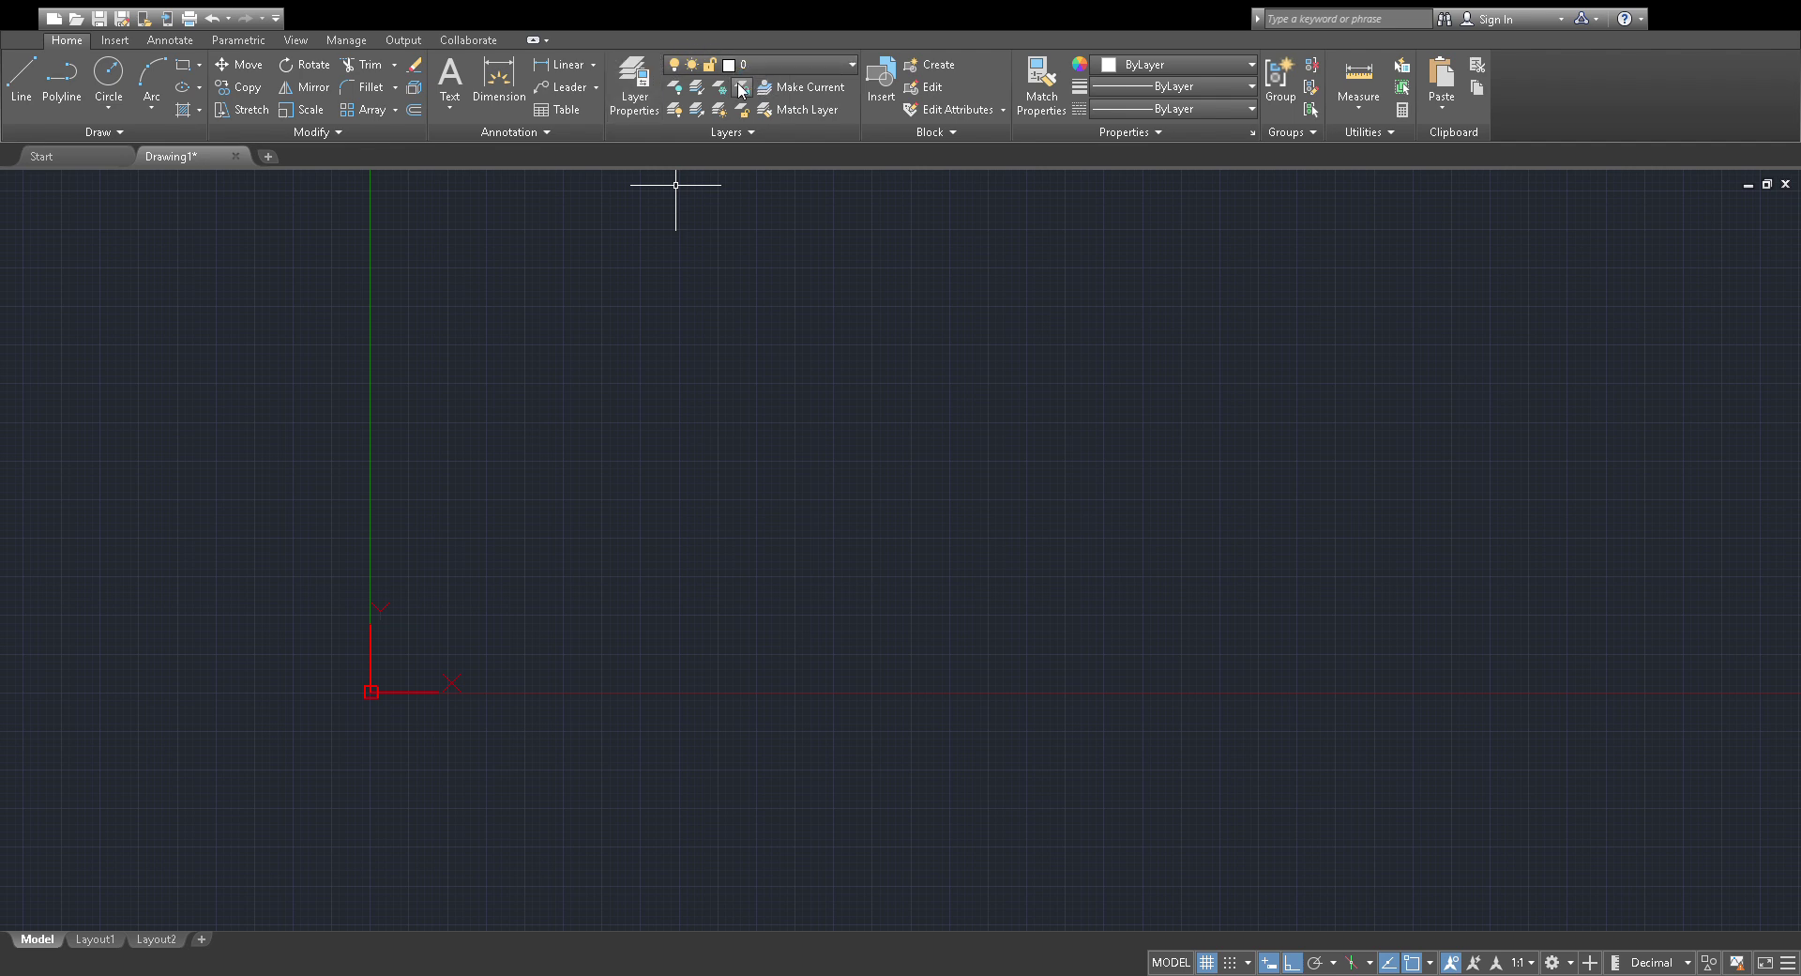
click(649, 84)
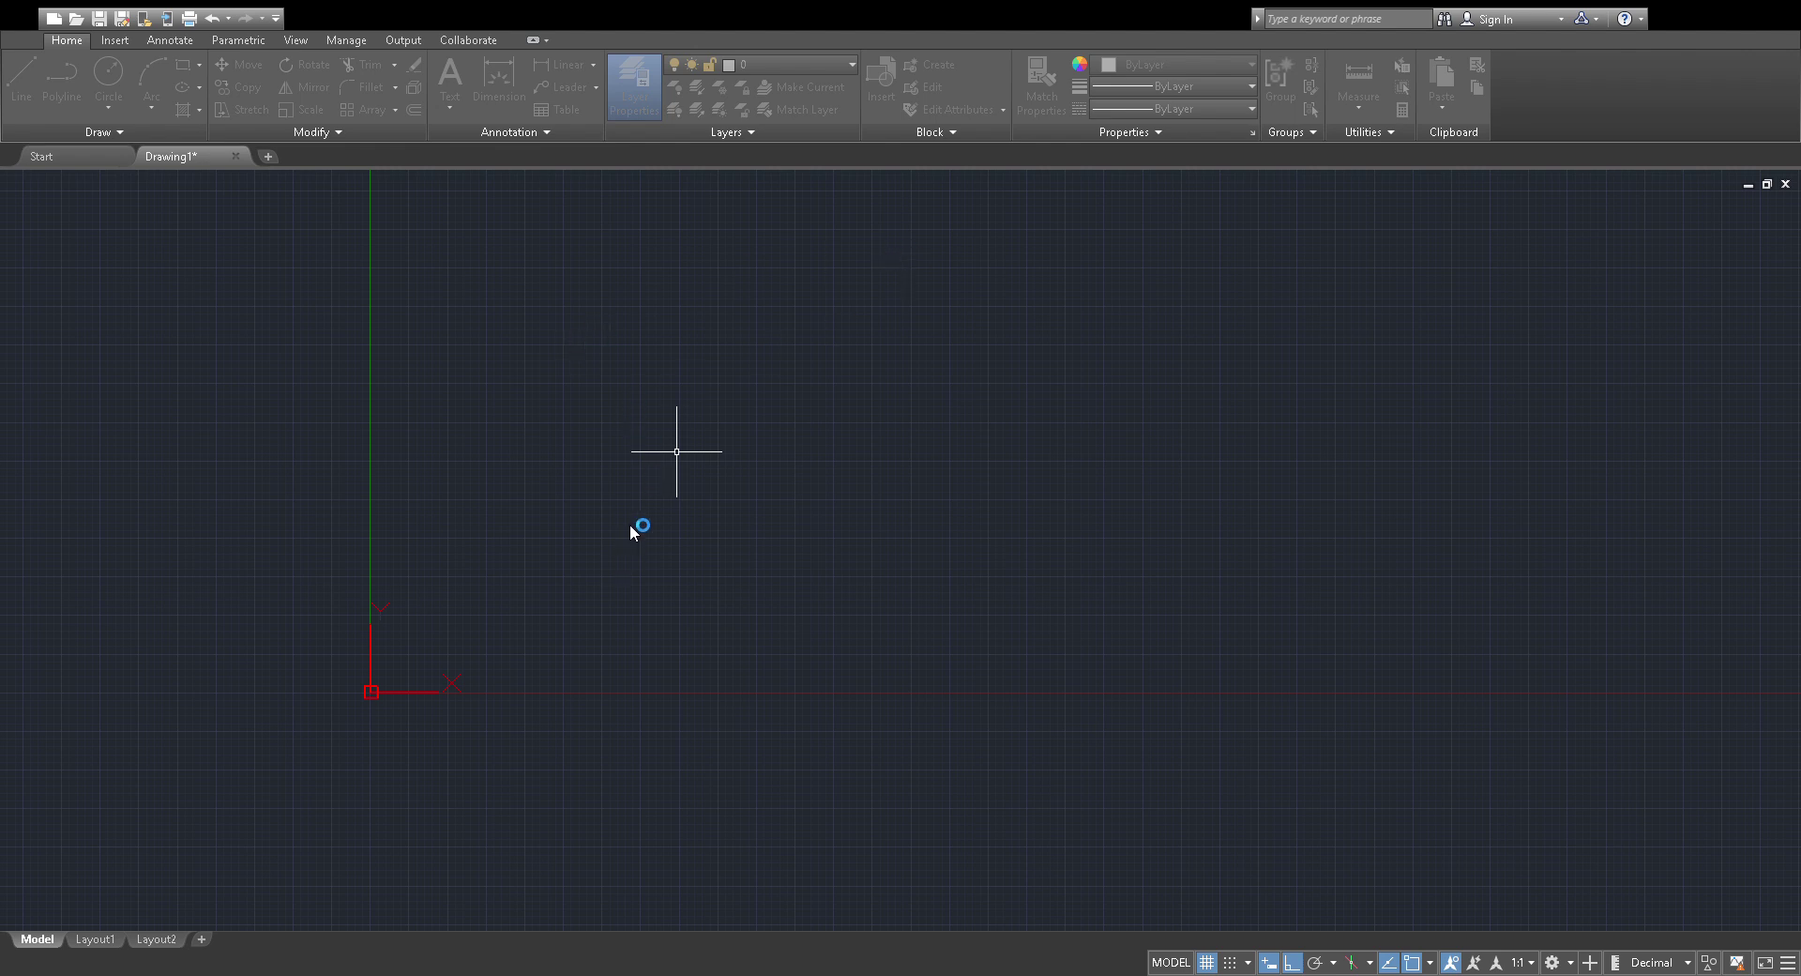
click(628, 77)
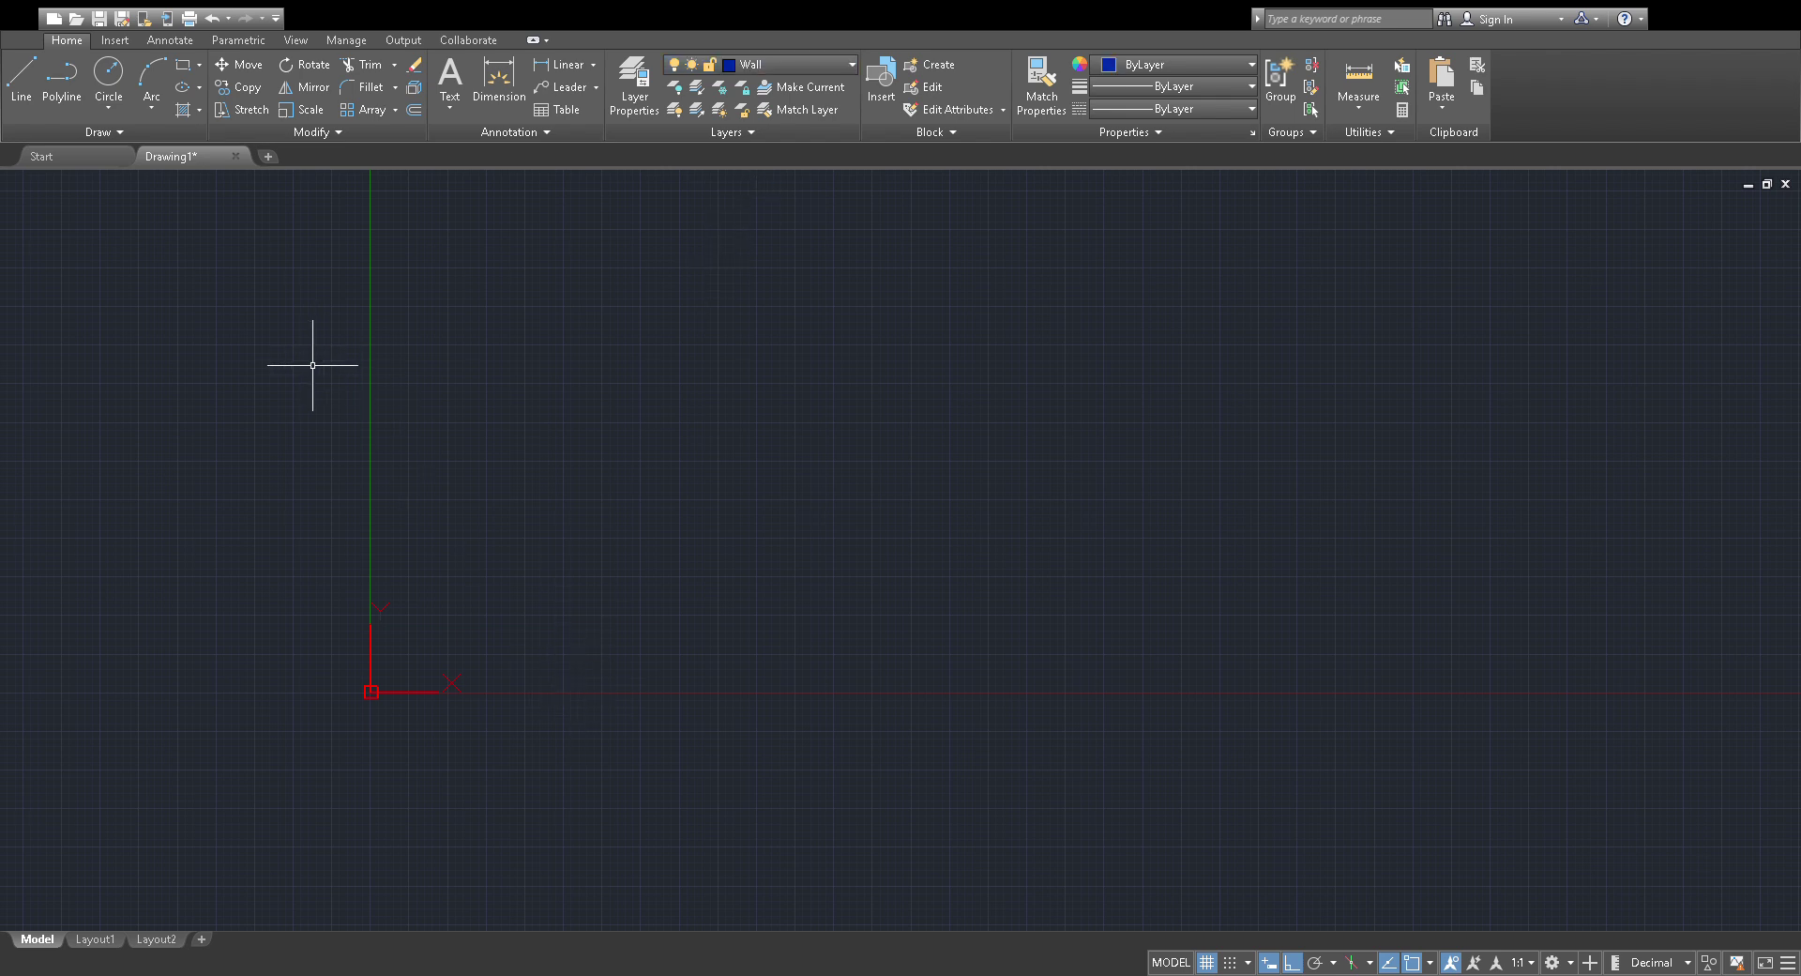
Draw a horizontal line on the Wall layer, up and to the right of the origin, as the outline's bottom edge.
click(50, 79)
click(26, 80)
scroll(563, 591, down, 1)
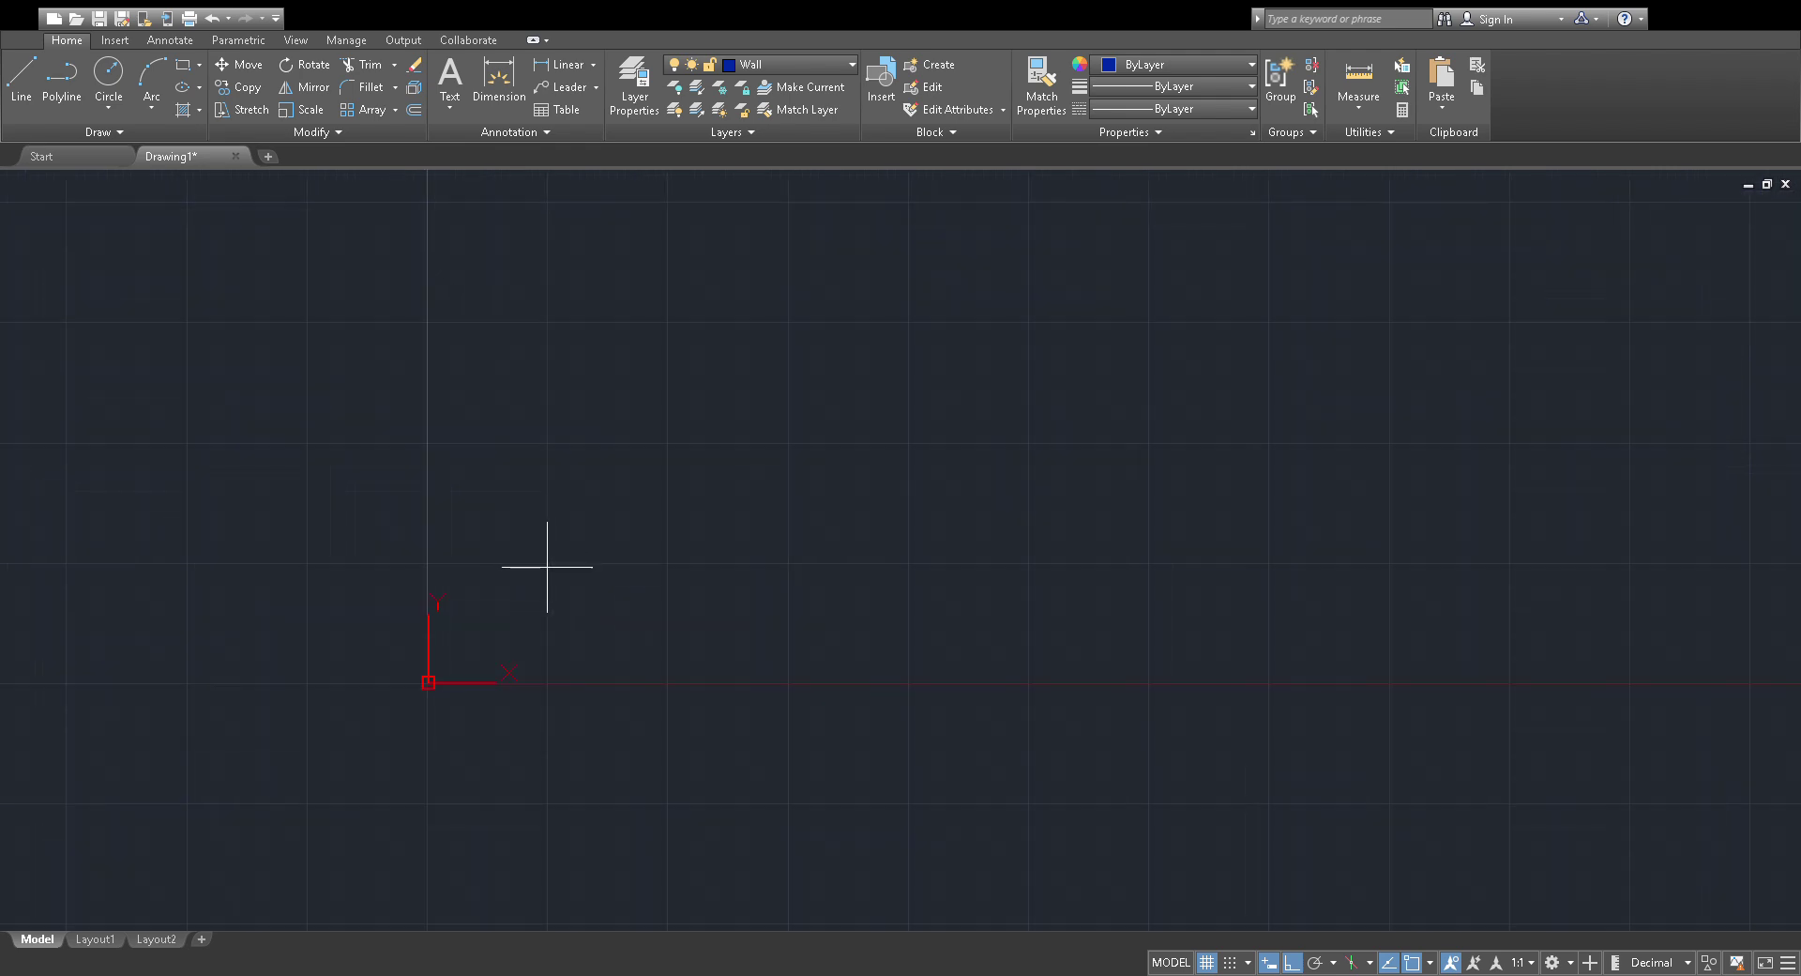
click(546, 567)
scroll(1239, 529, down, 3)
scroll(857, 563, up, 8)
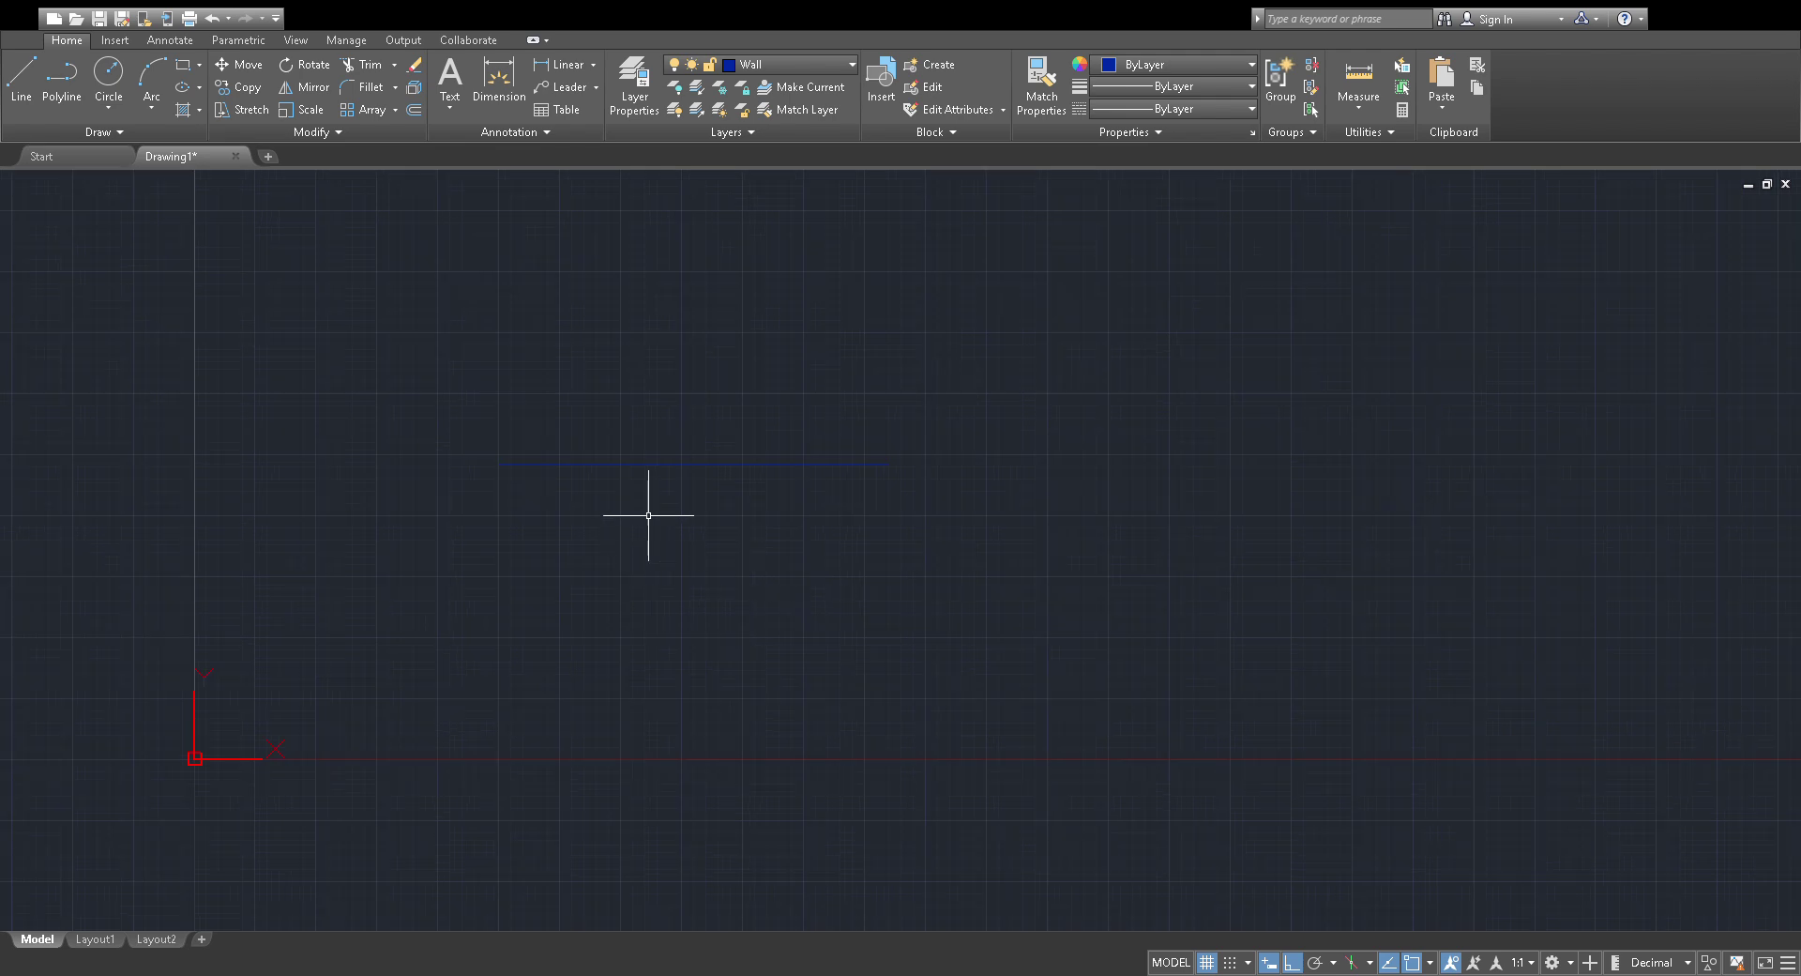
click(596, 464)
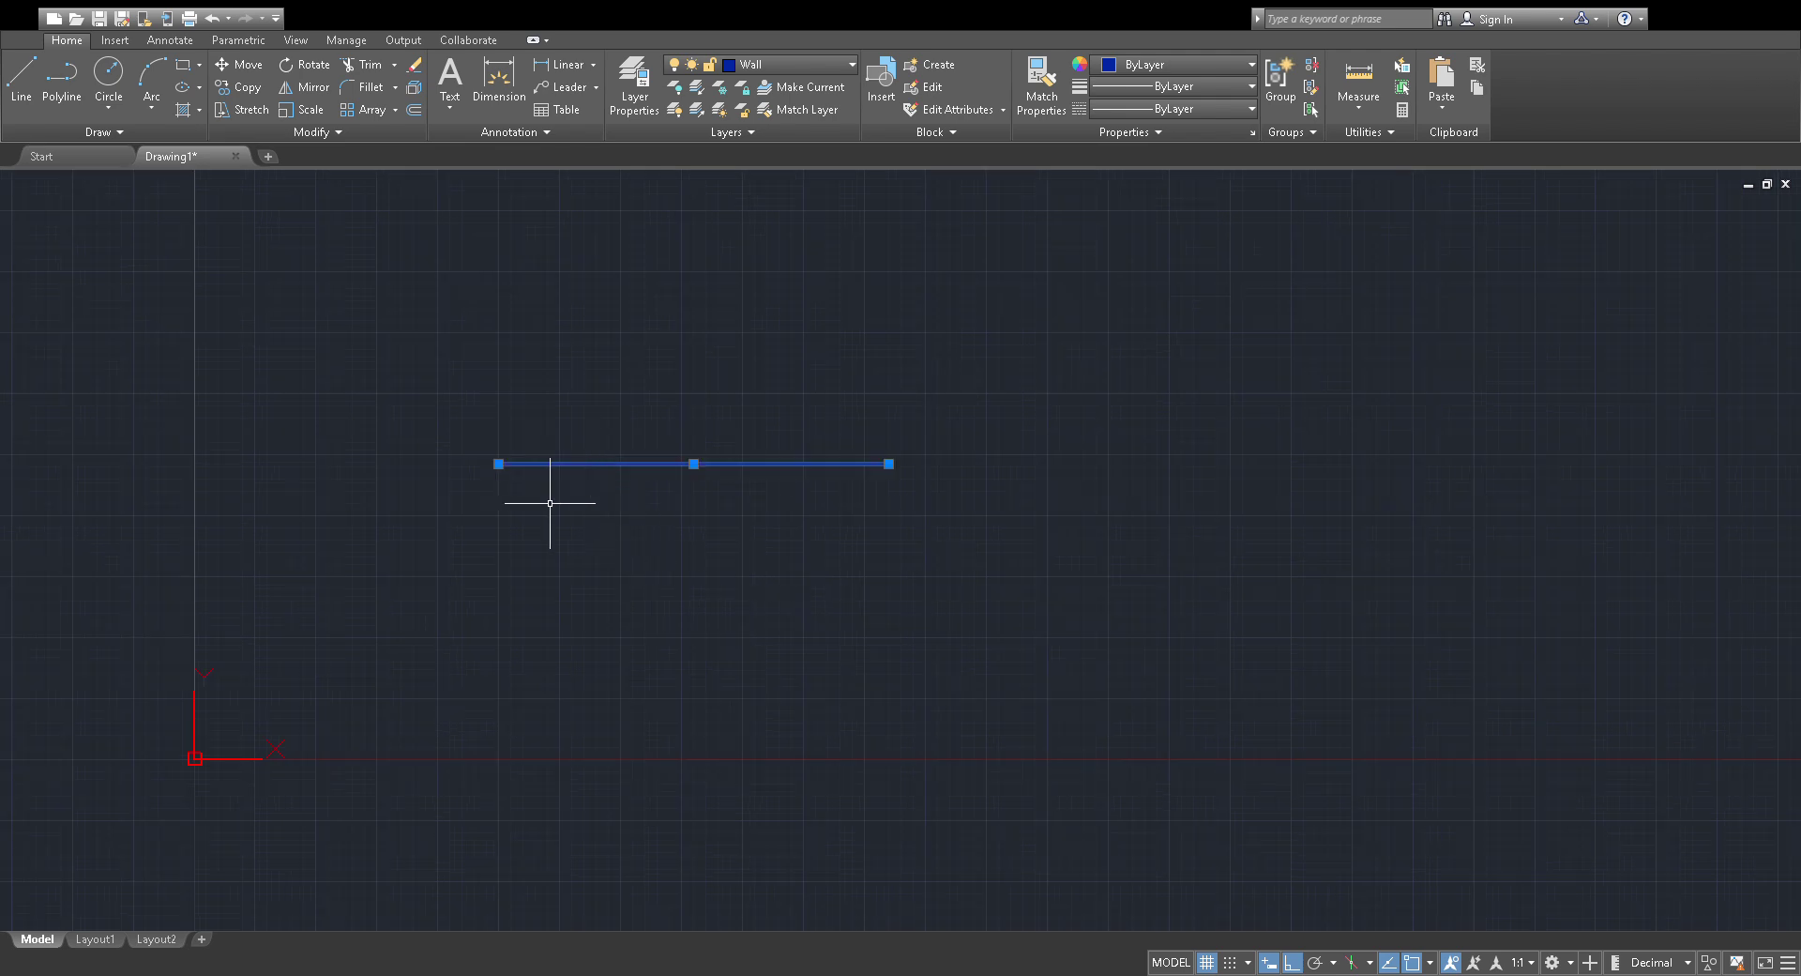
Draw the remaining sides upward from the bottom edge's right endpoint to close the outline into a rectangle.
text(l)
key(Return)
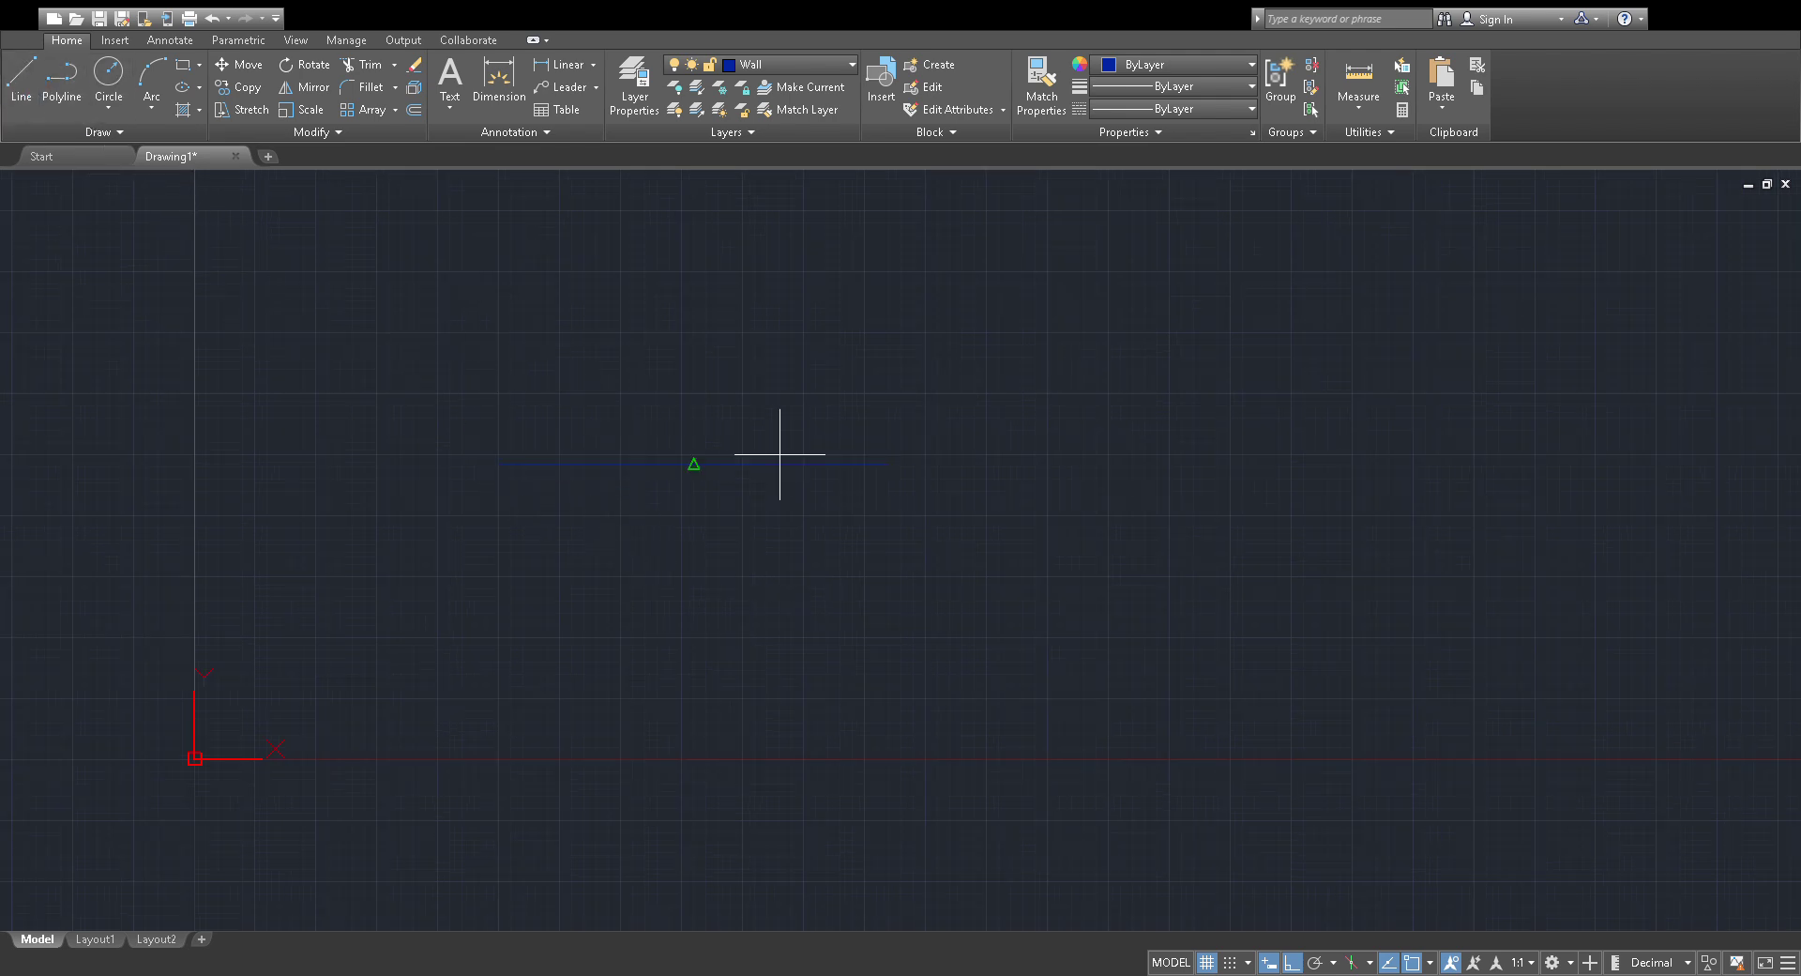
click(882, 461)
text(c)
key(Return)
scroll(738, 356, down, 2)
scroll(718, 282, up, 2)
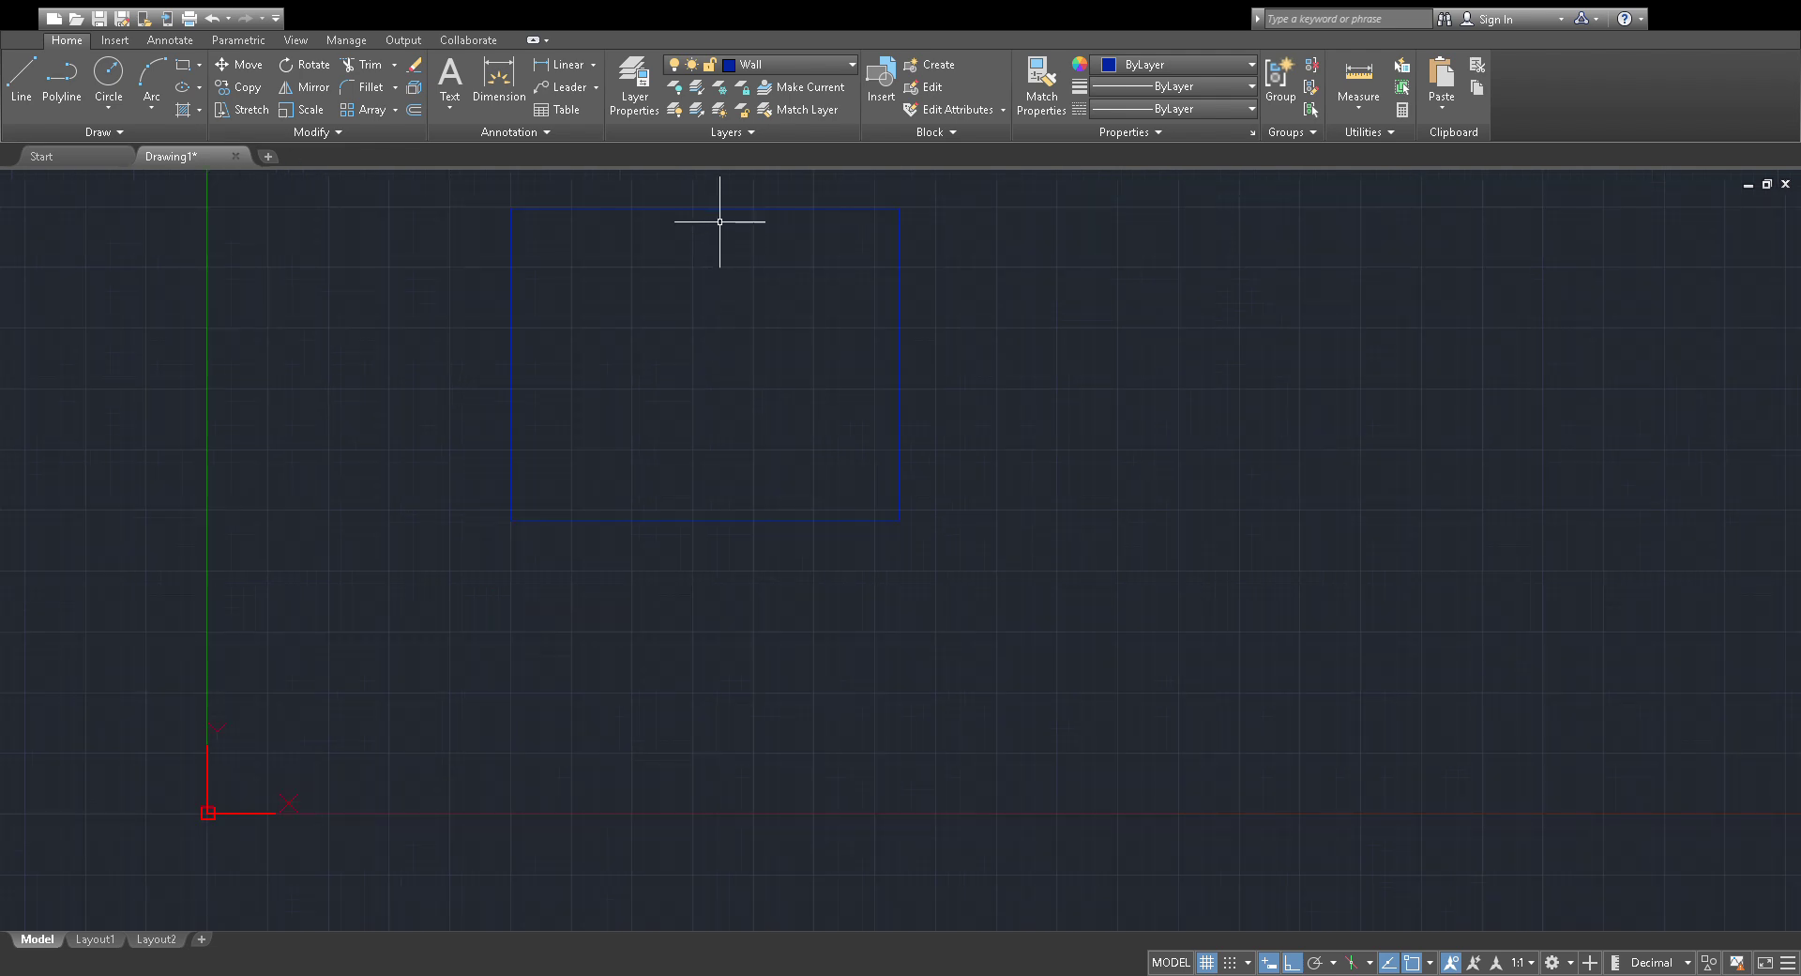
Offset the rectangle's top edge slightly inward to form the inner face of the upper wall.
click(939, 184)
click(844, 200)
click(812, 208)
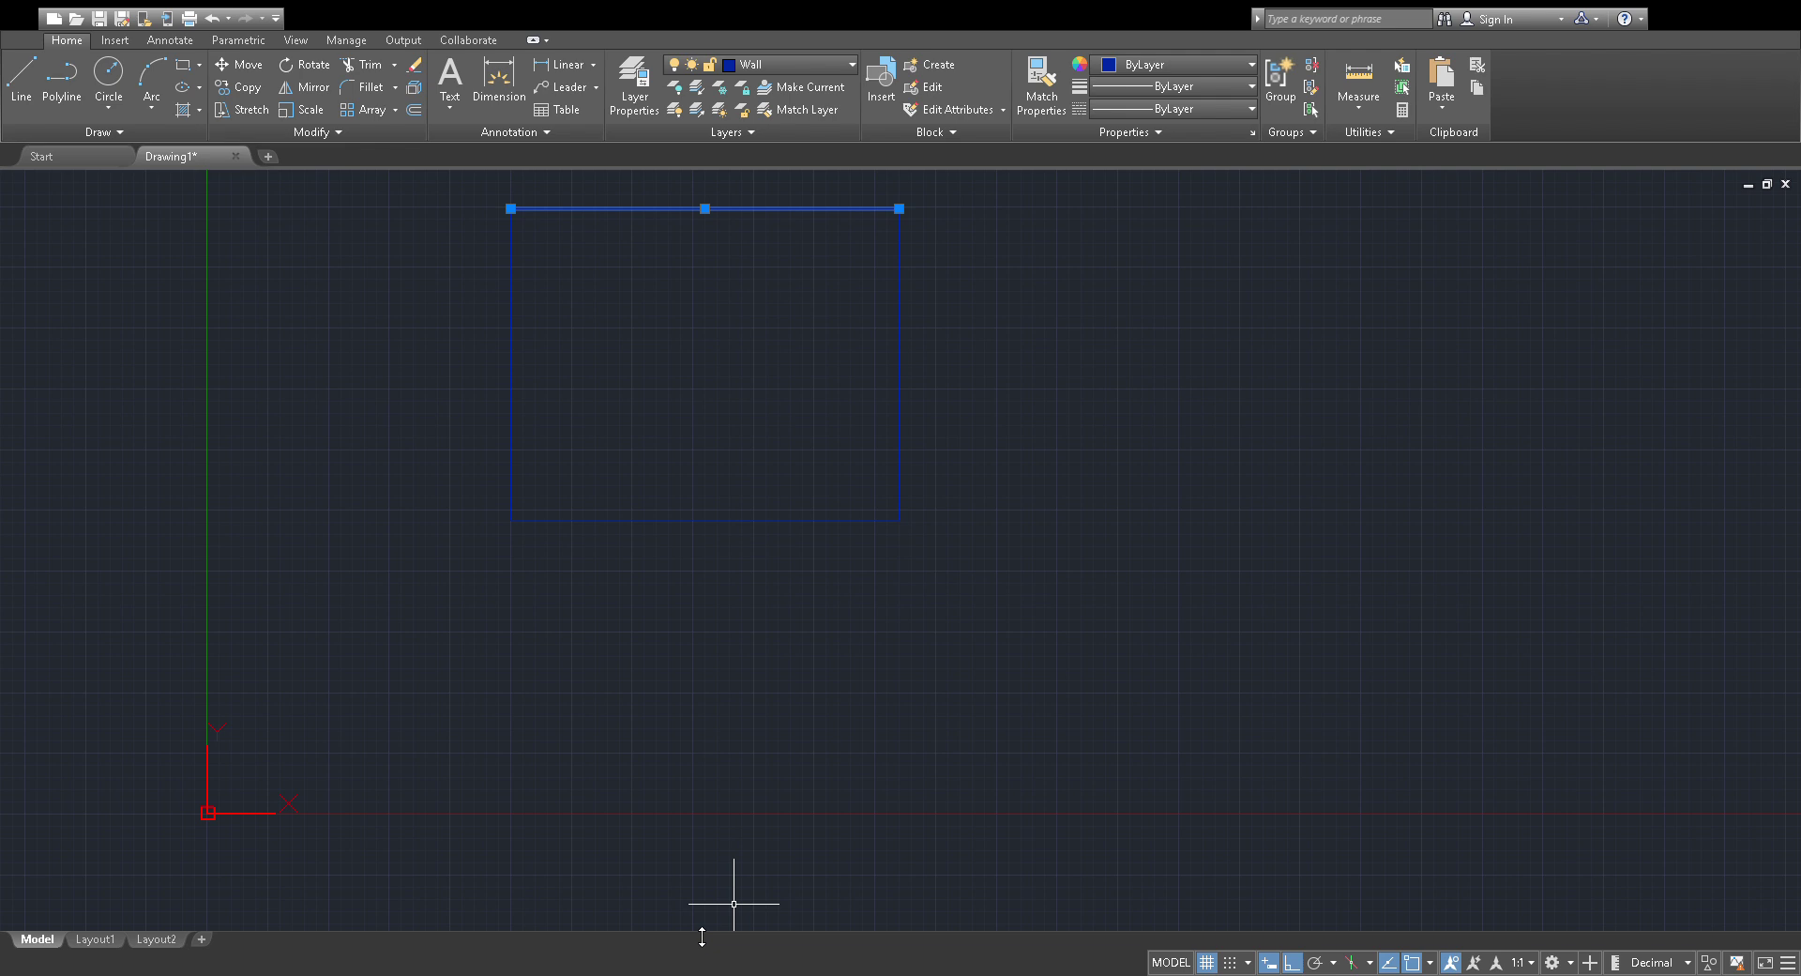
key(Escape)
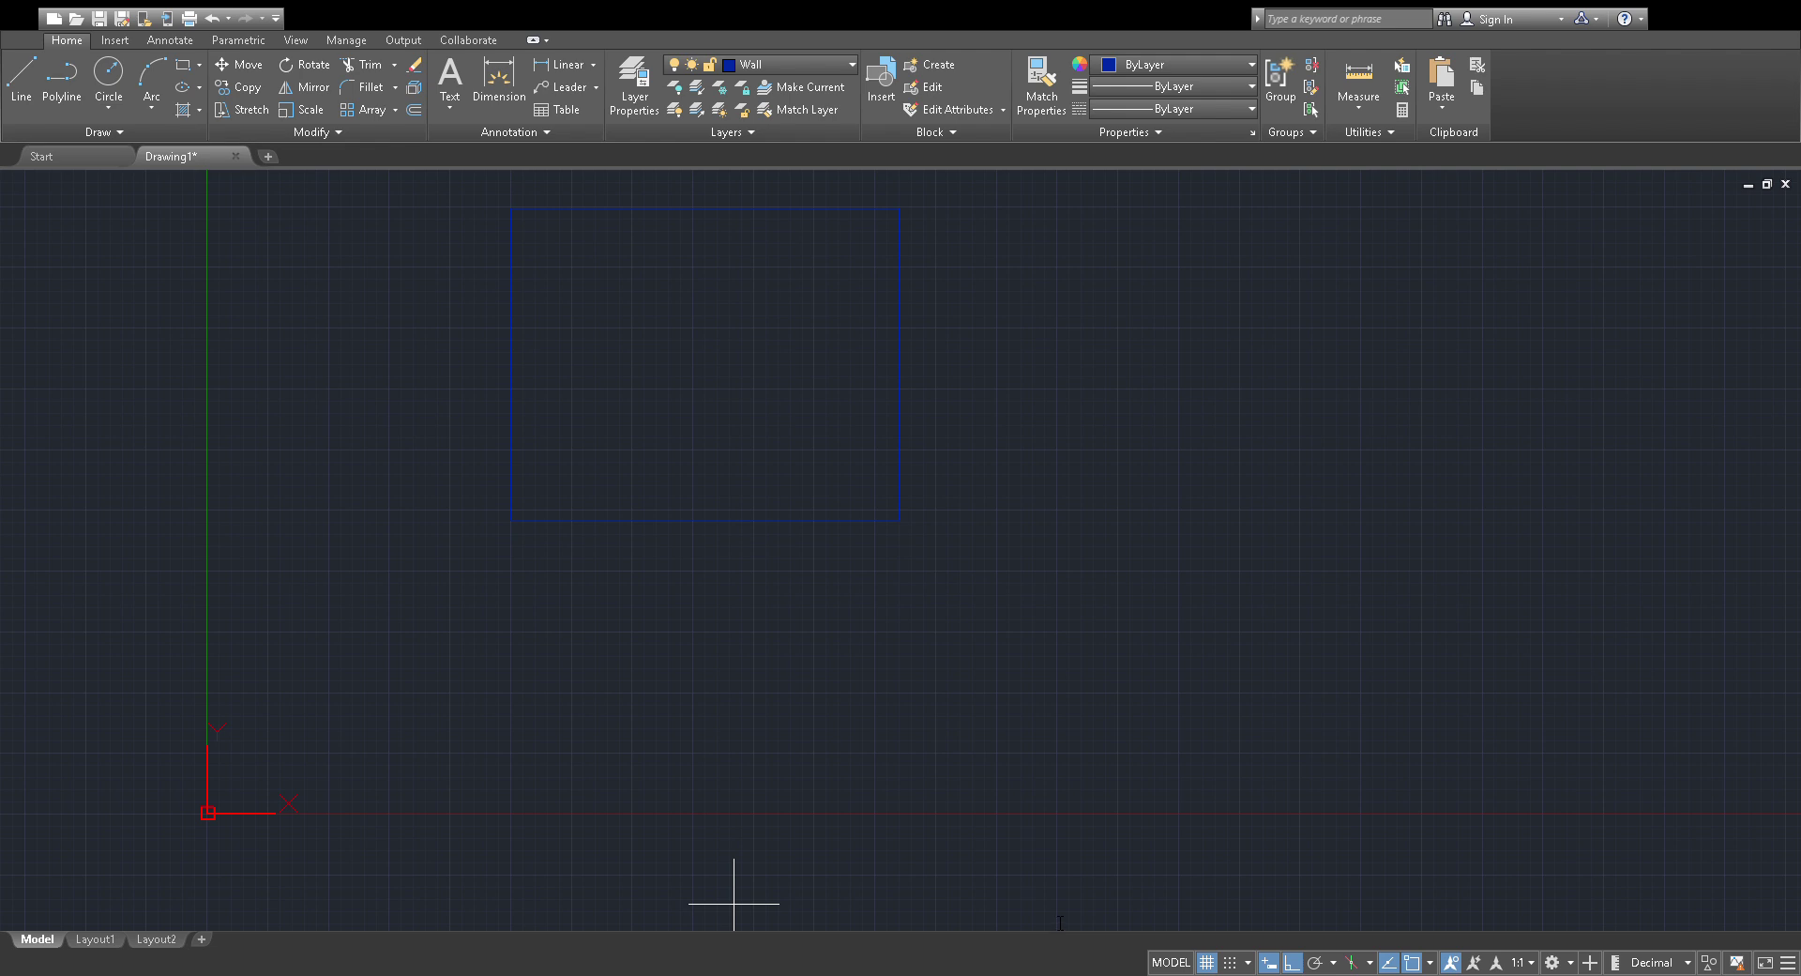
key(Return)
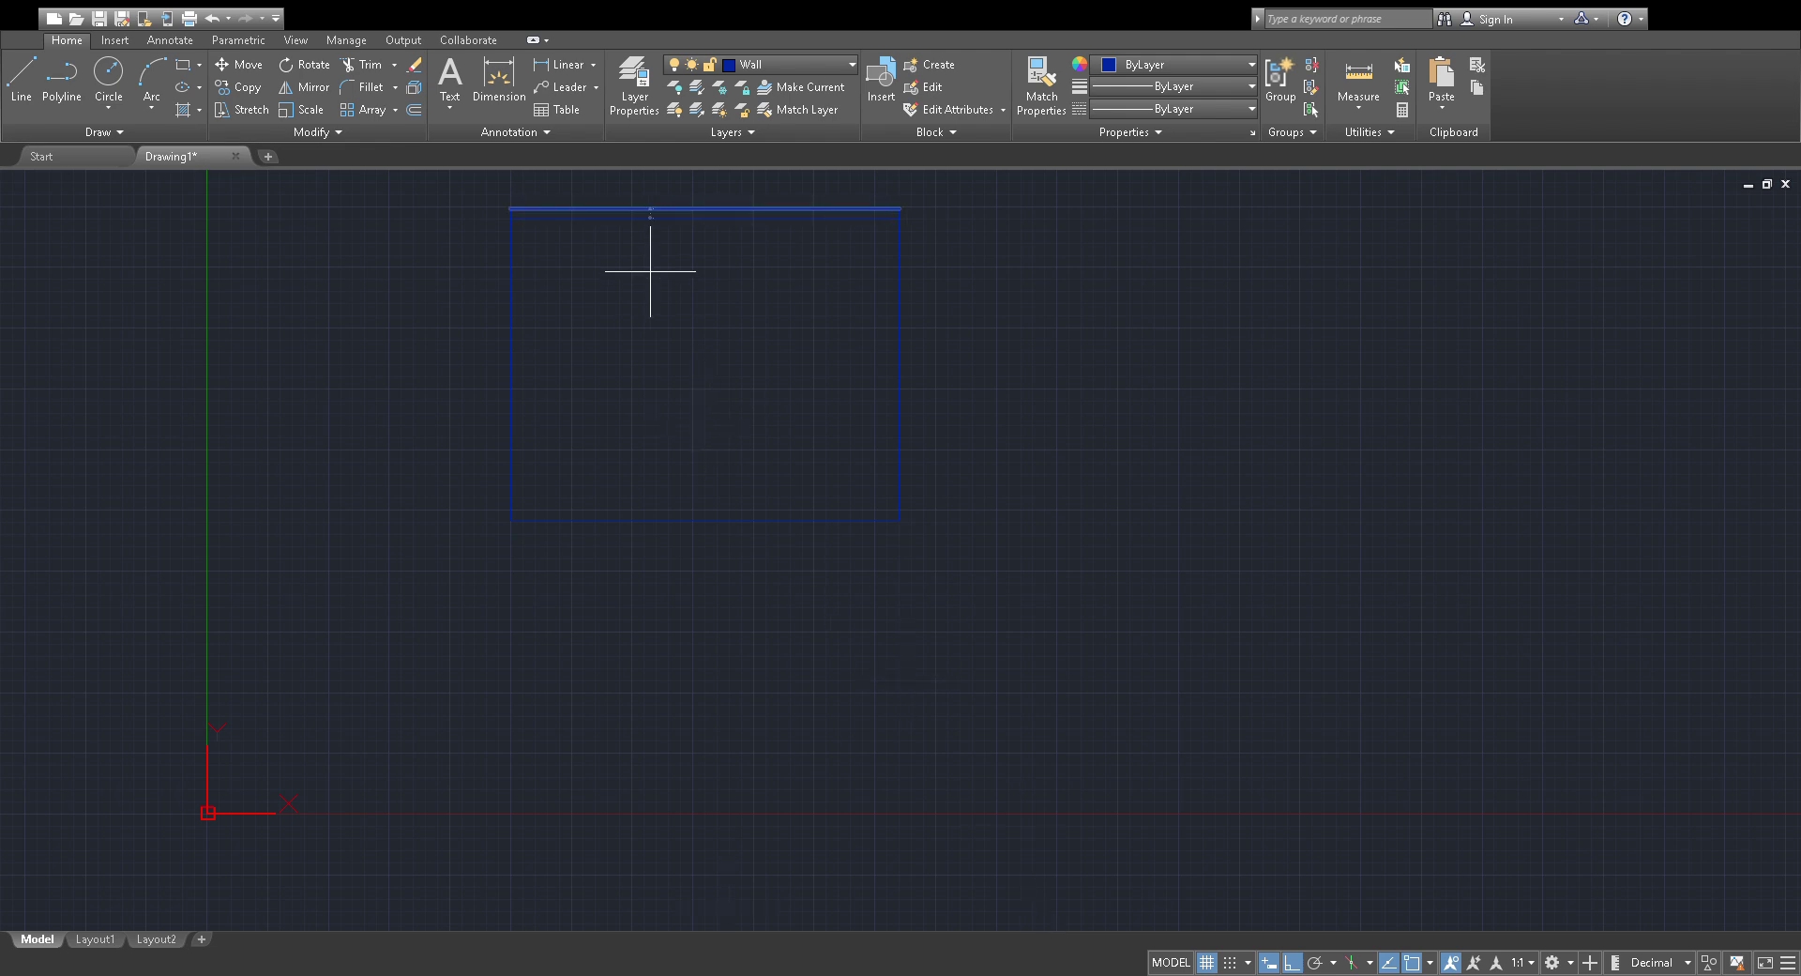
click(653, 305)
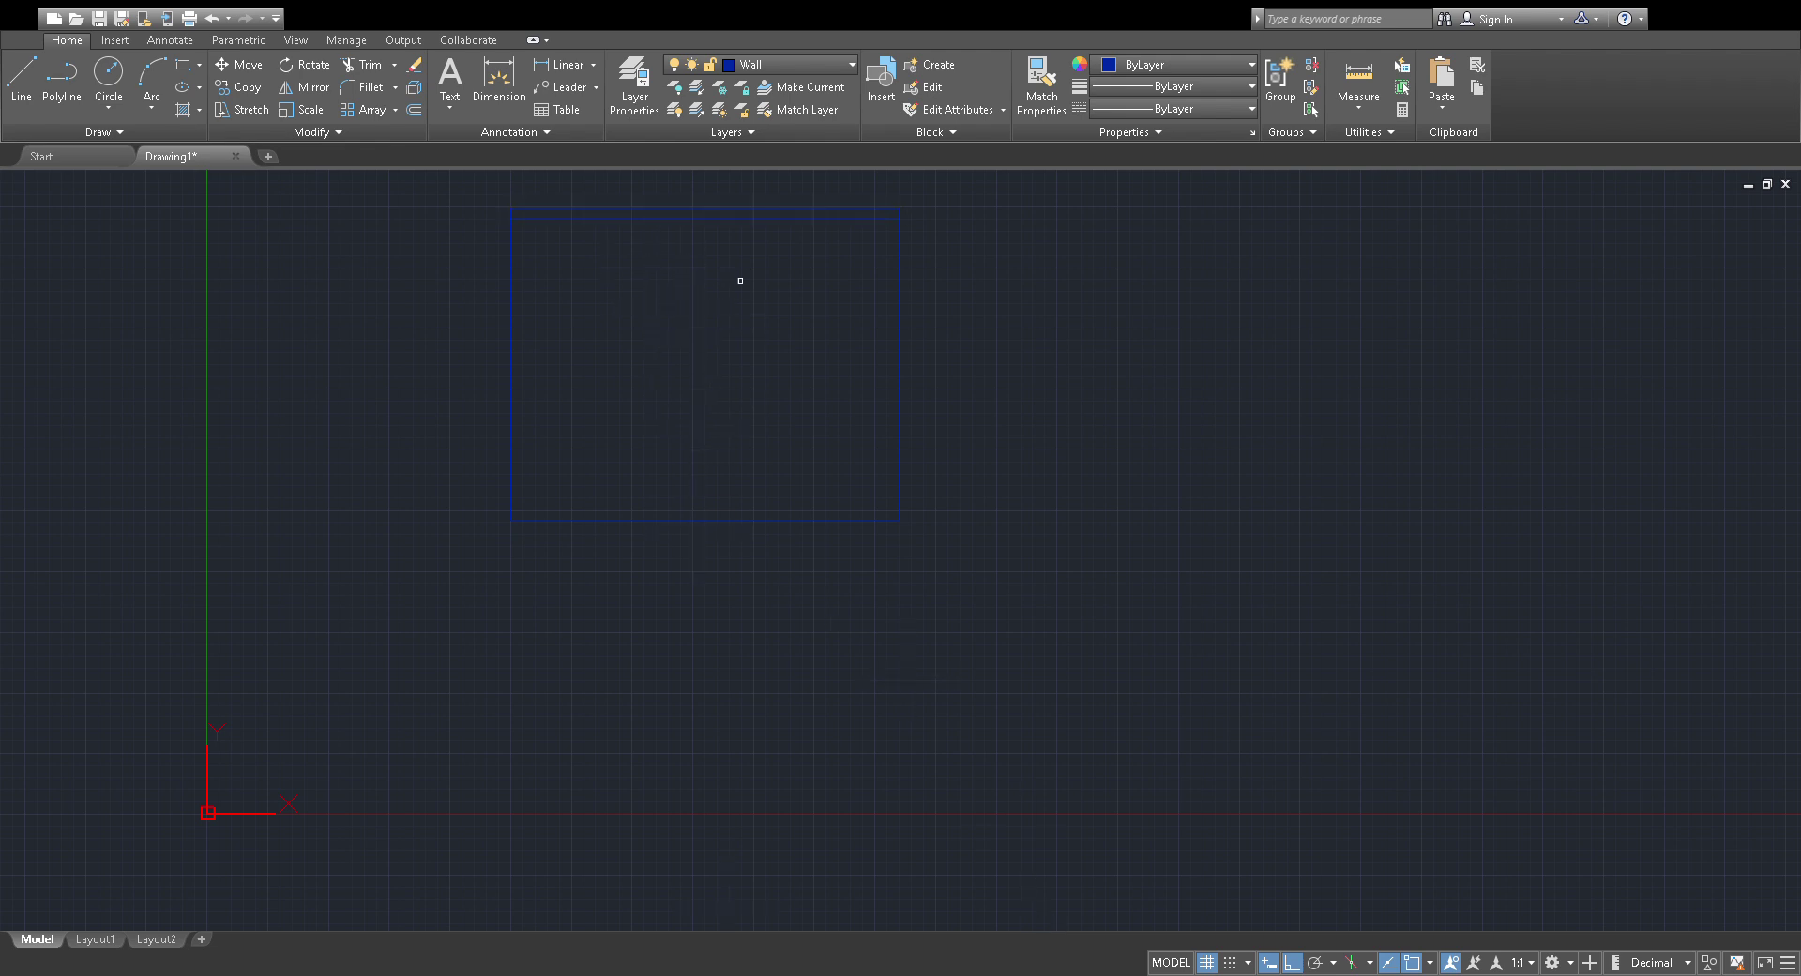
Offset the rectangle's right, left and bottom edges inward by the same wall thickness.
click(900, 282)
click(809, 309)
click(513, 319)
click(575, 318)
click(648, 522)
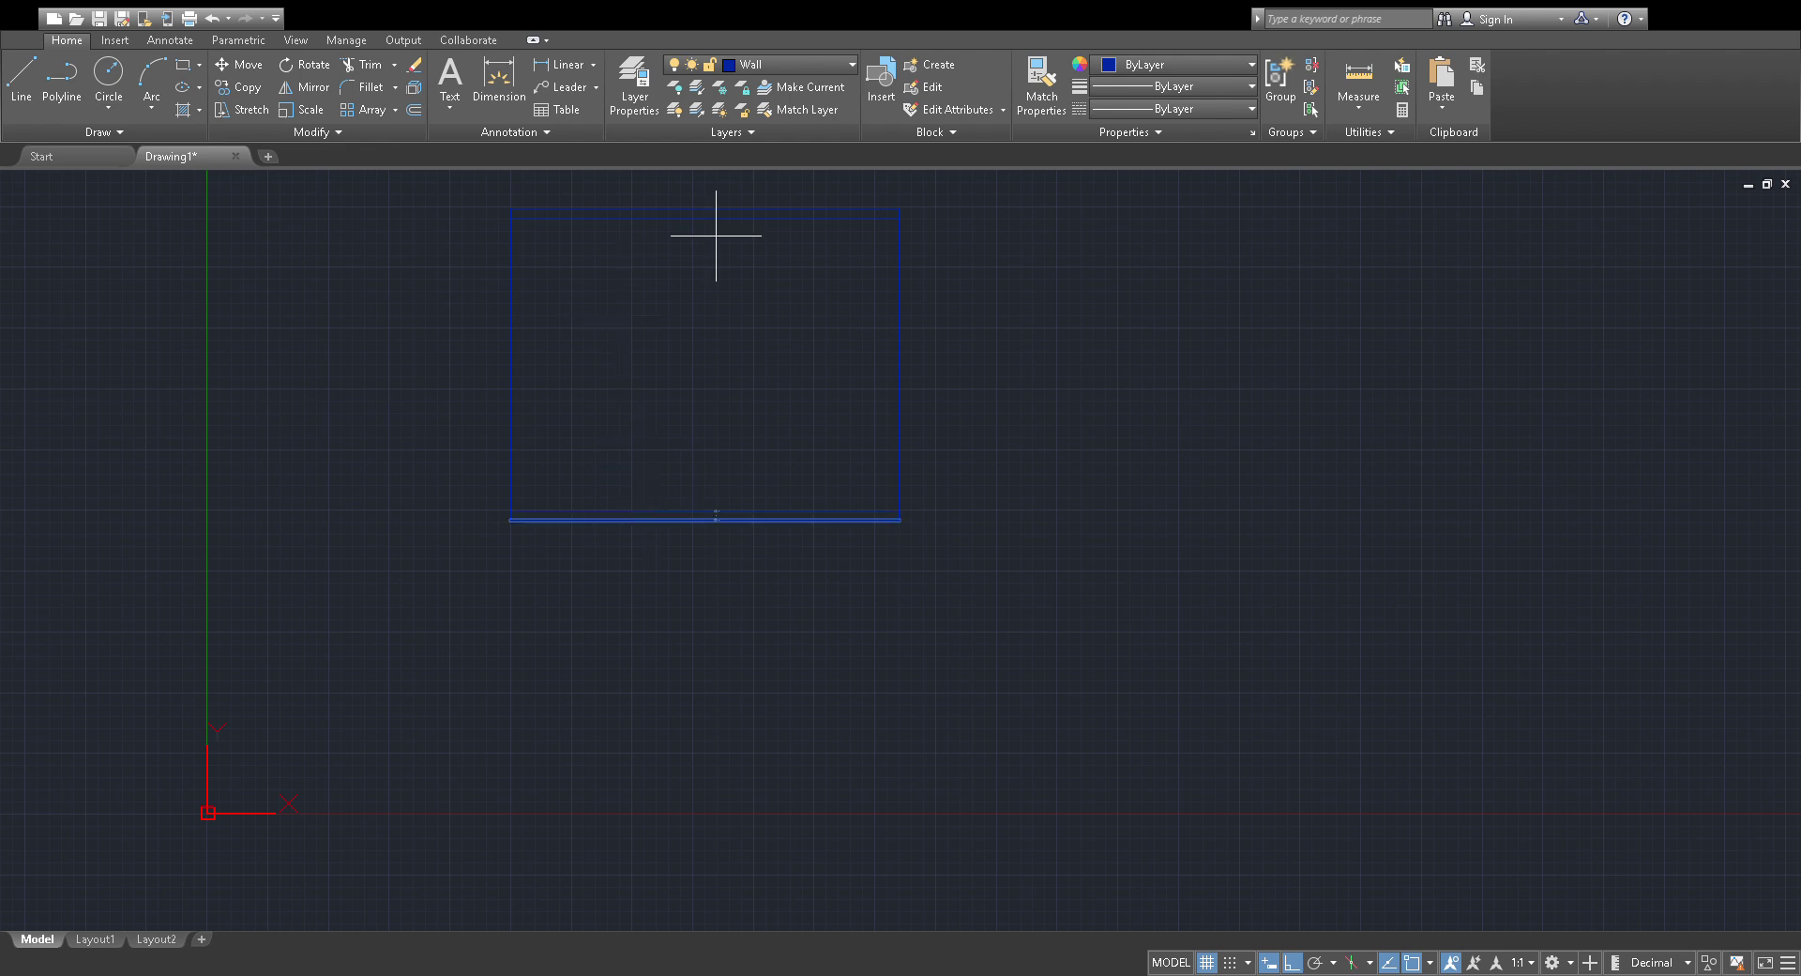
click(680, 380)
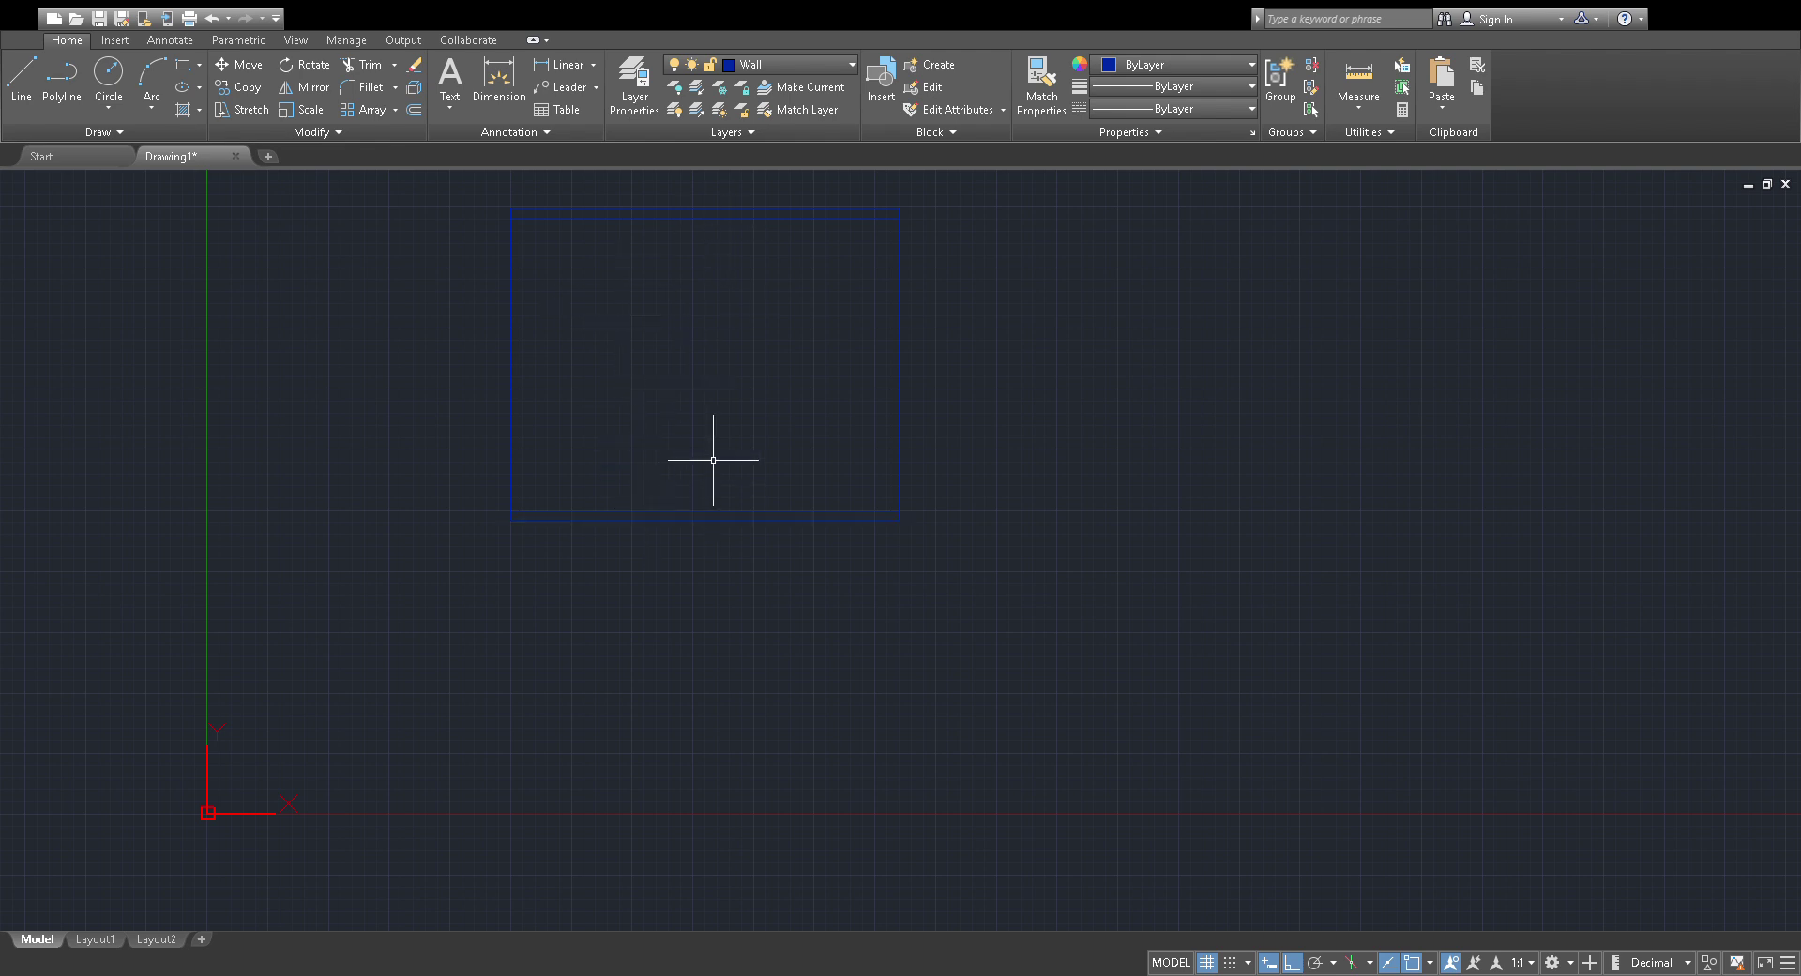
Offset the inner left and inner right wall lines toward the room's middle by one common distance for two partitions.
scroll(825, 178, up, 2)
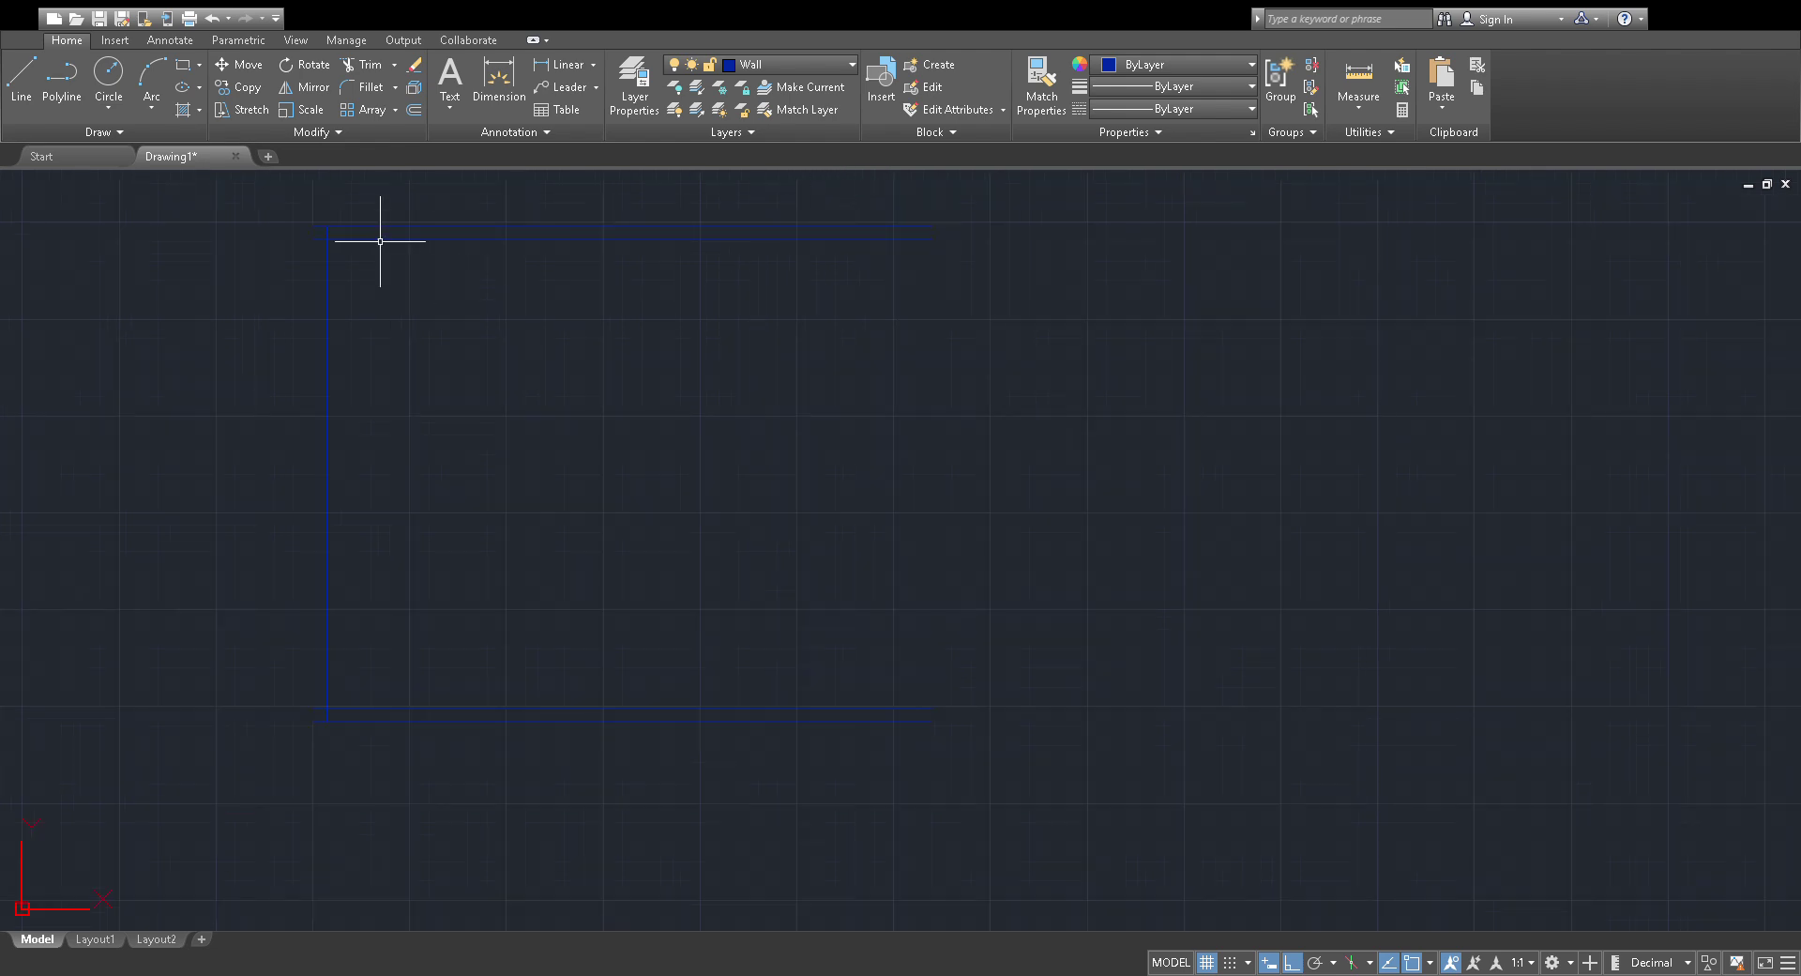
click(323, 338)
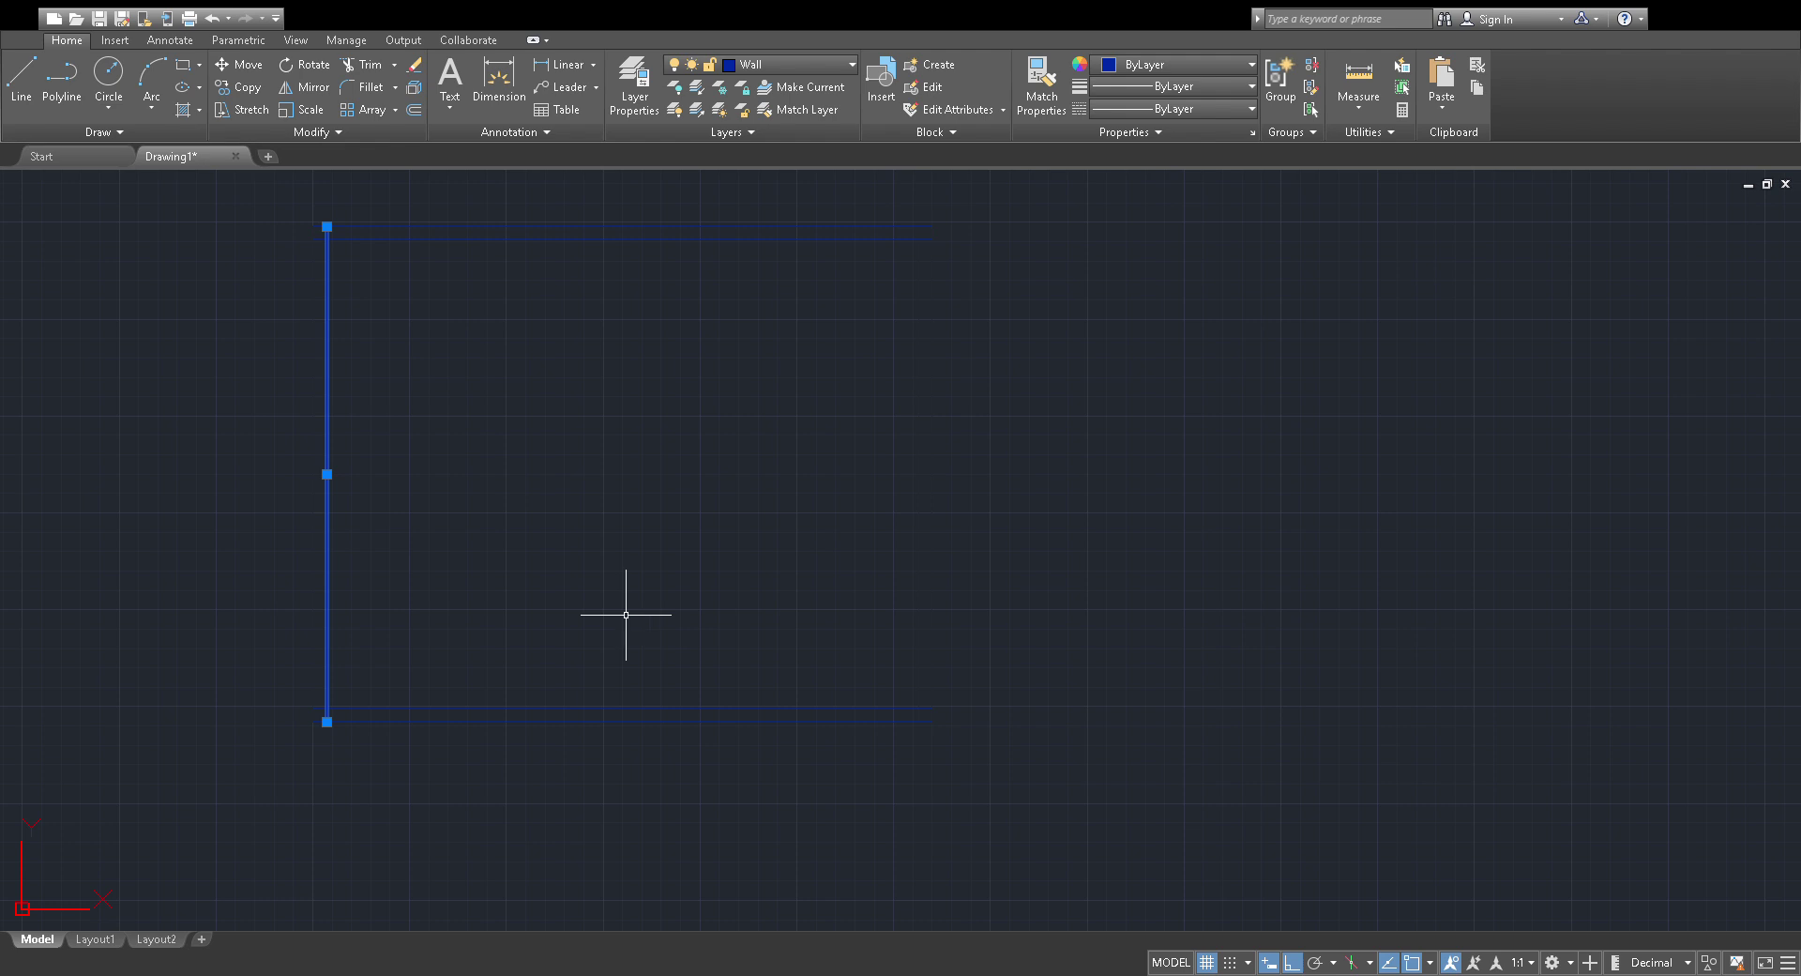
key(Escape)
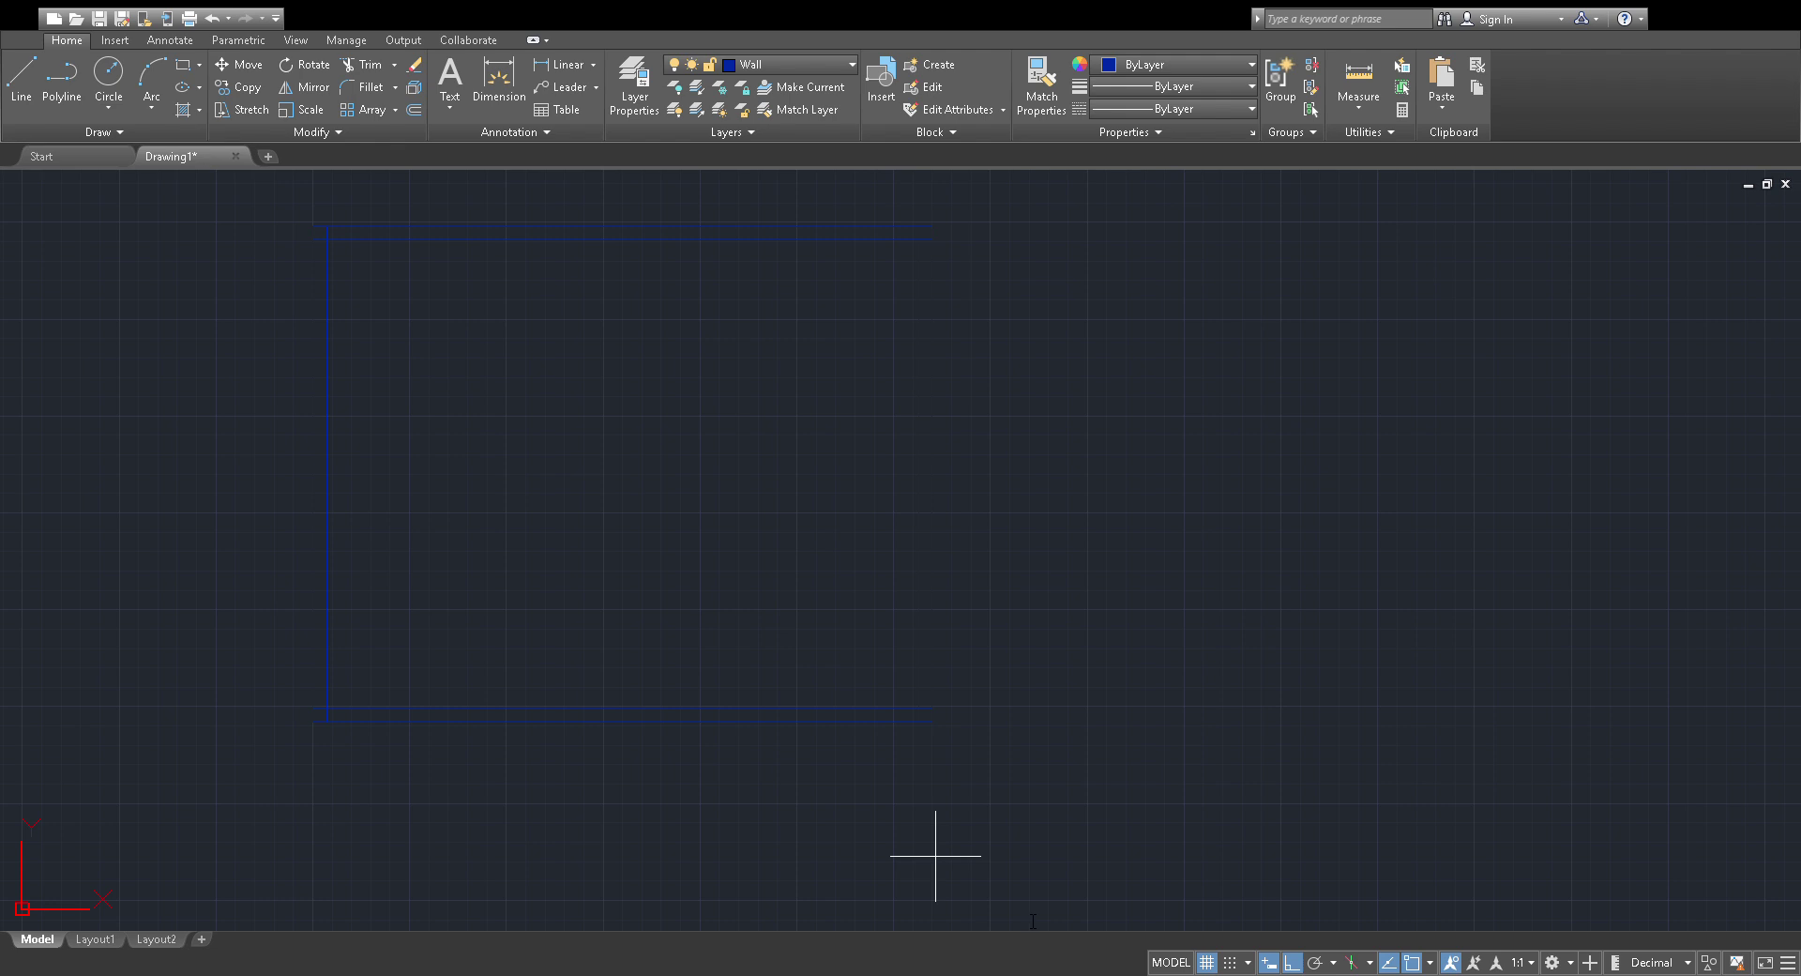
key(Return)
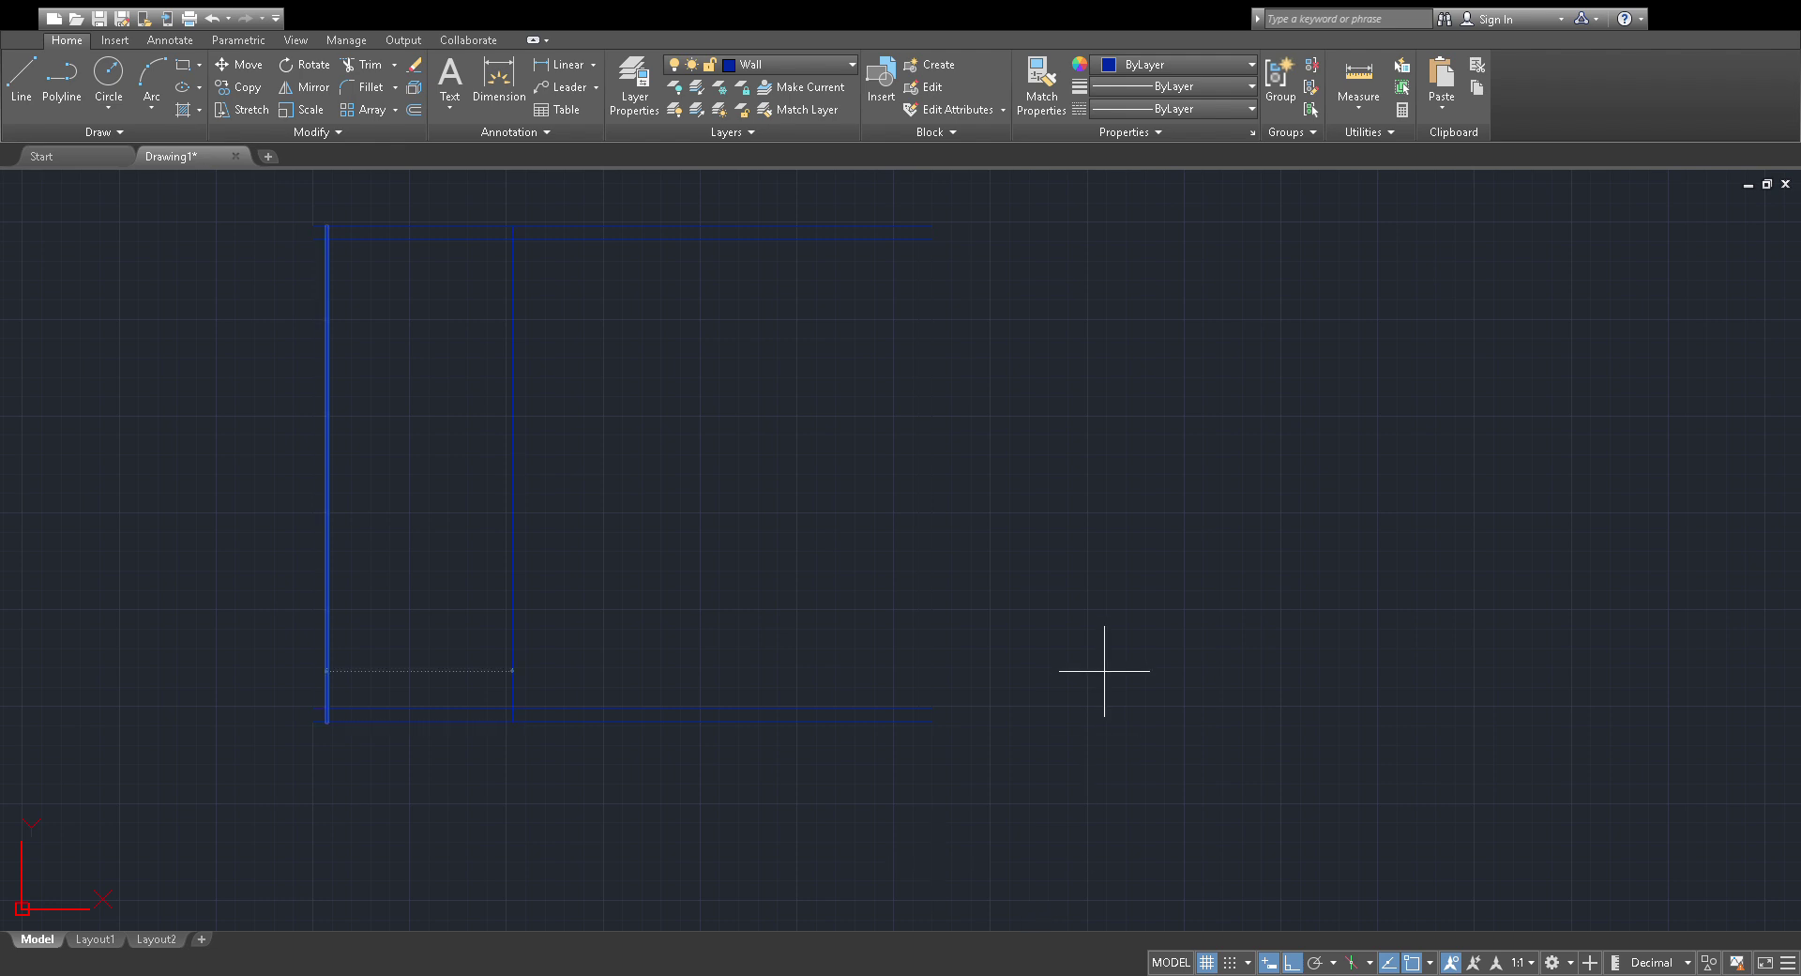
click(667, 441)
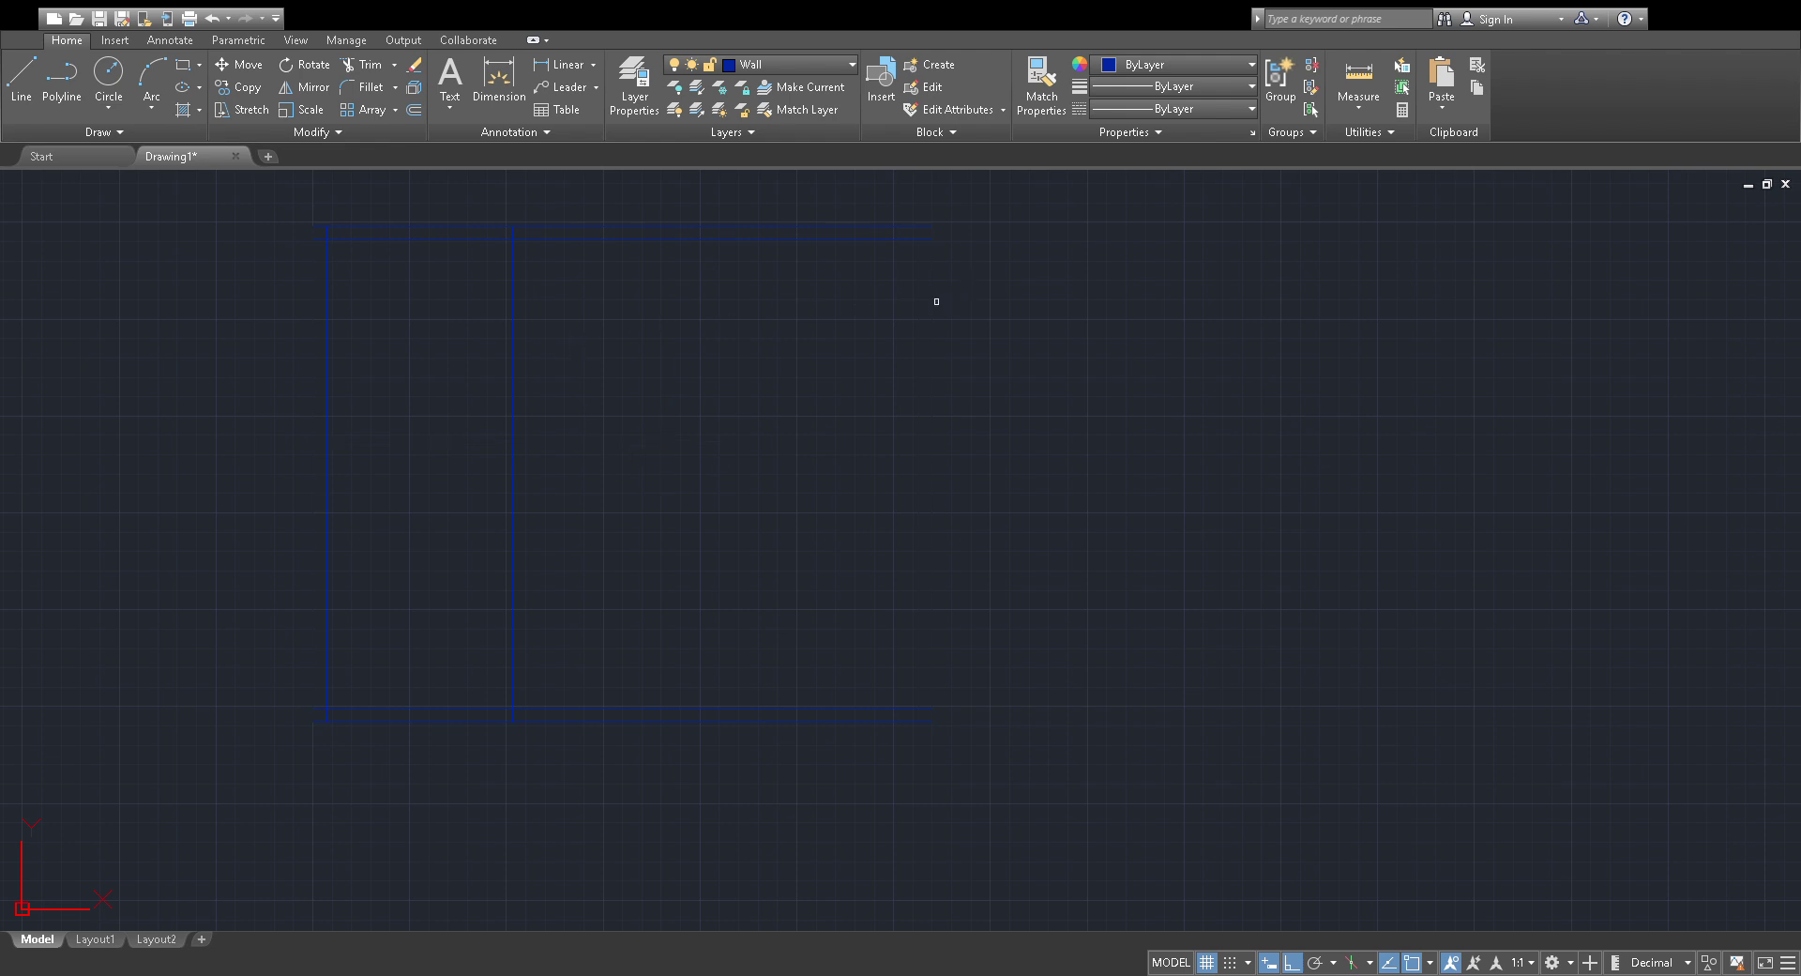
click(731, 300)
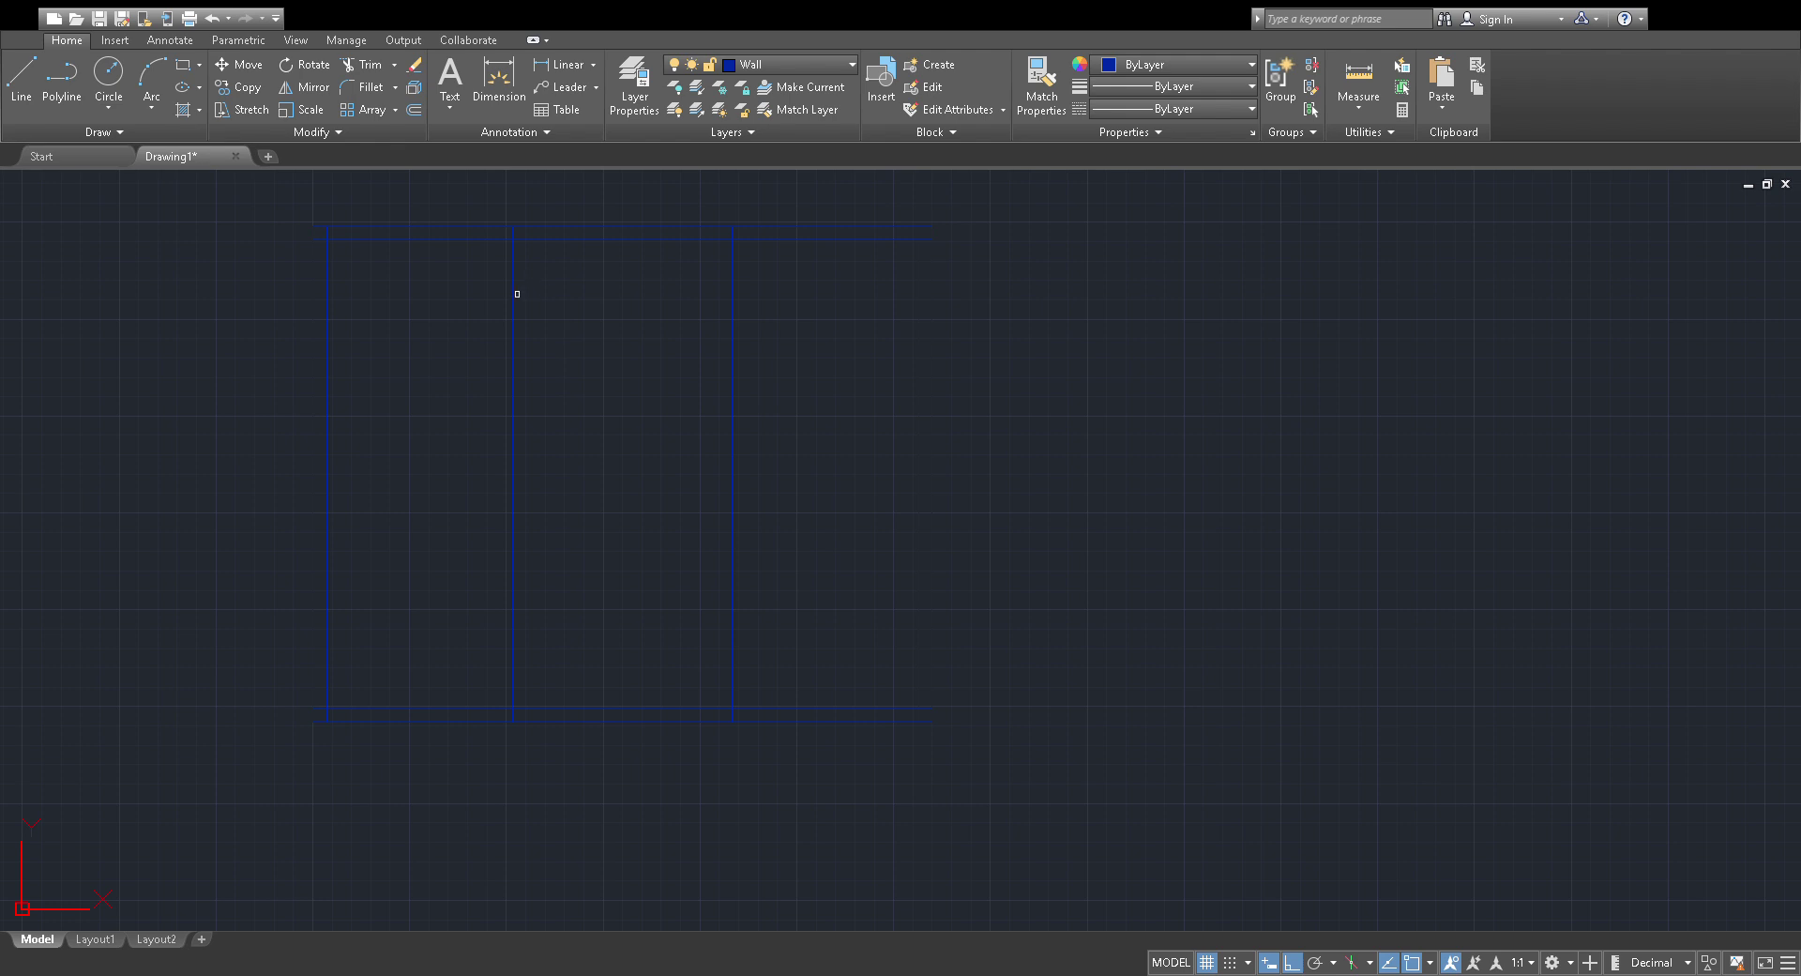
key(Escape)
Offset both vertical partition lines slightly toward the room's middle to give the partitions their wall thickness.
click(511, 605)
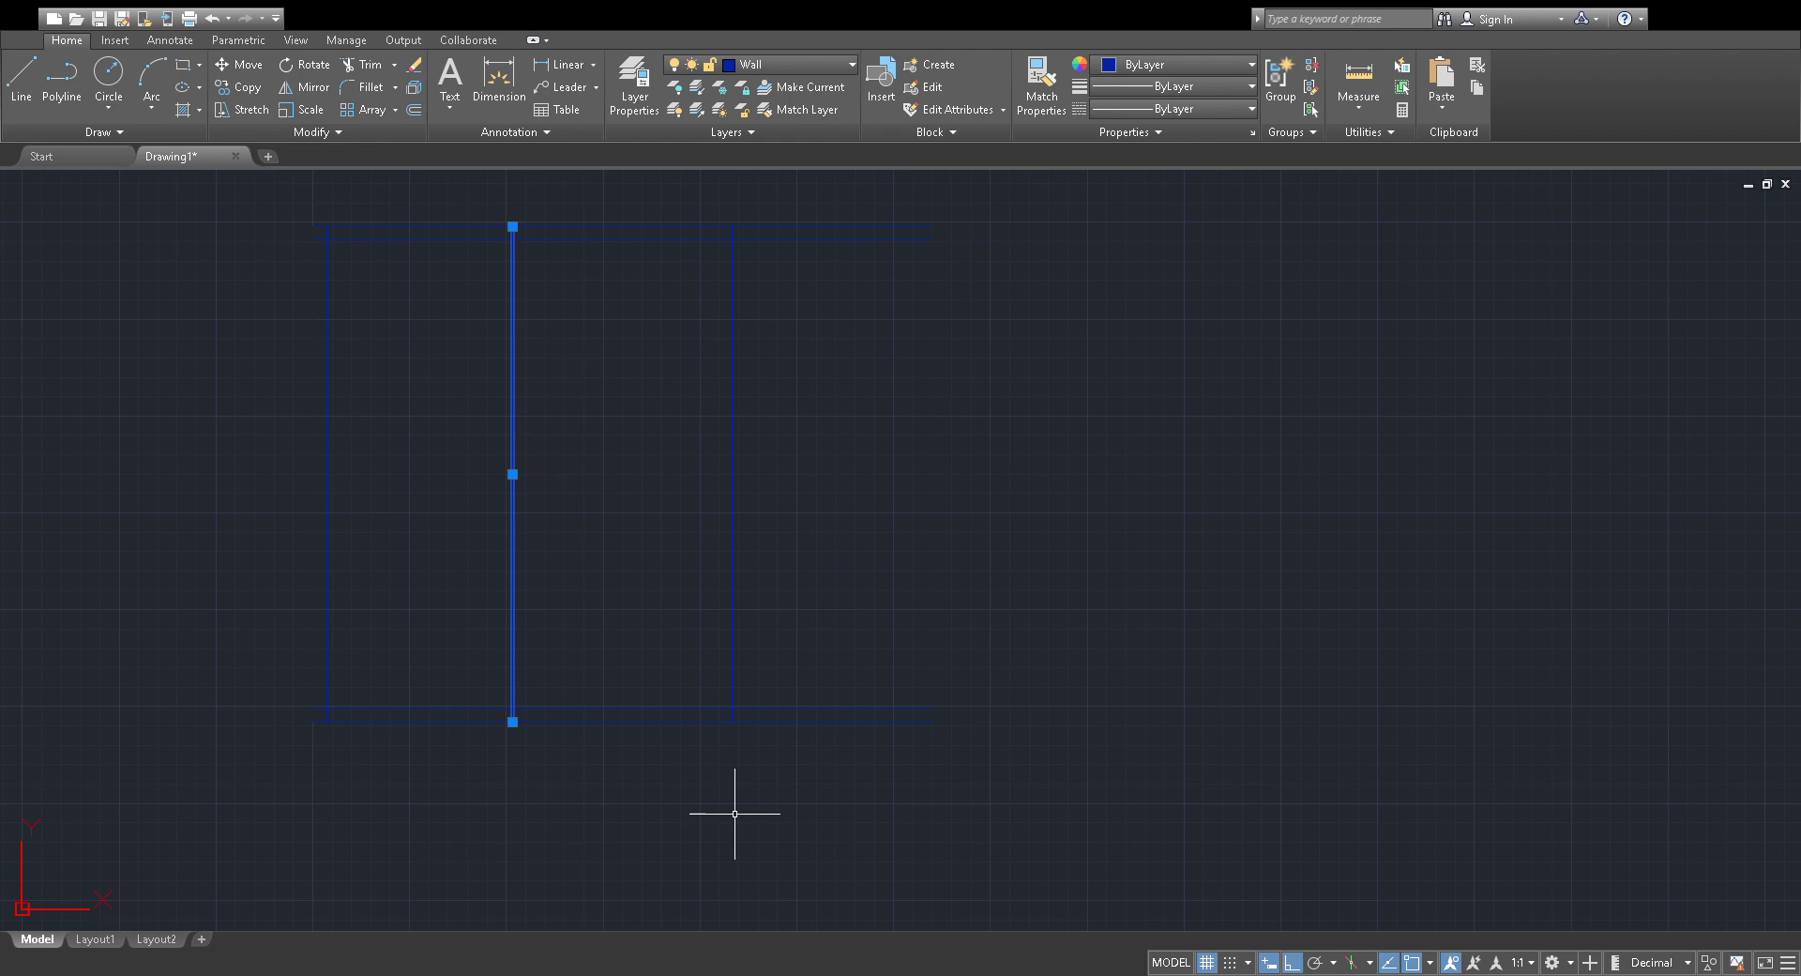
key(Escape)
click(609, 569)
click(732, 471)
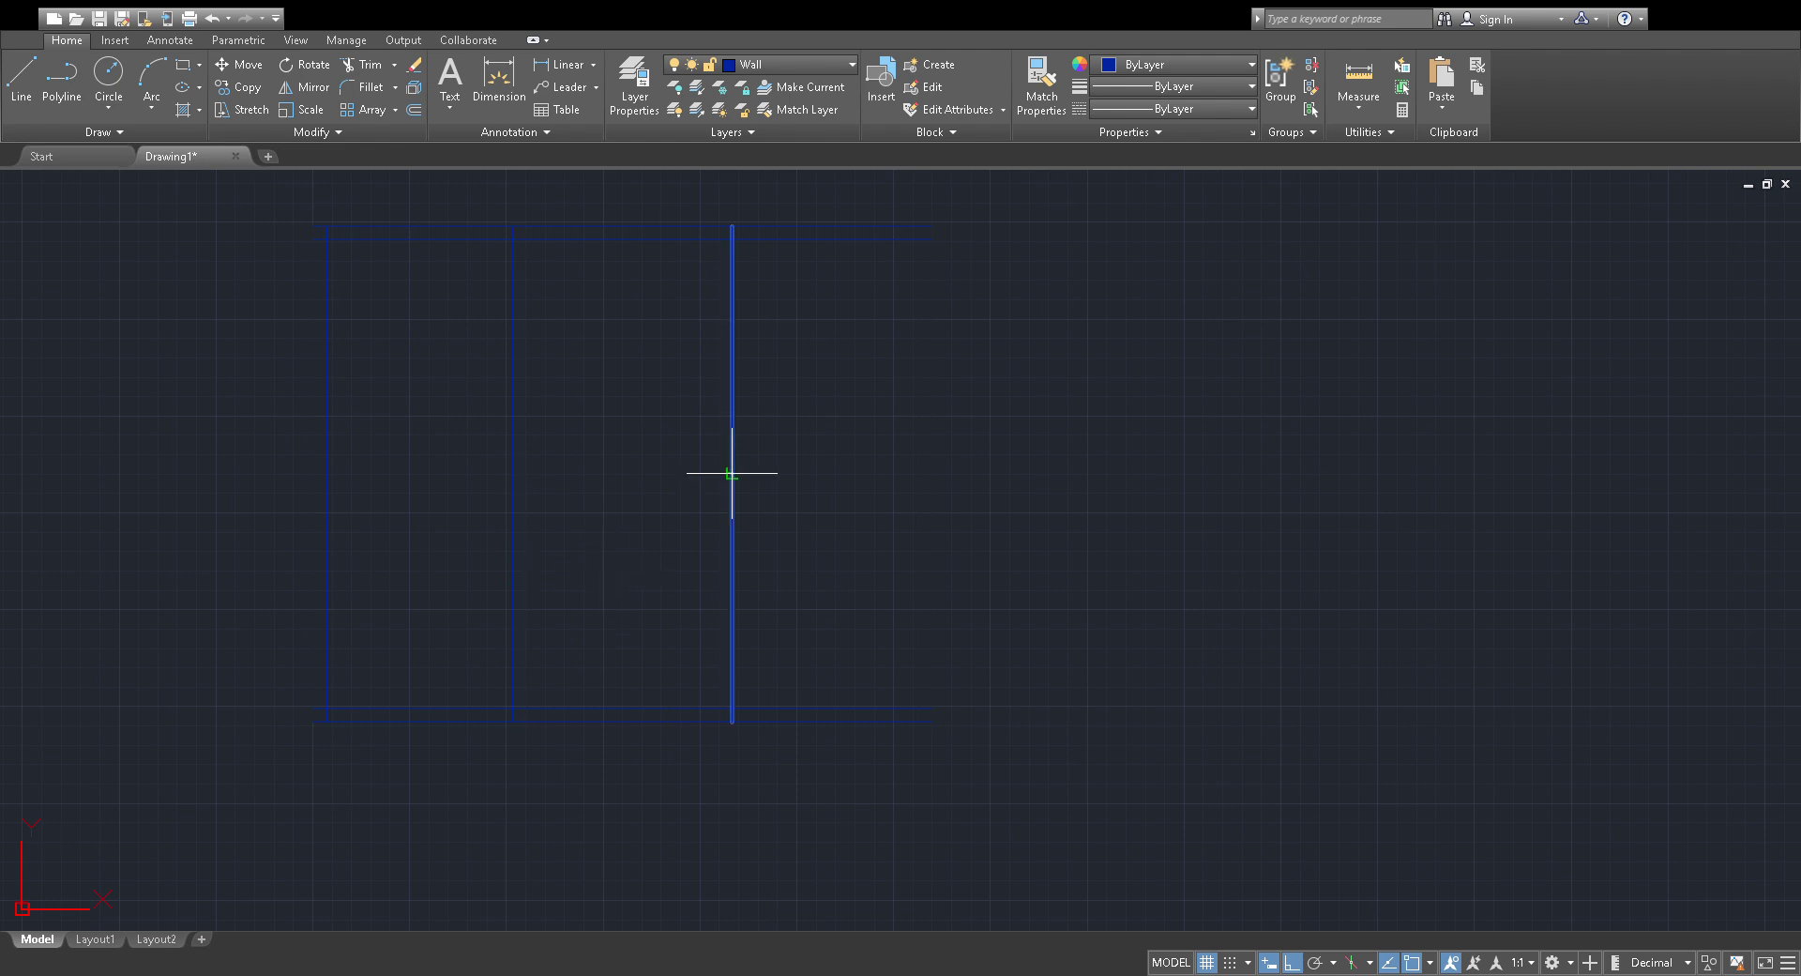
click(687, 475)
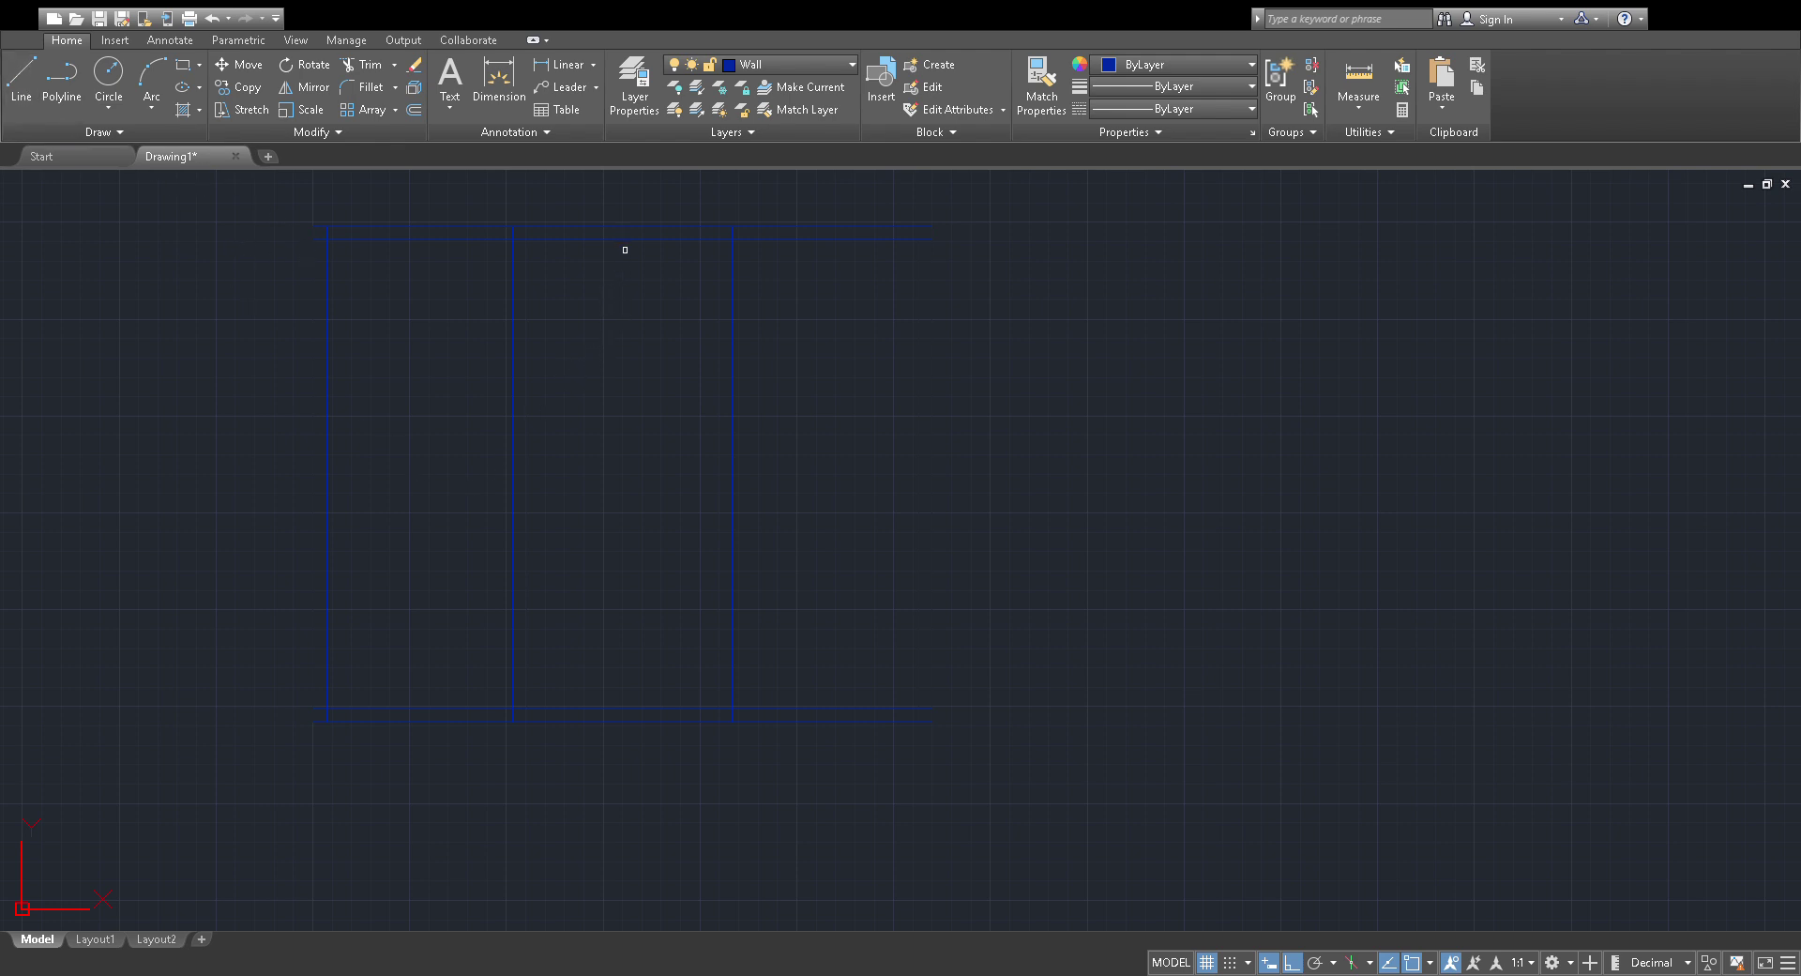
Offset the upper wall's inner line down to the lower part of the plan for a horizontal partition.
key(Escape)
click(605, 240)
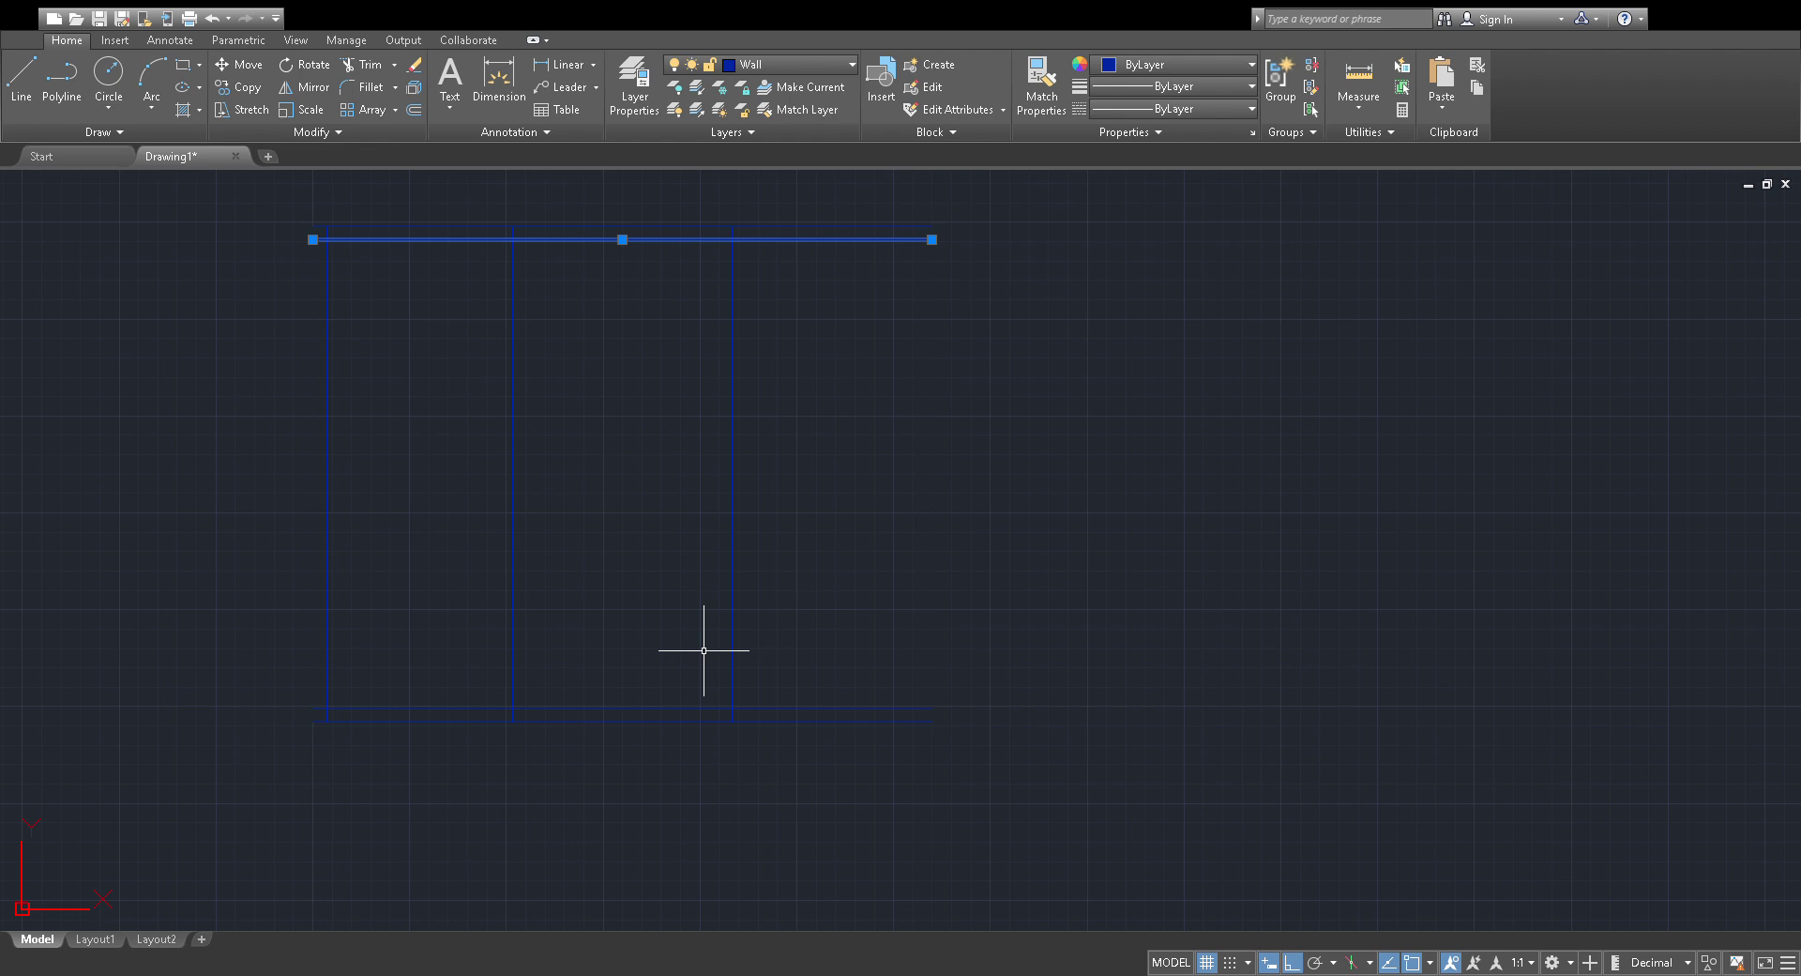
key(Escape)
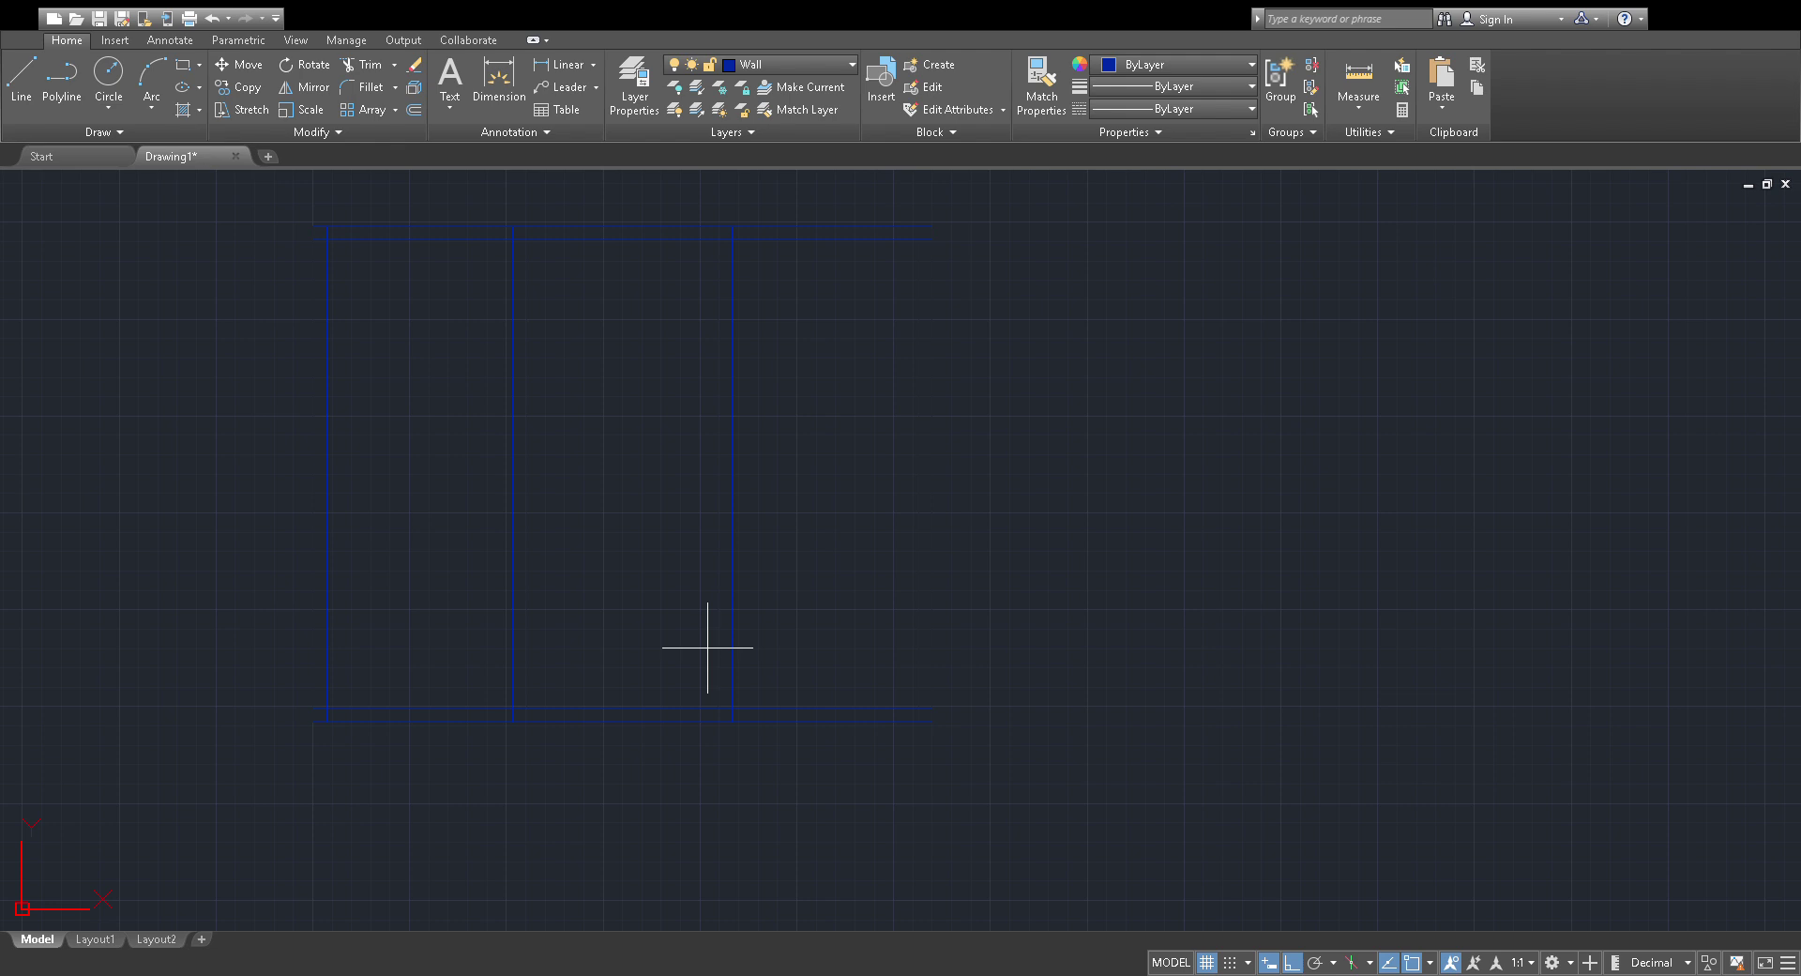
key(Return)
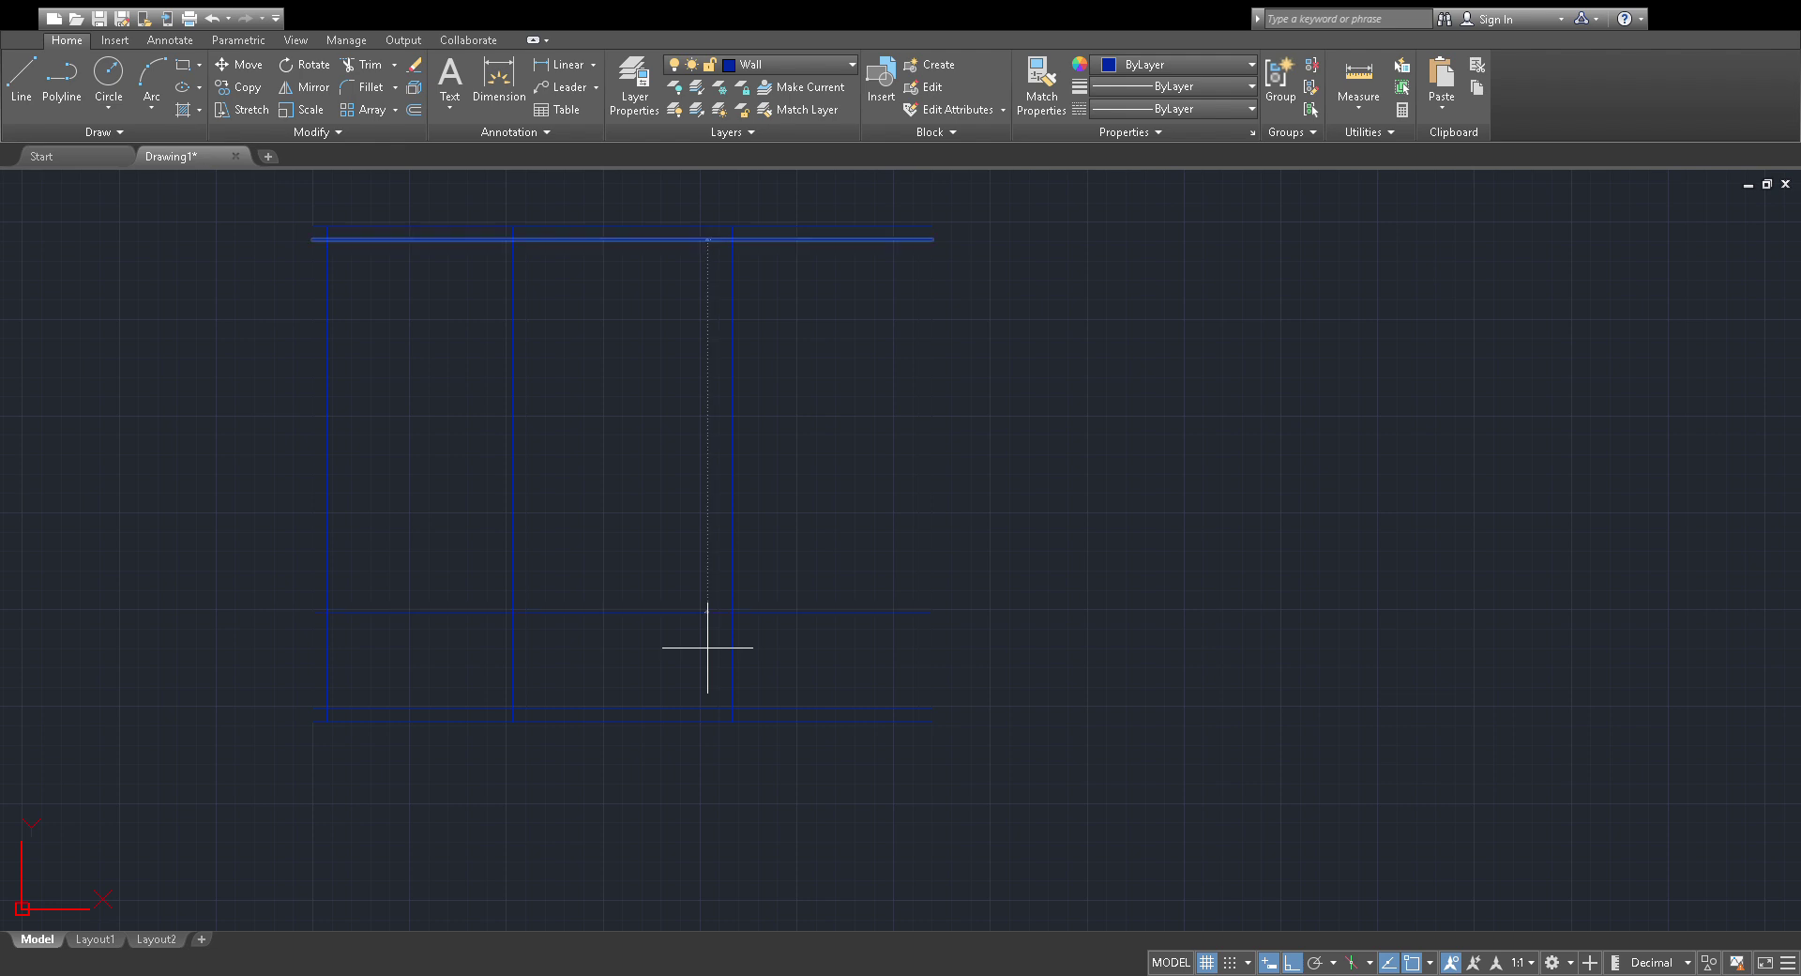
click(623, 587)
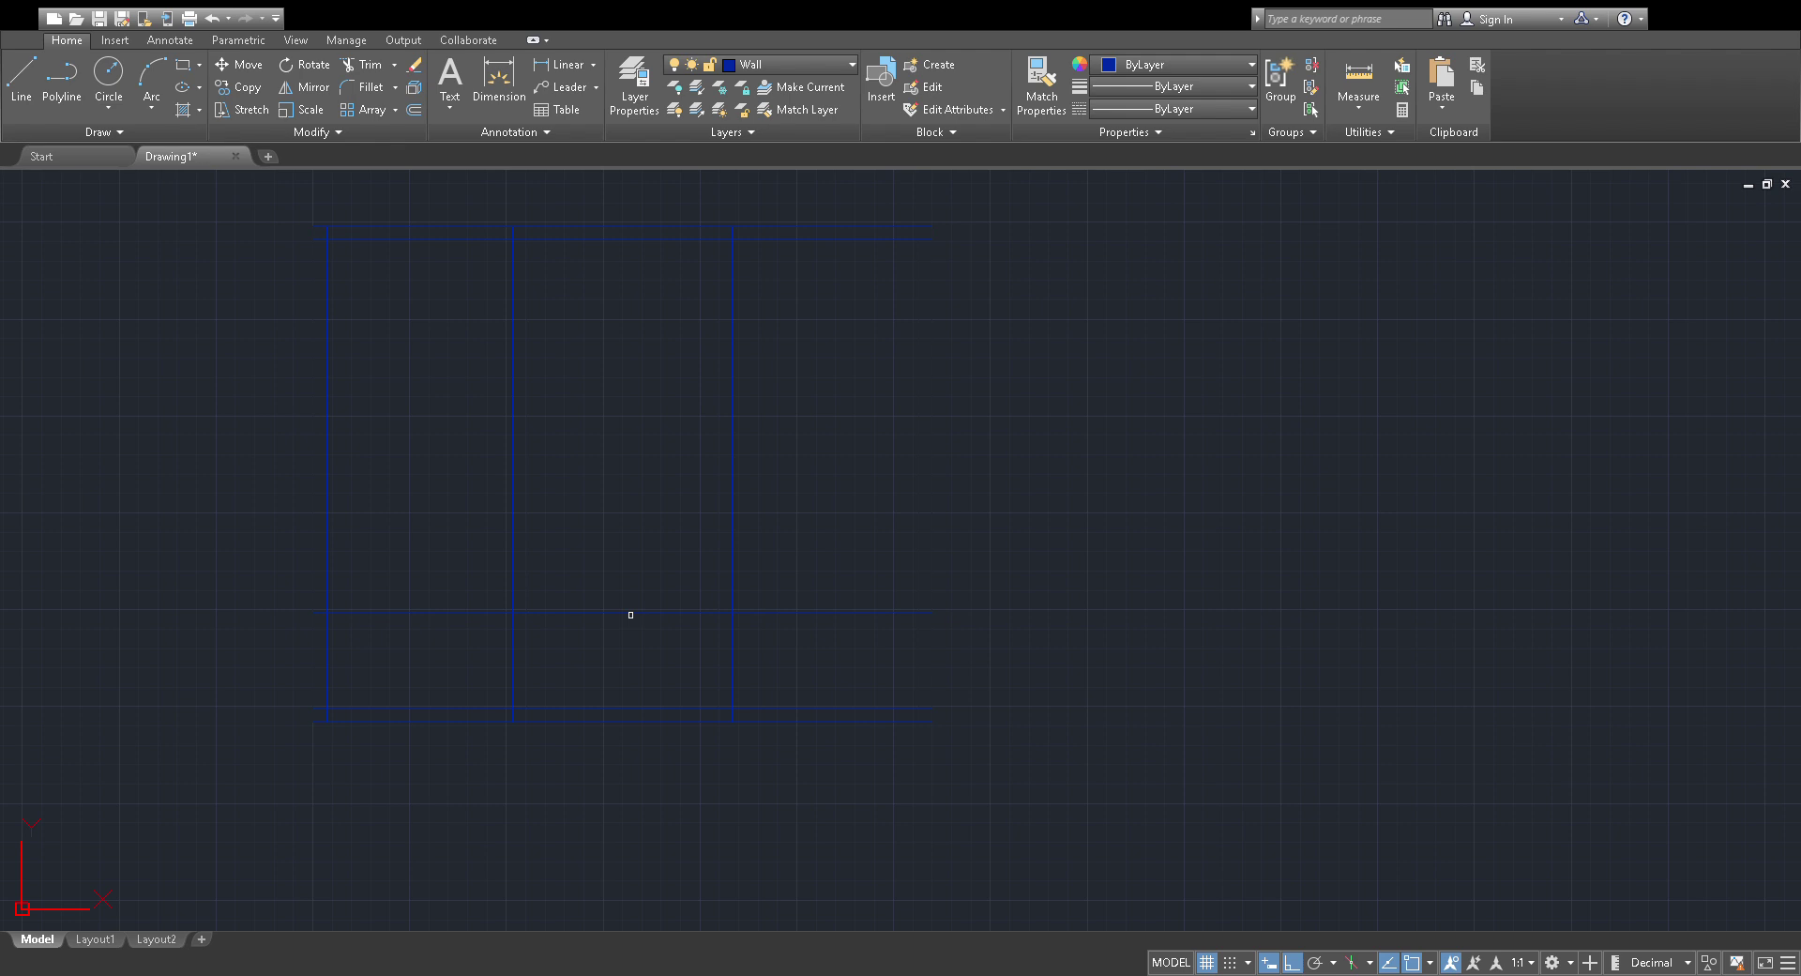
Offset the horizontal partition line slightly downward to form the partition's second face.
click(631, 612)
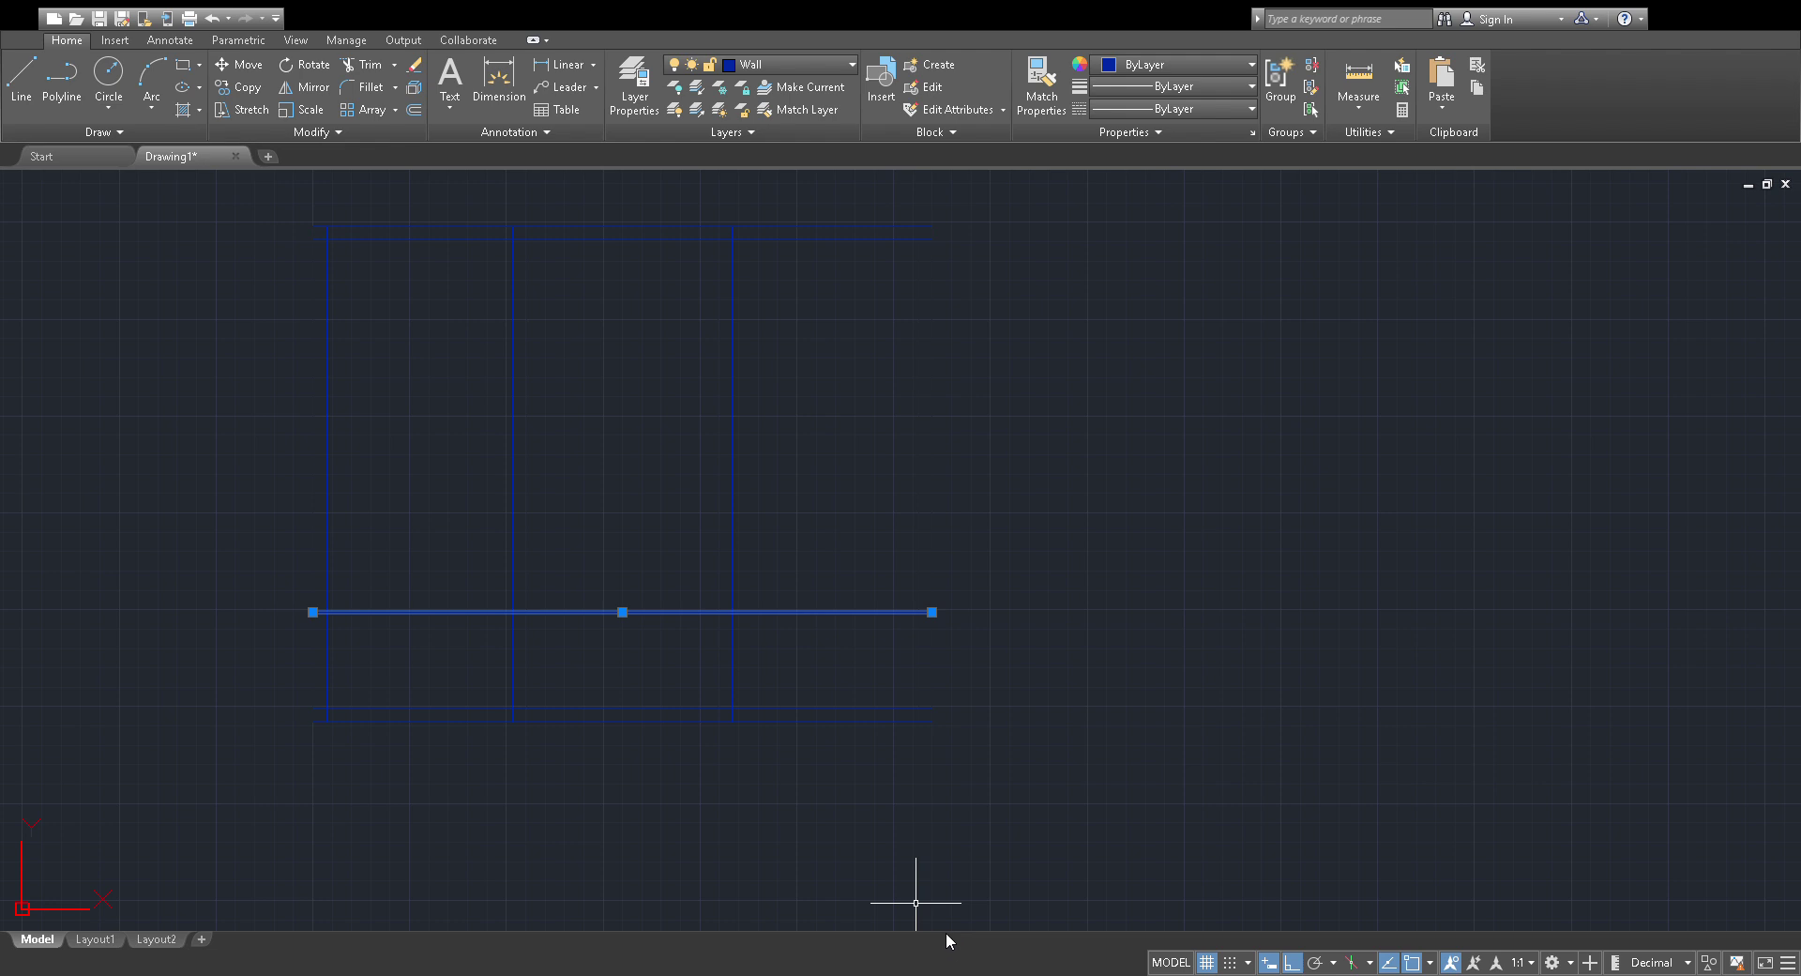
key(Escape)
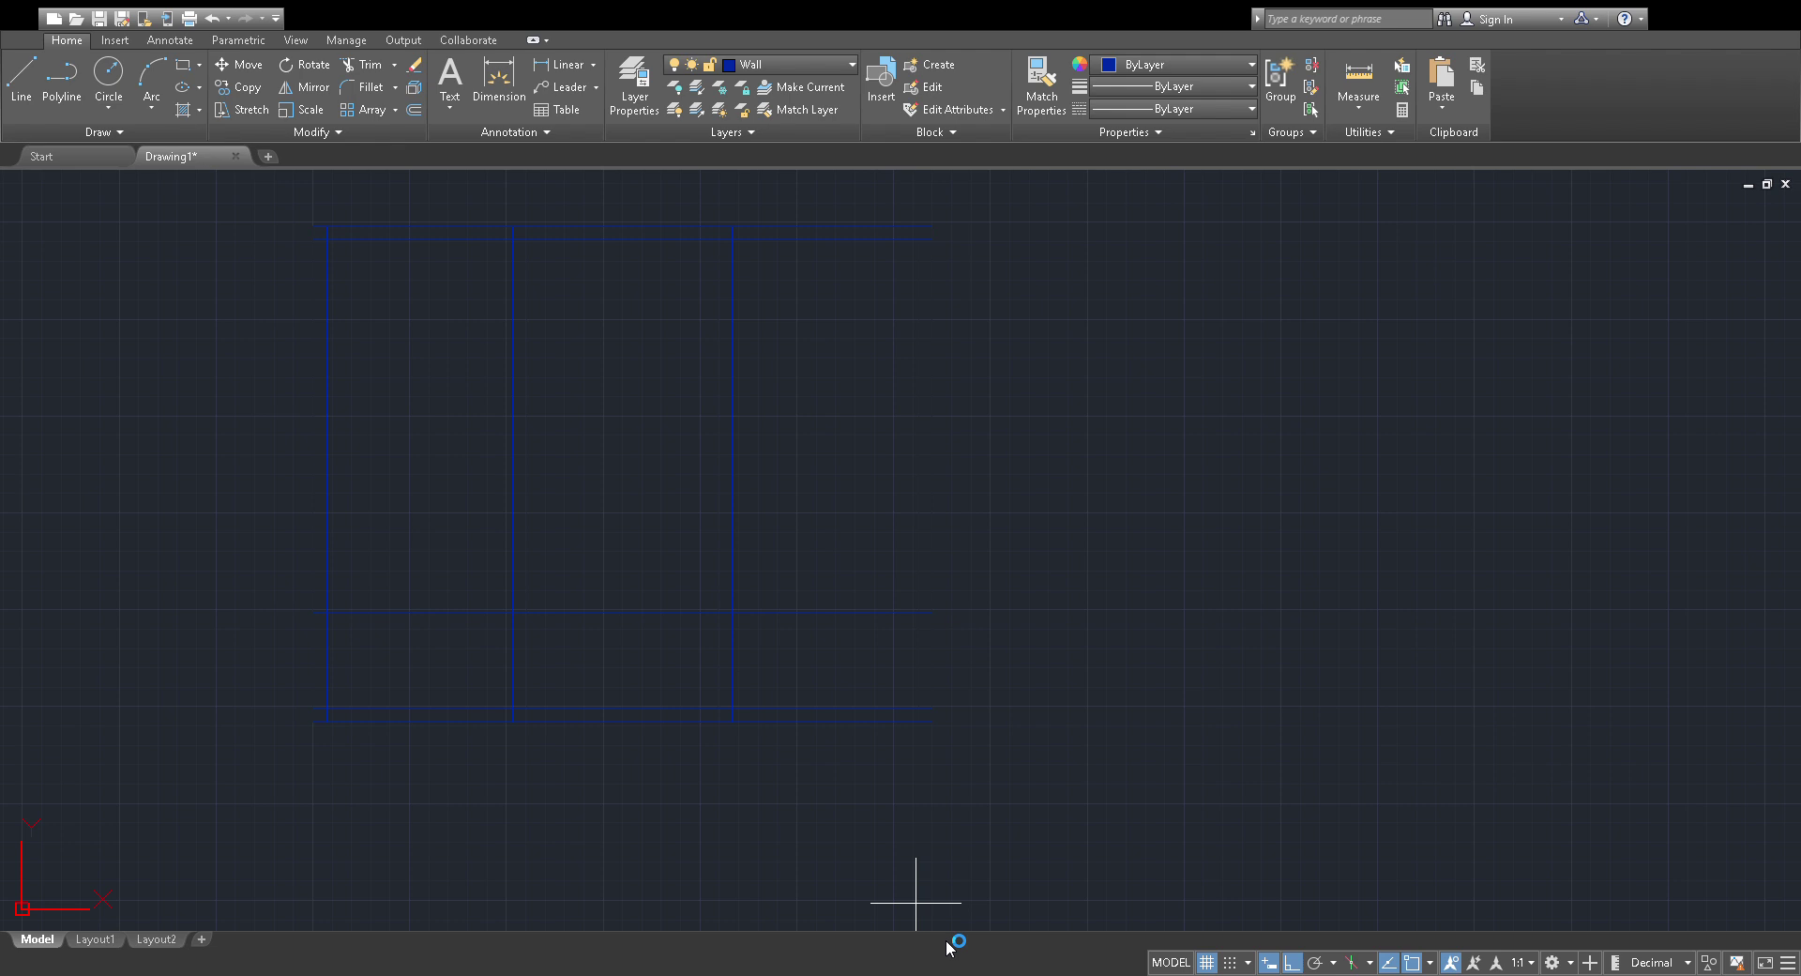
key(Return)
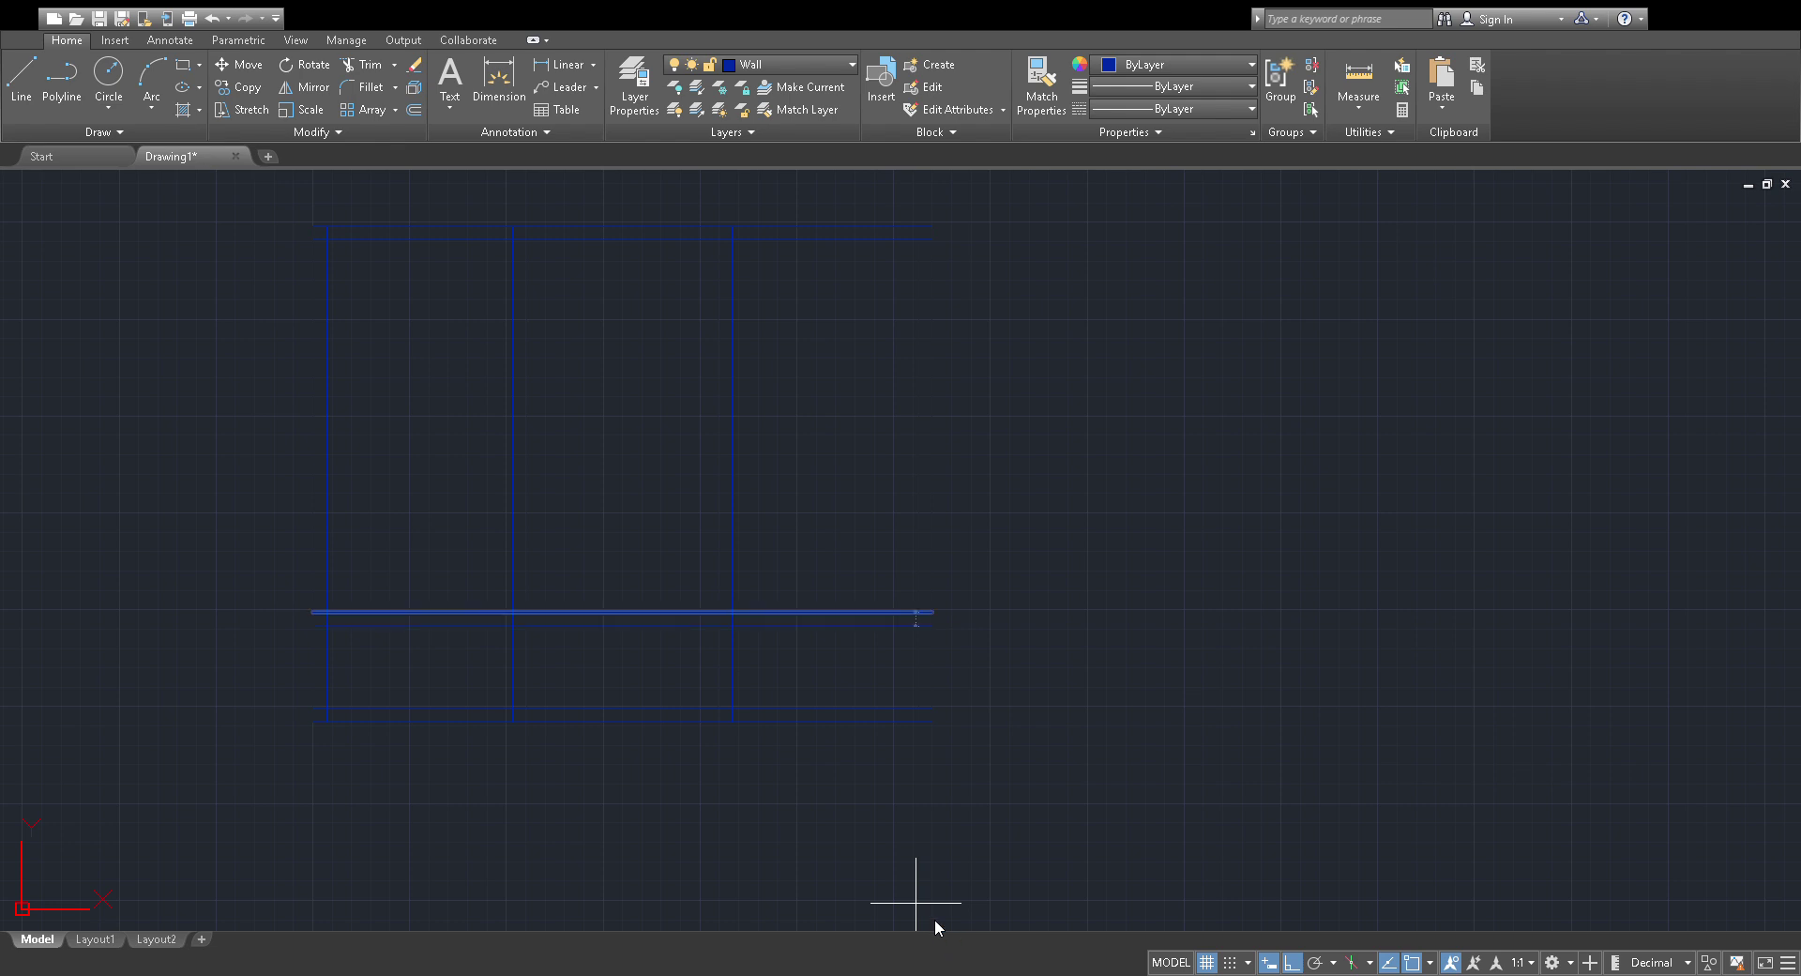
click(563, 649)
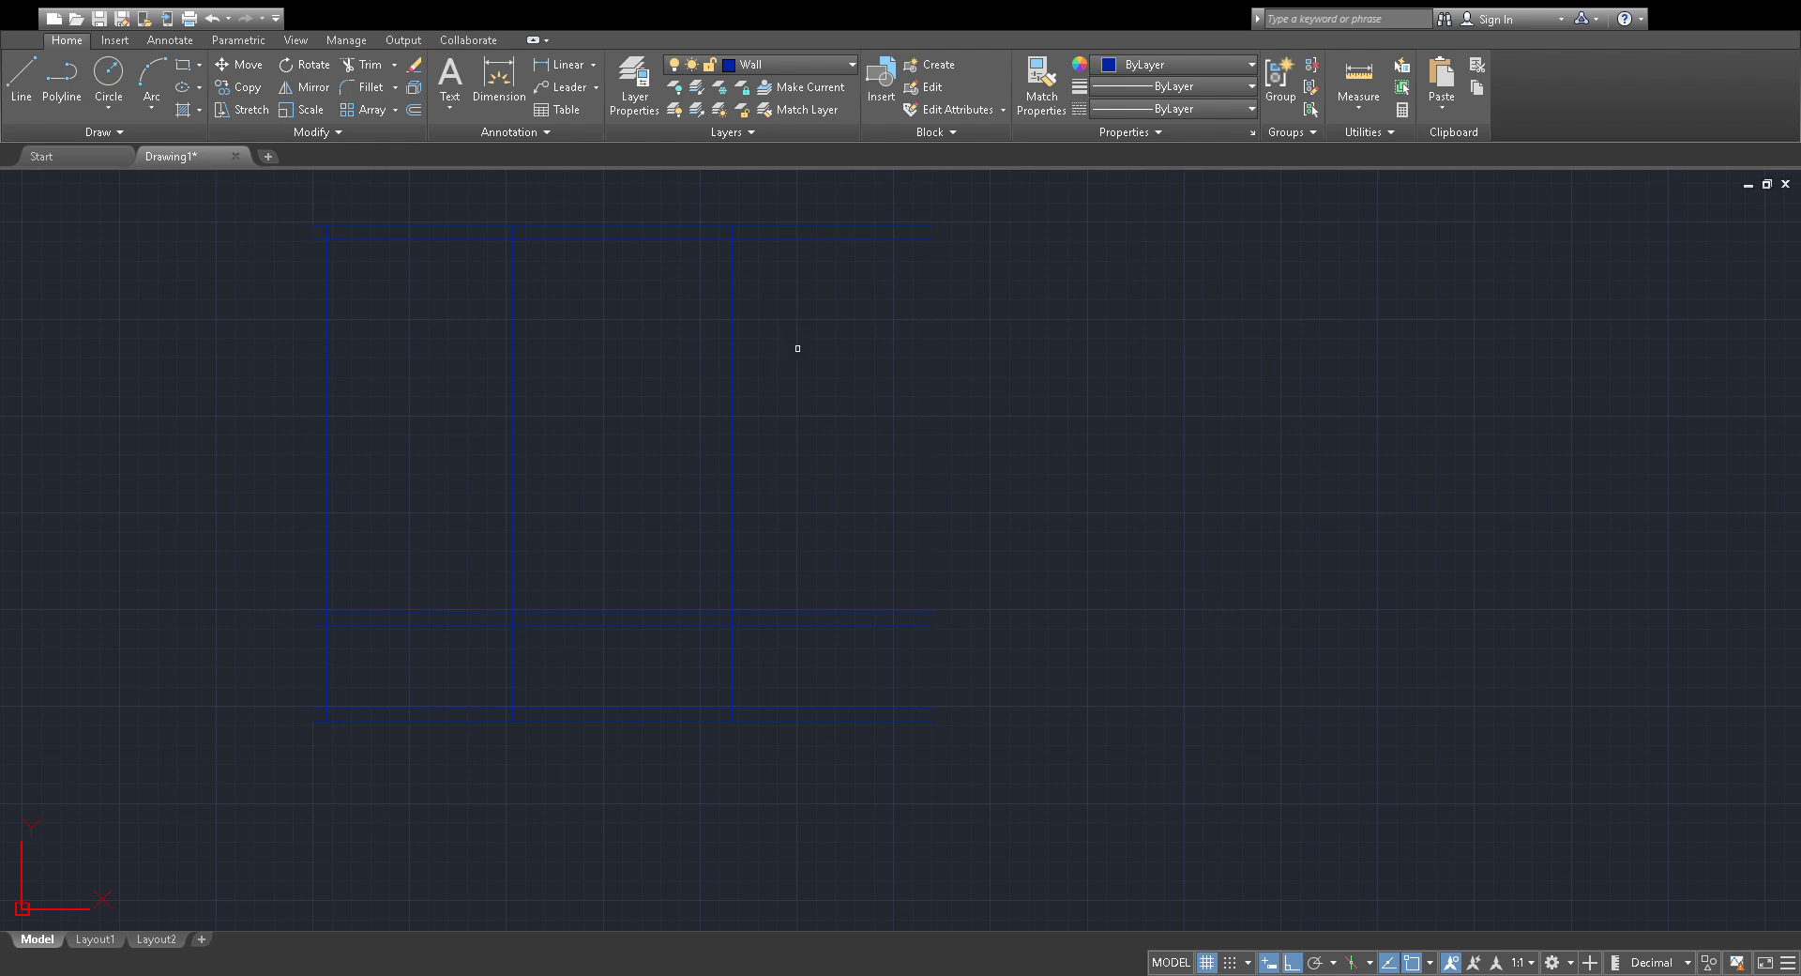
Make Window the current layer and draw a short horizontal line in the empty space to the right of the plan.
scroll(912, 294, down, 2)
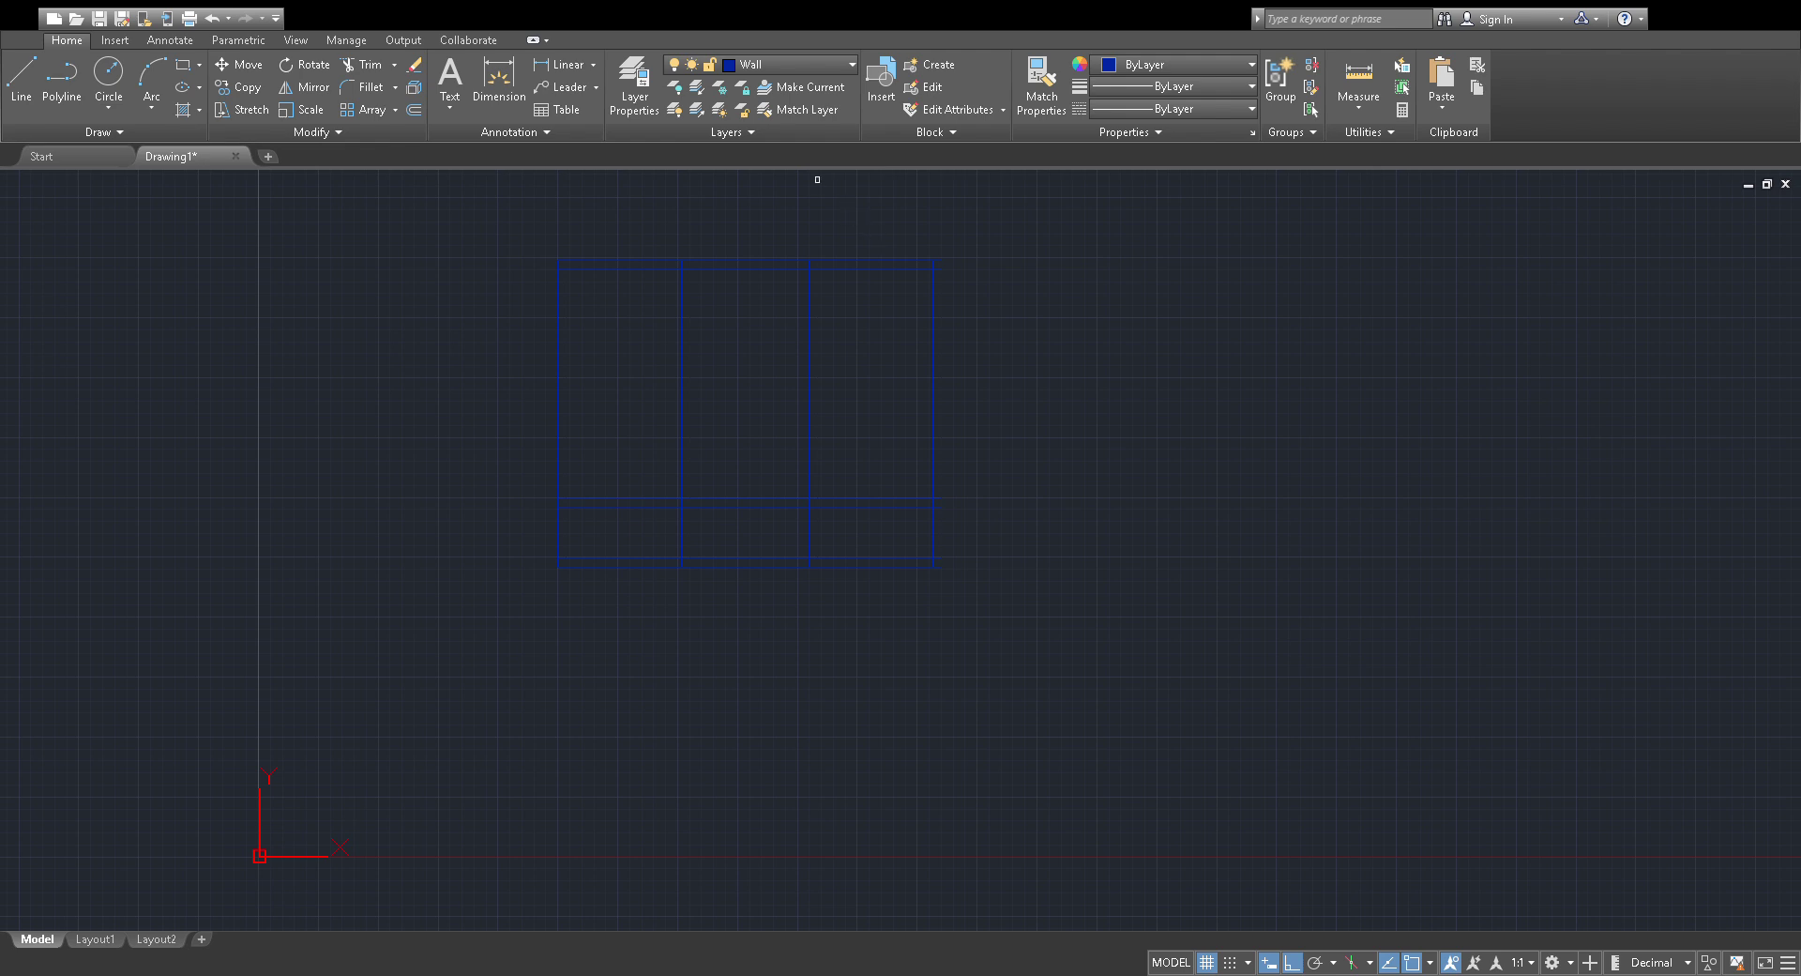
click(852, 64)
click(777, 197)
click(23, 79)
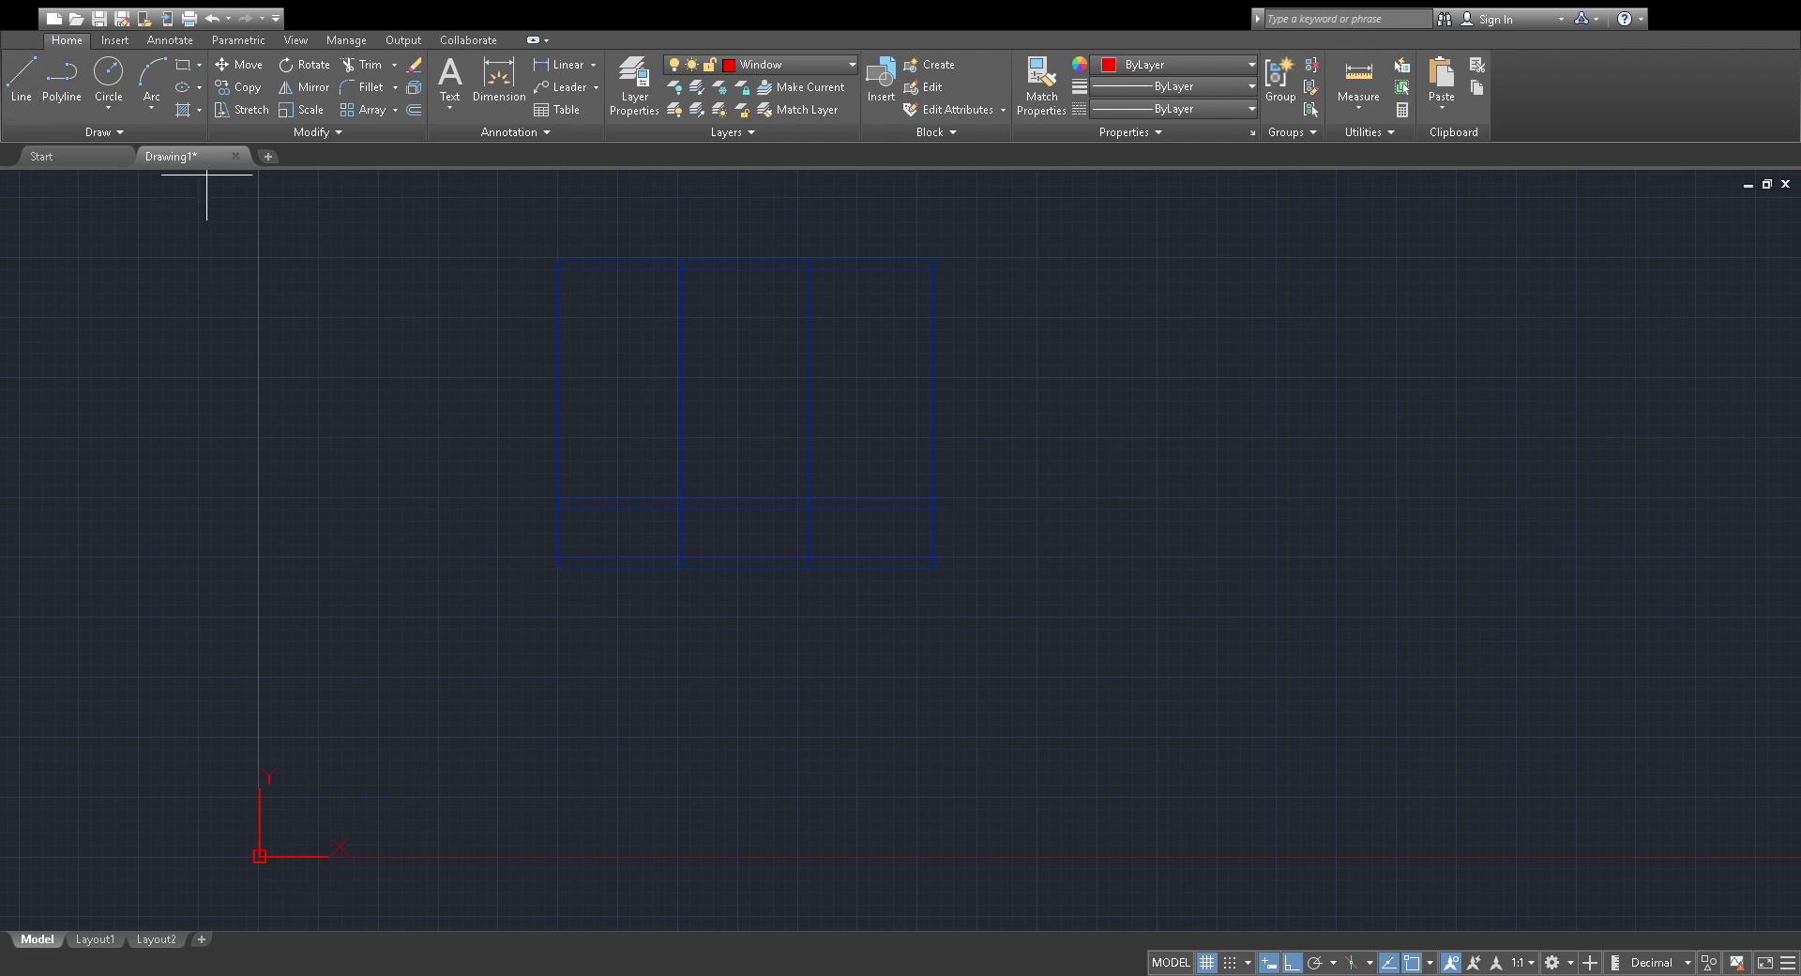
click(1166, 327)
scroll(1170, 354, up, 2)
scroll(1145, 275, down, 3)
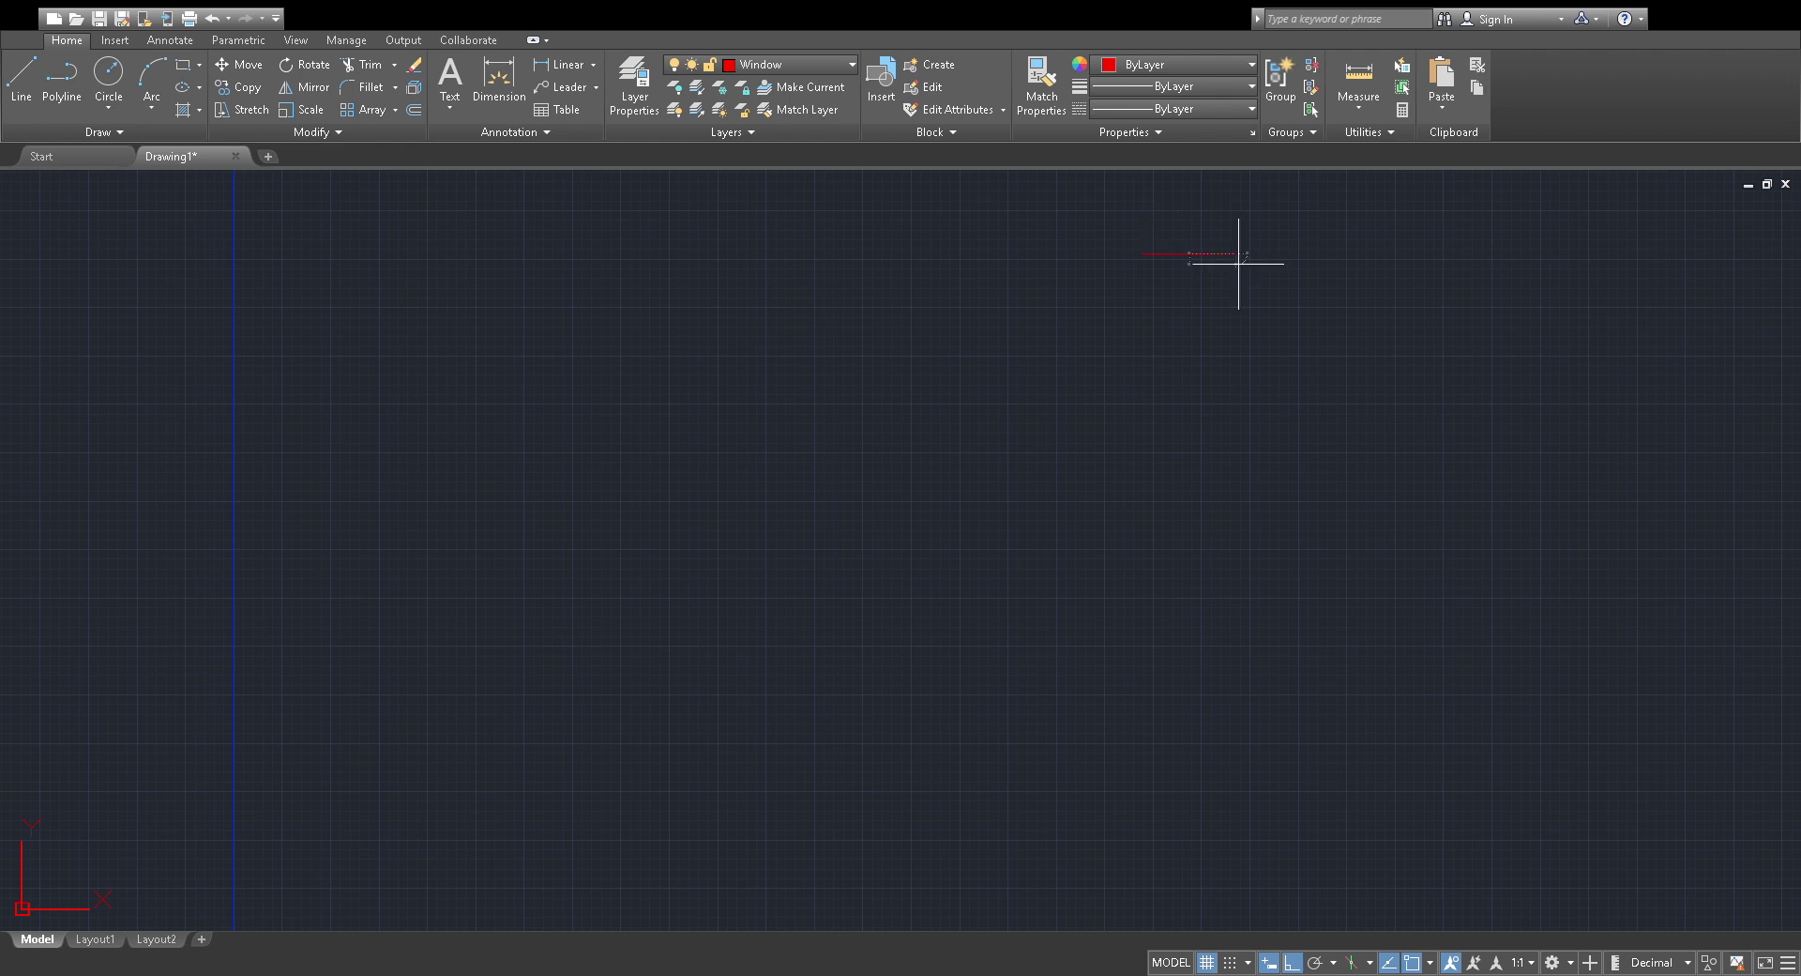
Offset the short red window line slightly downward to make a parallel pair.
click(1198, 253)
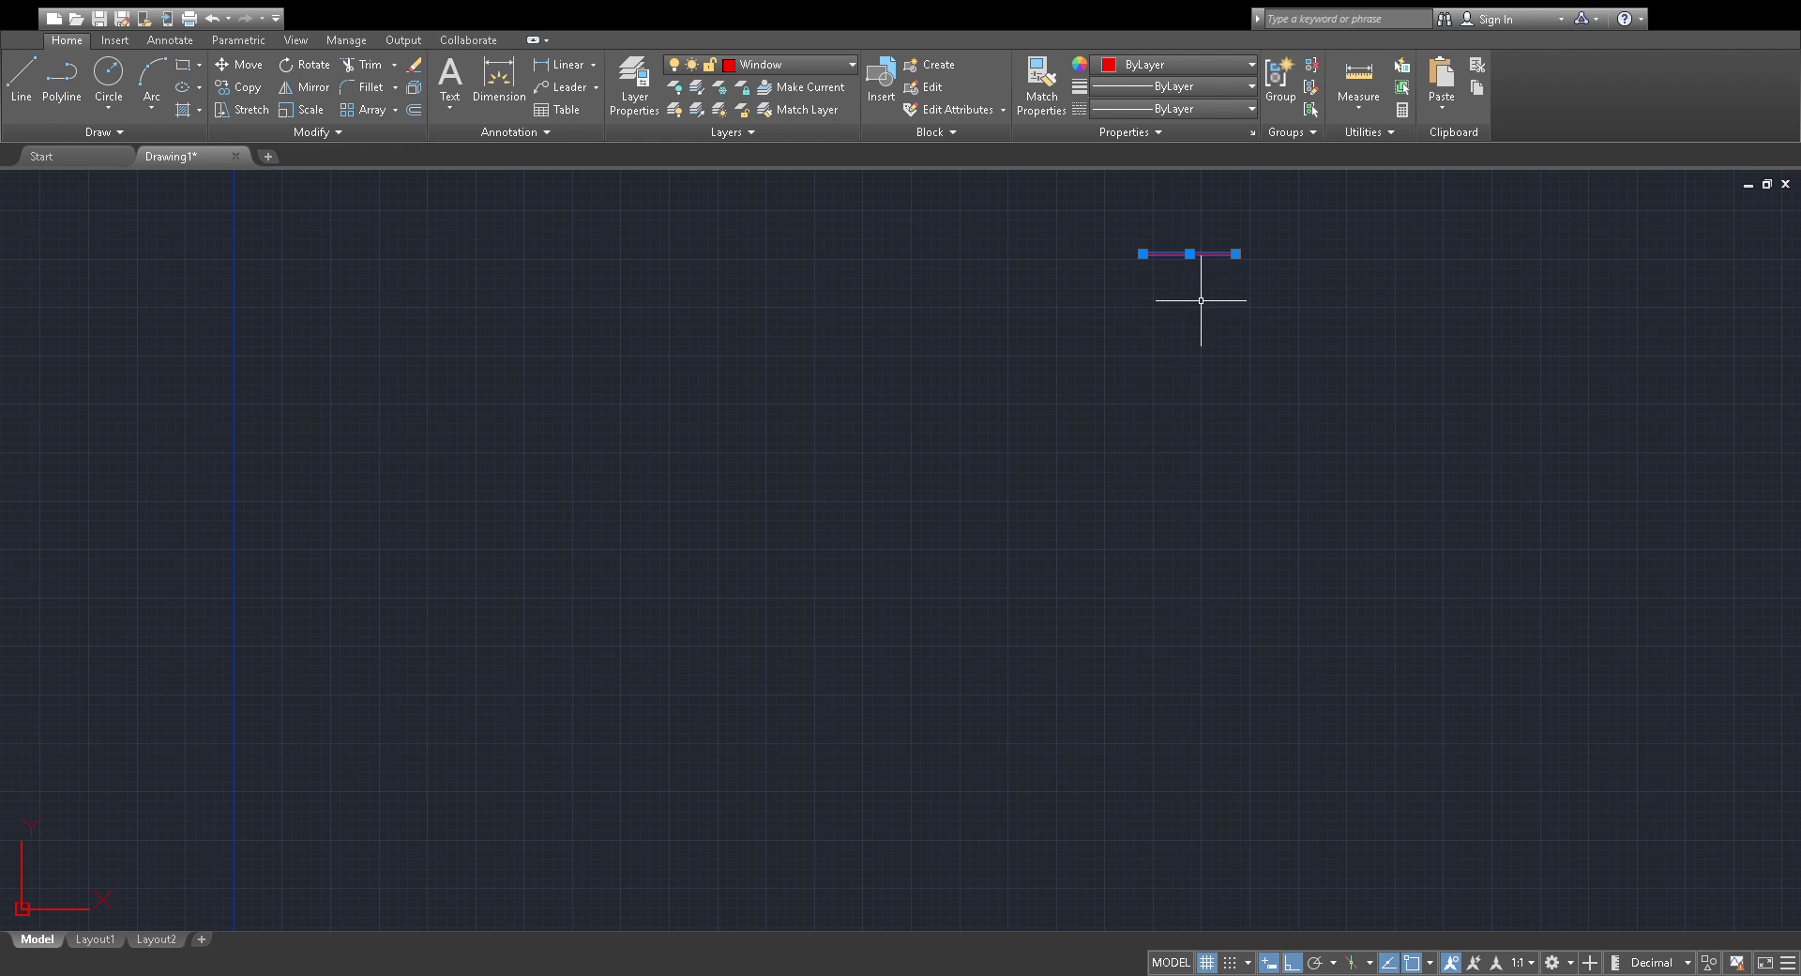
key(Escape)
click(1207, 305)
Draw a short vertical line across the left ends of the window lines and offset it to their right ends.
click(20, 76)
click(816, 267)
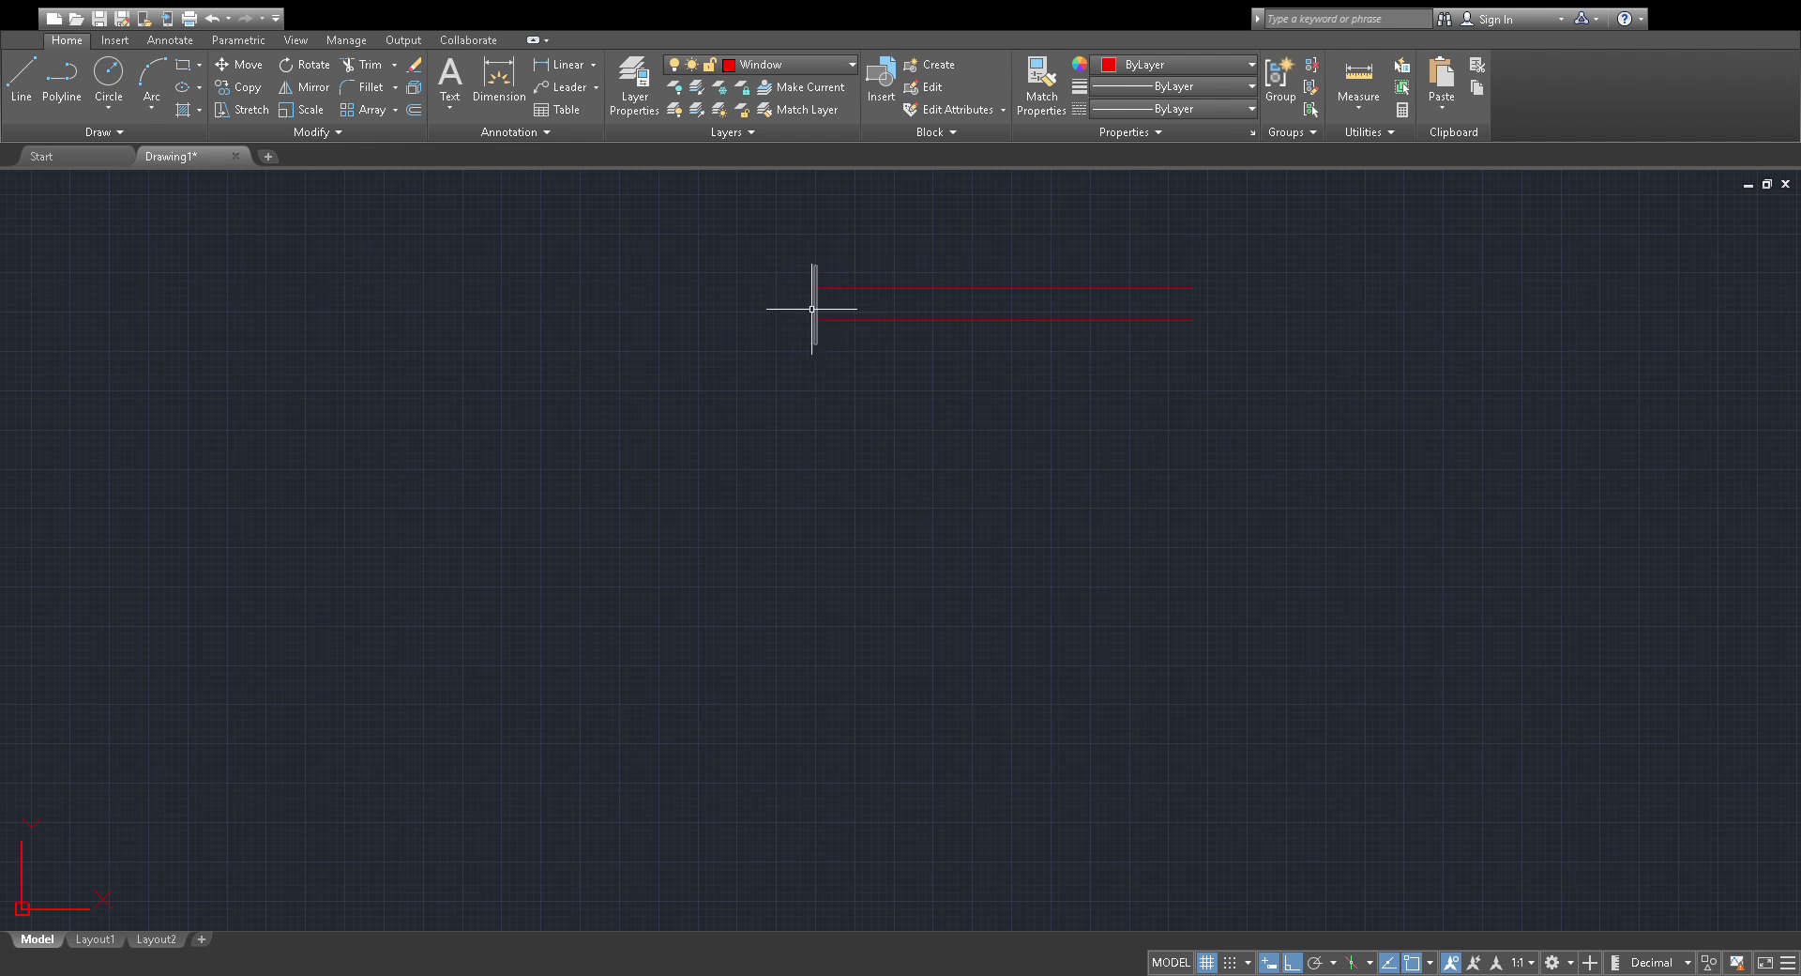
click(815, 334)
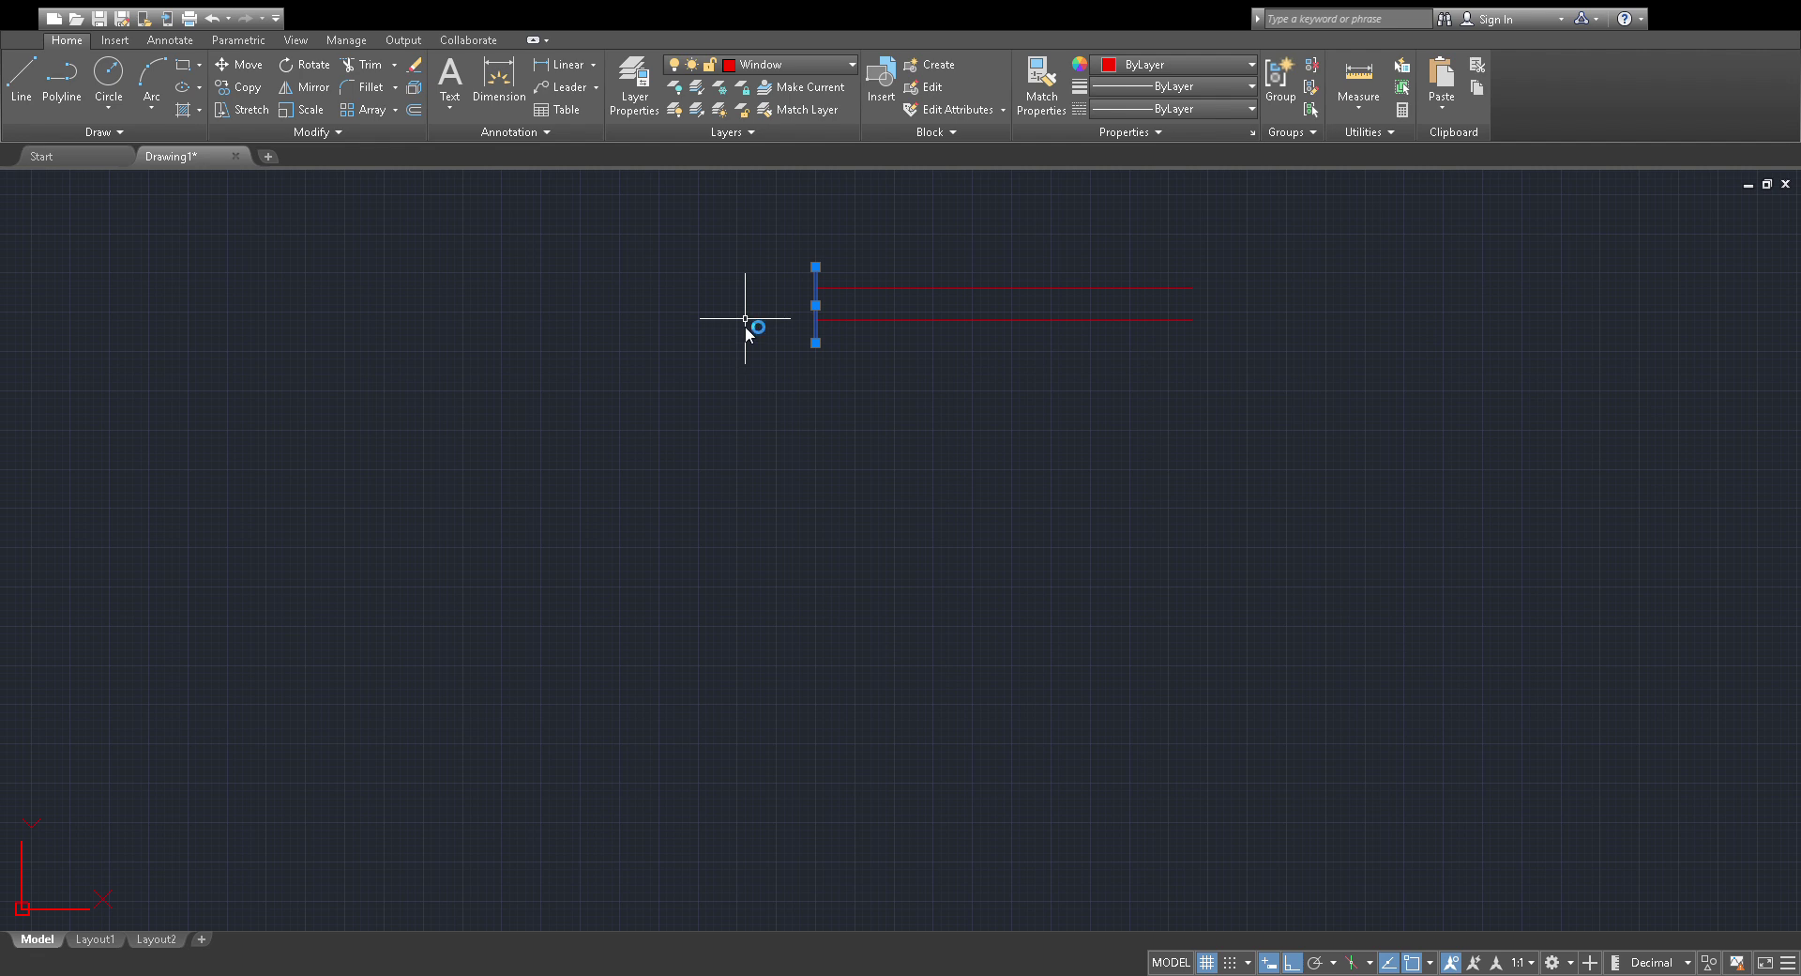
key(Delete)
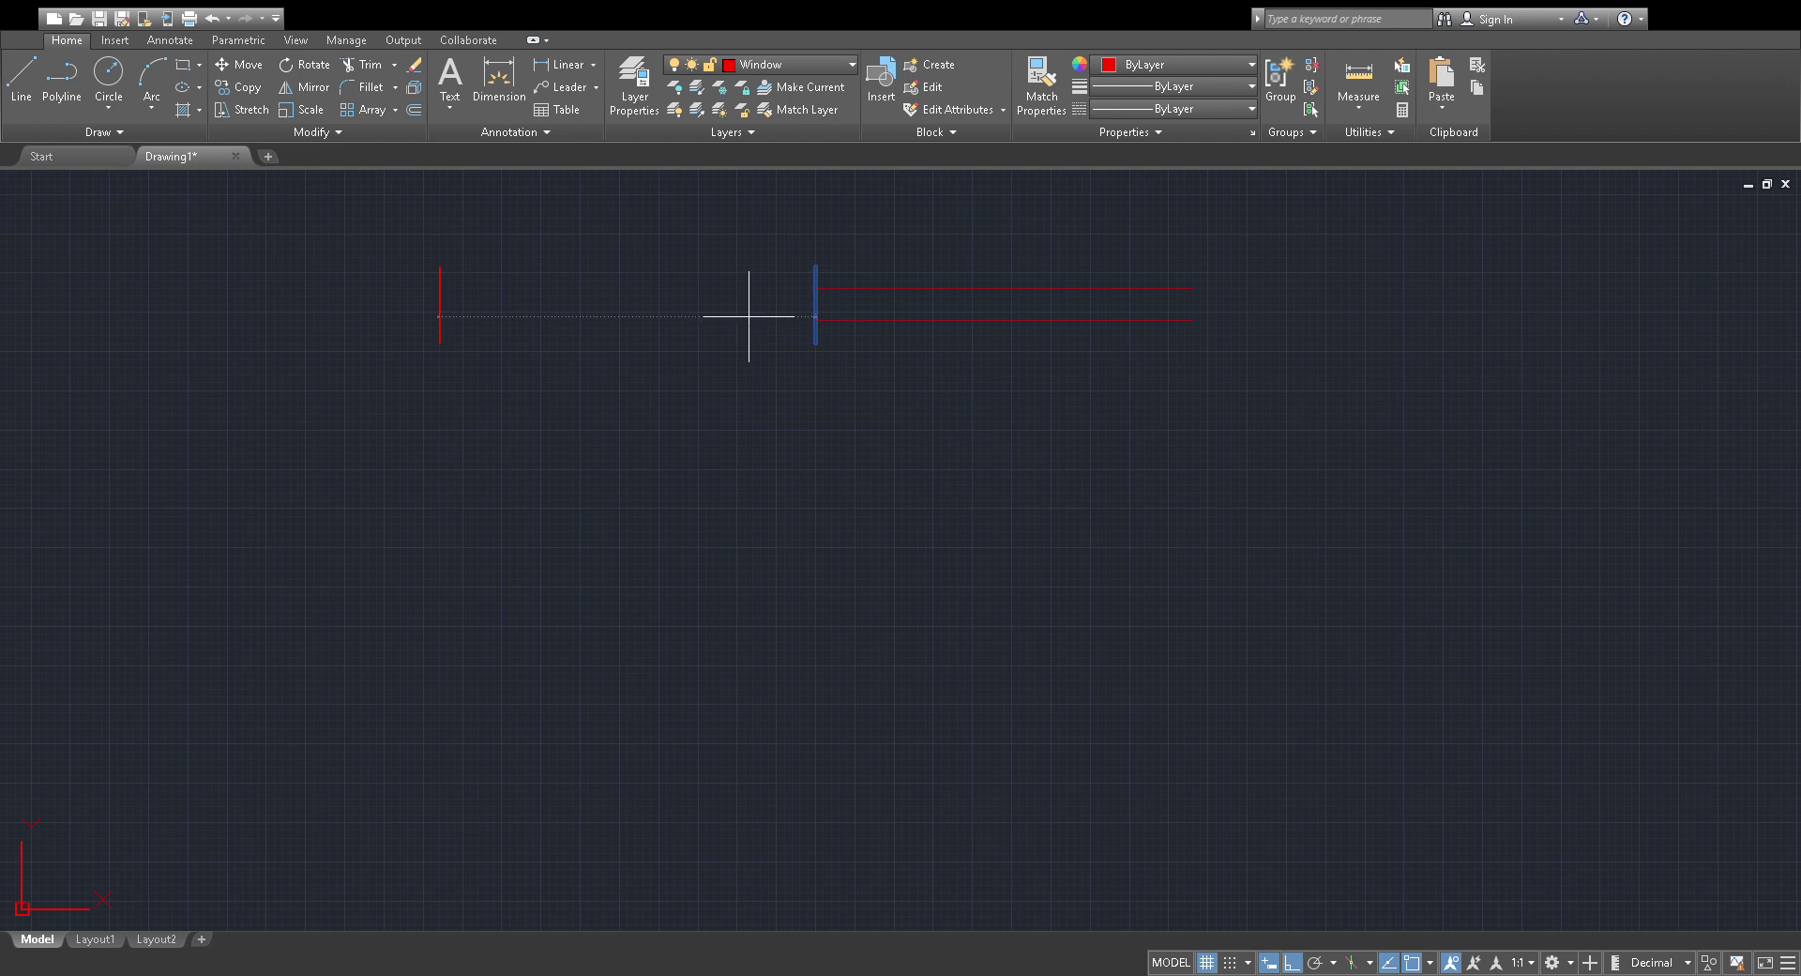
key(Escape)
key(Escape)
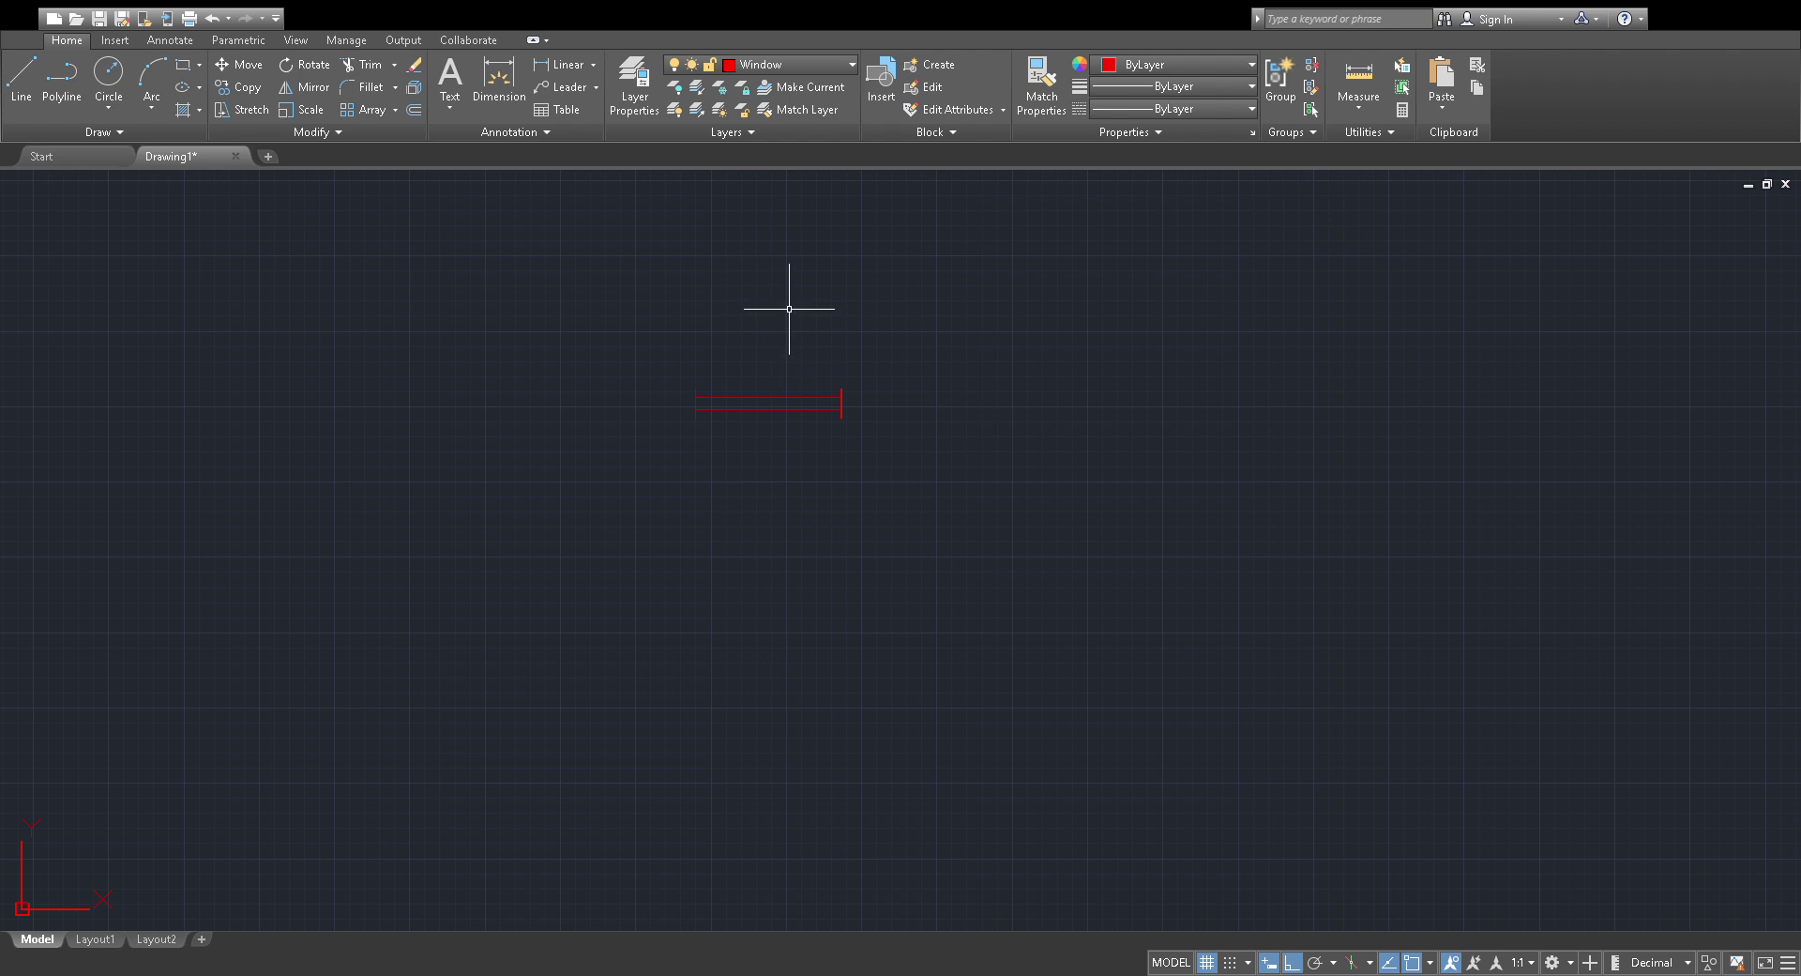
Copy the complete window symbol and paste the copy below the original.
click(885, 357)
click(701, 430)
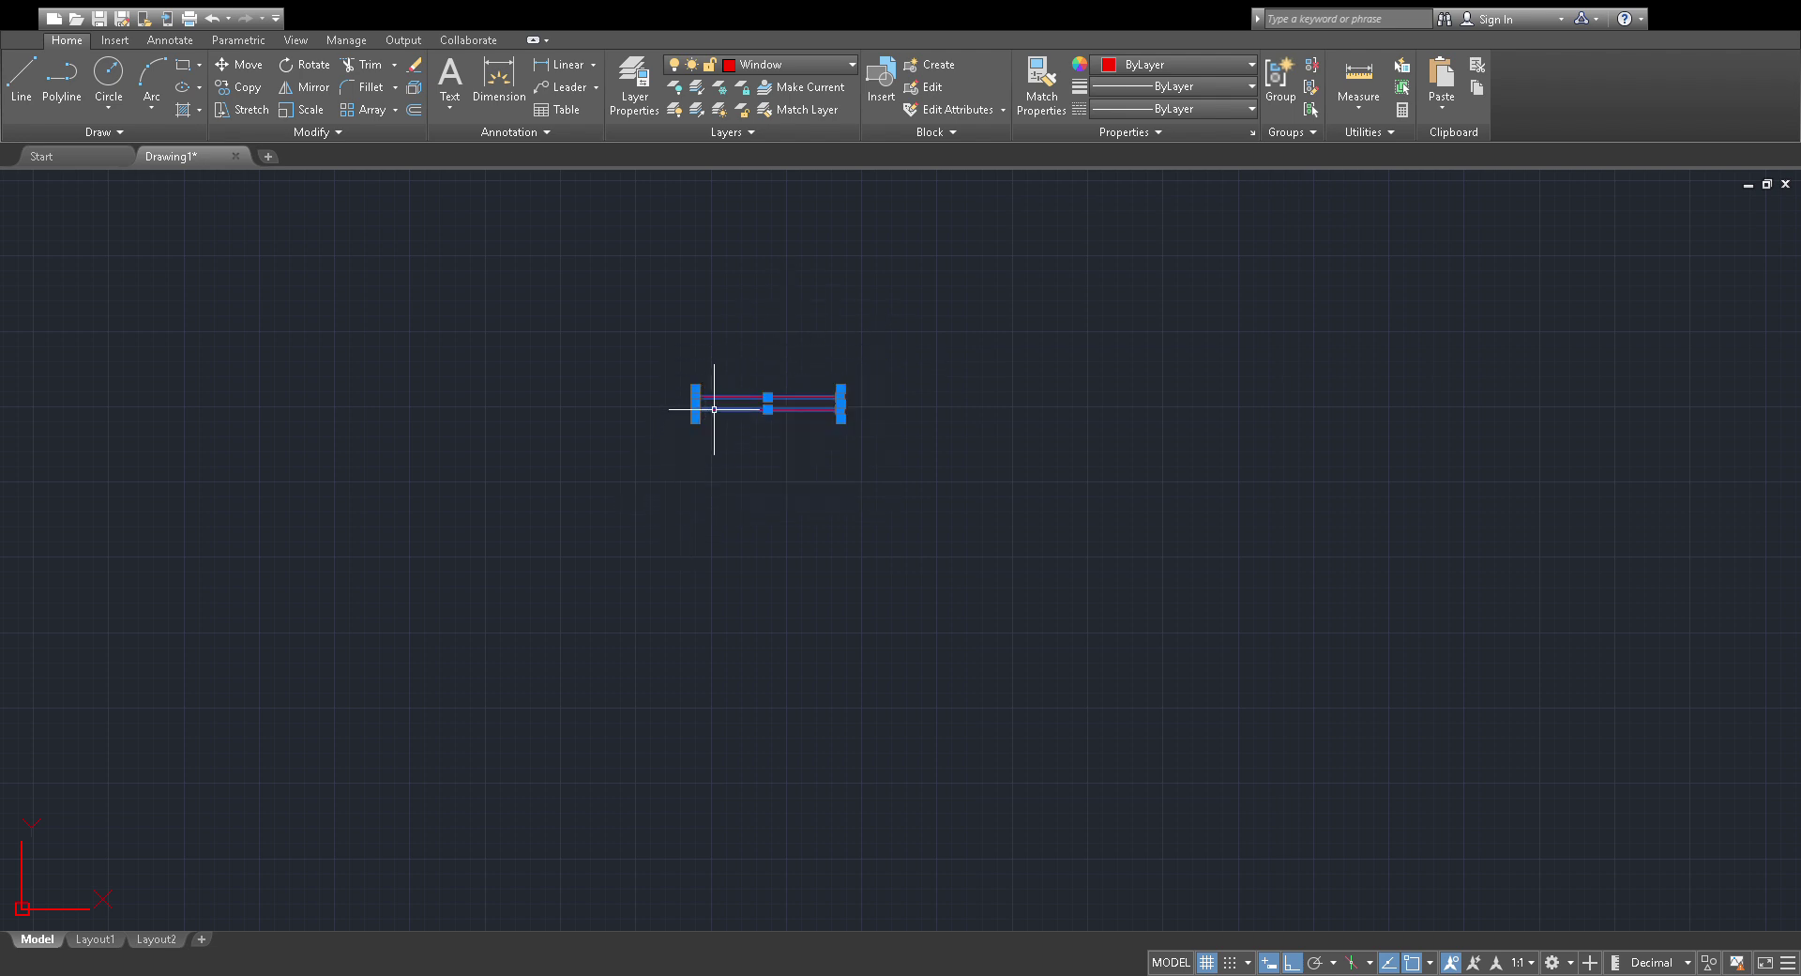
key(ctrl+c)
key(ctrl+v)
click(648, 573)
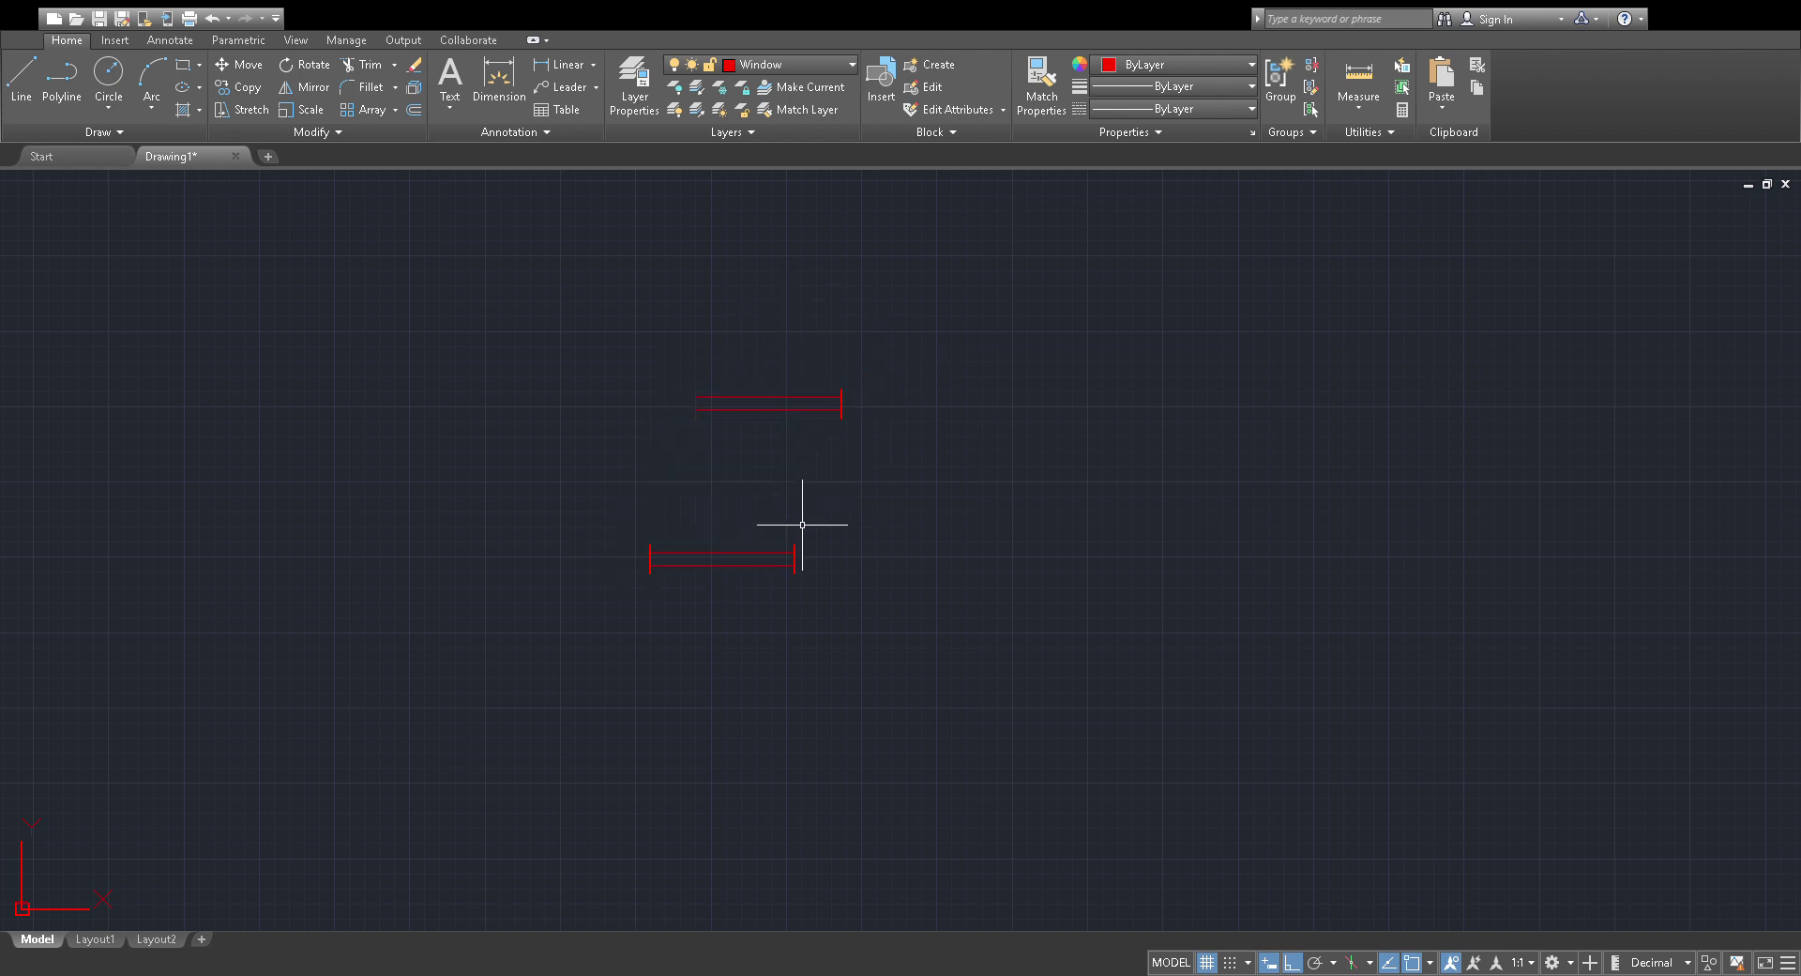
Try to mirror the lower window copy using an axis picked between its two end lines.
click(836, 488)
click(512, 590)
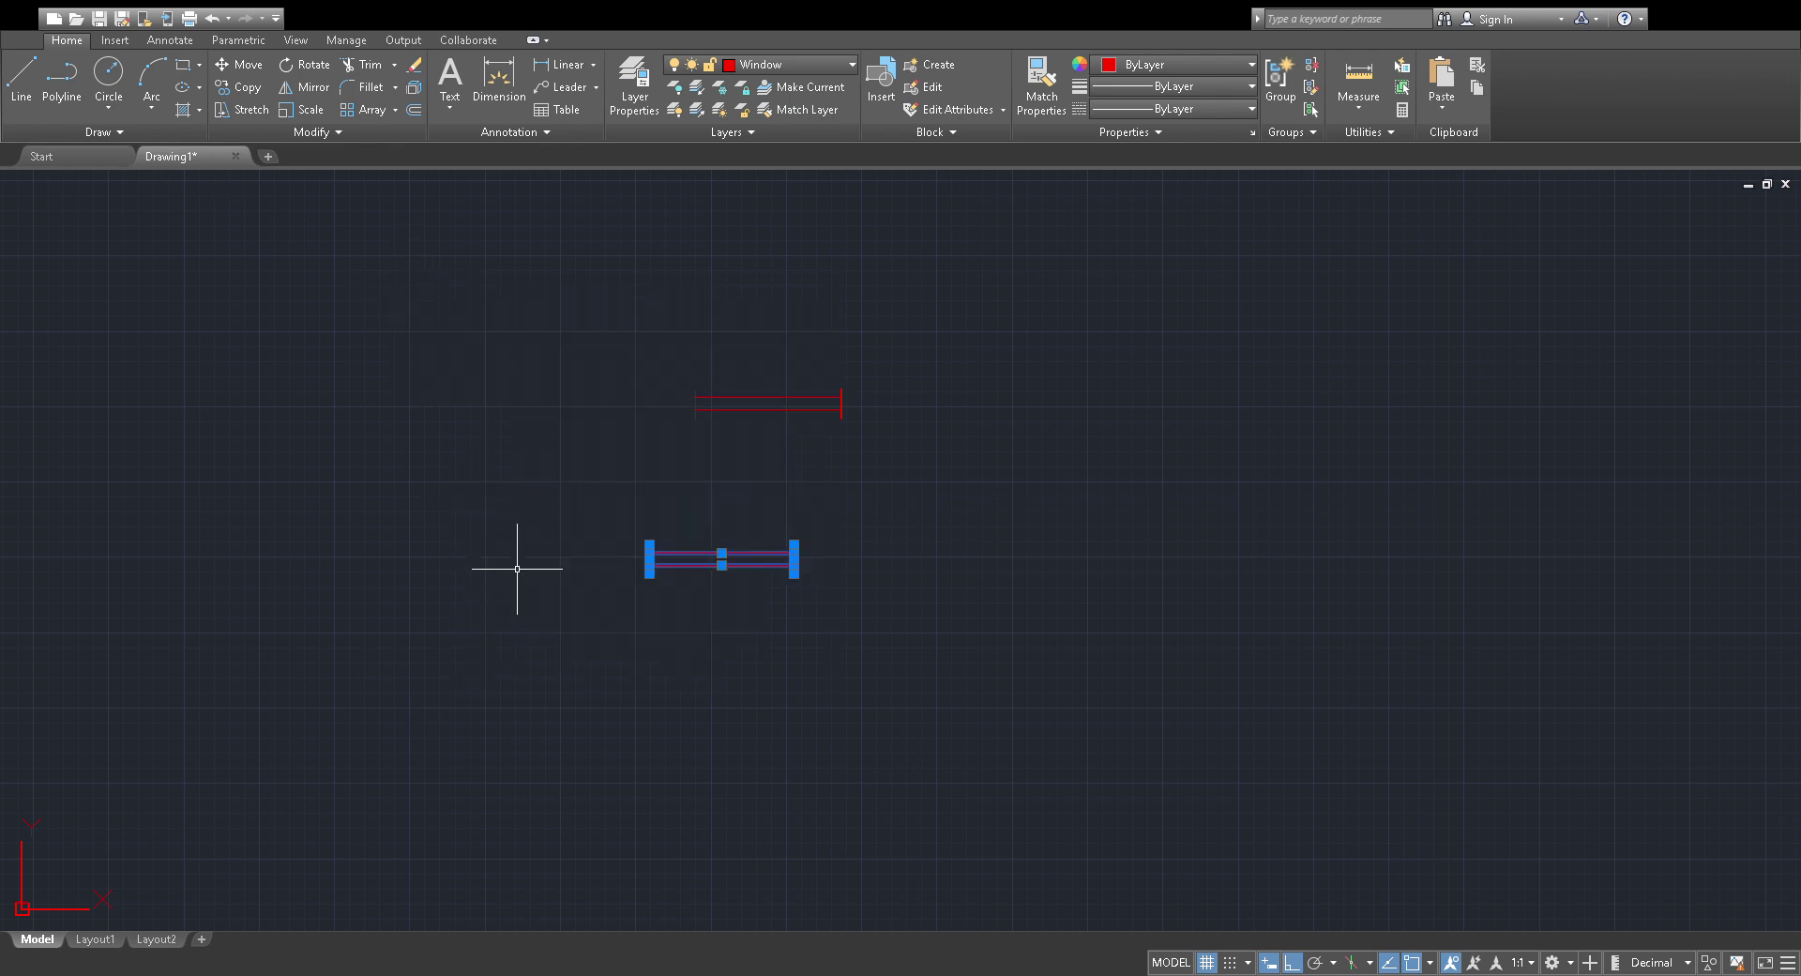
click(305, 87)
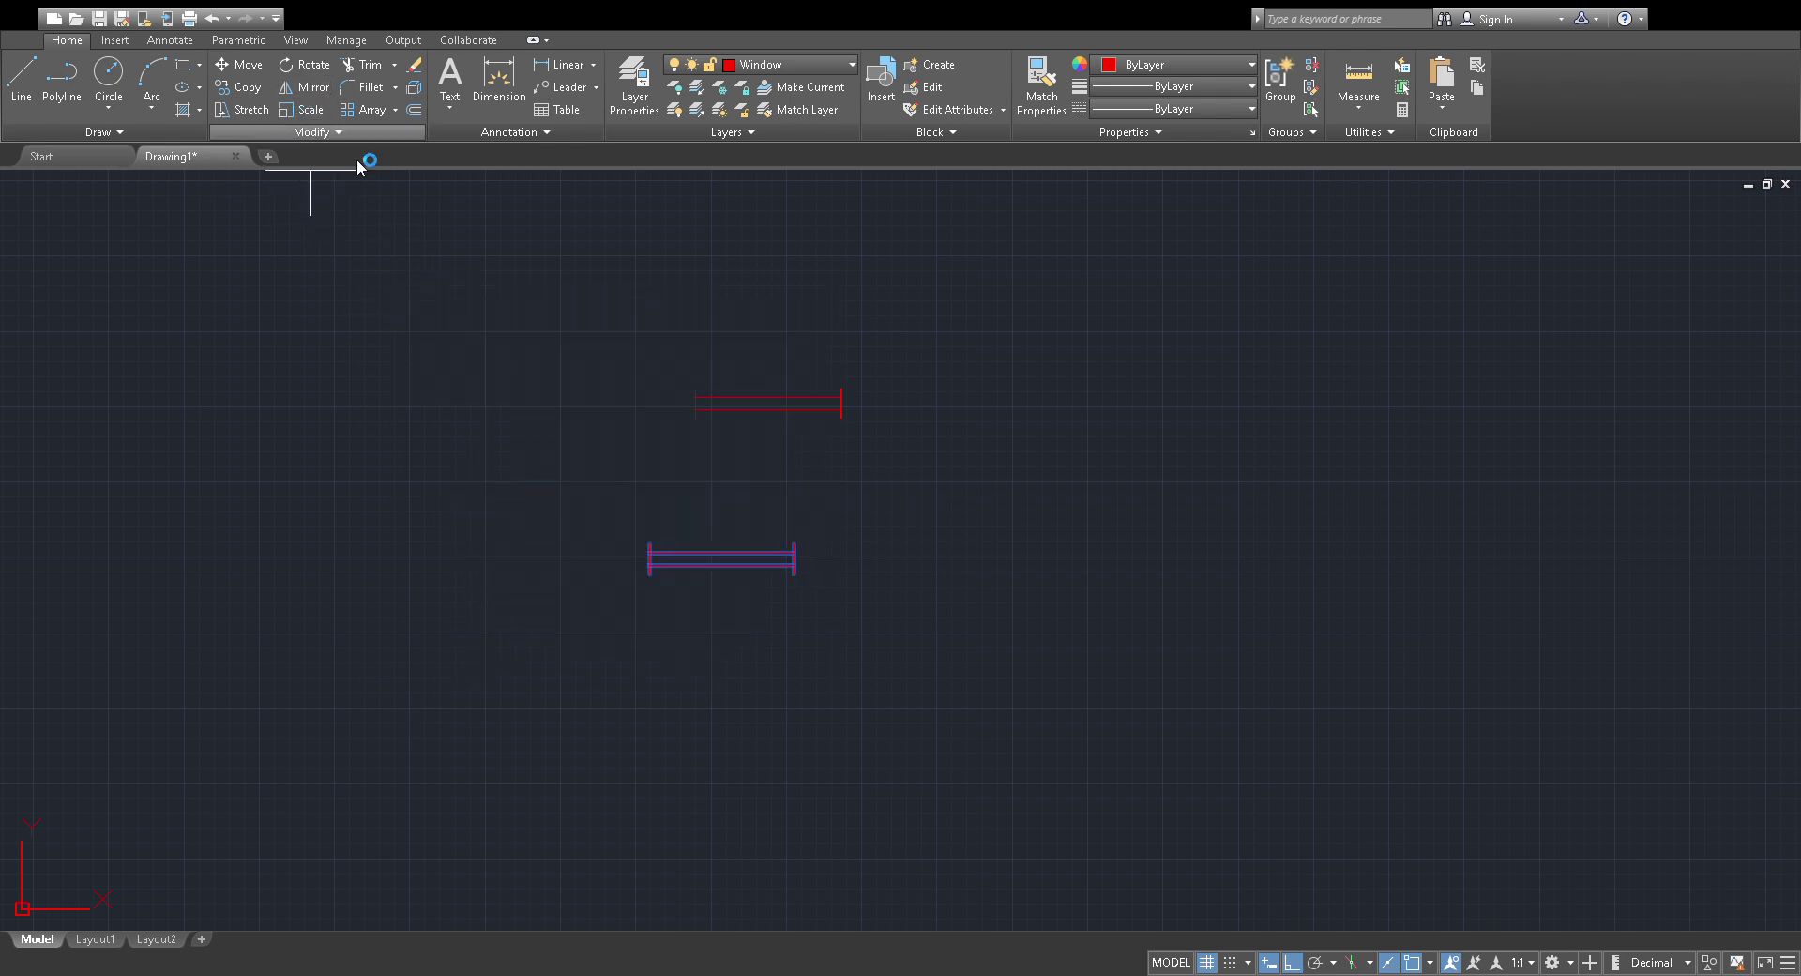
click(793, 564)
click(649, 564)
key(Return)
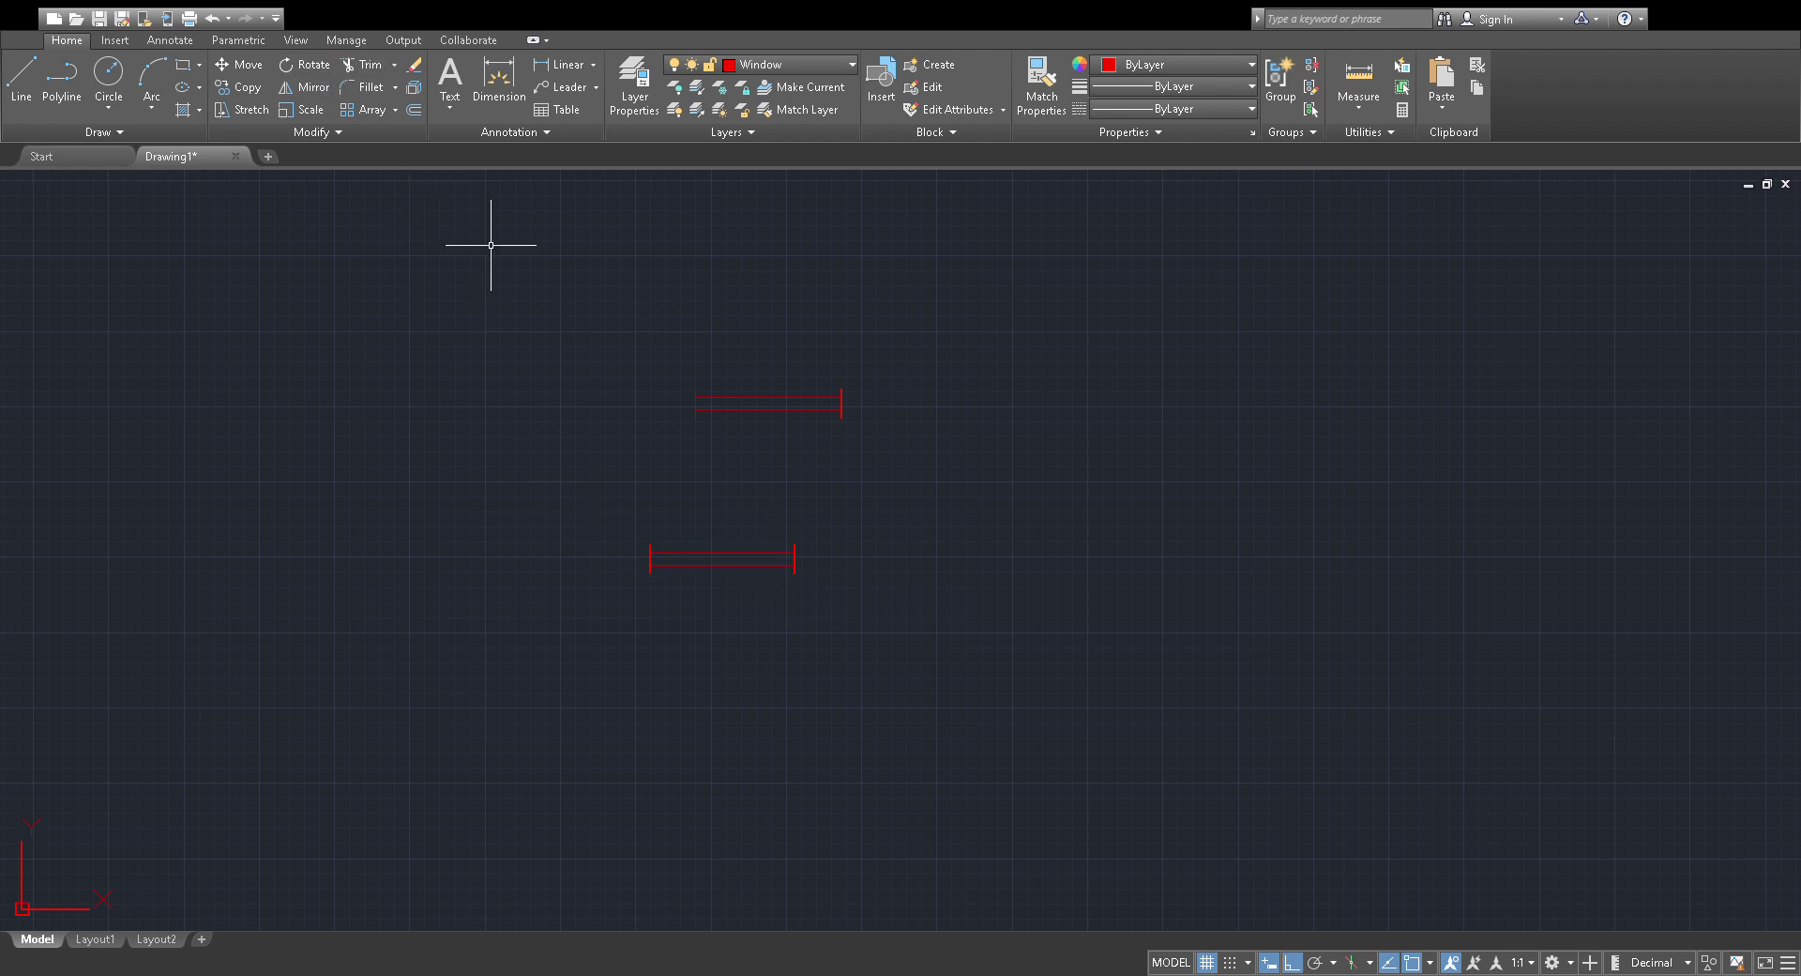
Mirror the lower window copy about its right end line, keeping the source, to make a double-width window.
drag(861, 548, 610, 621)
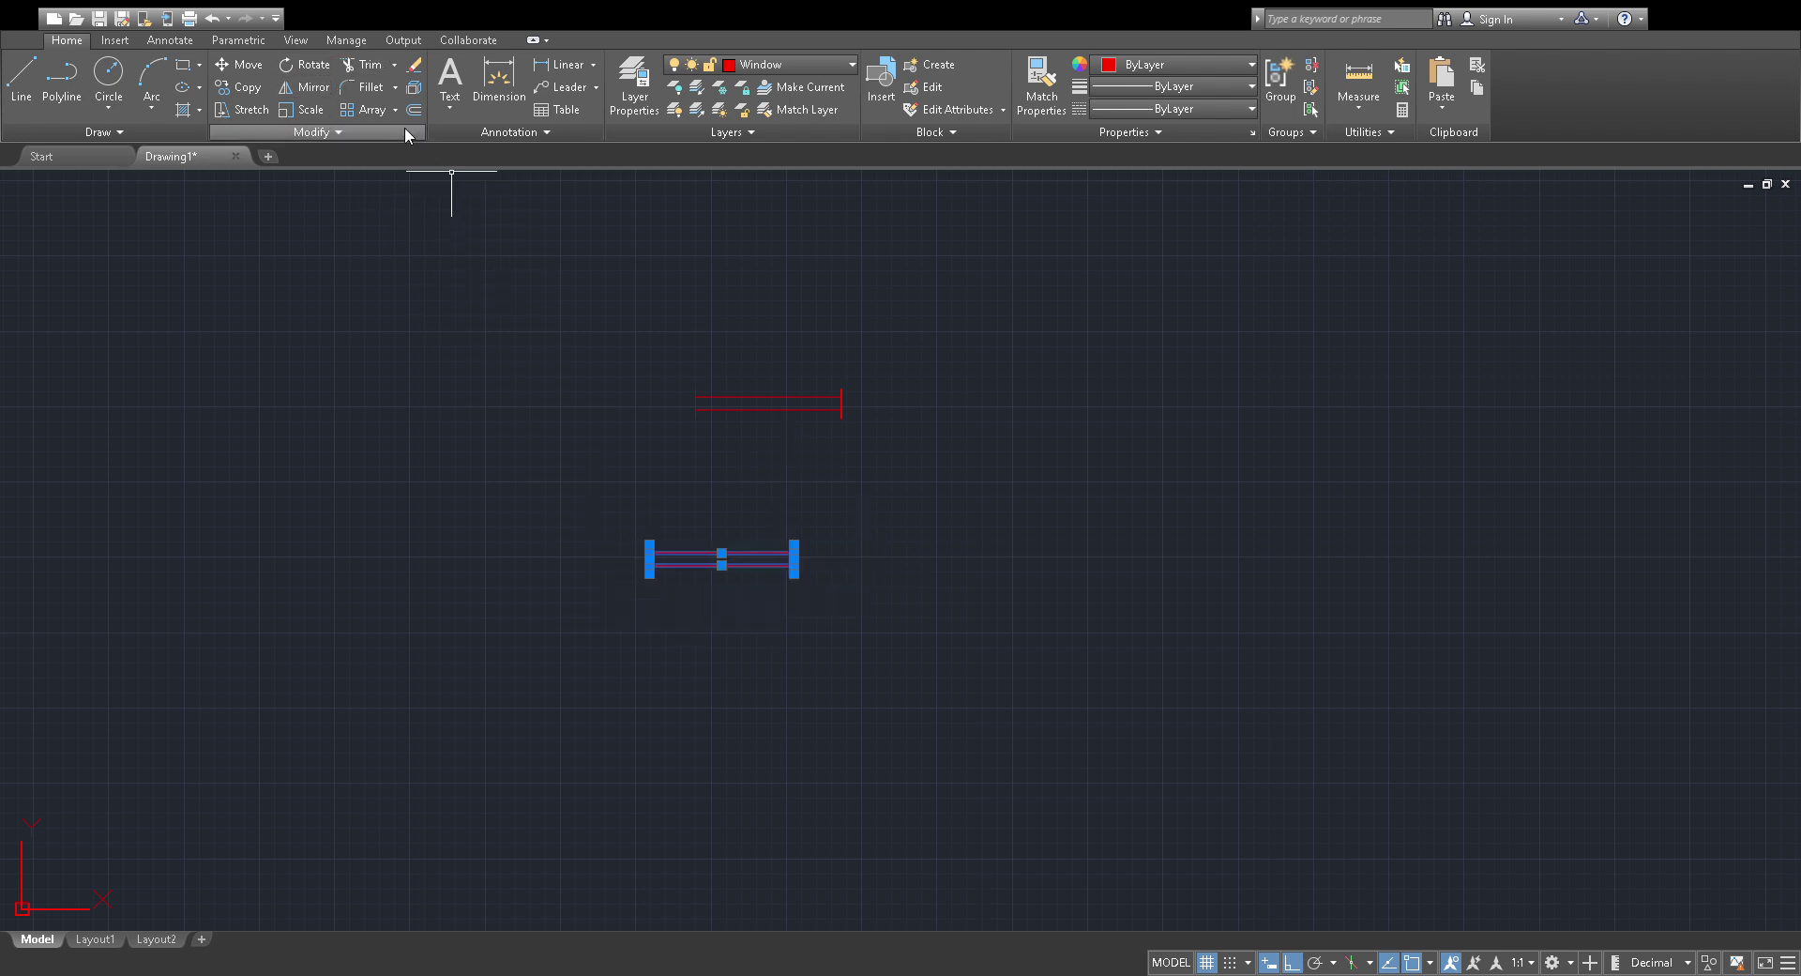
click(305, 88)
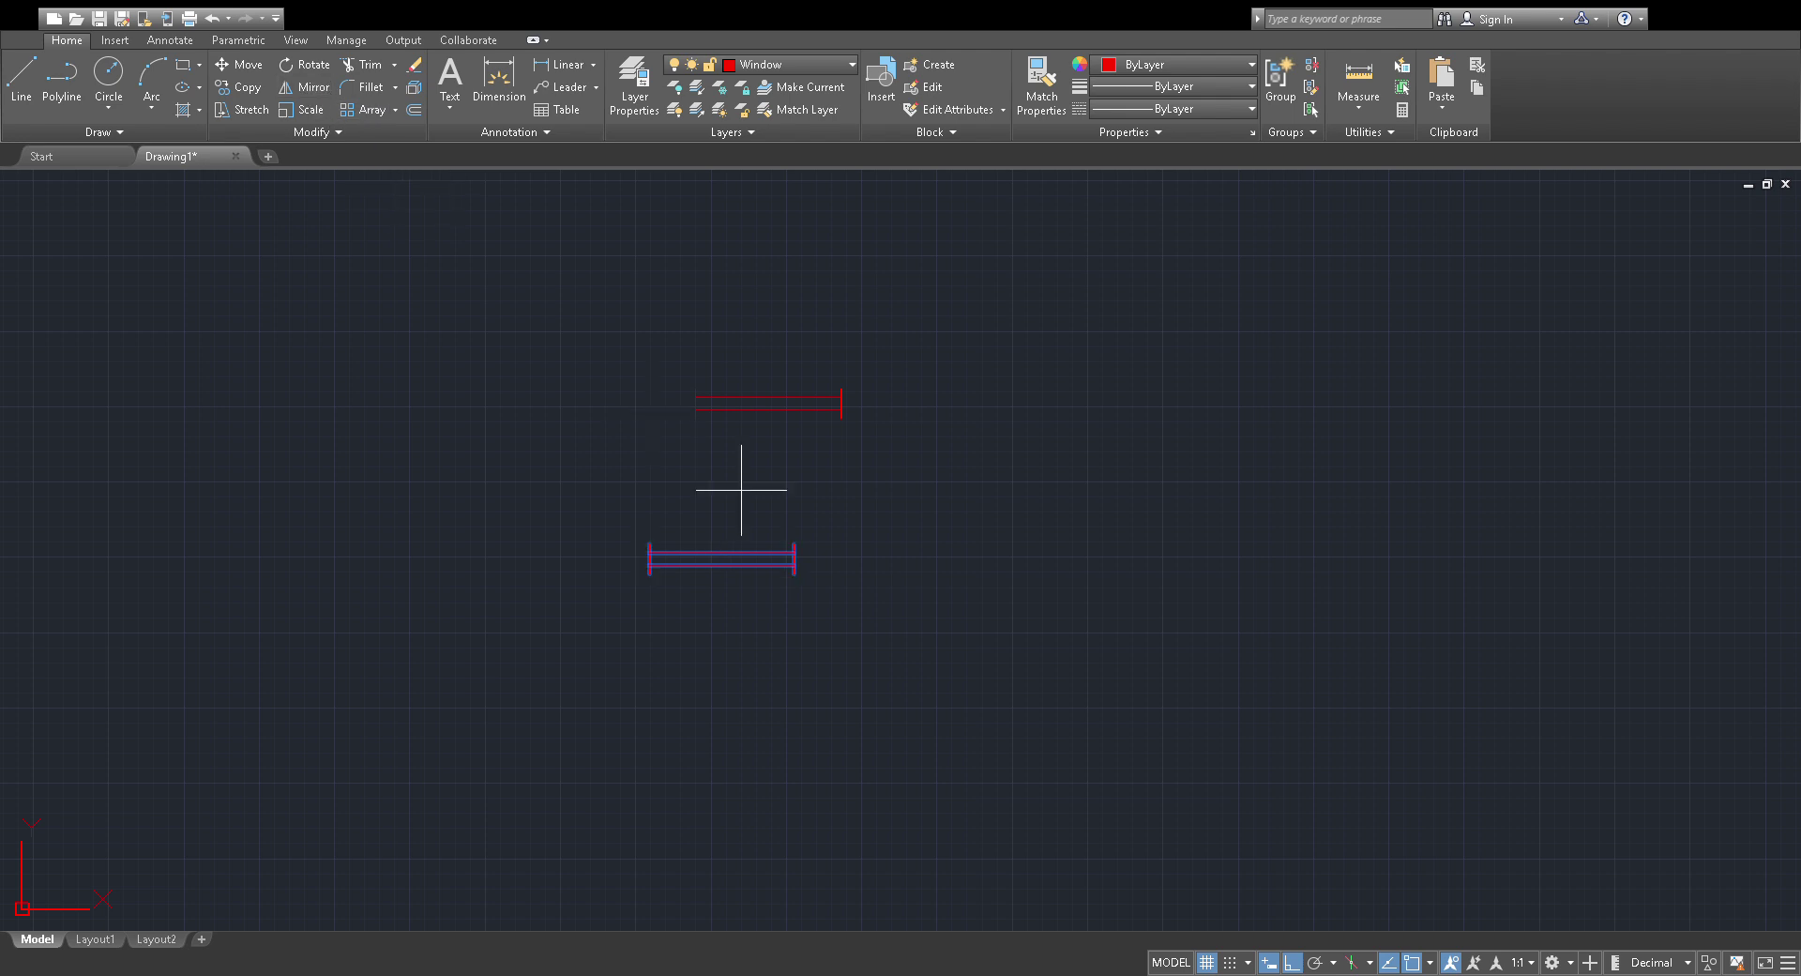
click(793, 573)
key(Return)
scroll(853, 600, down, 2)
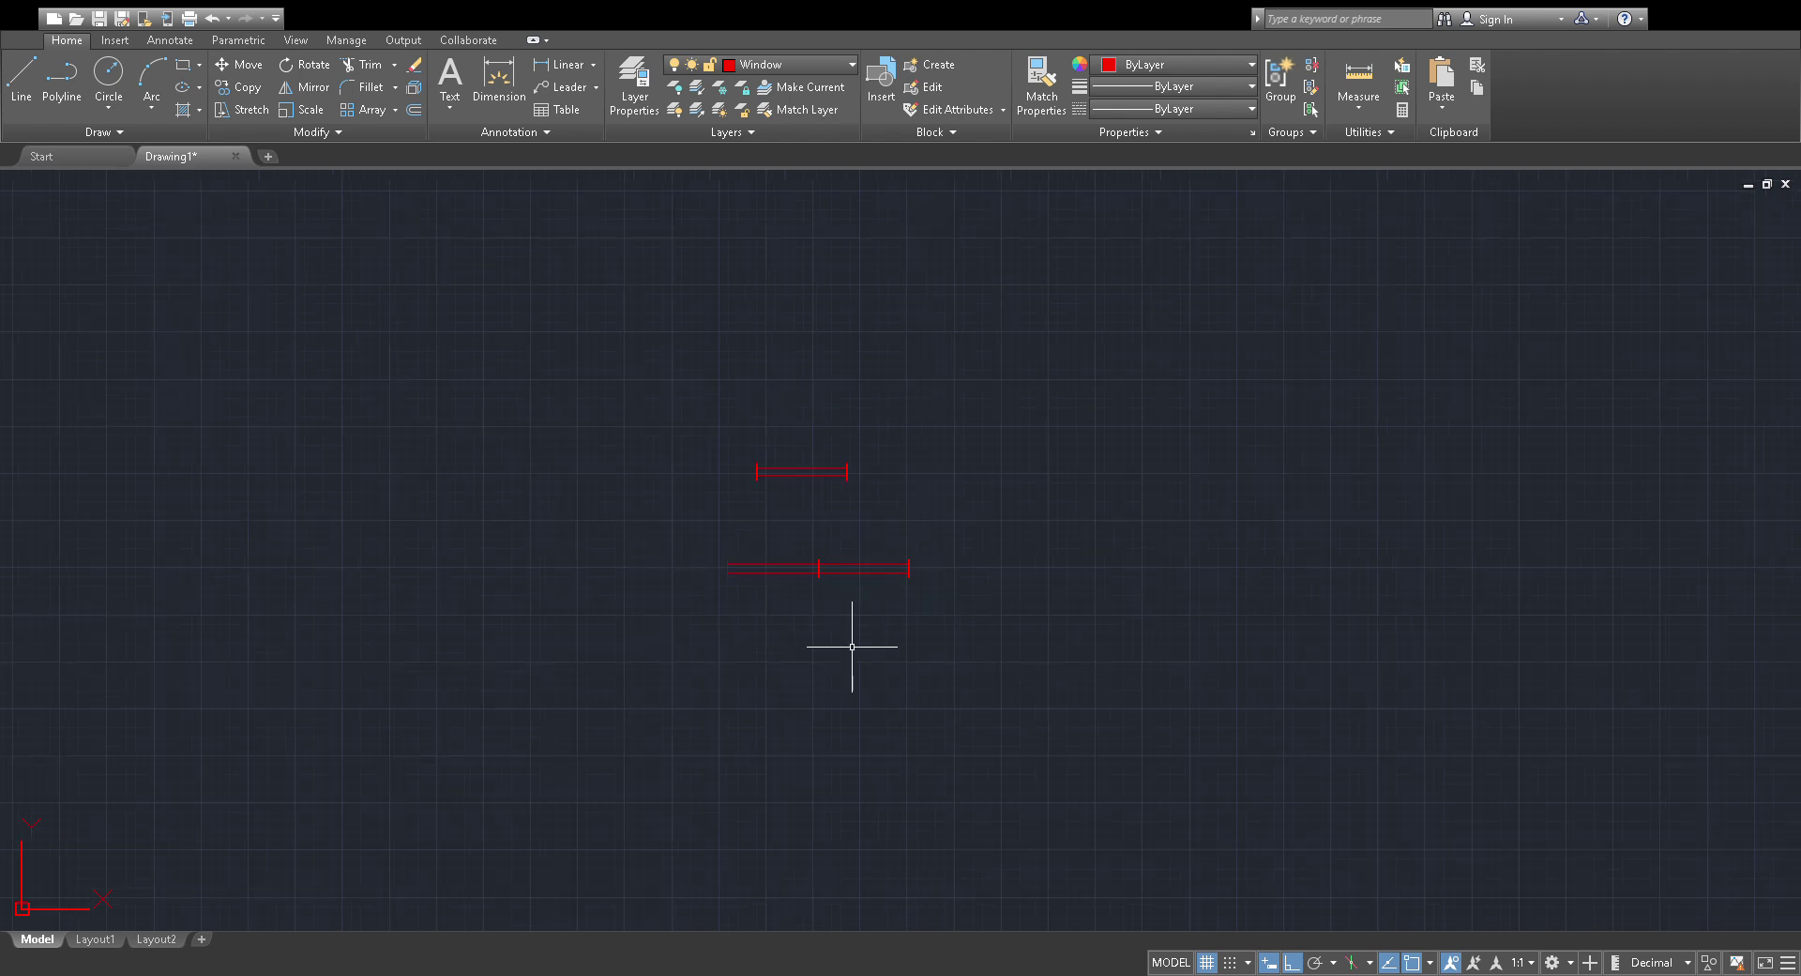
scroll(854, 638, up, 5)
scroll(825, 553, down, 2)
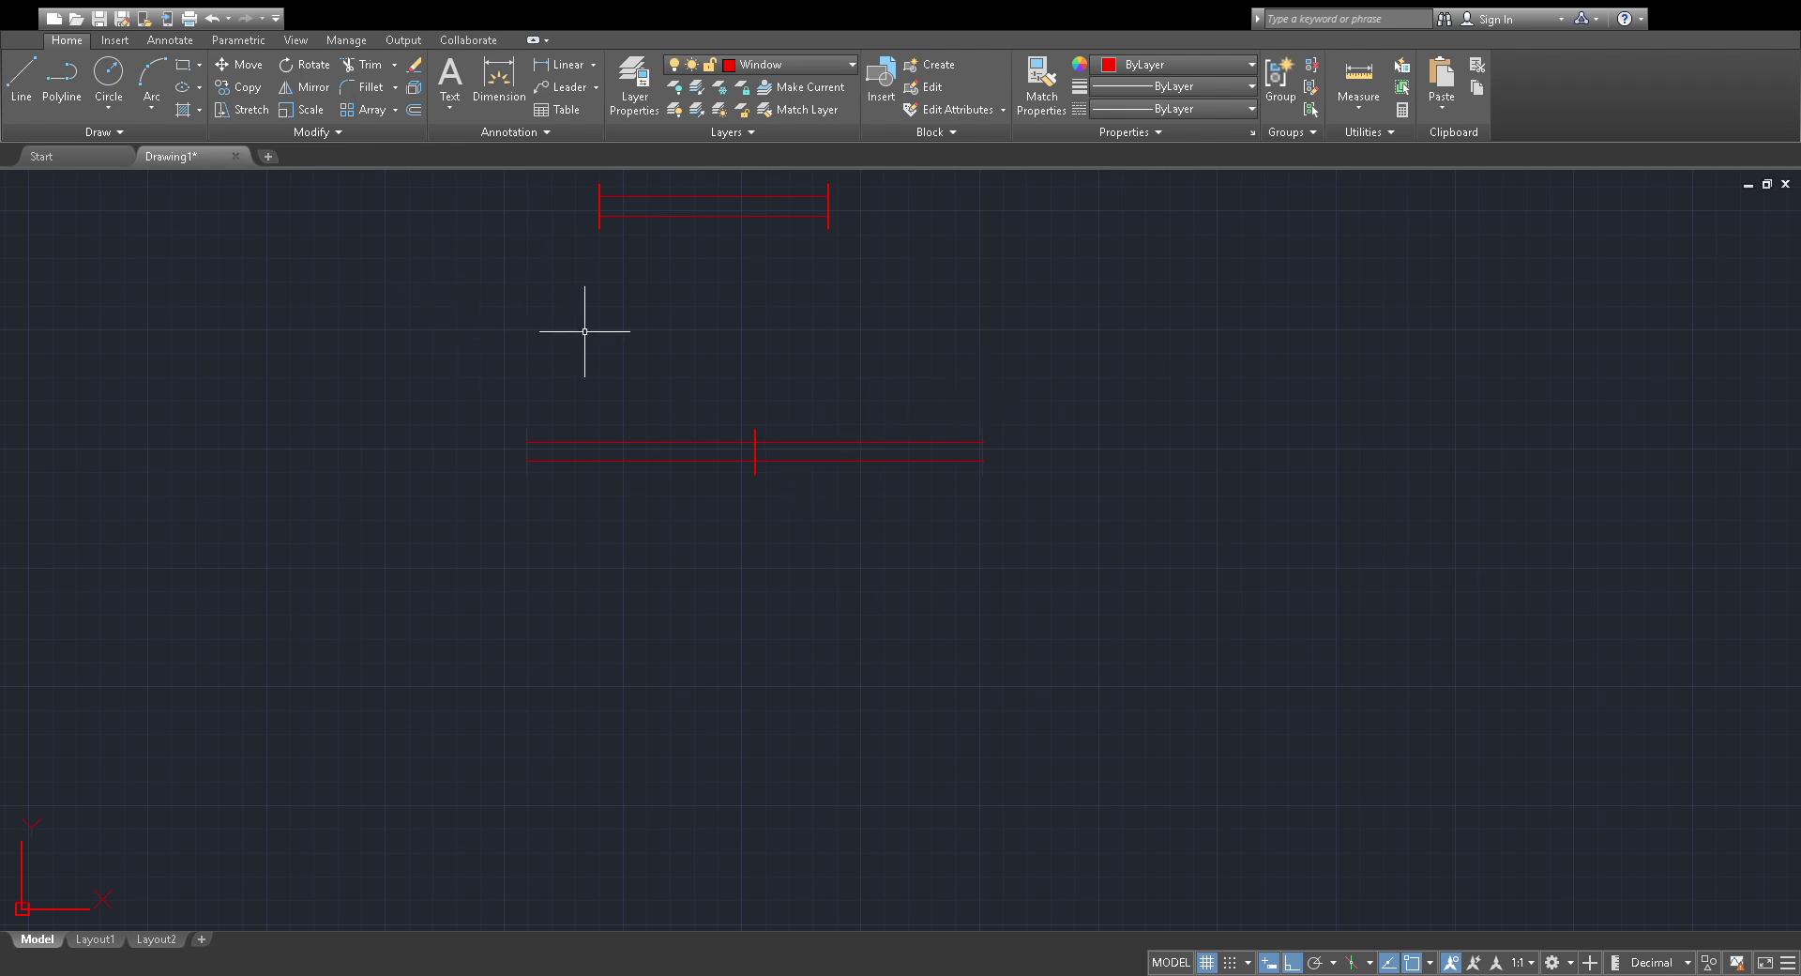
scroll(630, 361, down, 3)
scroll(825, 385, down, 3)
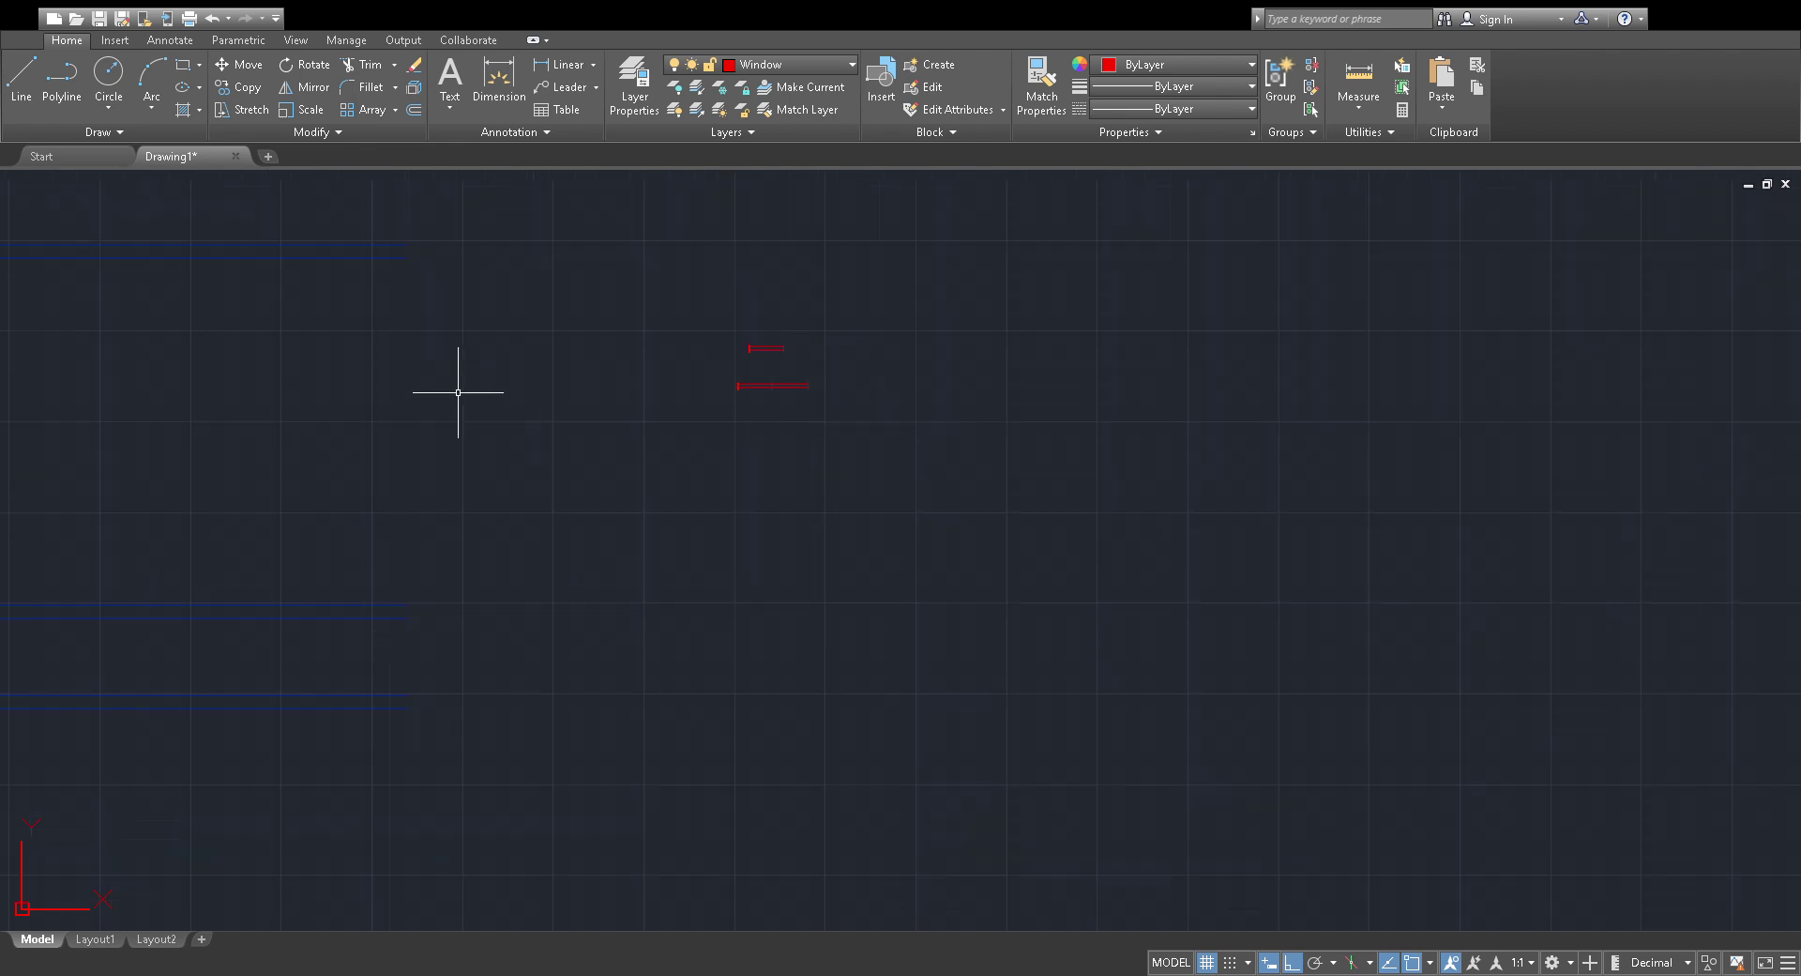
scroll(763, 409, up, 3)
scroll(721, 393, up, 2)
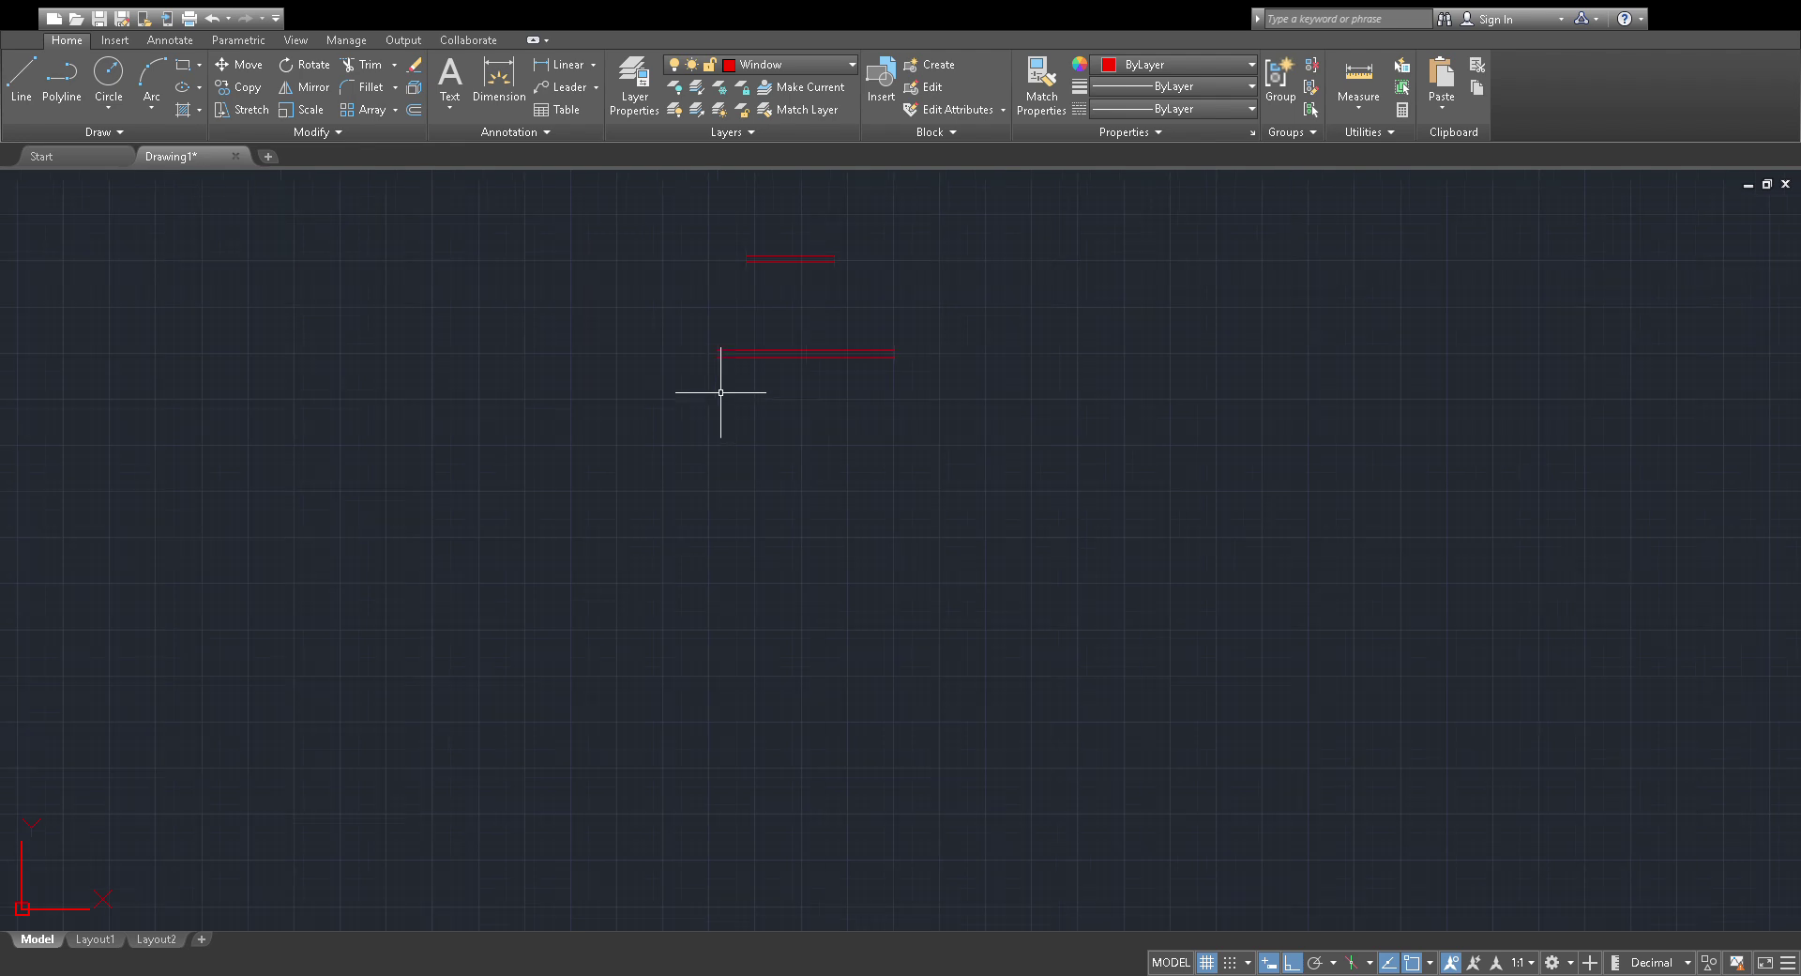
scroll(721, 392, up, 2)
click(713, 330)
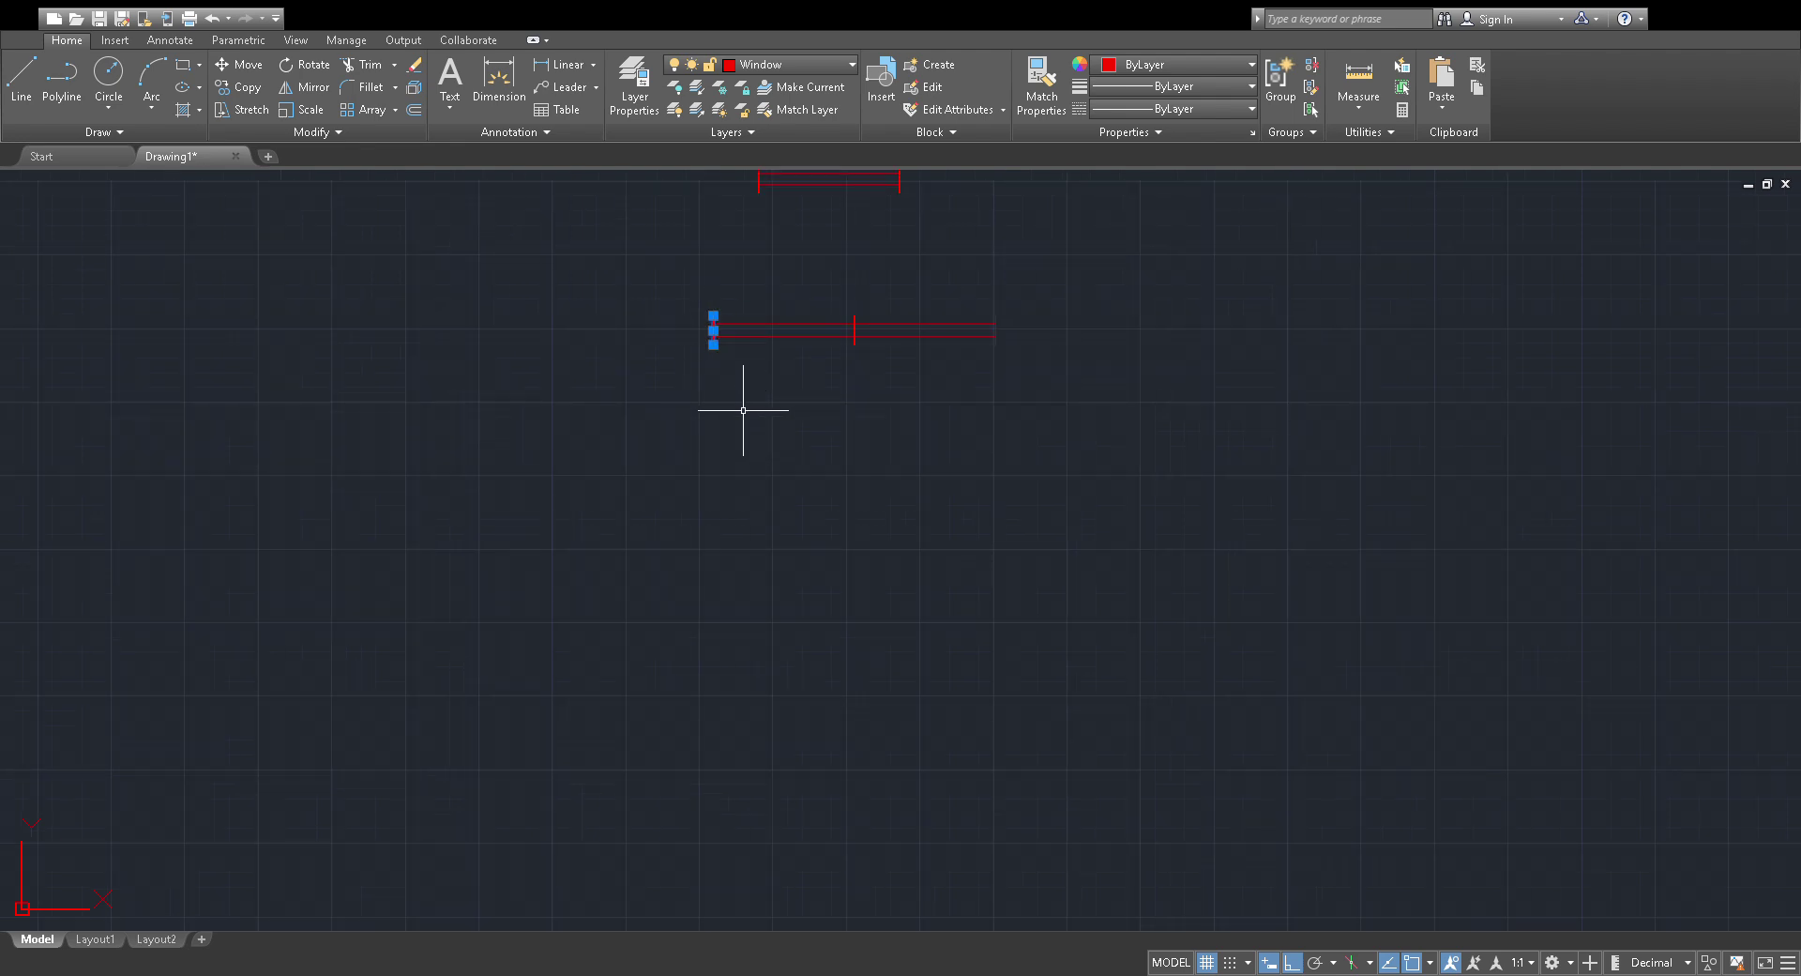
key(Escape)
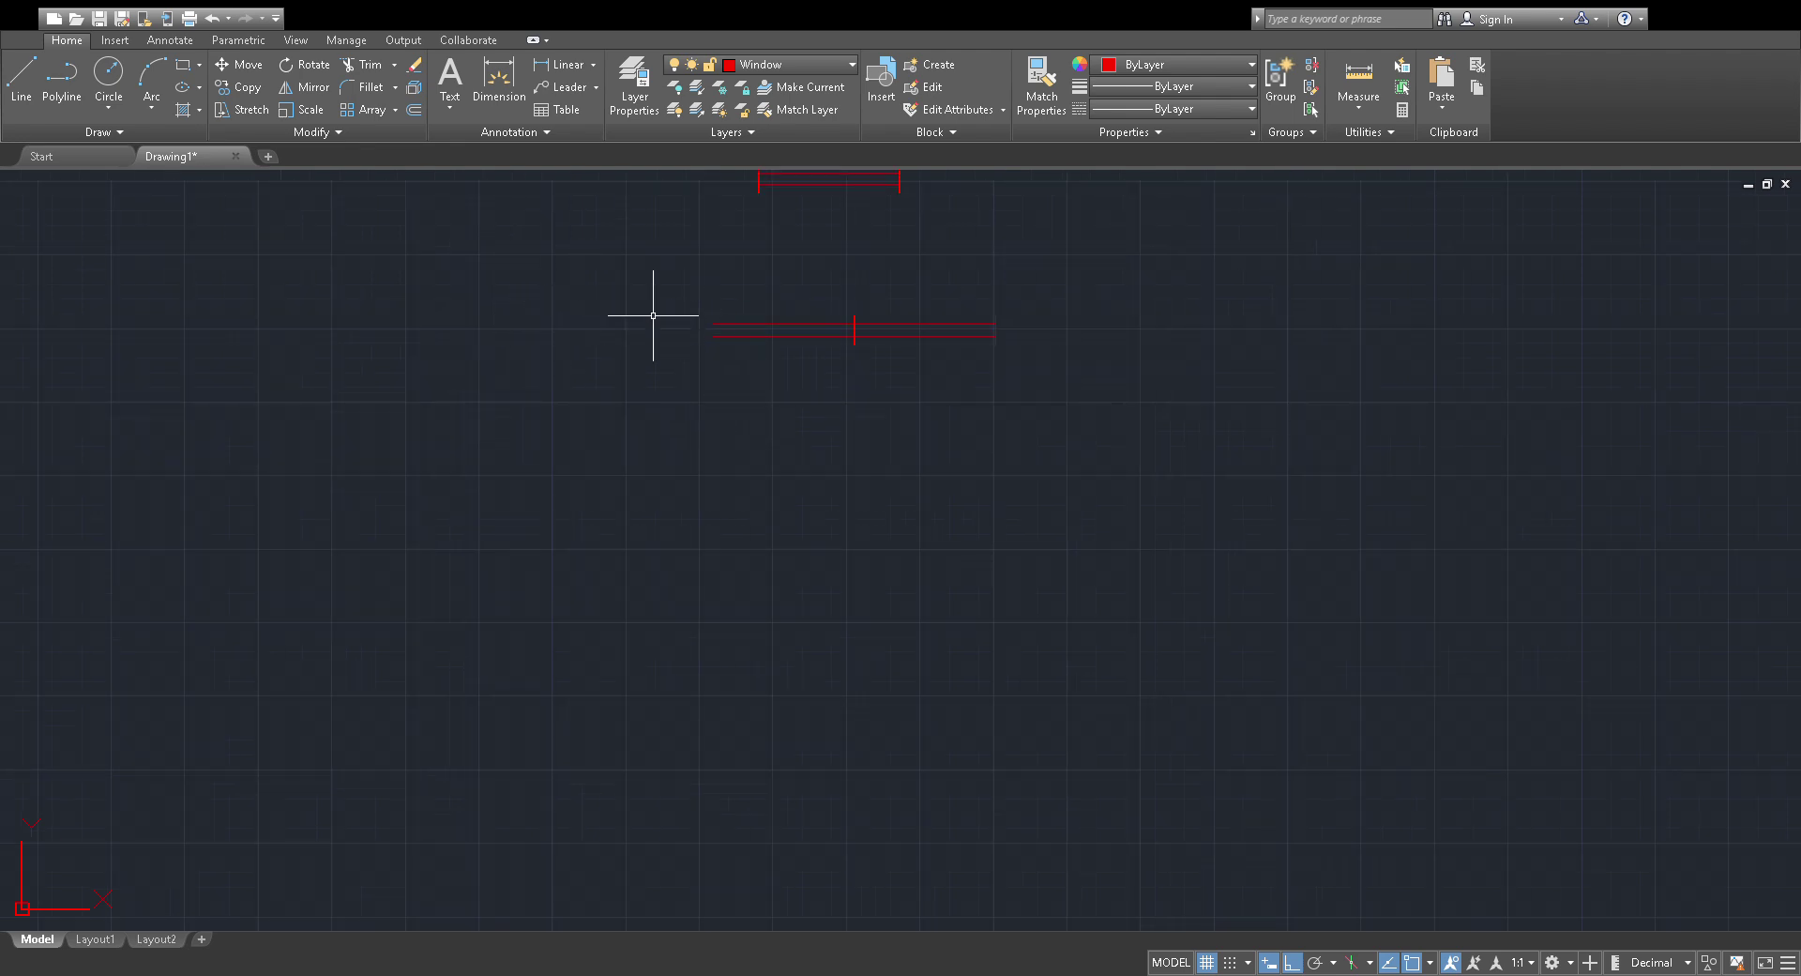
Try to draw a vertical line to the left of the double-width window, and undo it.
click(23, 92)
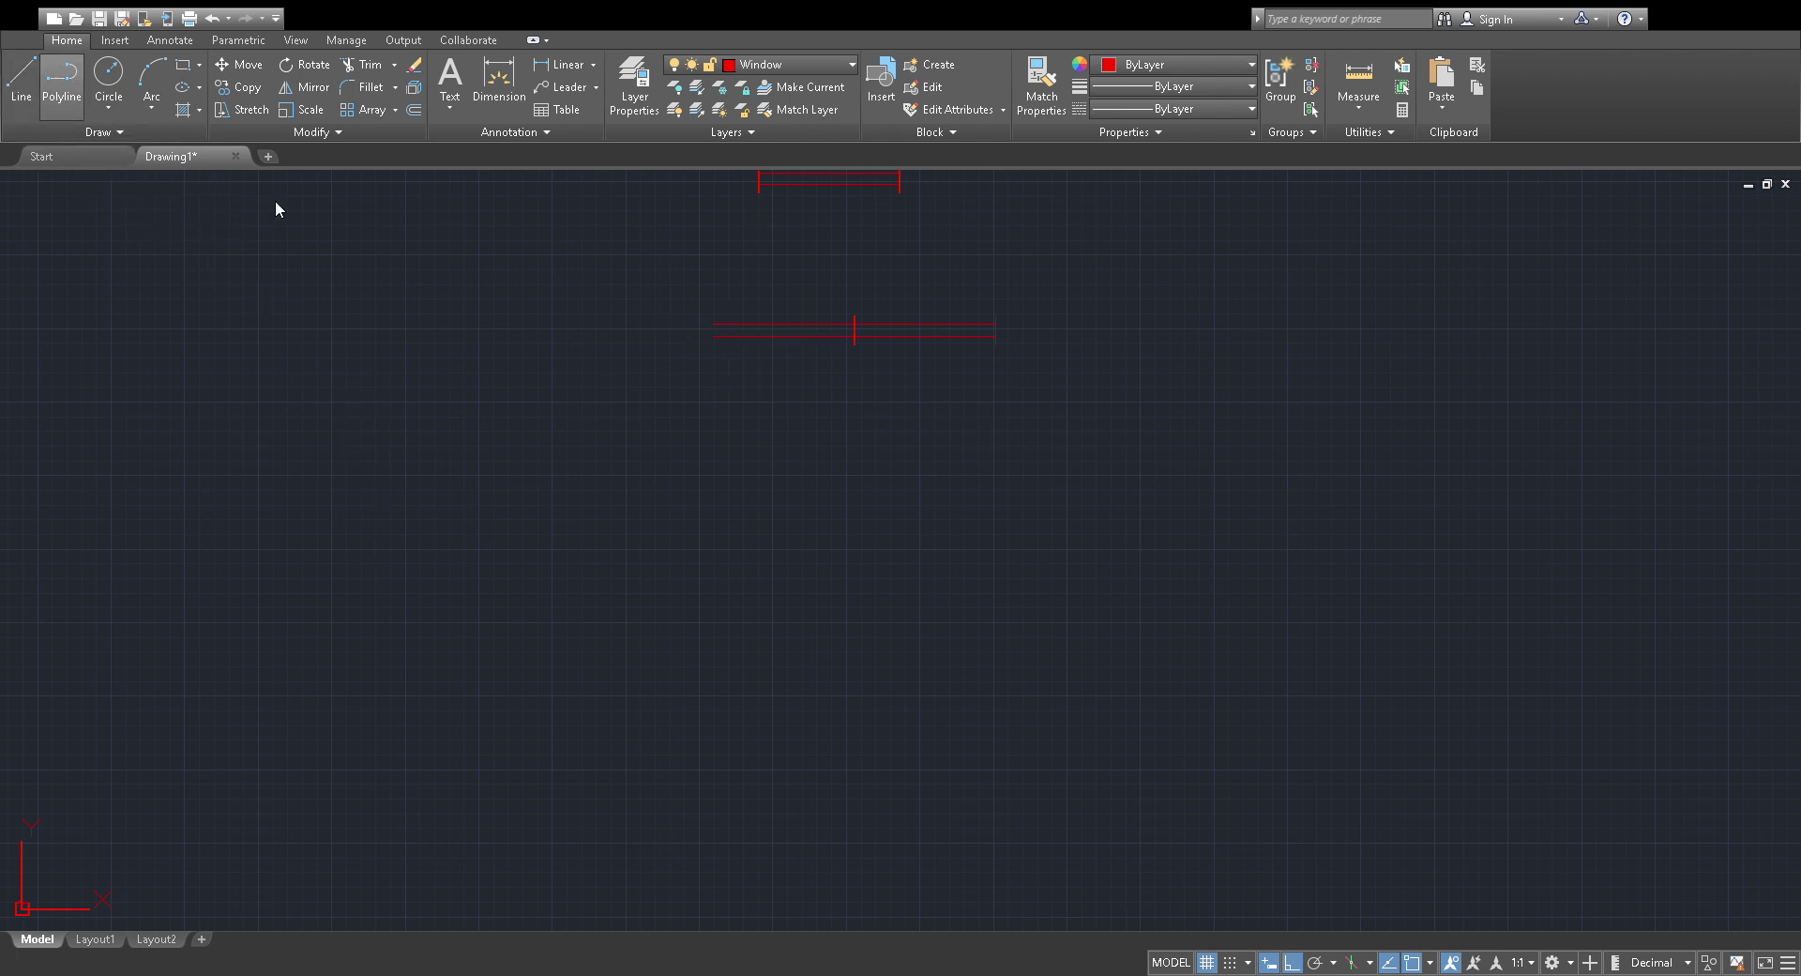
click(656, 281)
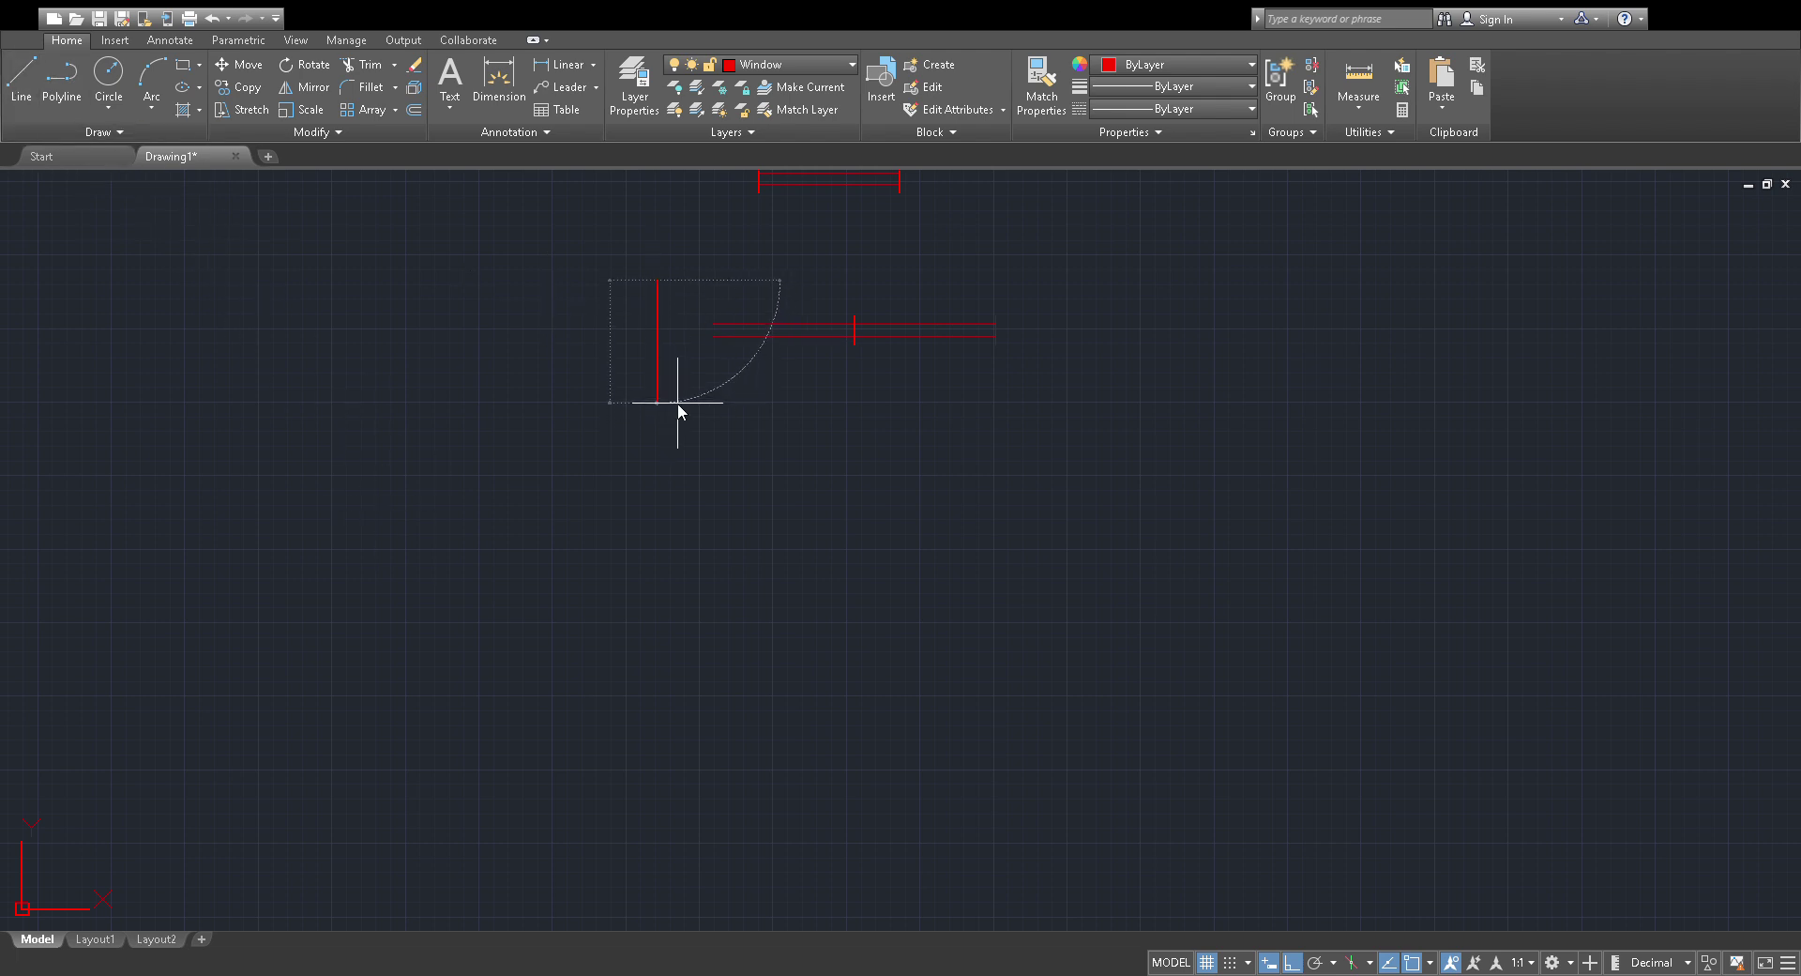
click(677, 403)
key(ctrl+z)
scroll(661, 300, up, 4)
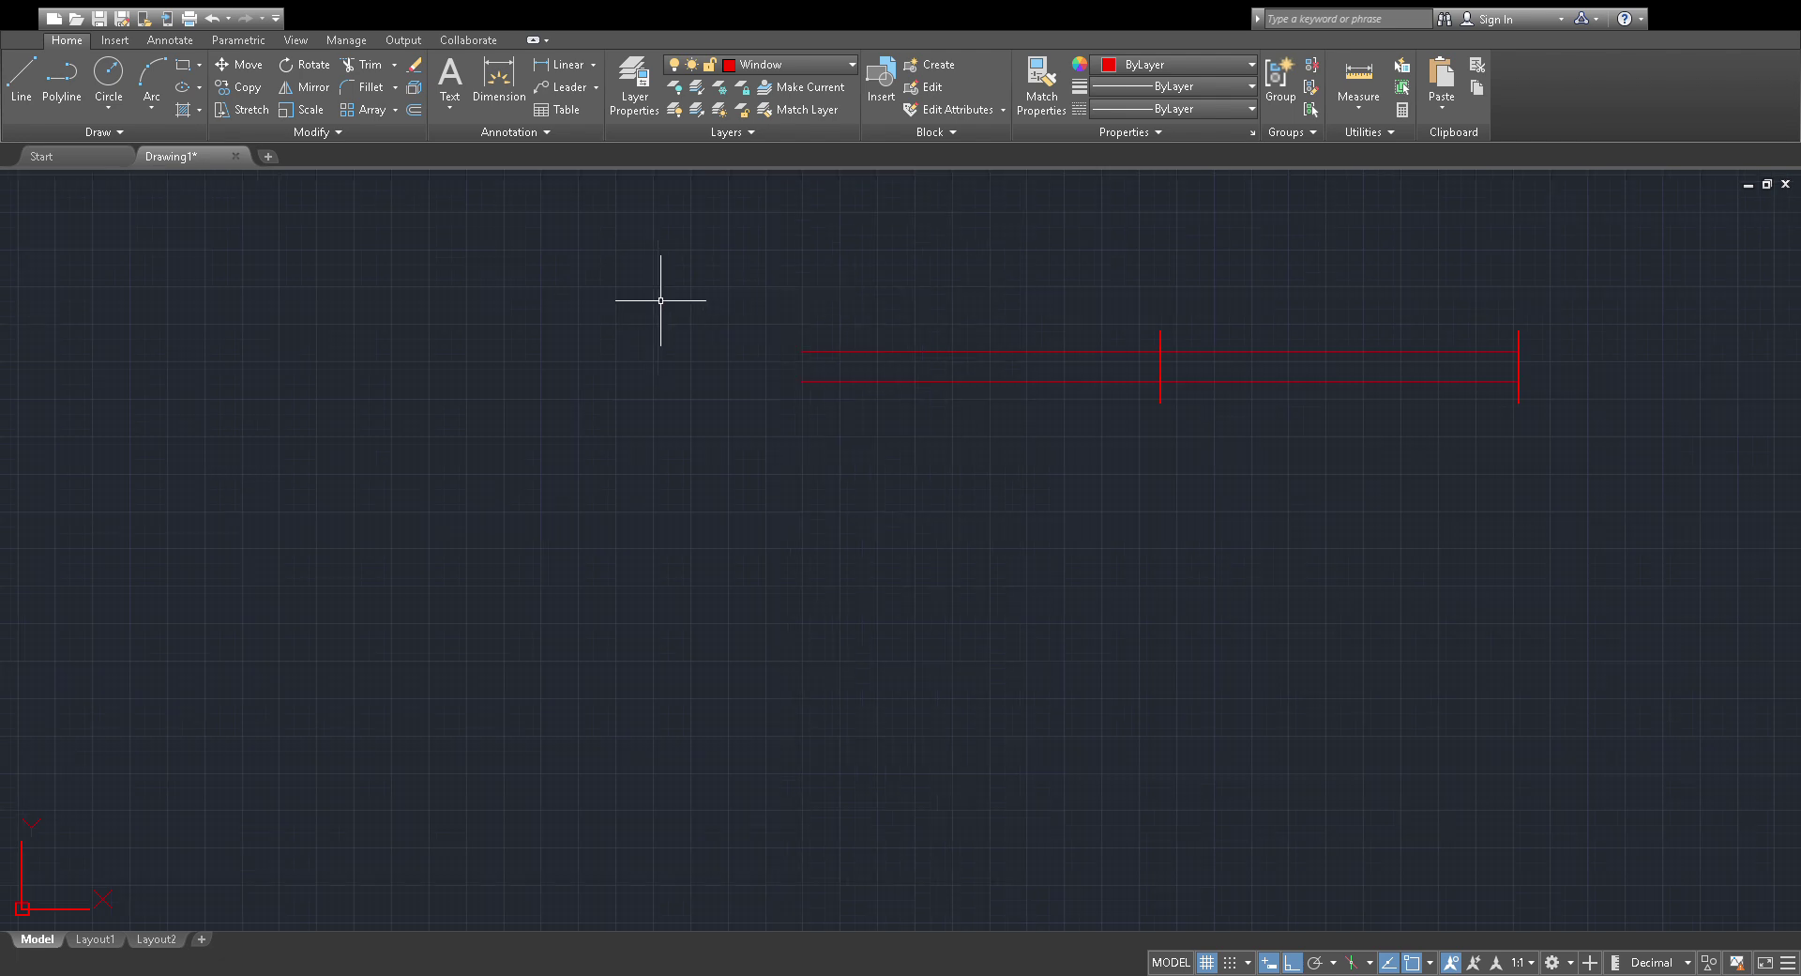
Add a taller vertical line left of the double-width window and move it by its midpoint onto the window's left end.
click(660, 300)
click(658, 306)
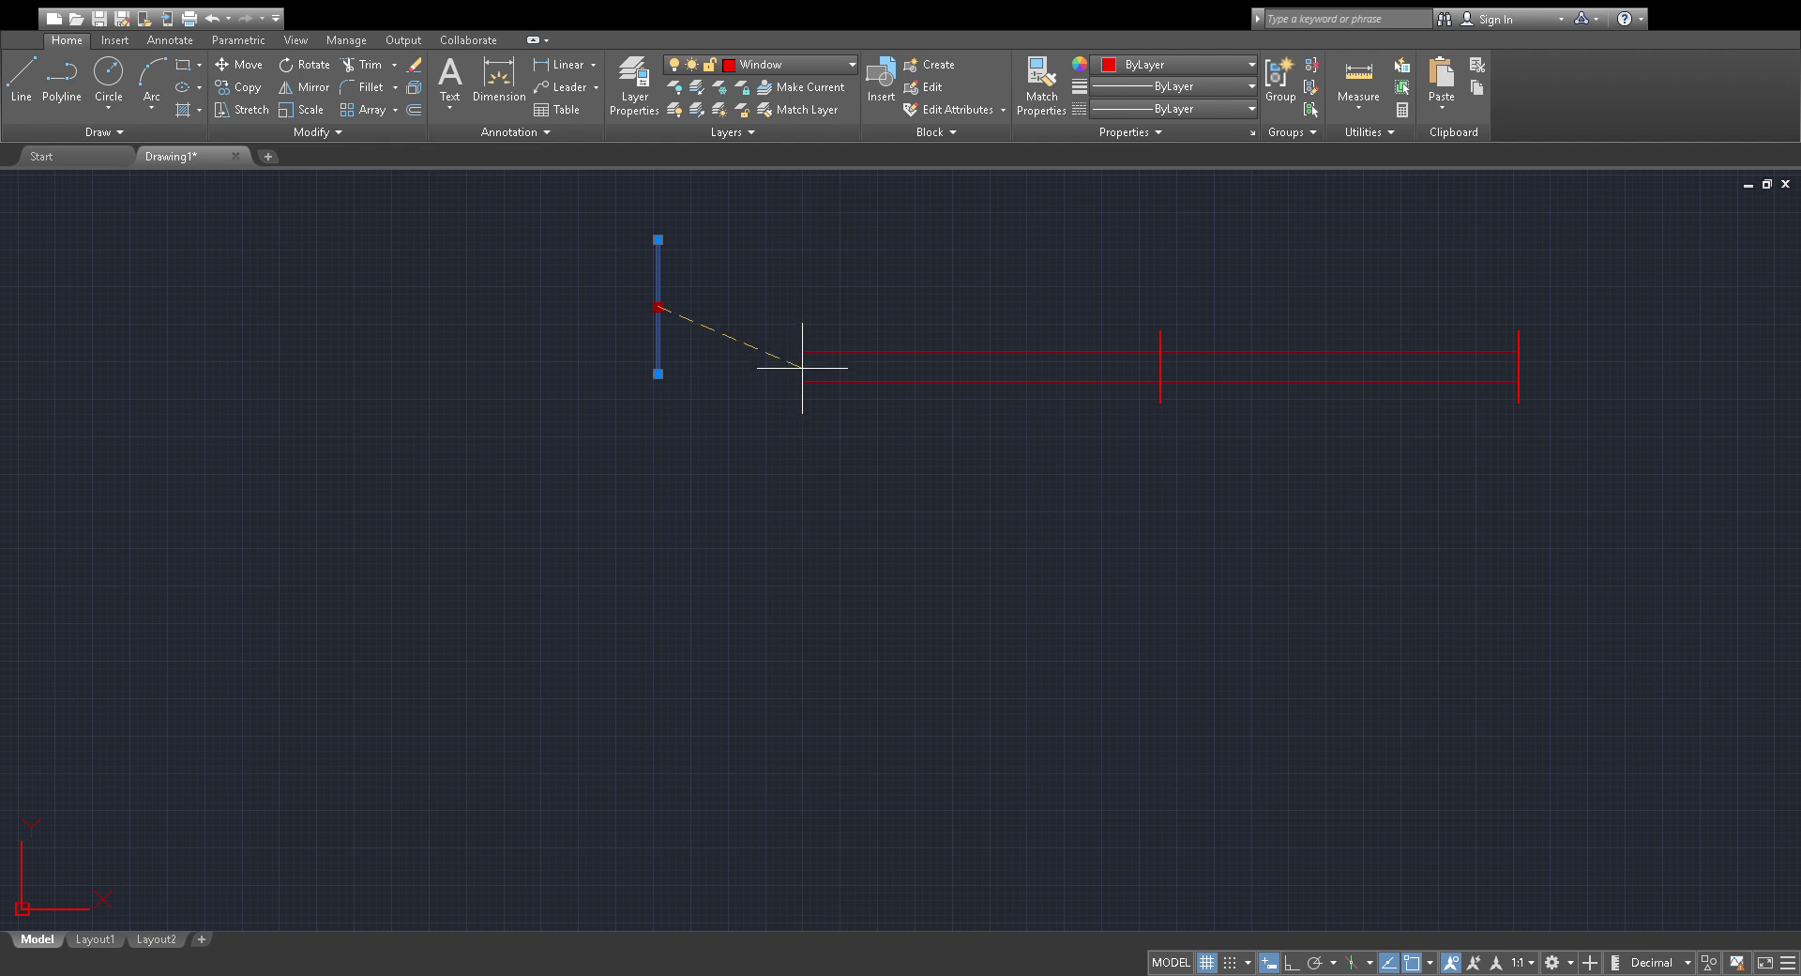
click(798, 368)
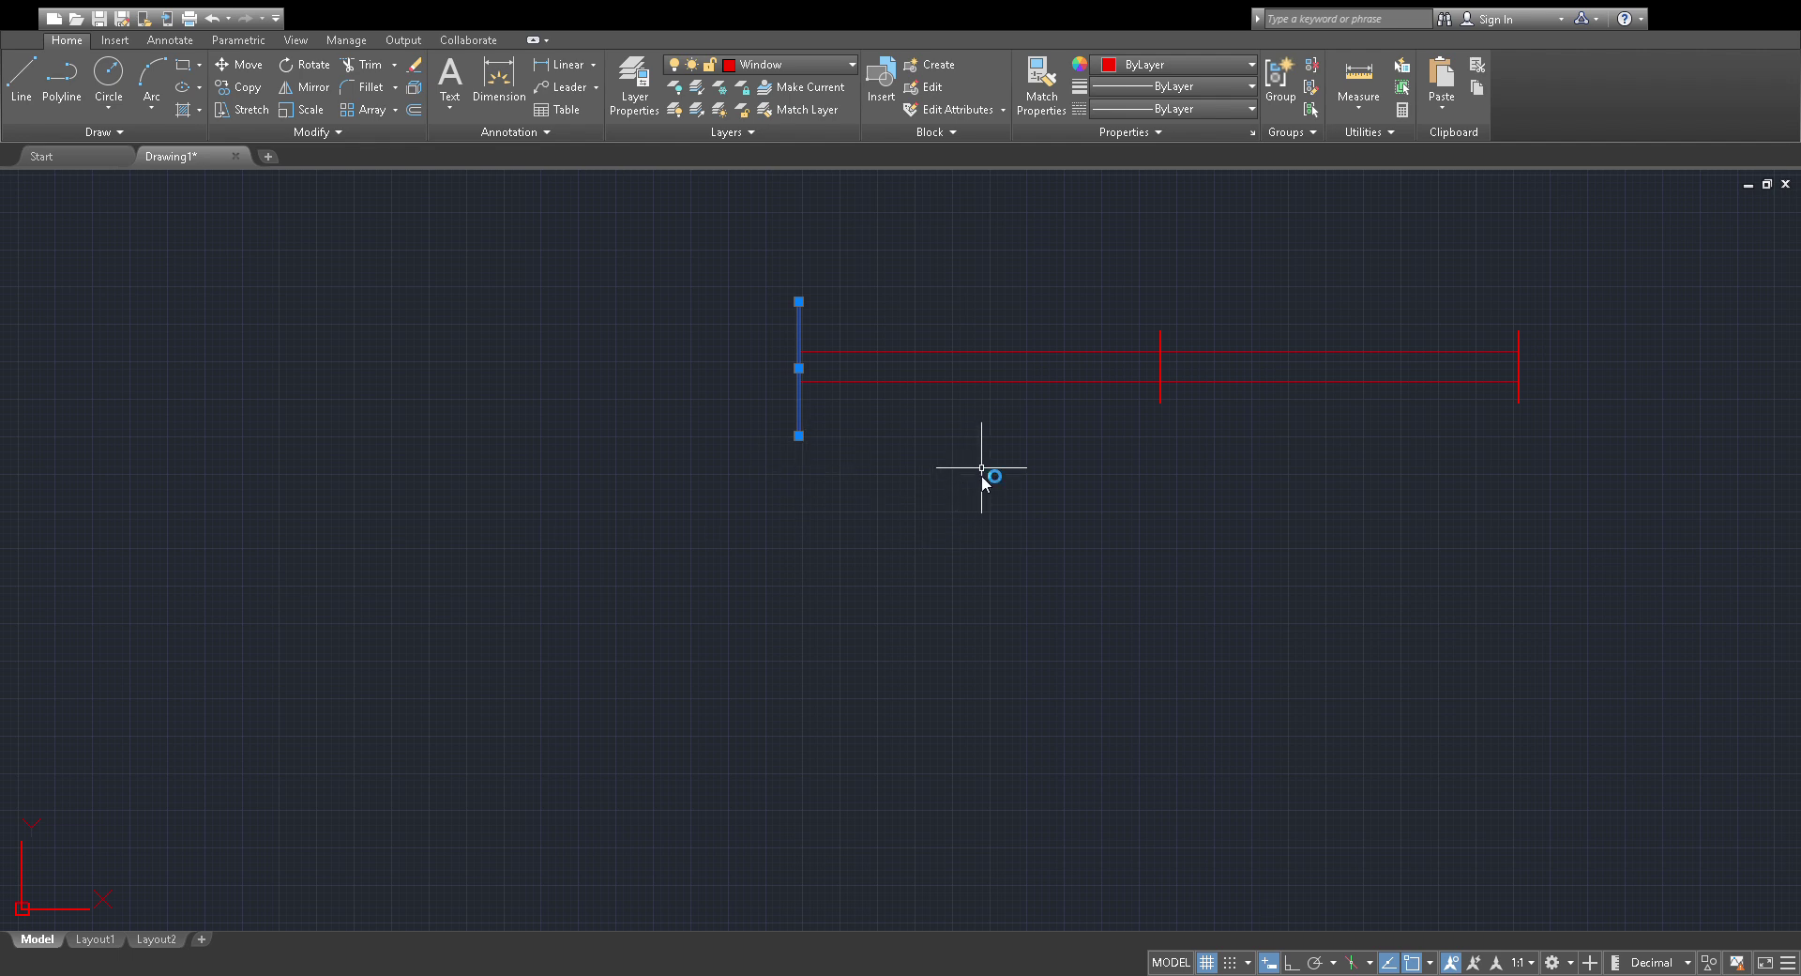
key(Escape)
Copy the taller end line to the middle of the double-width window and delete the shorter middle line.
click(1159, 403)
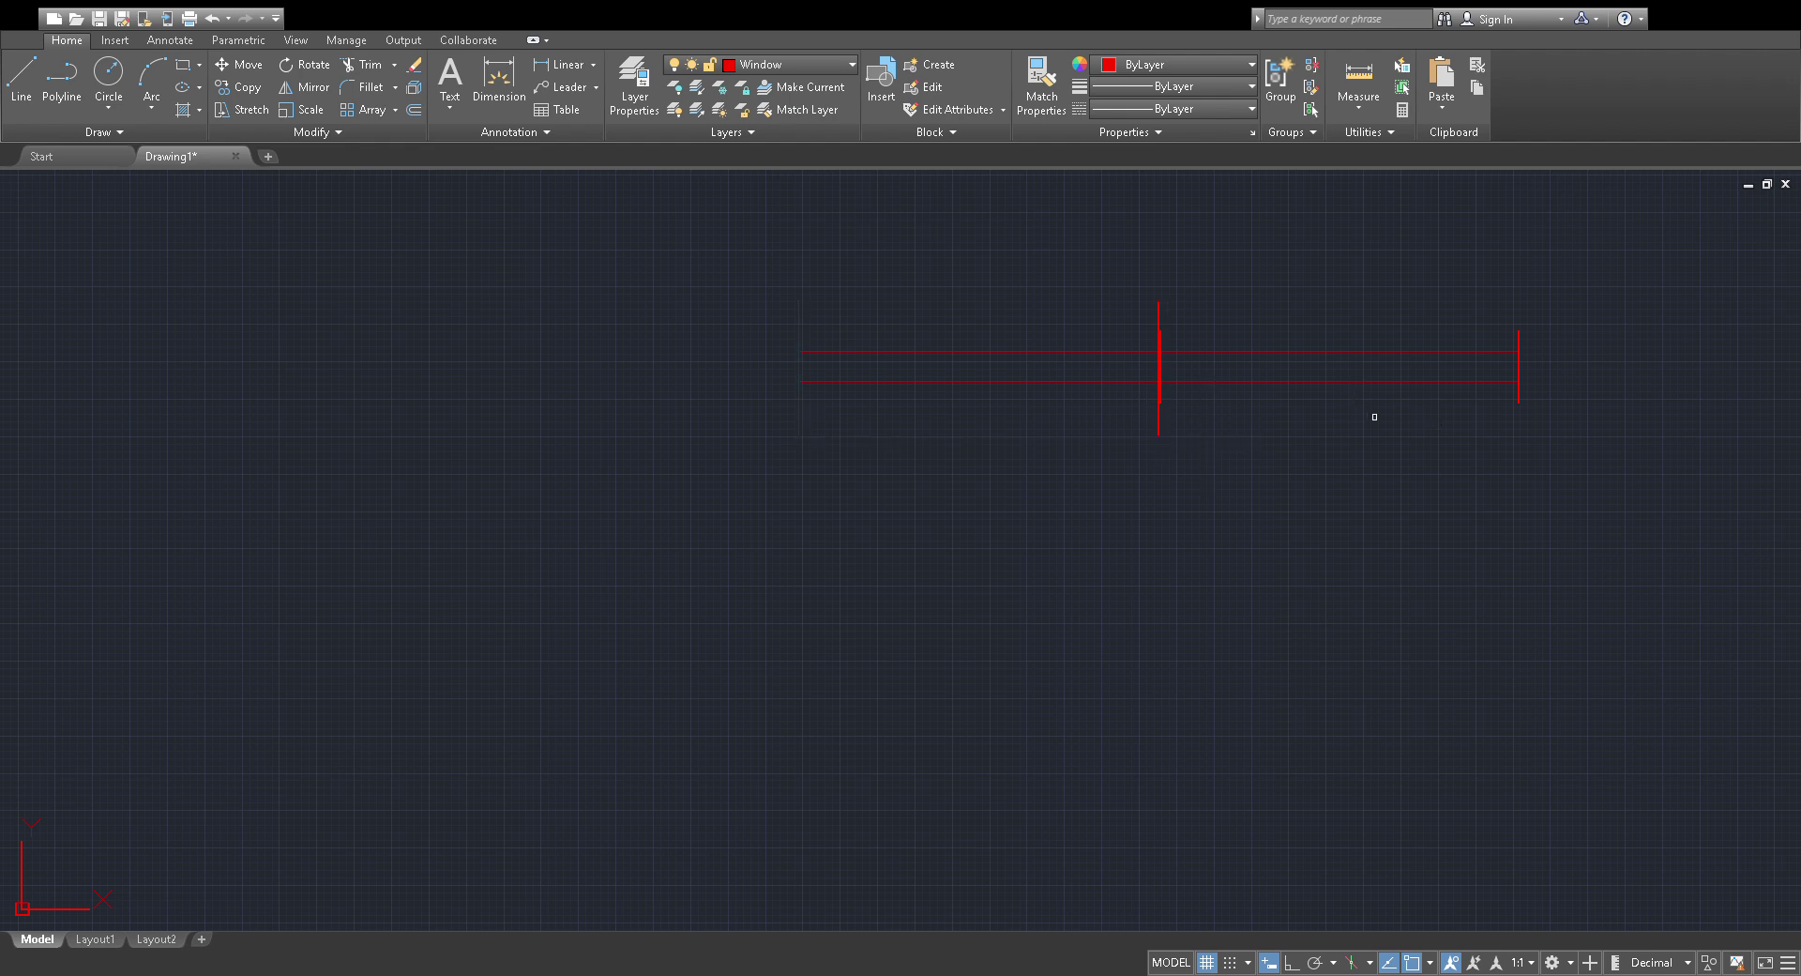
scroll(1169, 405, up, 5)
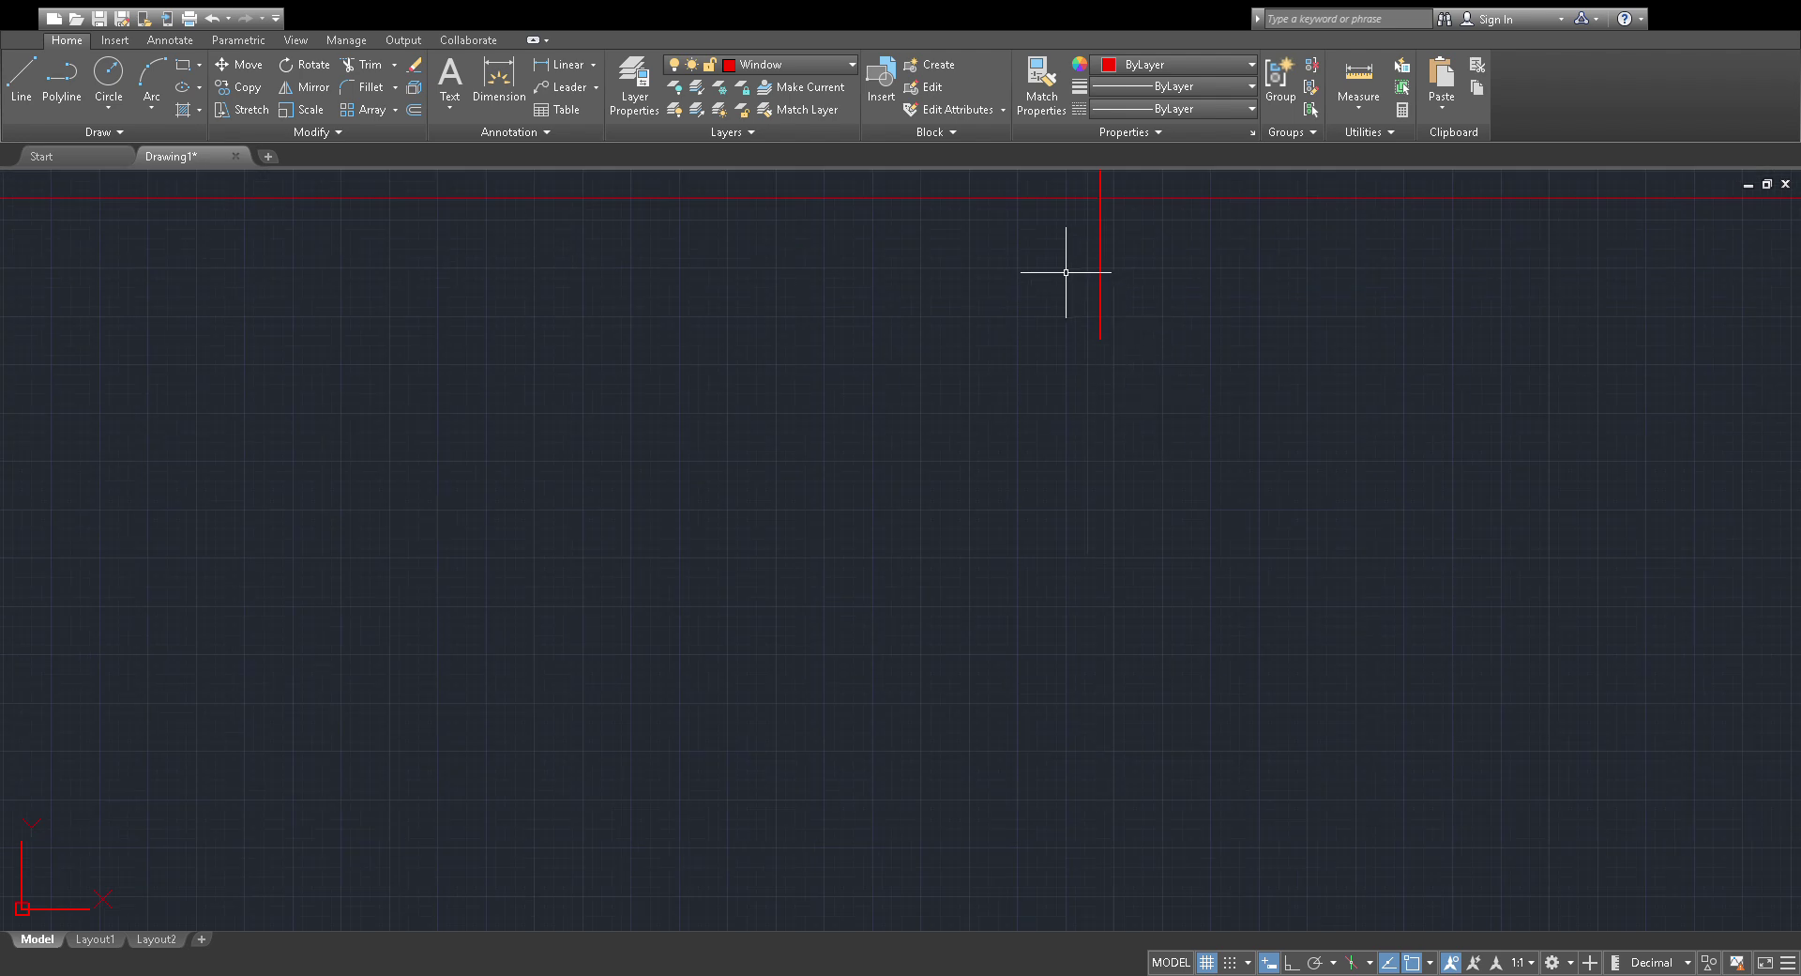
click(1097, 281)
scroll(1163, 375, down, 3)
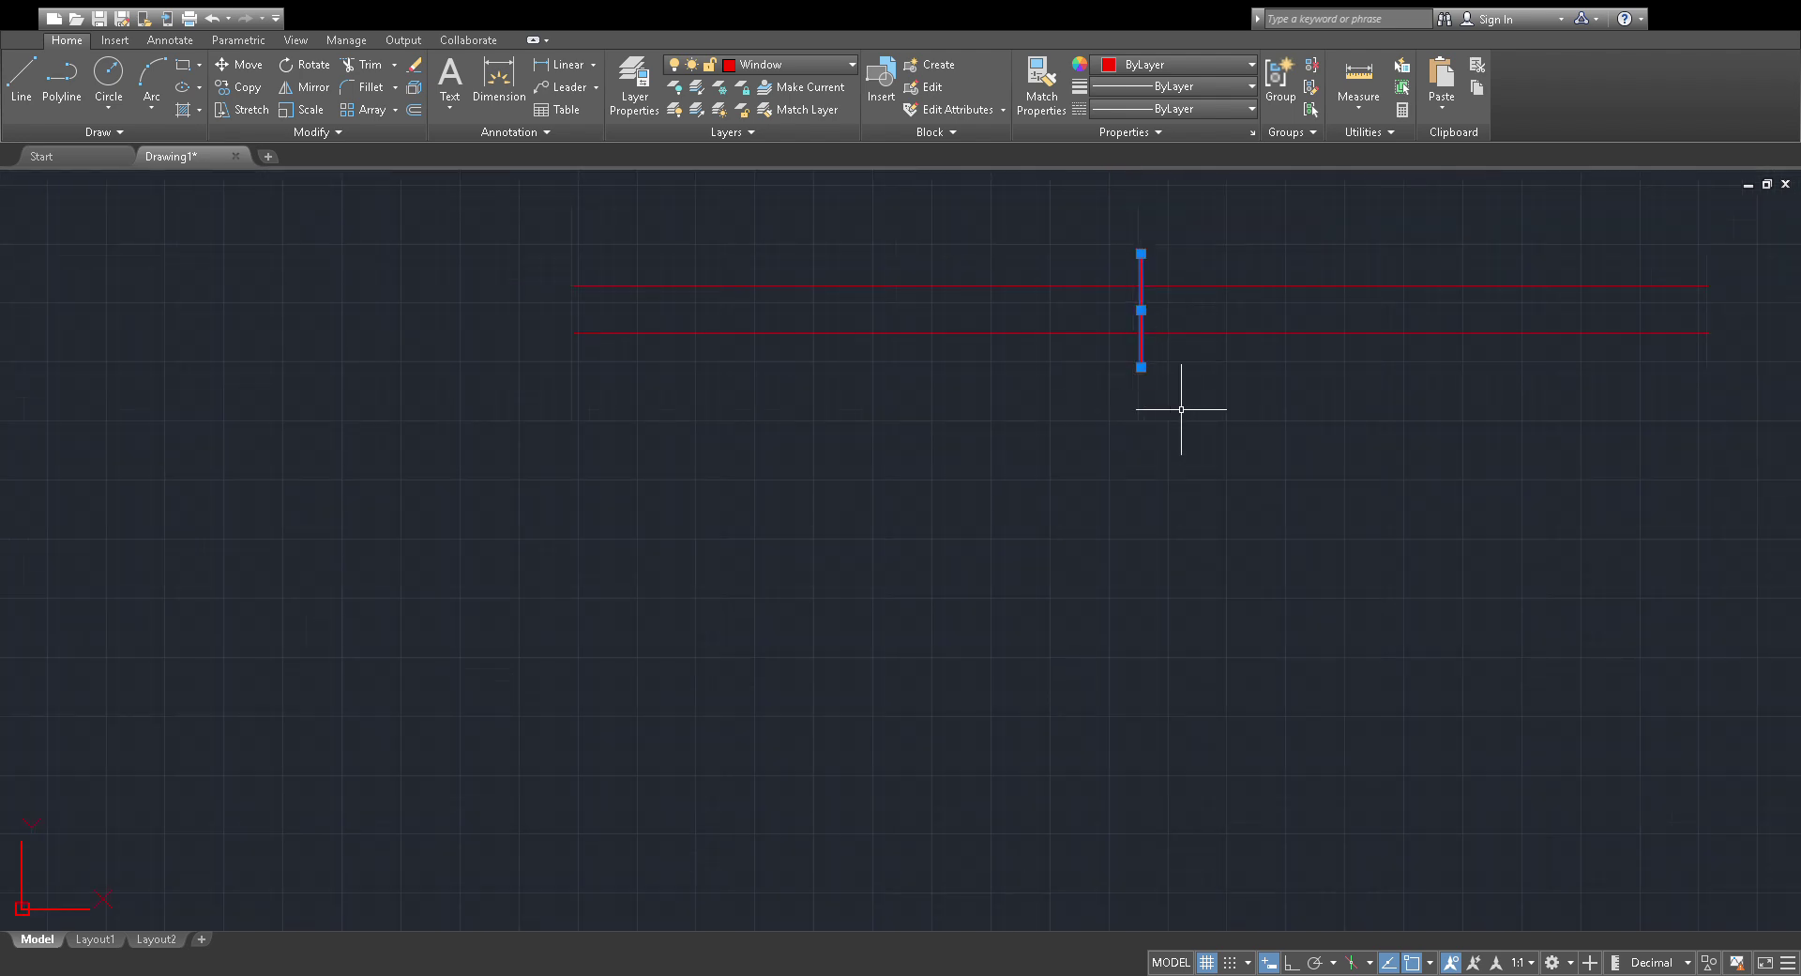
key(Escape)
scroll(1154, 366, up, 3)
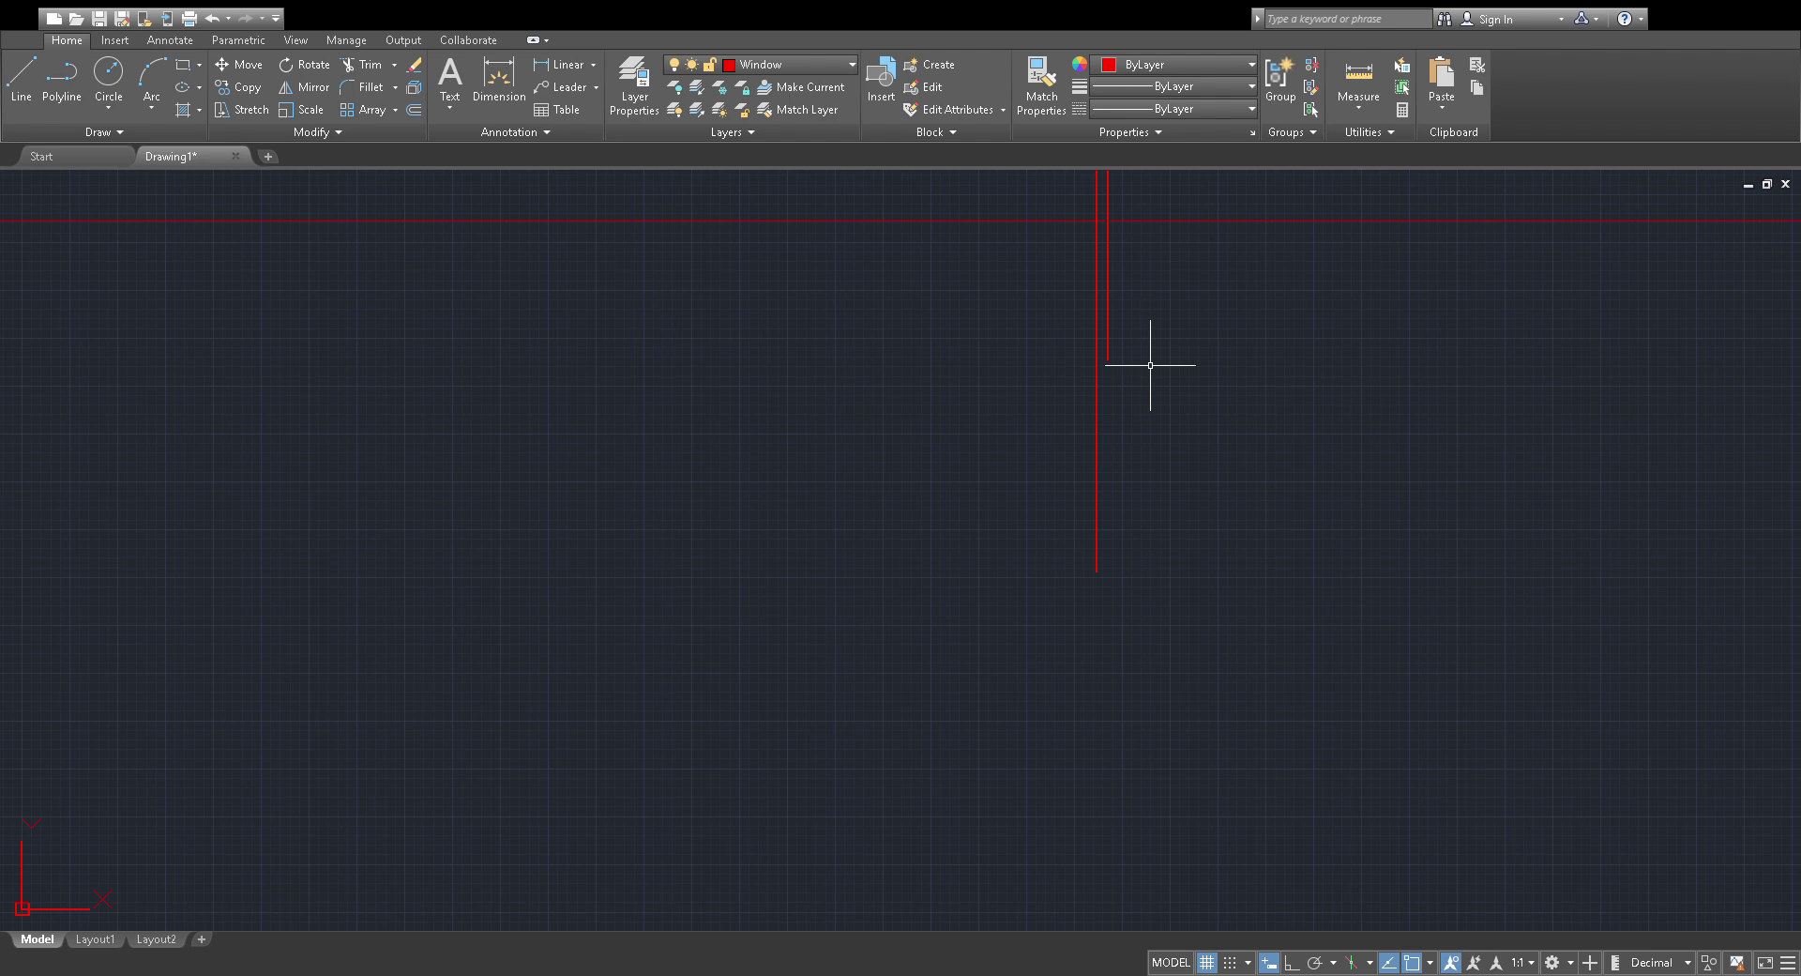
click(1107, 332)
key(Delete)
scroll(1170, 477, down, 8)
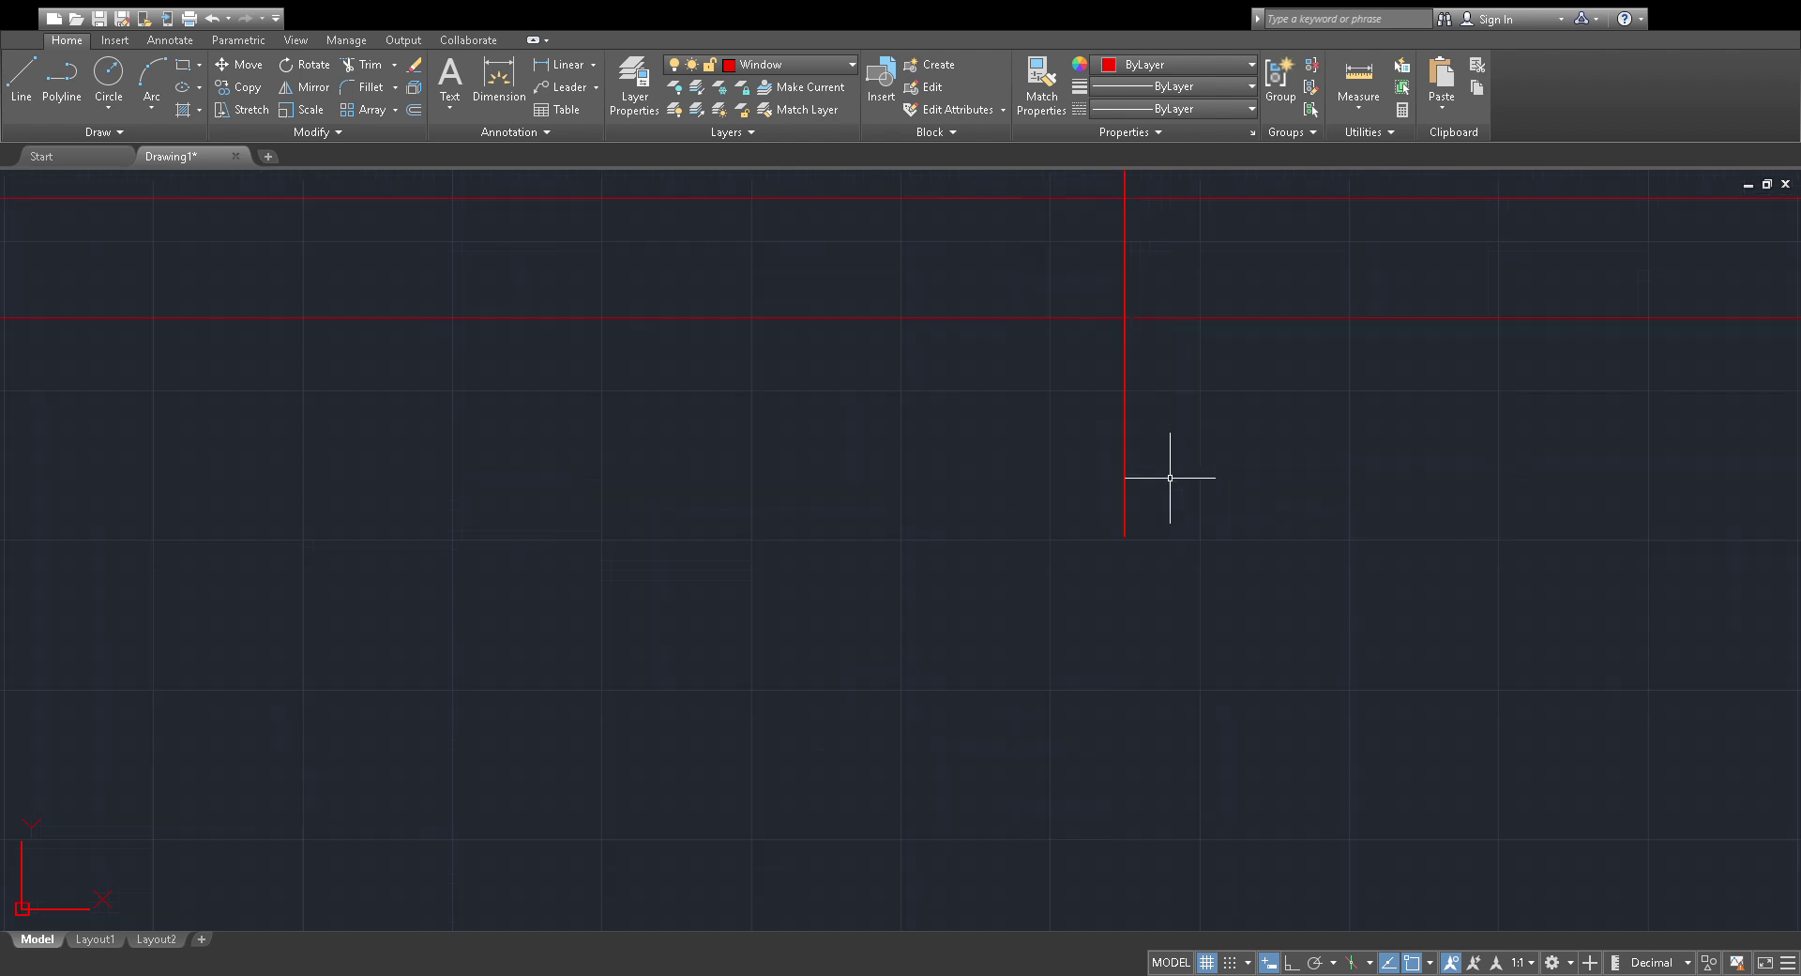
Move the left end line by its midpoint so it meets the ends of the two horizontal lines.
scroll(843, 392, up, 8)
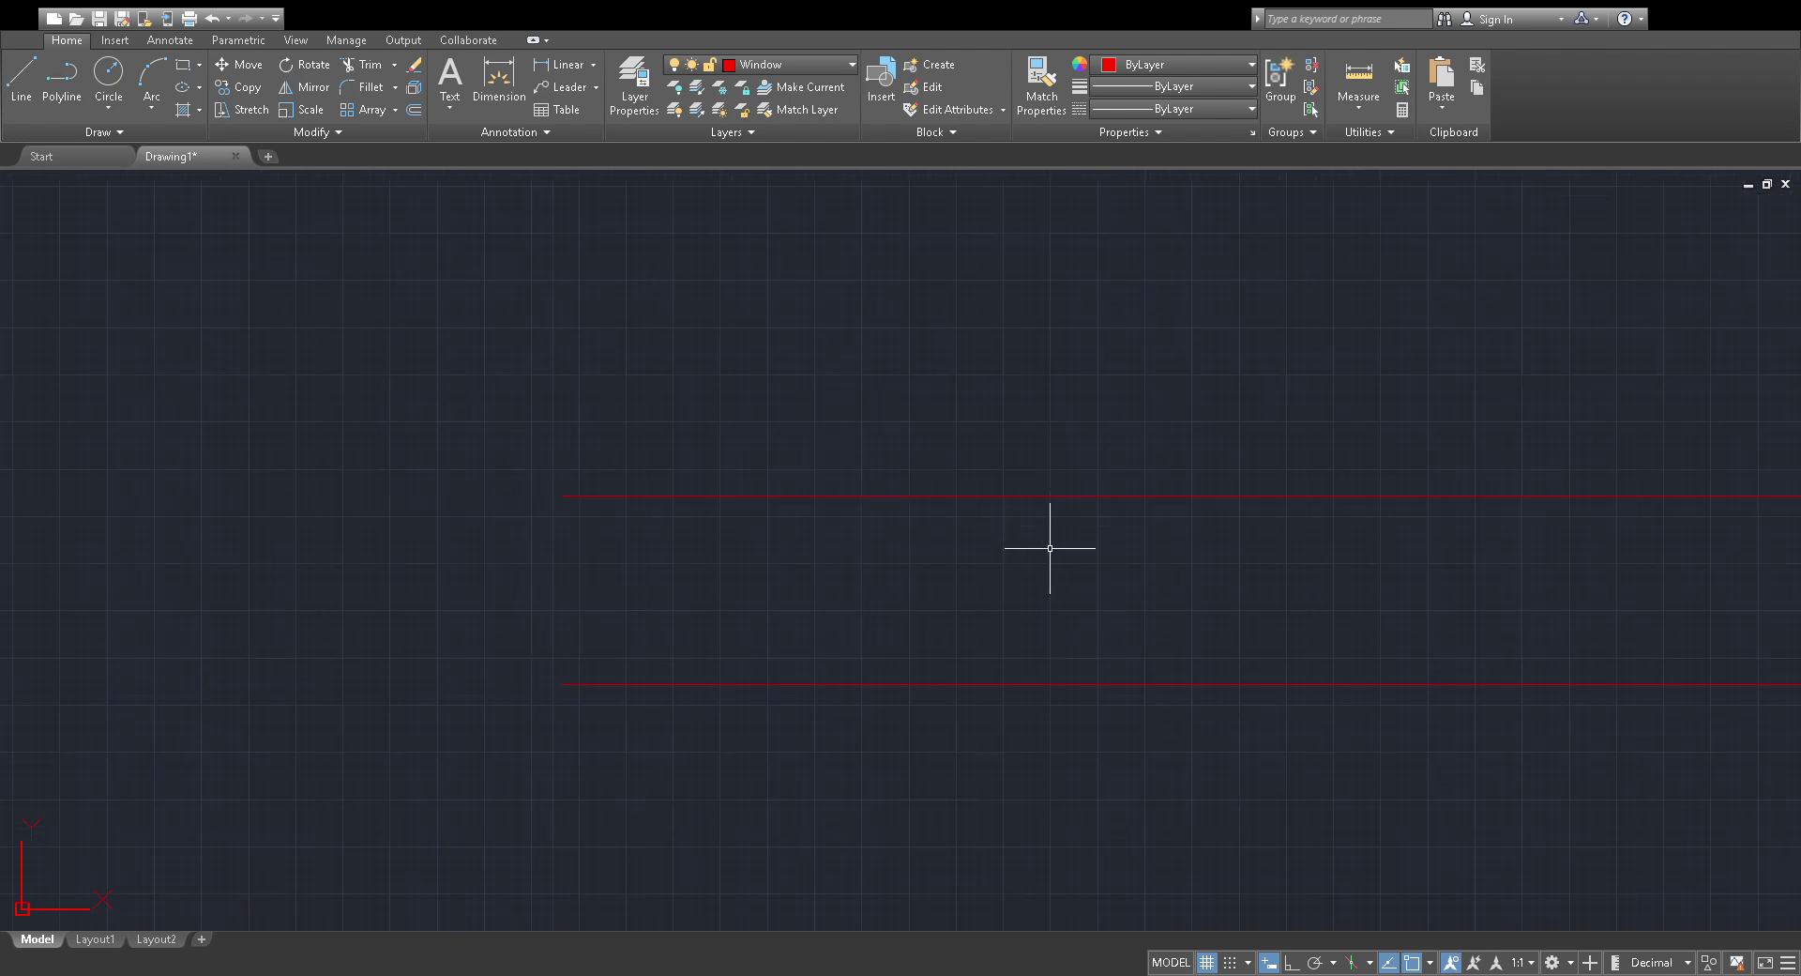
scroll(1042, 549, down, 6)
scroll(1242, 563, up, 4)
scroll(1219, 553, down, 4)
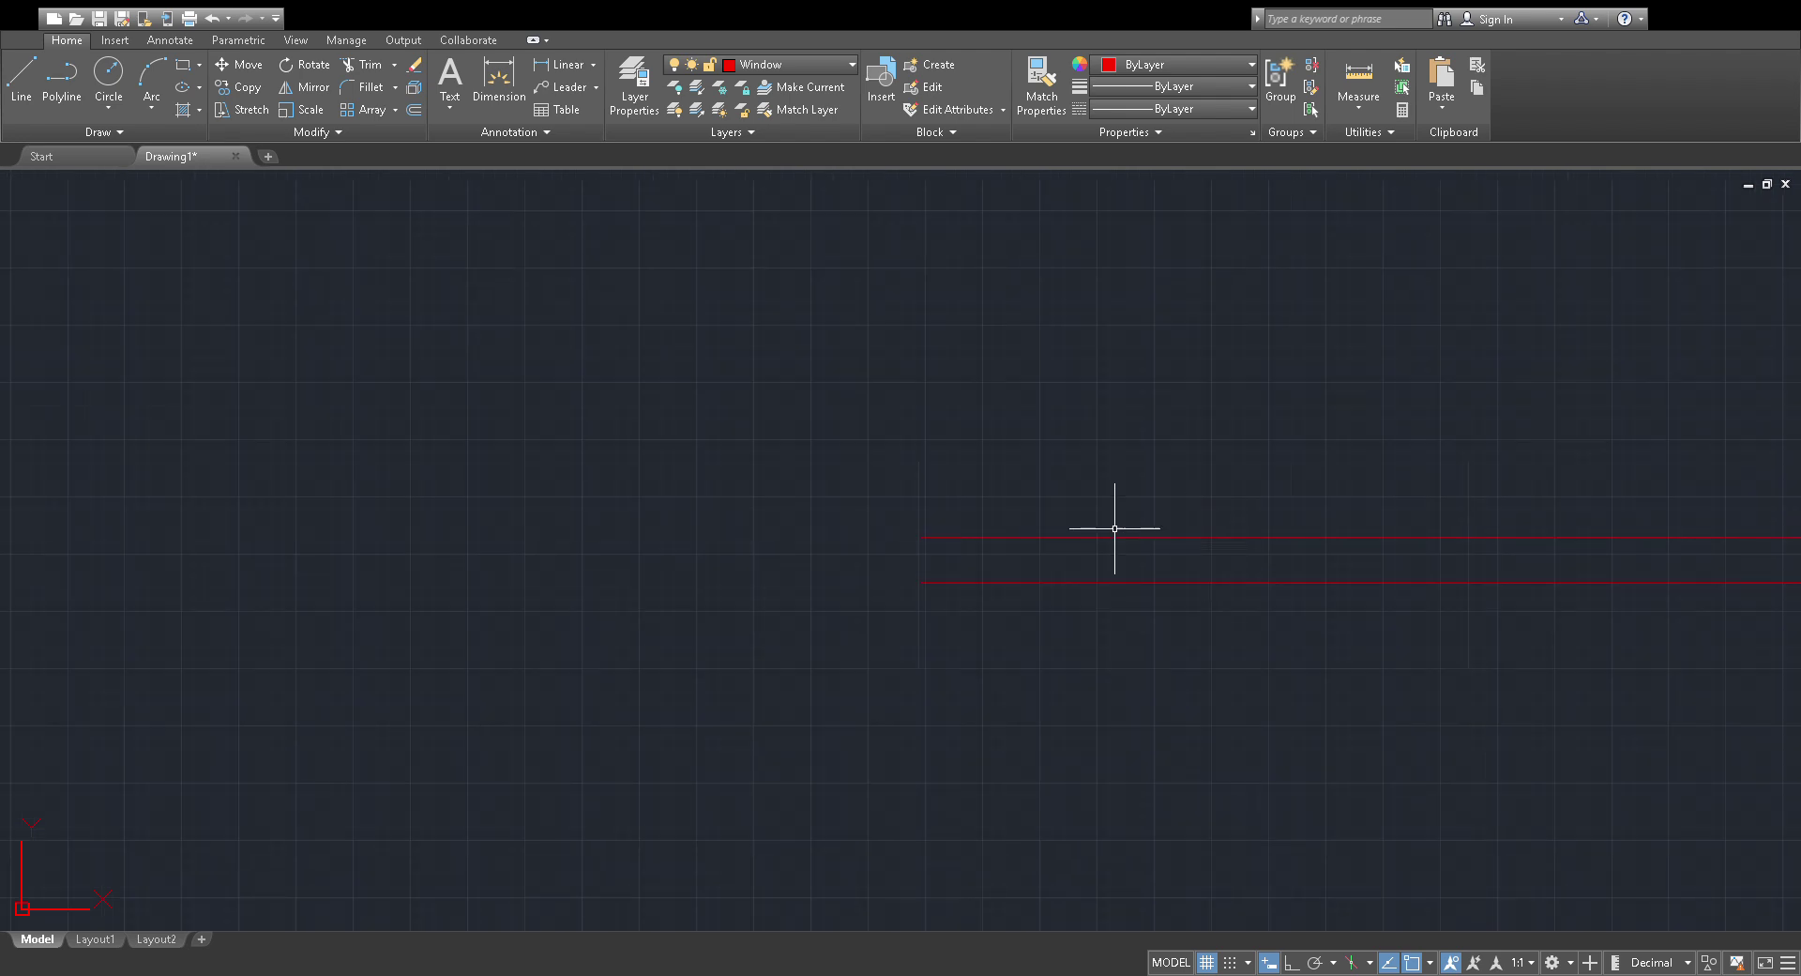
click(966, 537)
scroll(927, 530, up, 6)
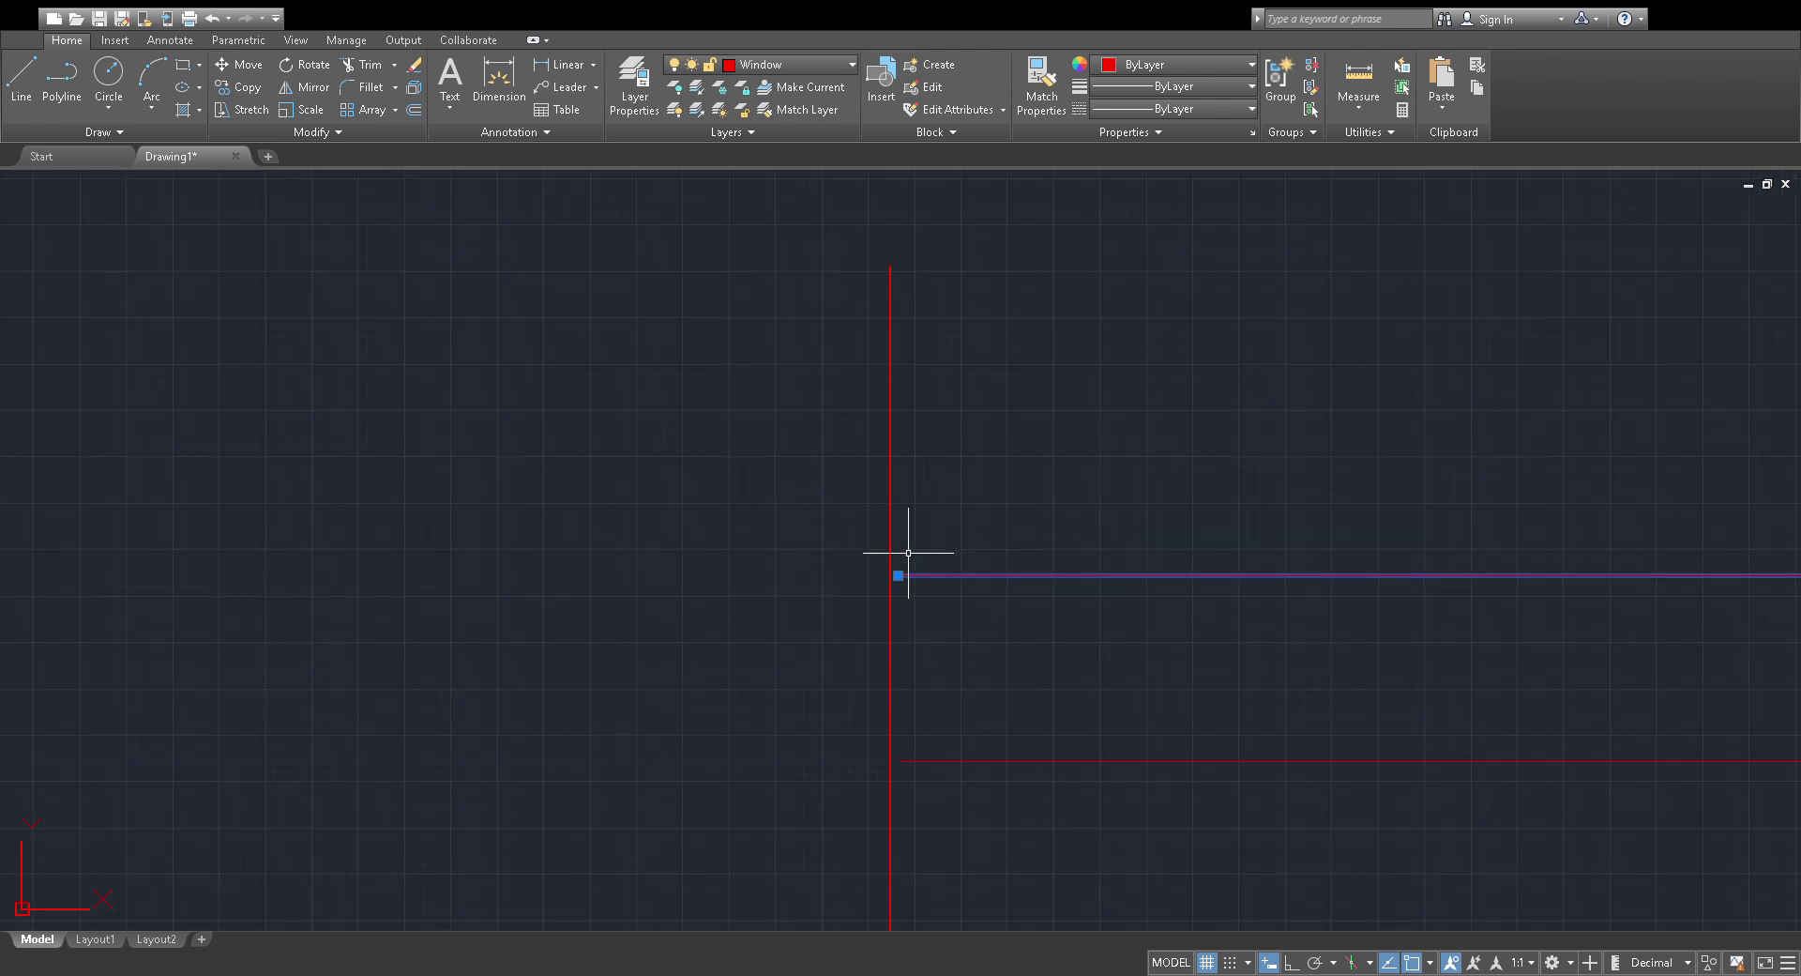
key(Escape)
click(889, 635)
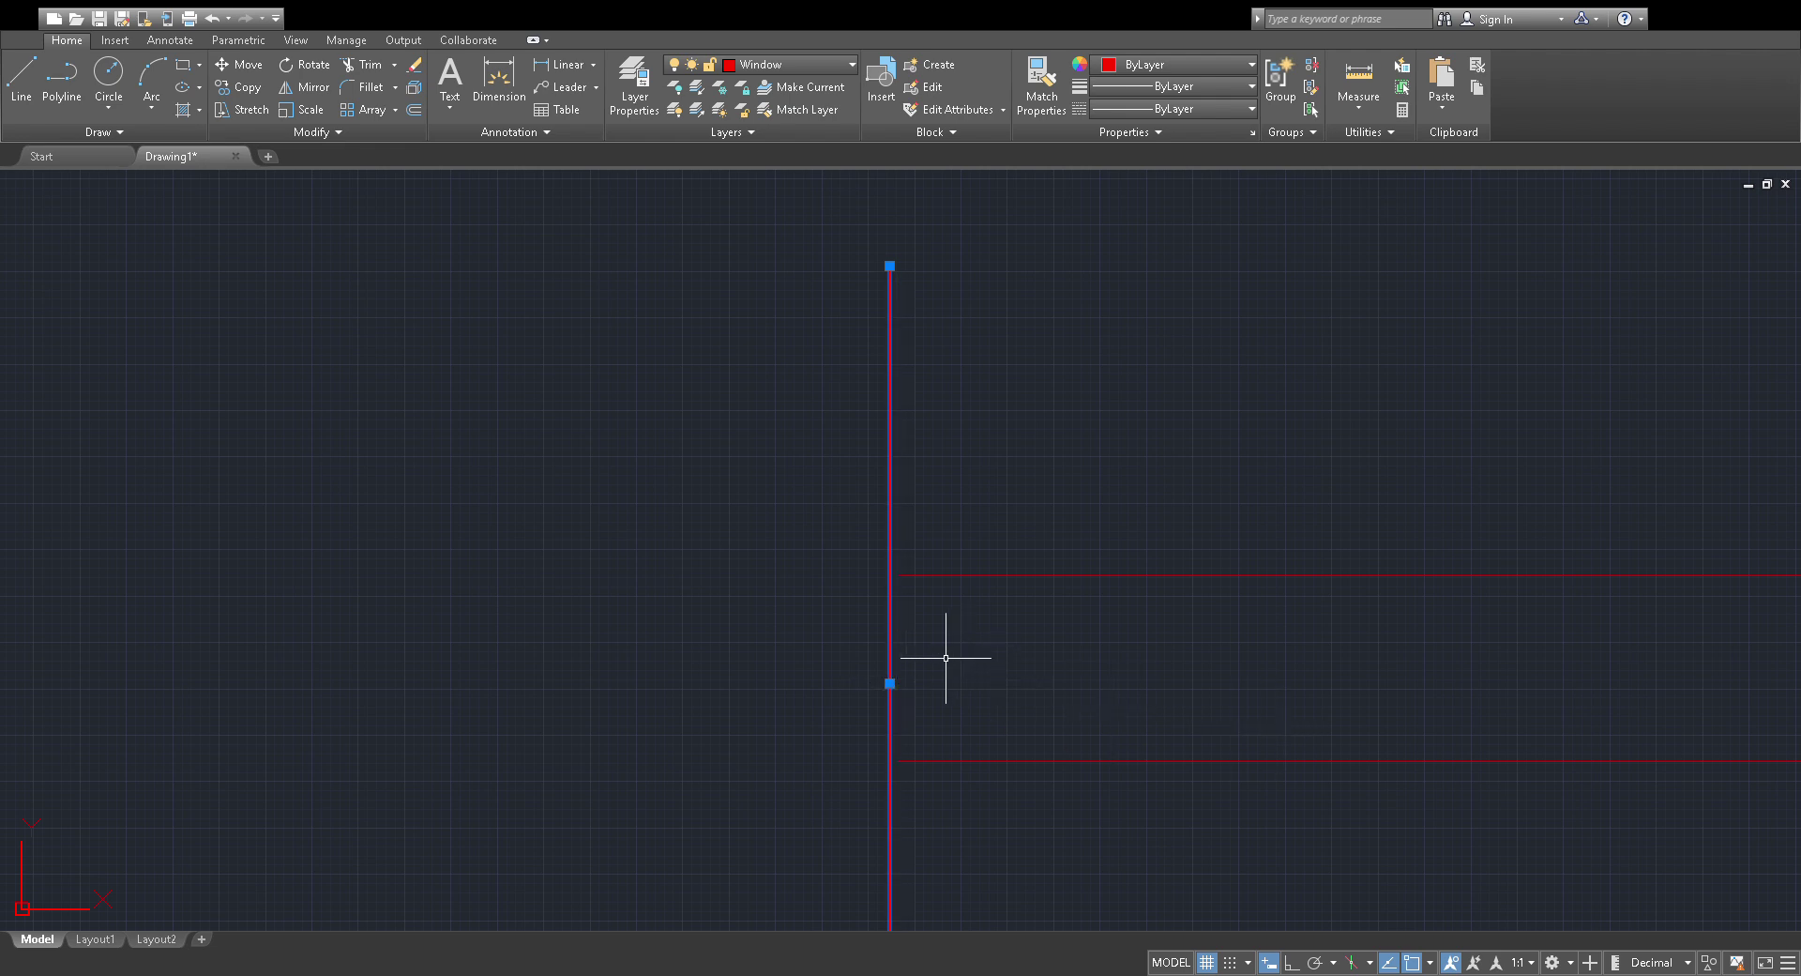
click(889, 683)
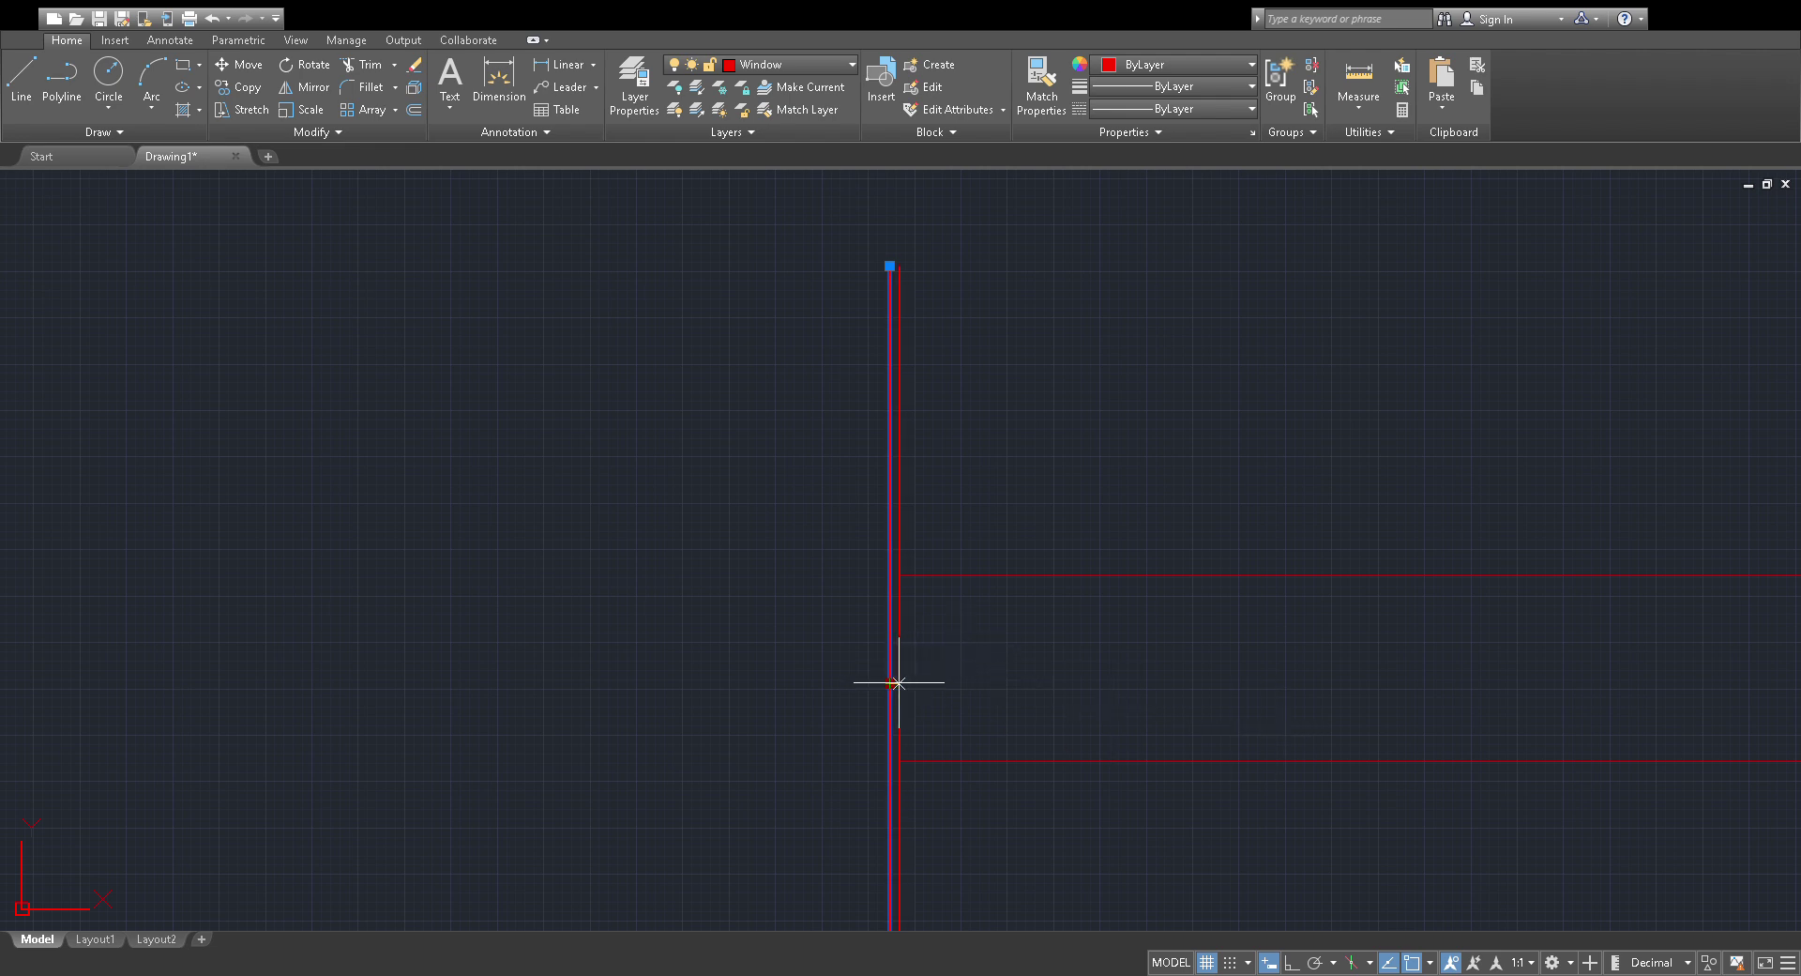
click(899, 683)
scroll(1156, 657, down, 4)
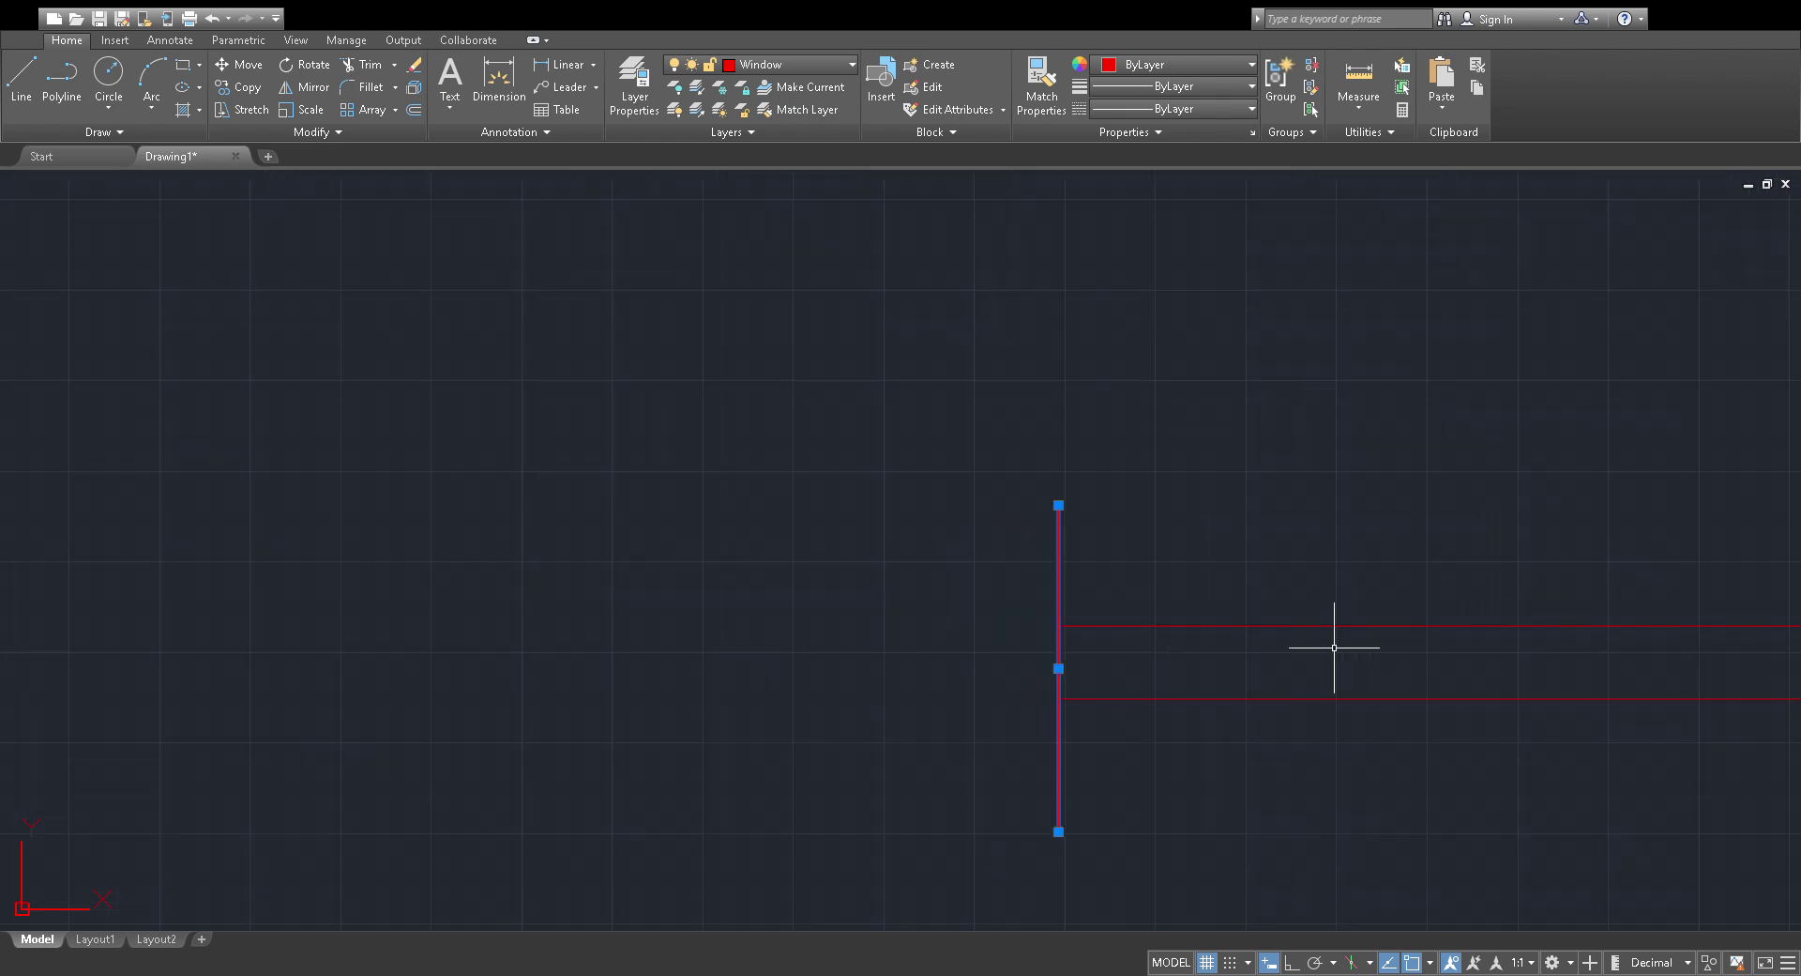
Copy the aligned left end line to the middle of the double-width window and delete the misaligned line beside it.
middle_drag(1332, 647, 651, 619)
scroll(1126, 591, down, 5)
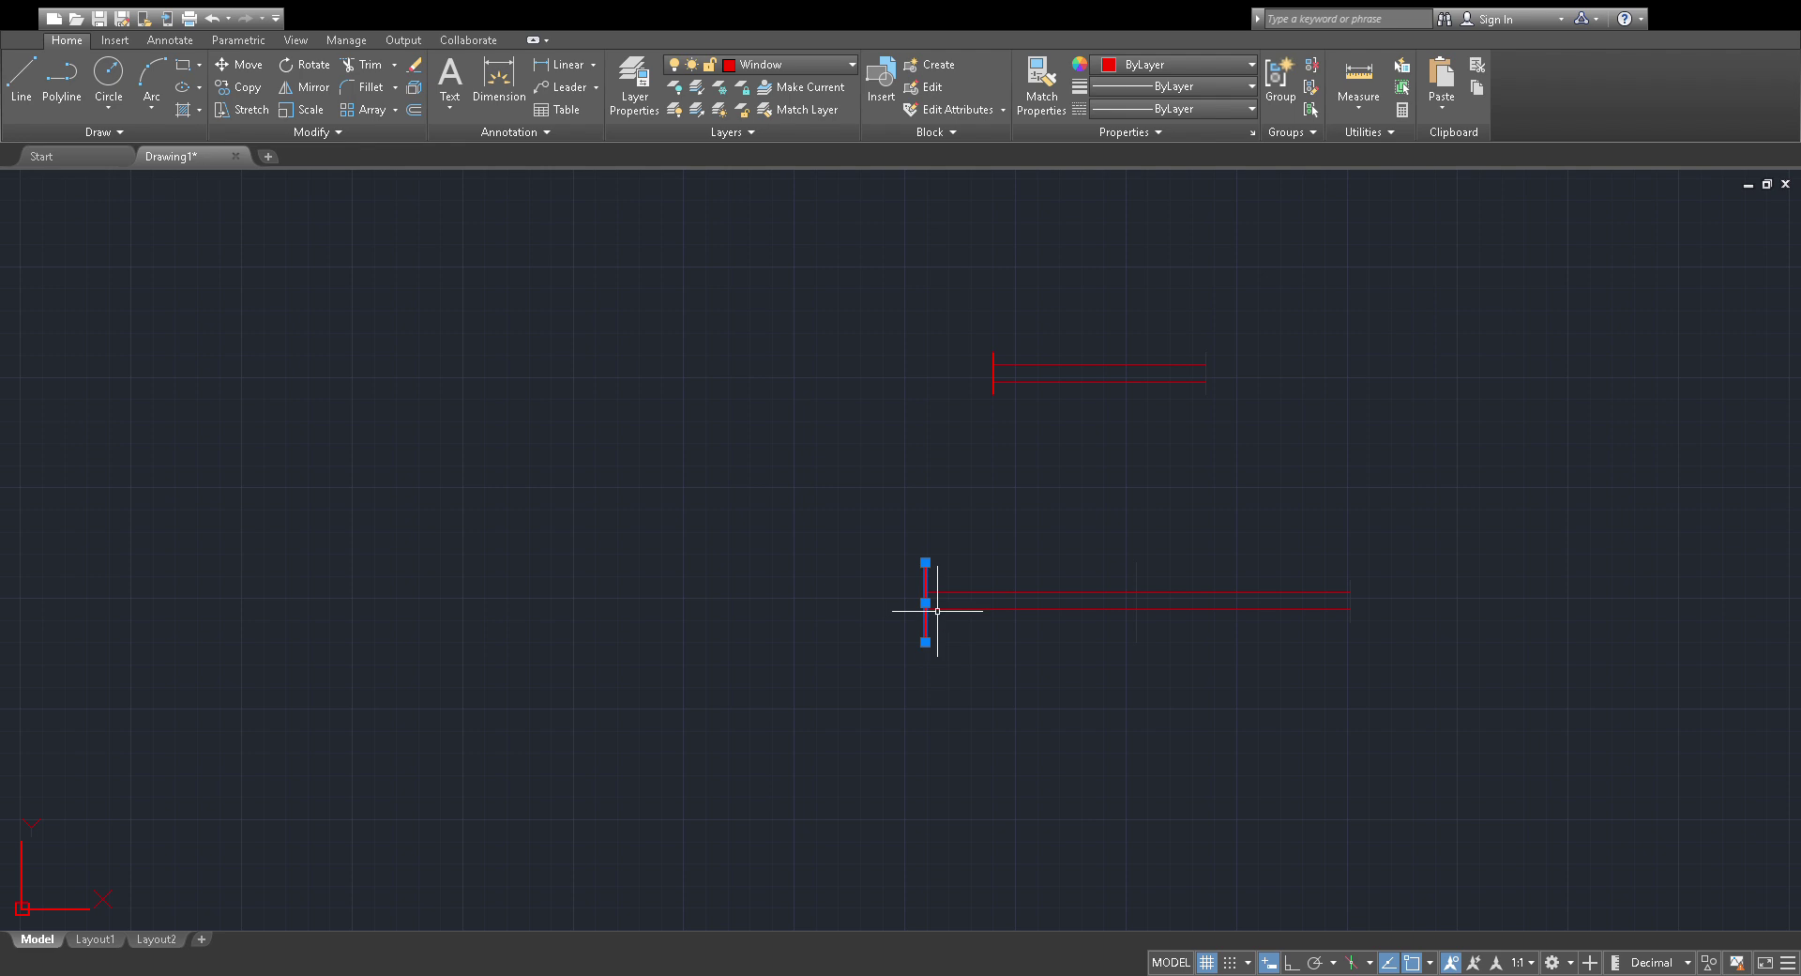
text(l)
key(Return)
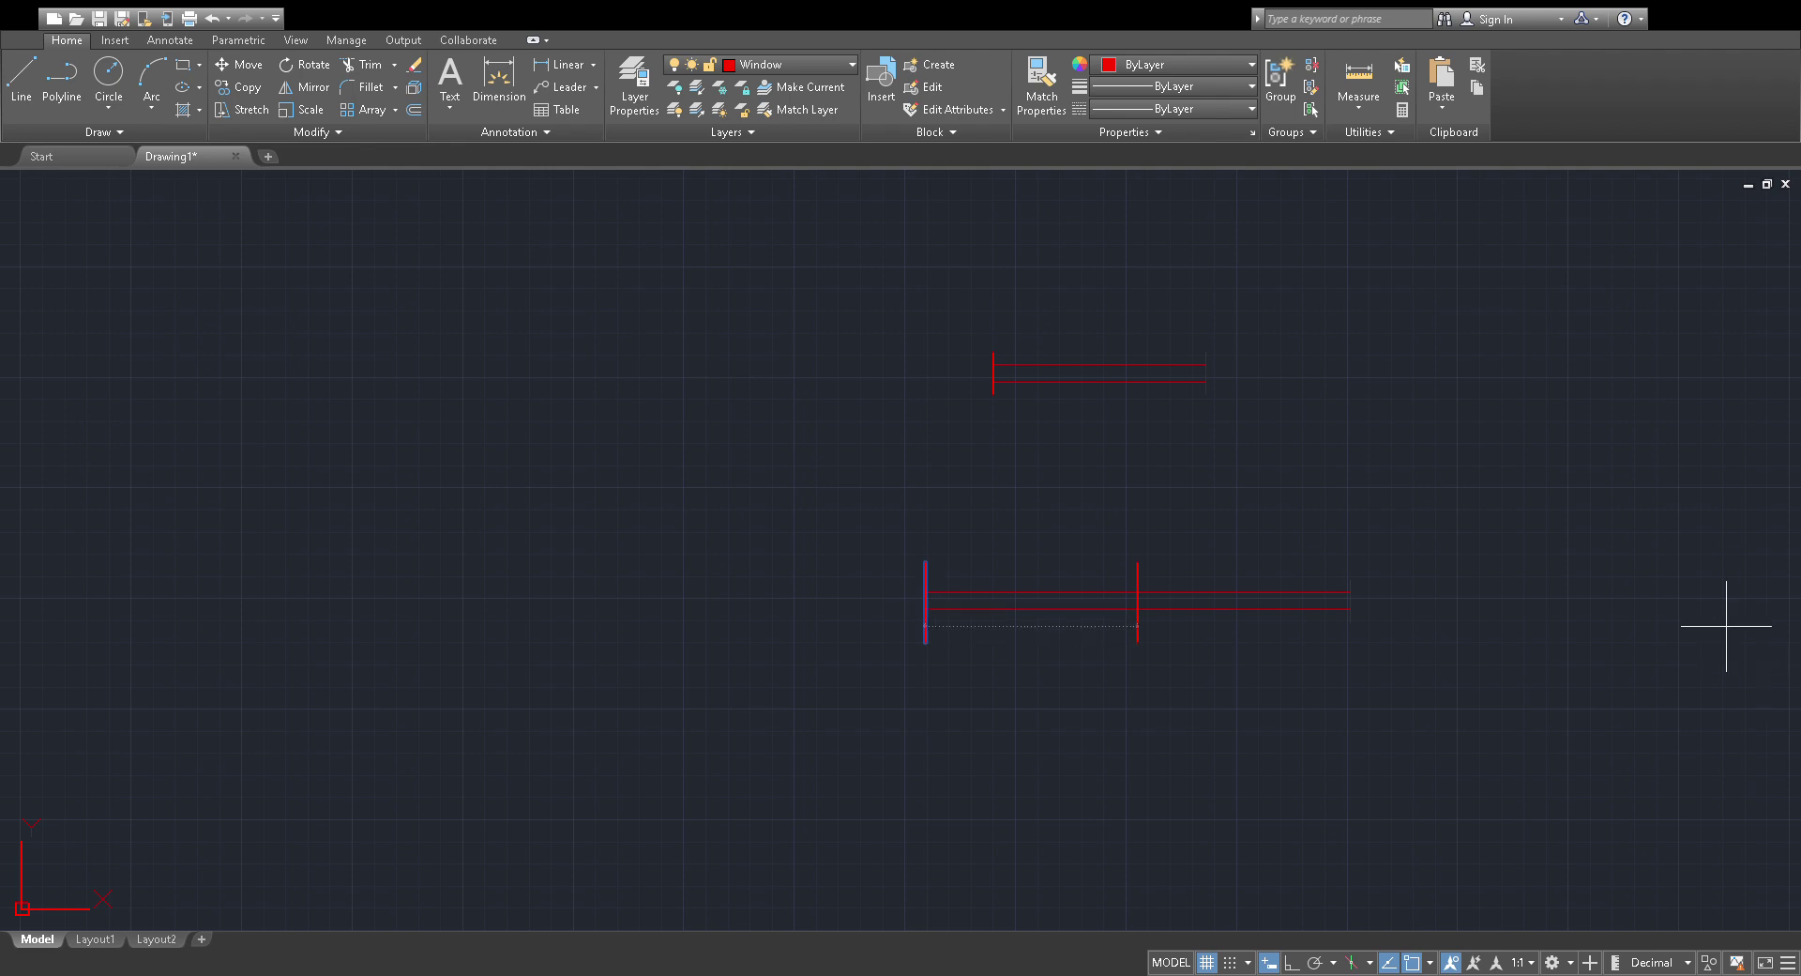
click(1389, 658)
scroll(1136, 636, up, 8)
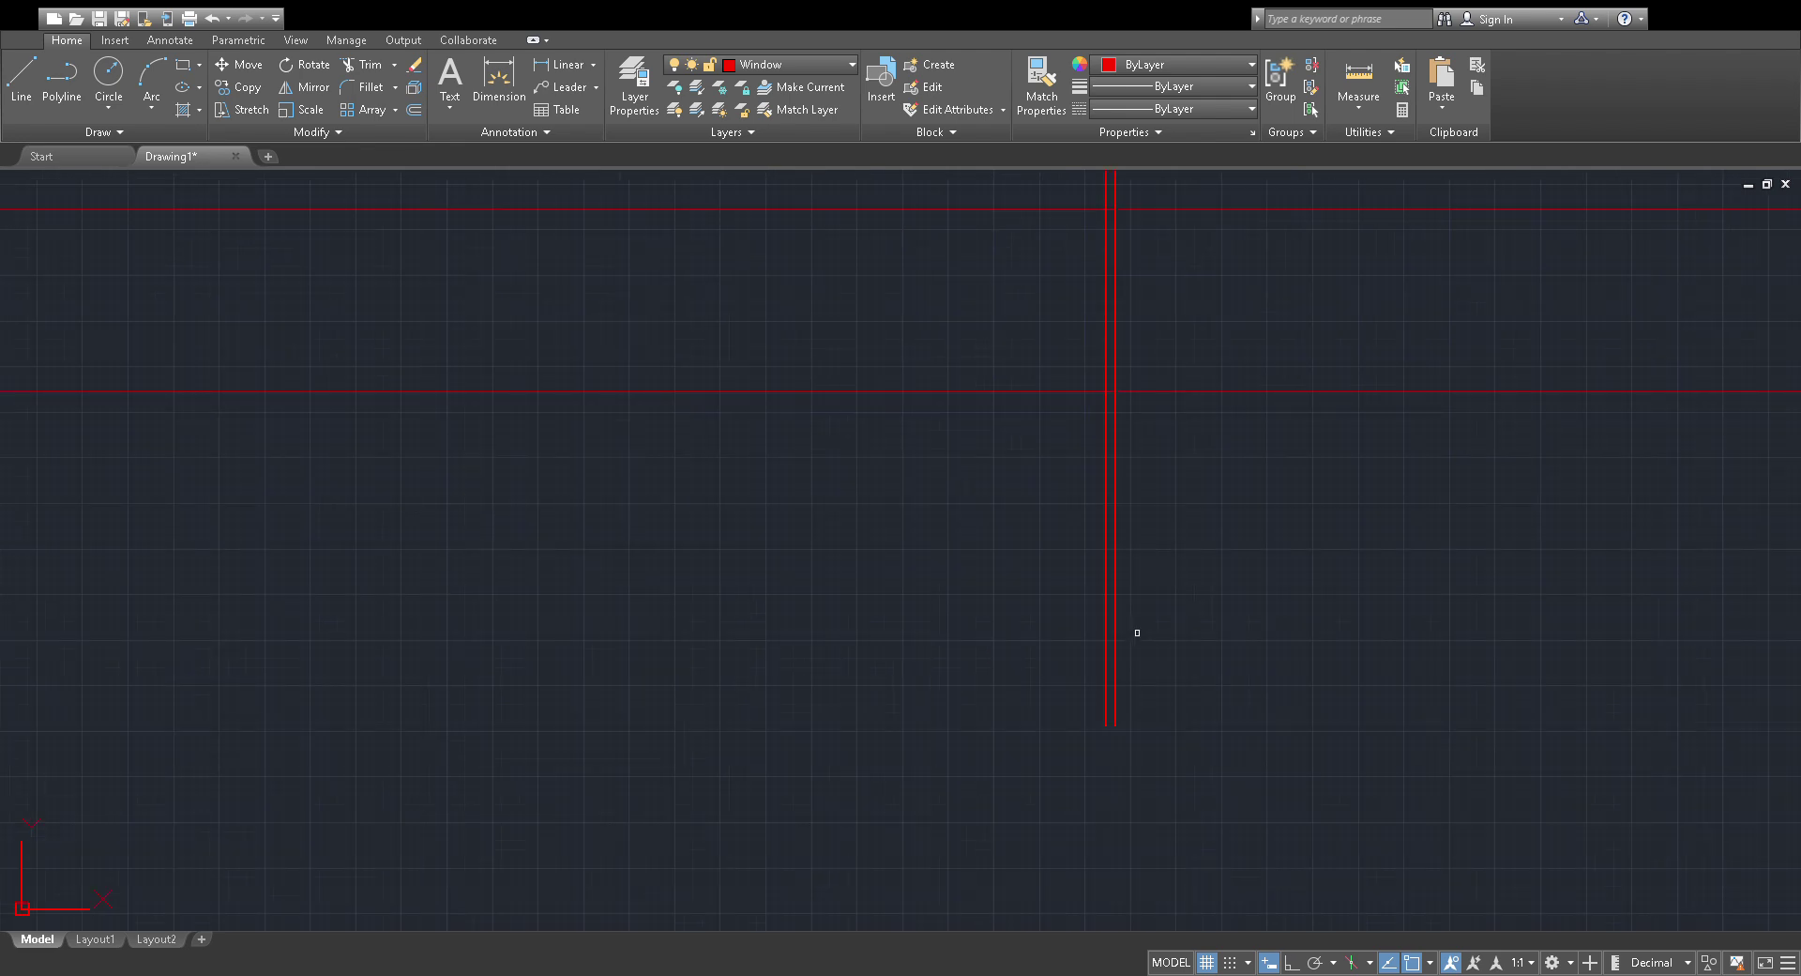
click(1106, 617)
click(1108, 630)
key(Delete)
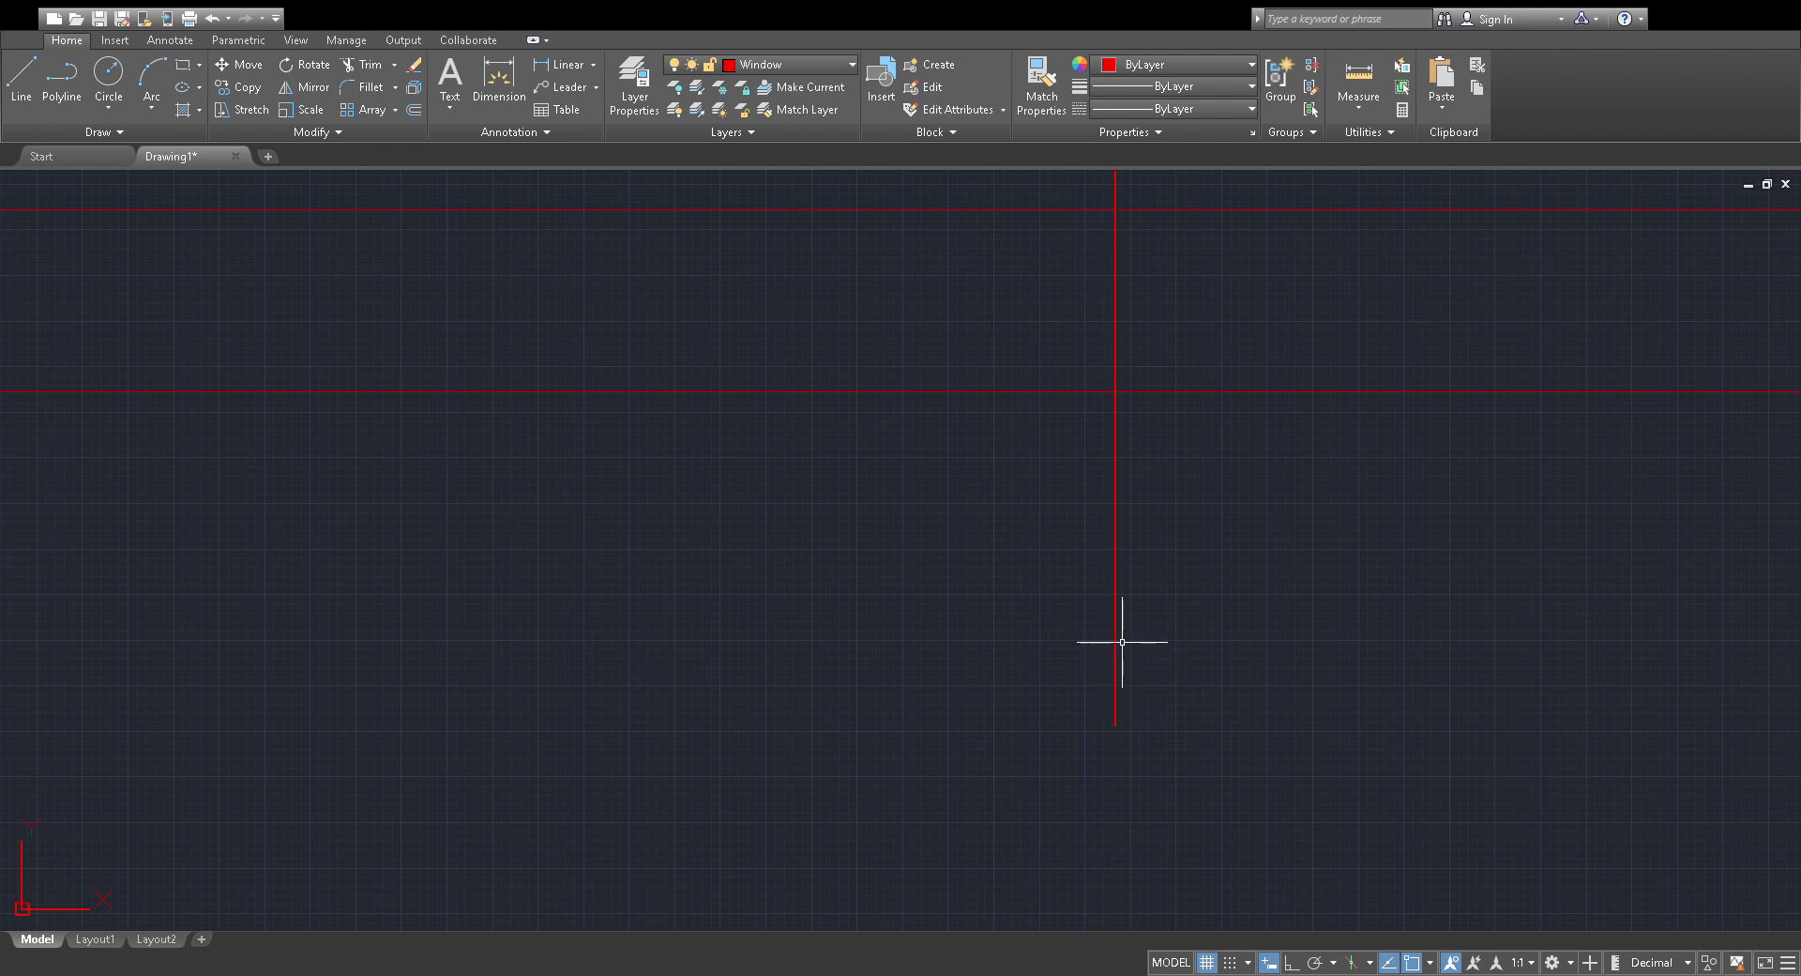
click(1117, 631)
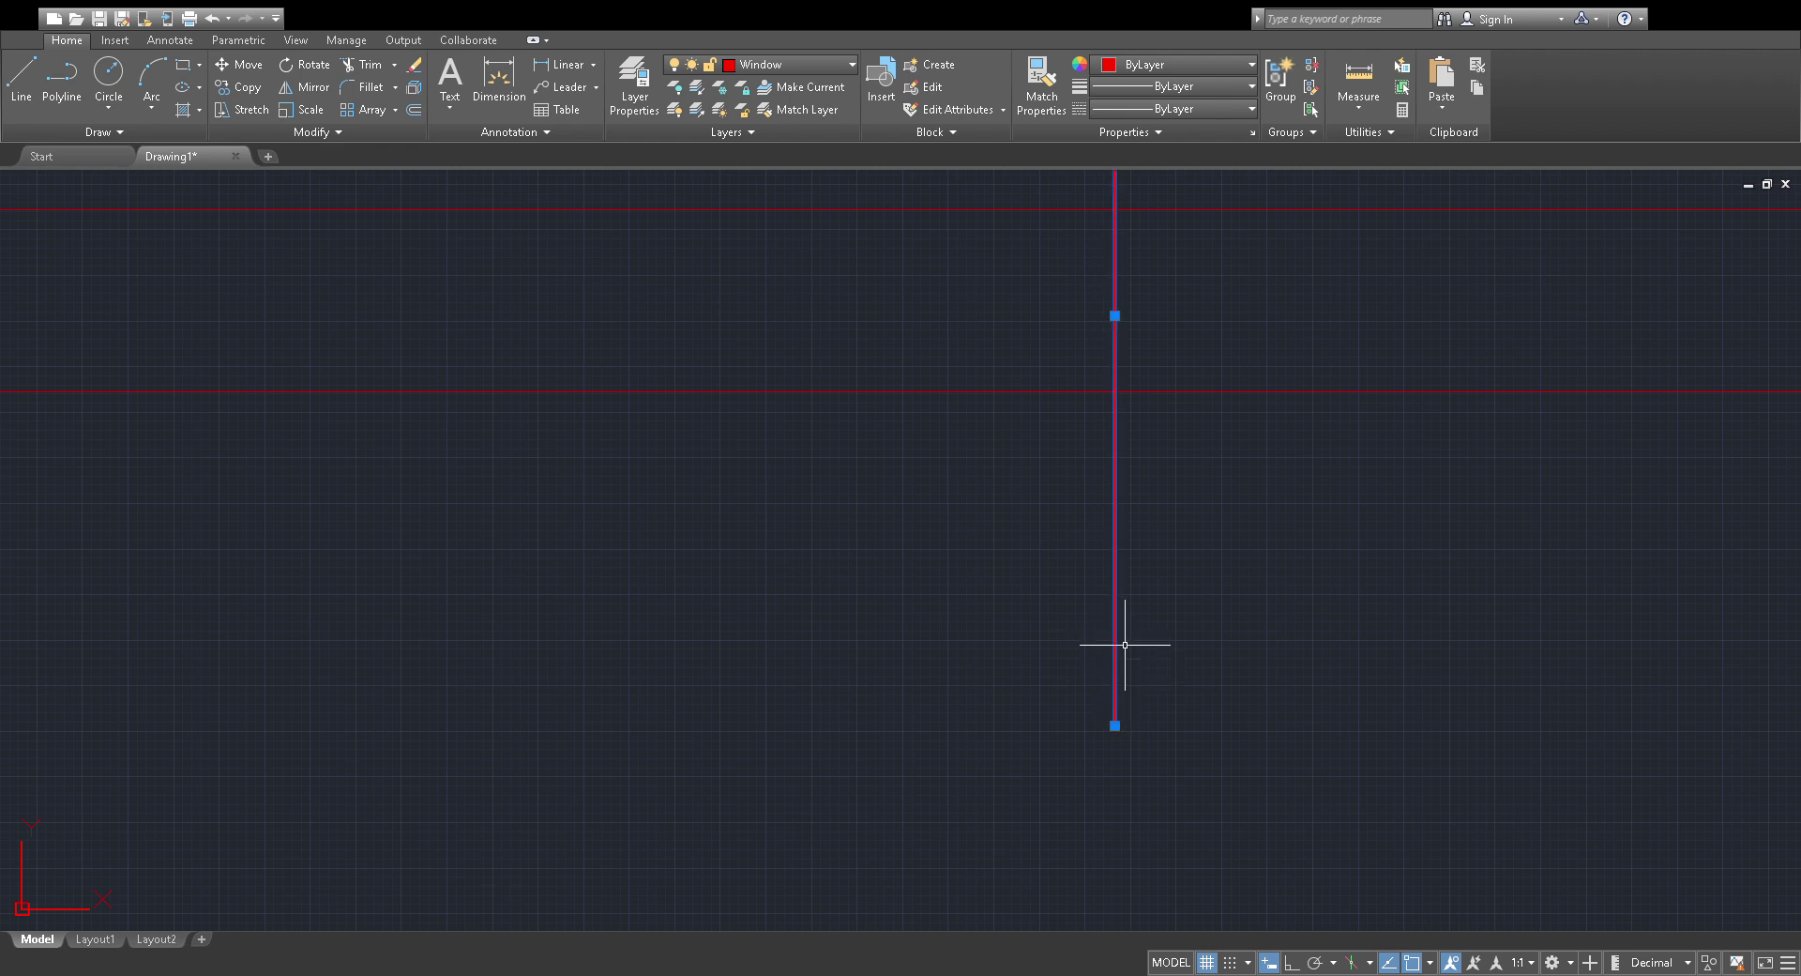
key(Escape)
Copy the middle line to the right end of the double-width window and delete the shorter end line there.
scroll(1560, 718, down, 6)
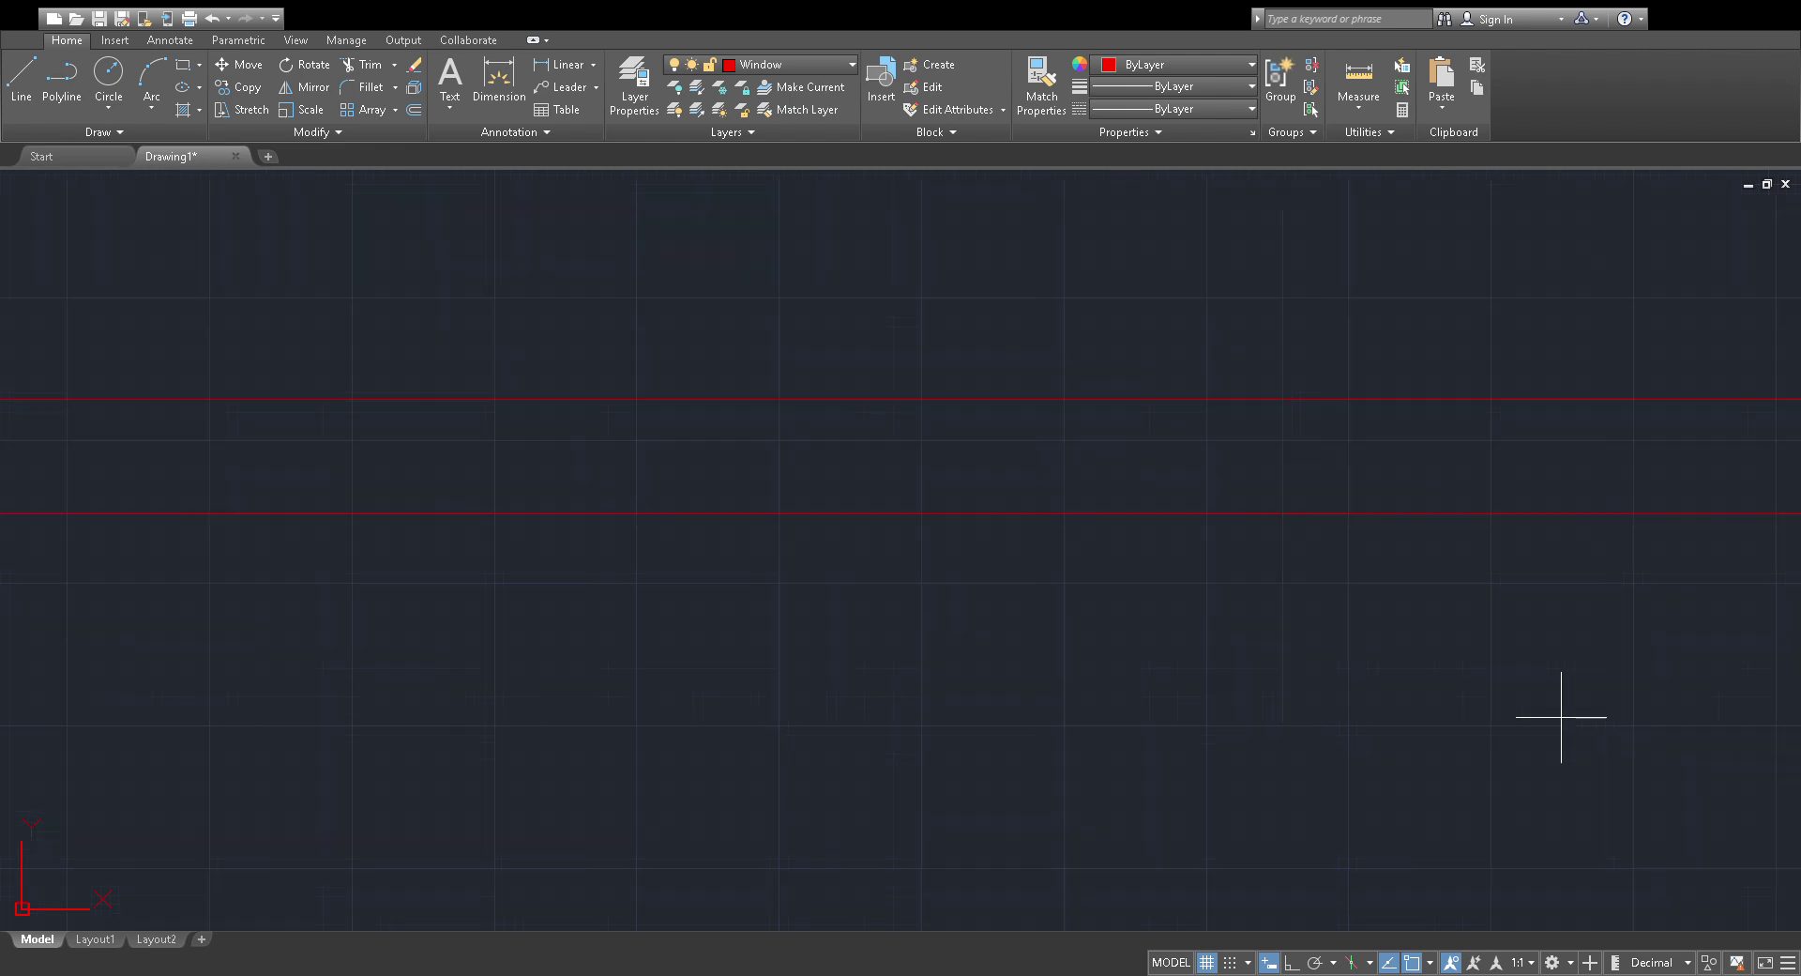
middle_drag(1466, 714, 436, 706)
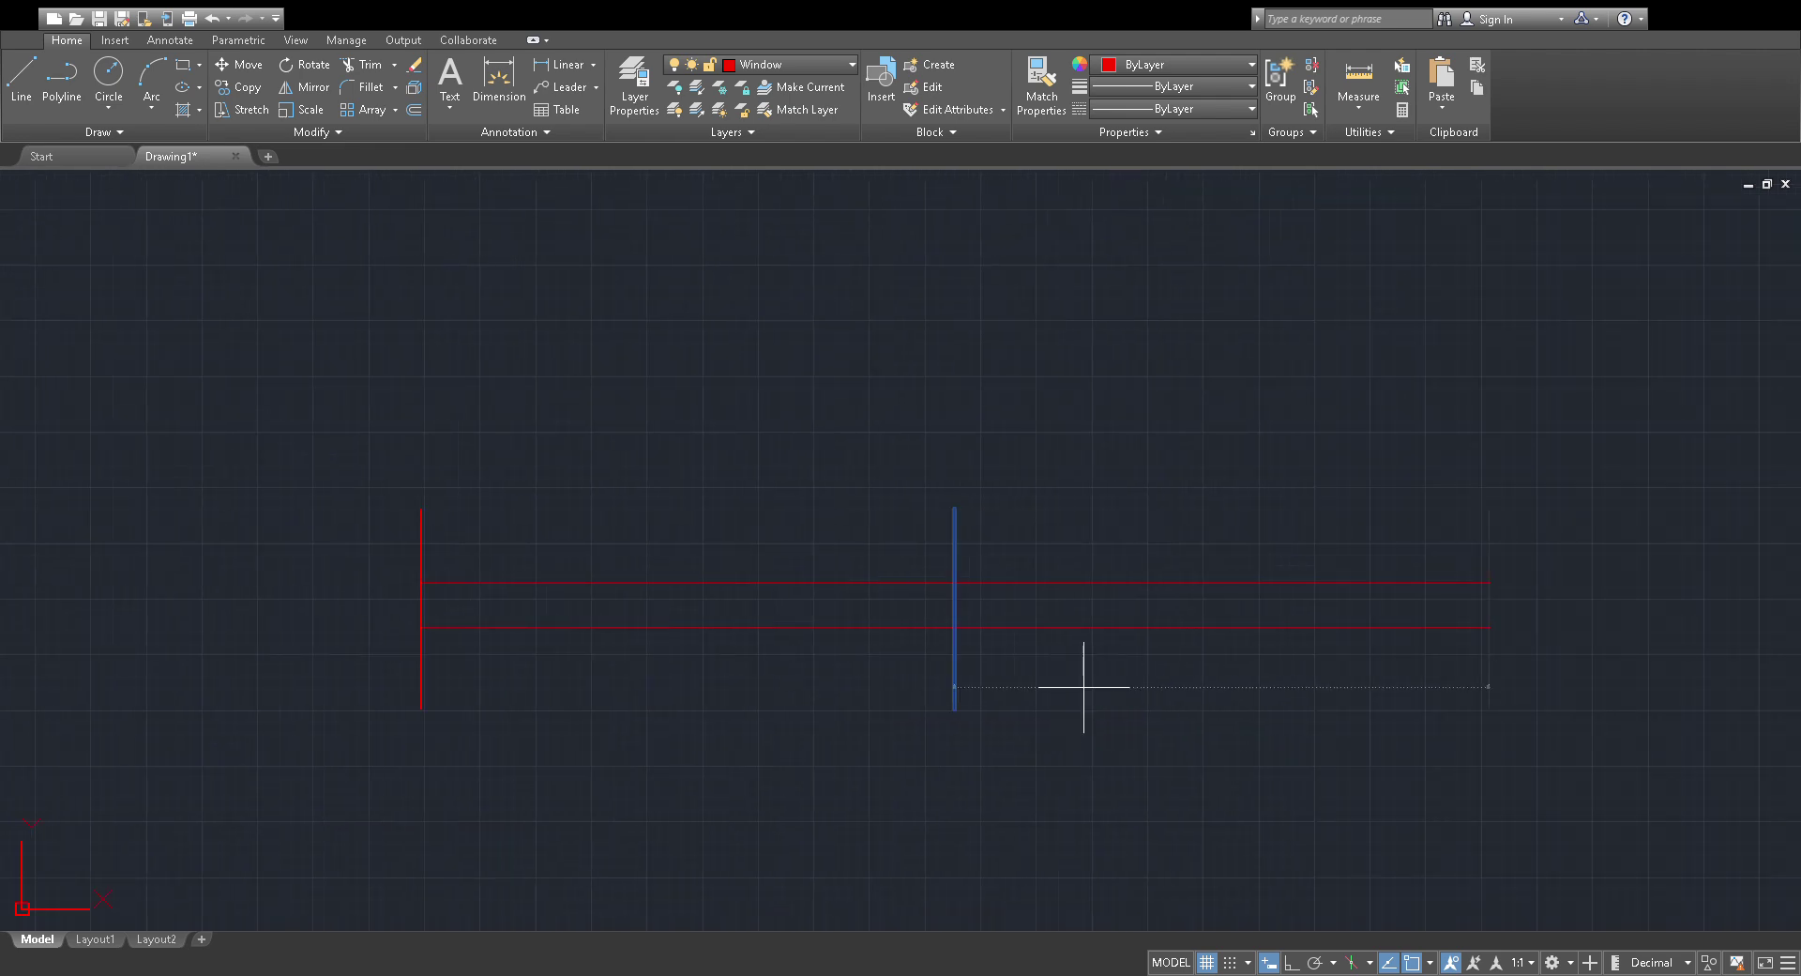
scroll(1473, 601, up, 10)
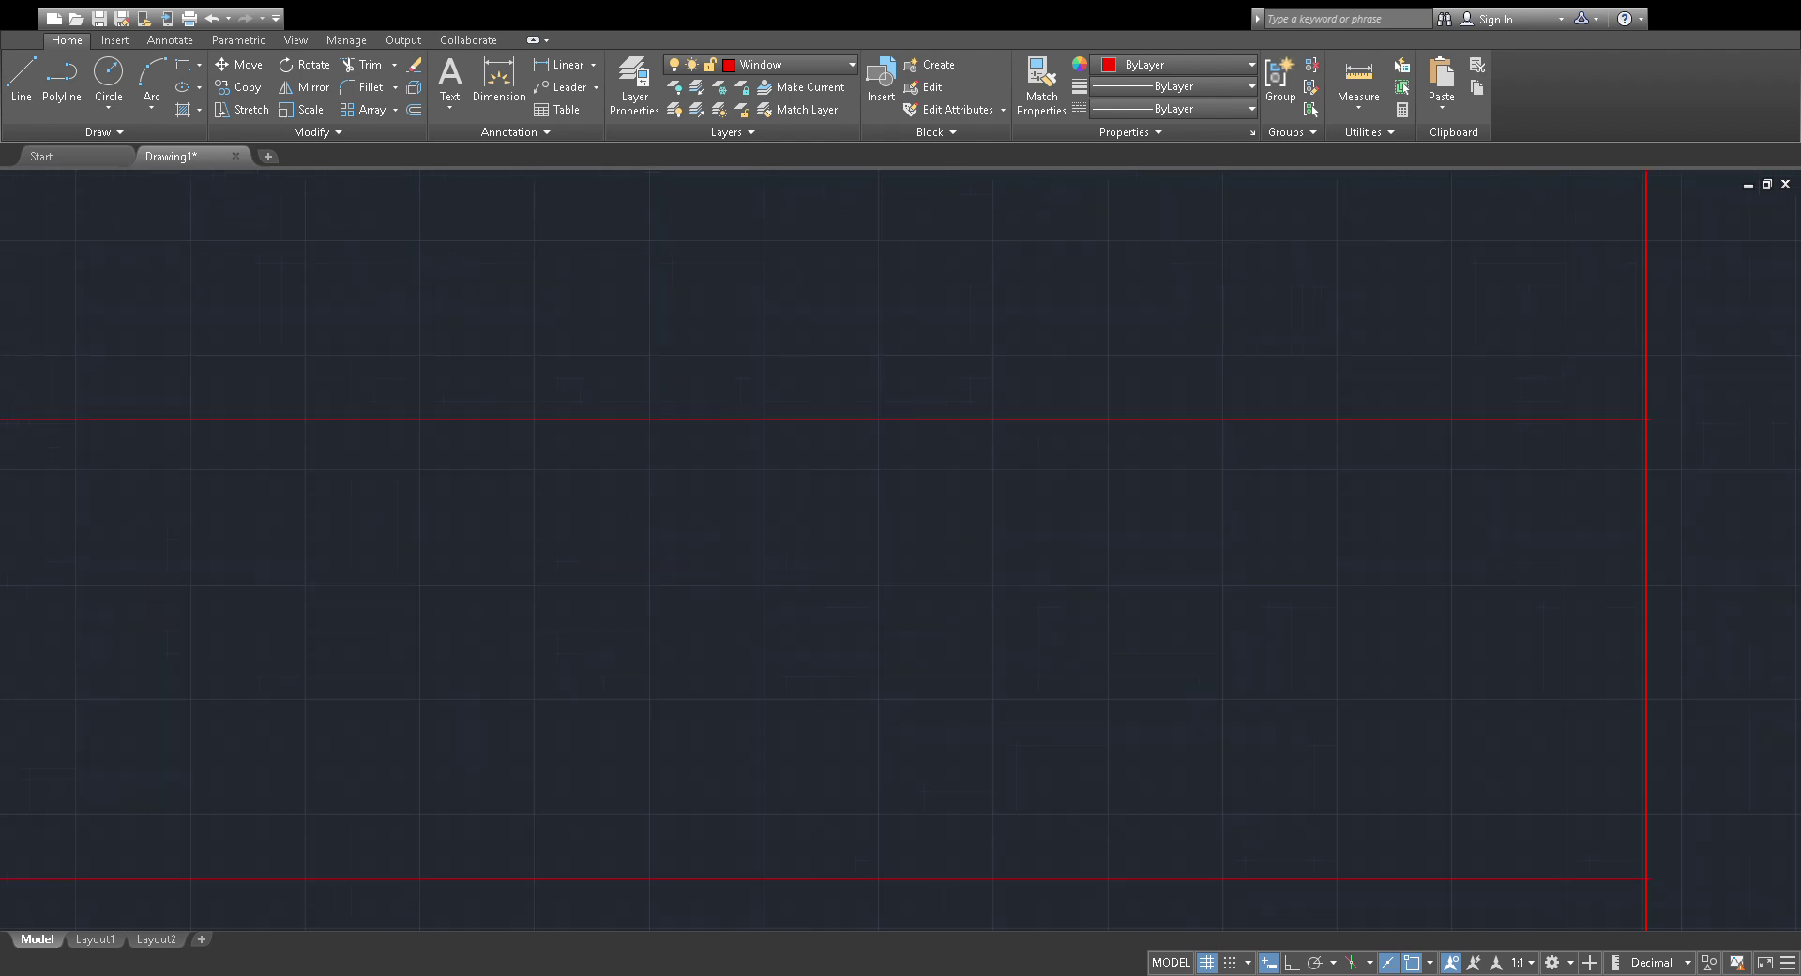
scroll(1471, 601, down, 4)
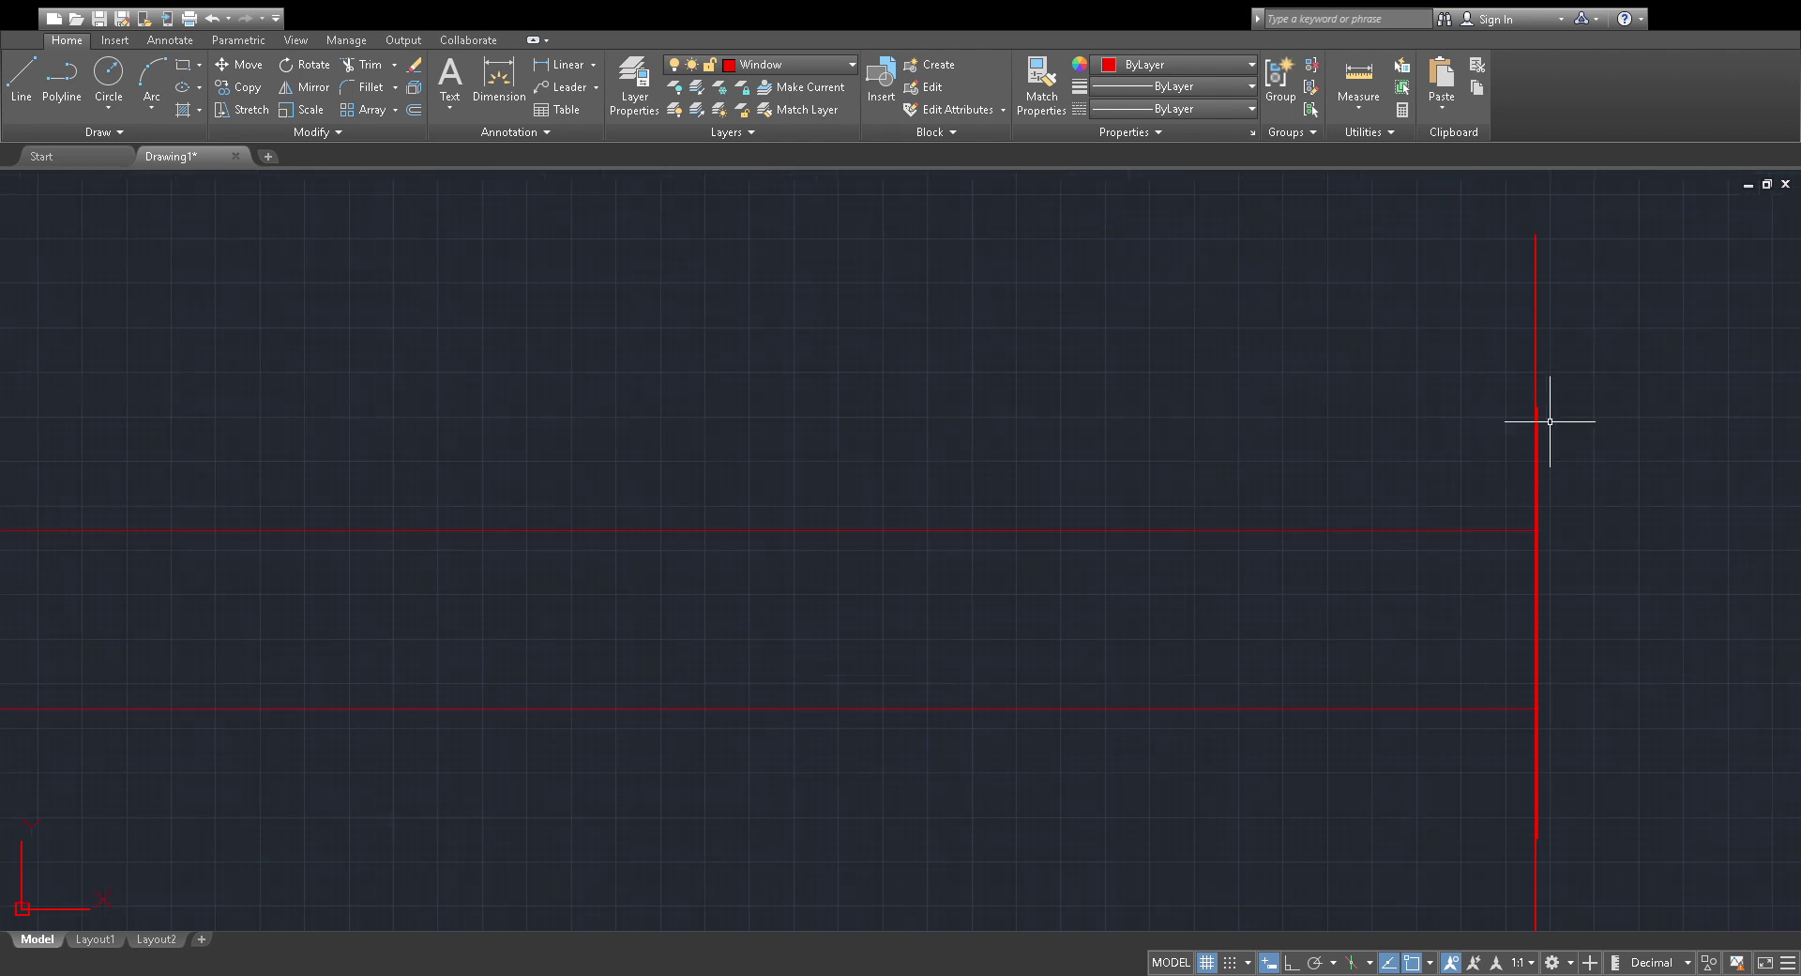
scroll(1534, 422, up, 4)
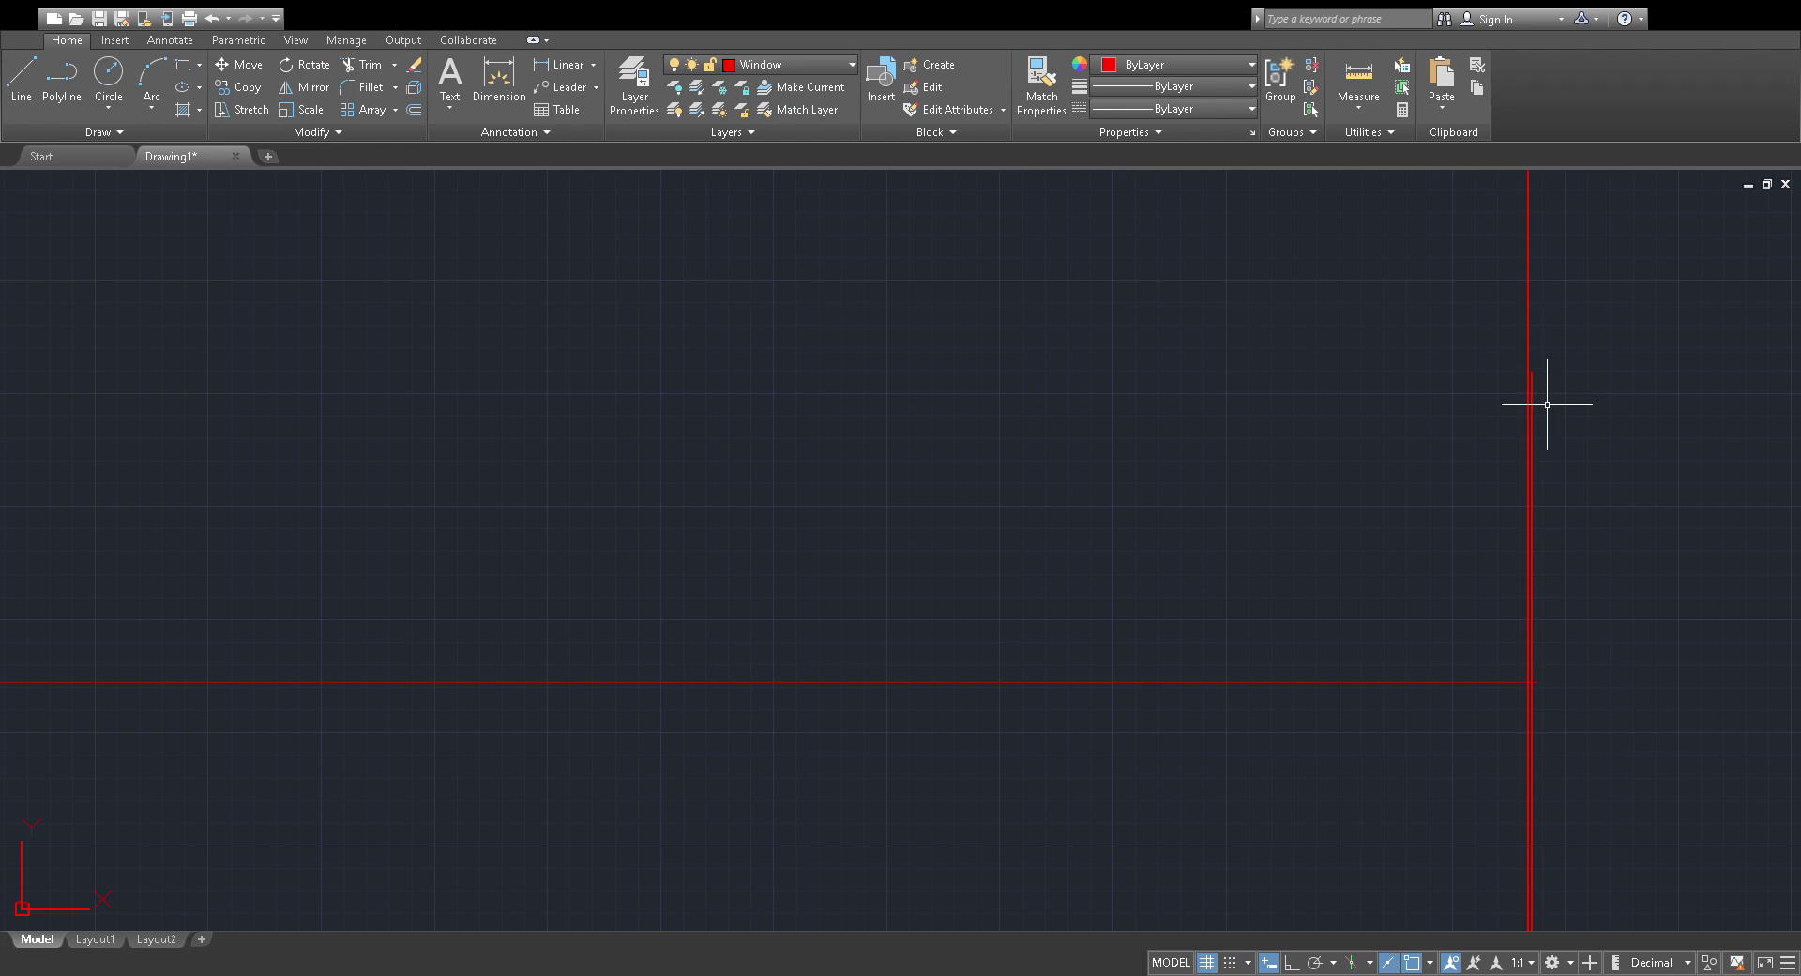
click(1531, 377)
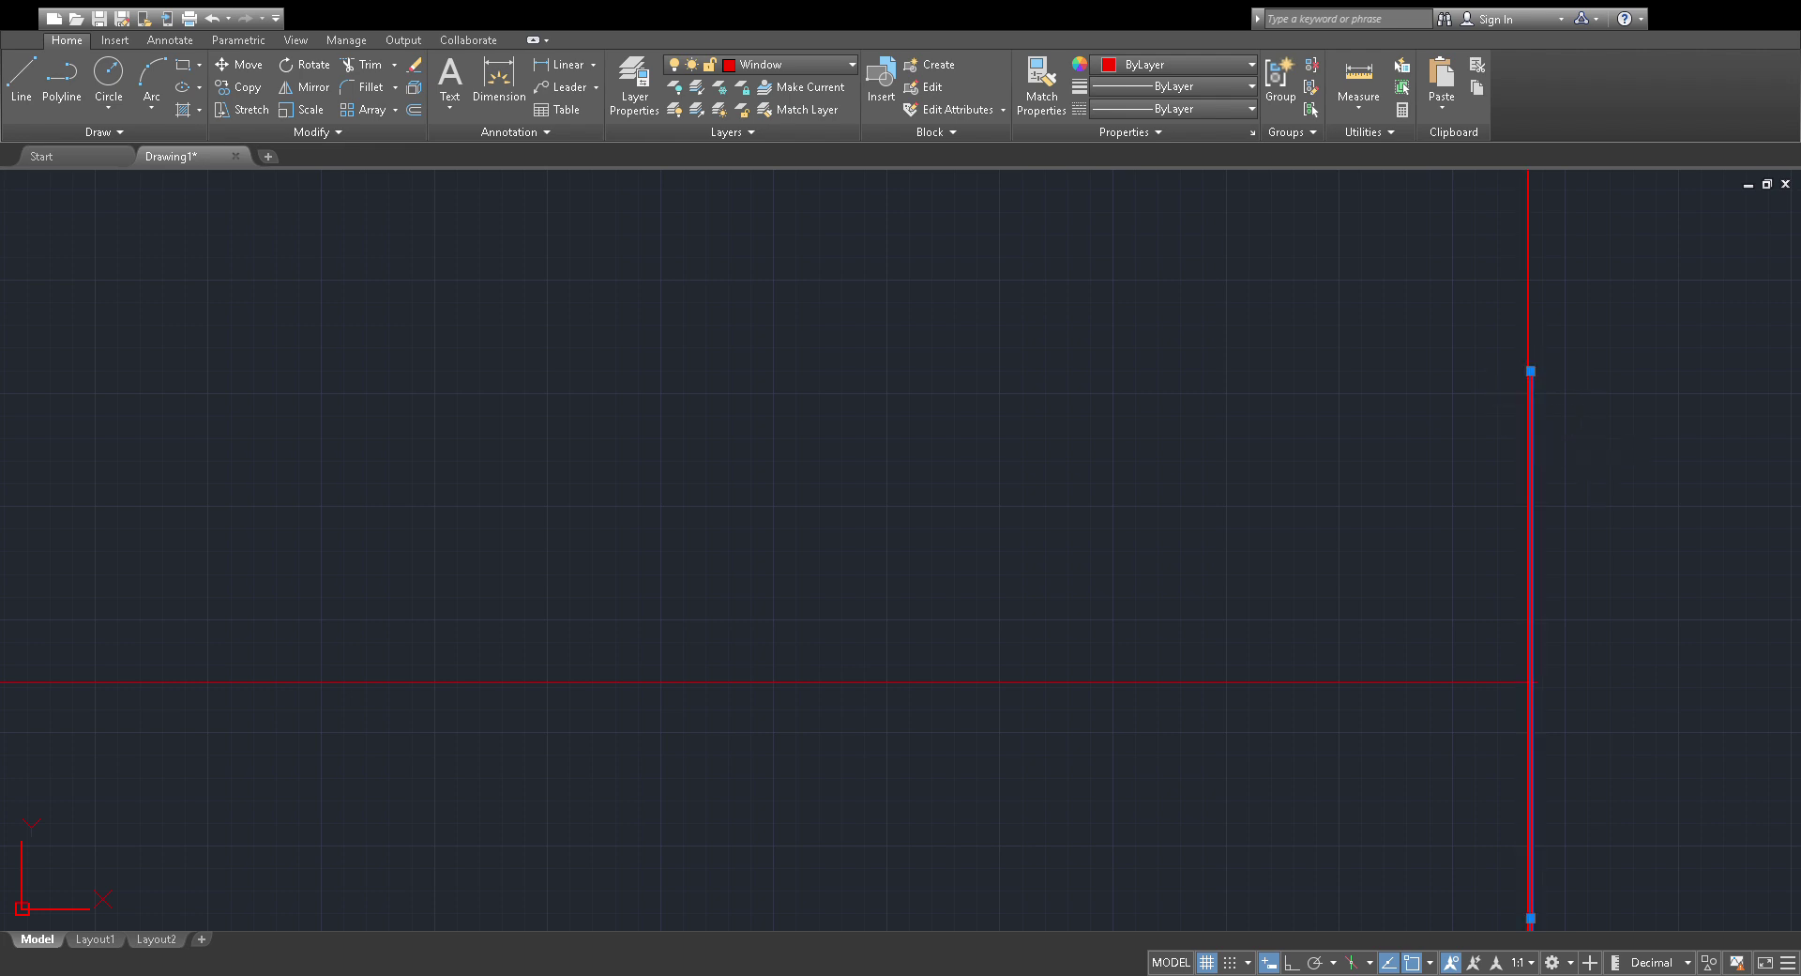
key(Delete)
scroll(1580, 532, down, 8)
scroll(1592, 580, up, 6)
scroll(1591, 582, down, 4)
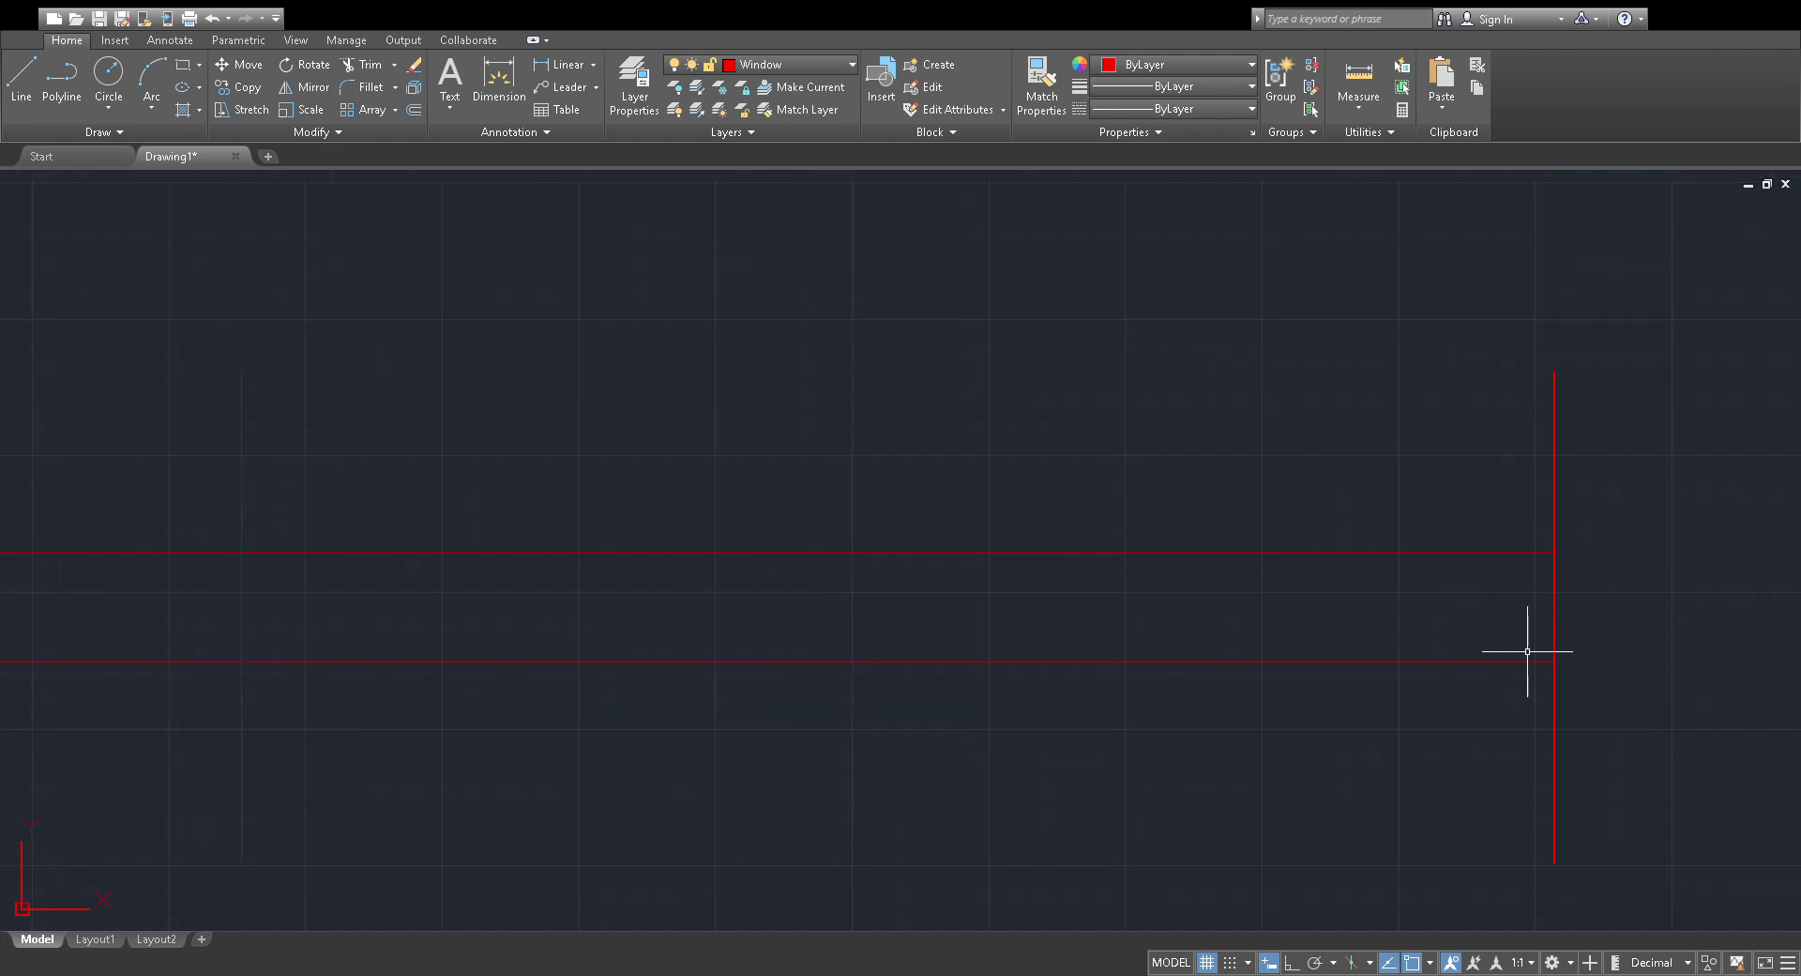
click(1554, 621)
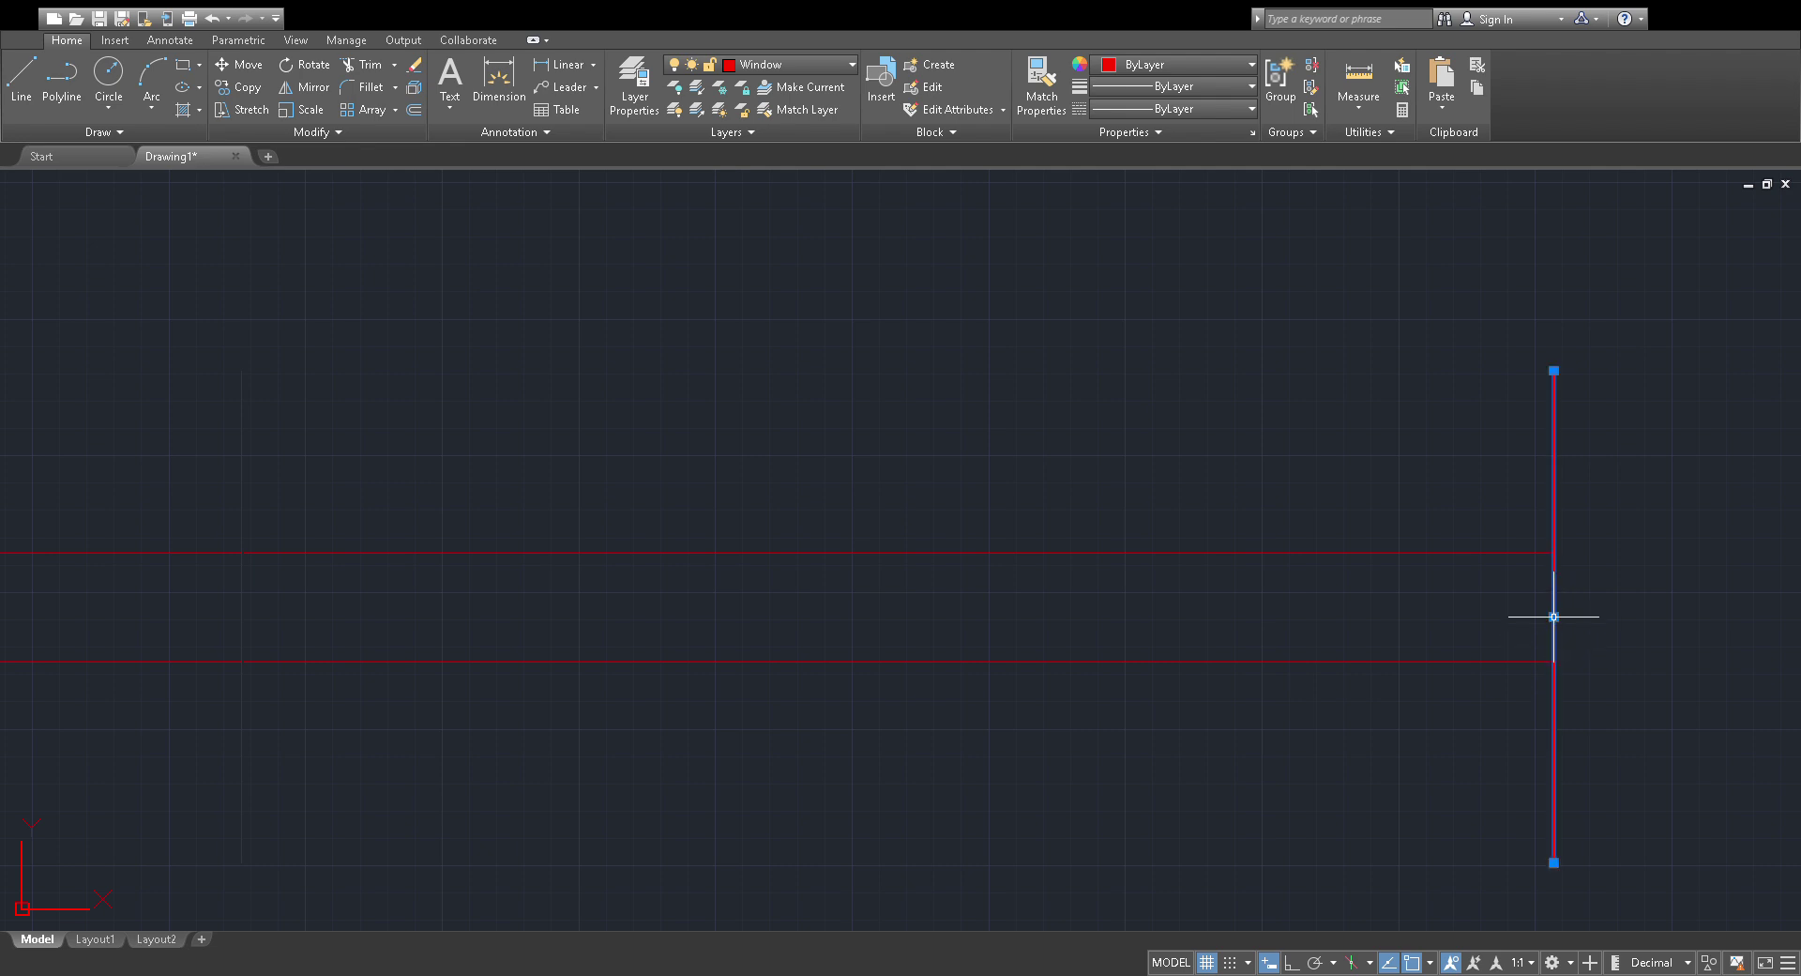
scroll(1578, 625, down, 4)
scroll(1586, 626, up, 5)
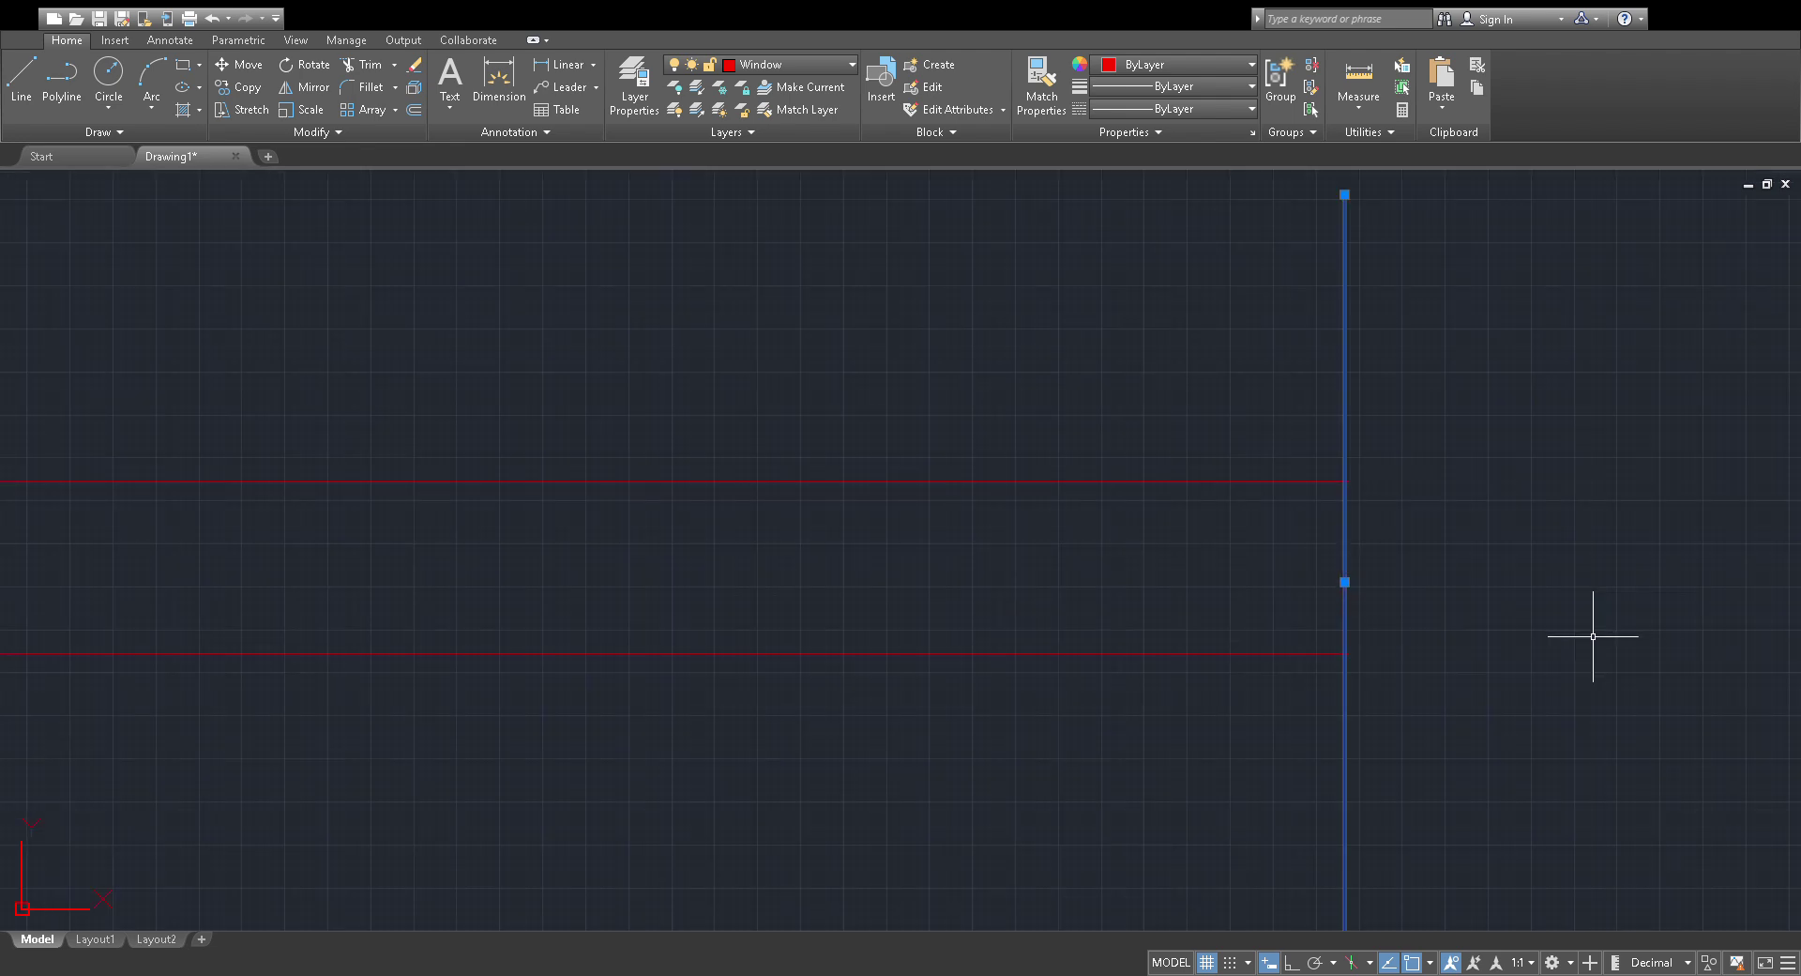
click(1344, 581)
scroll(1252, 882, down, 2)
scroll(1229, 683, down, 8)
key(Escape)
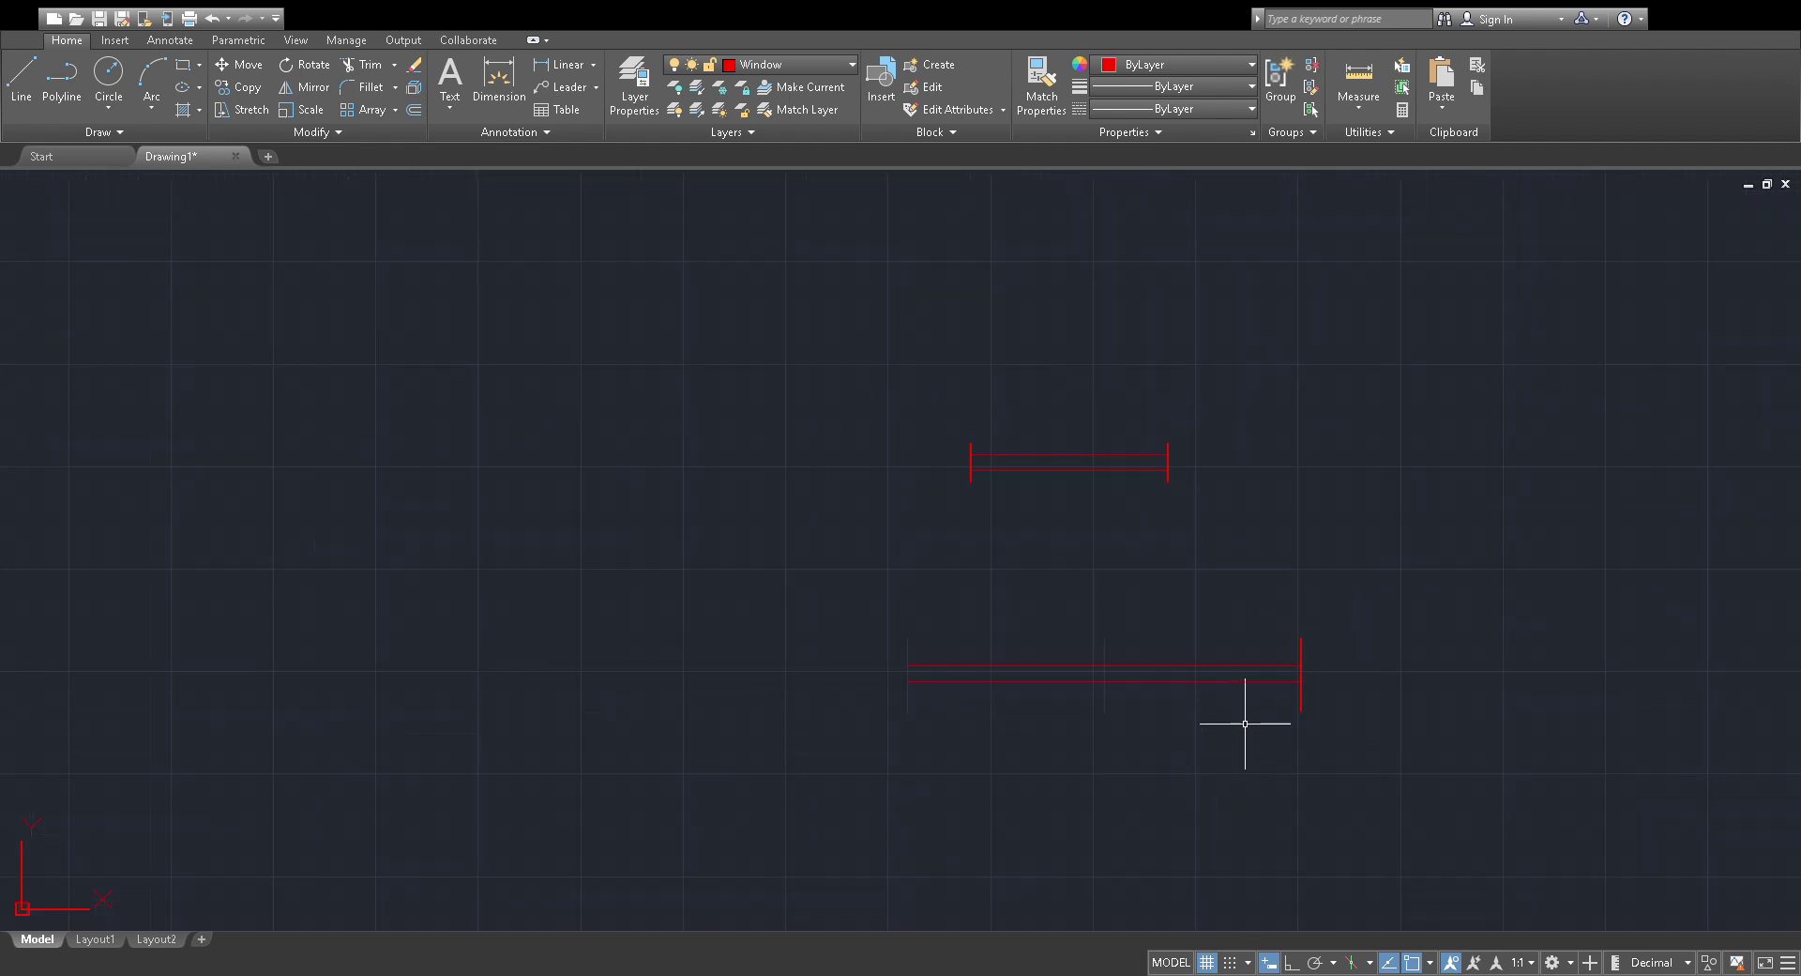
With object snap off, shift the right end line by its midpoint to align with the ends of the horizontal lines.
scroll(1309, 720, up, 8)
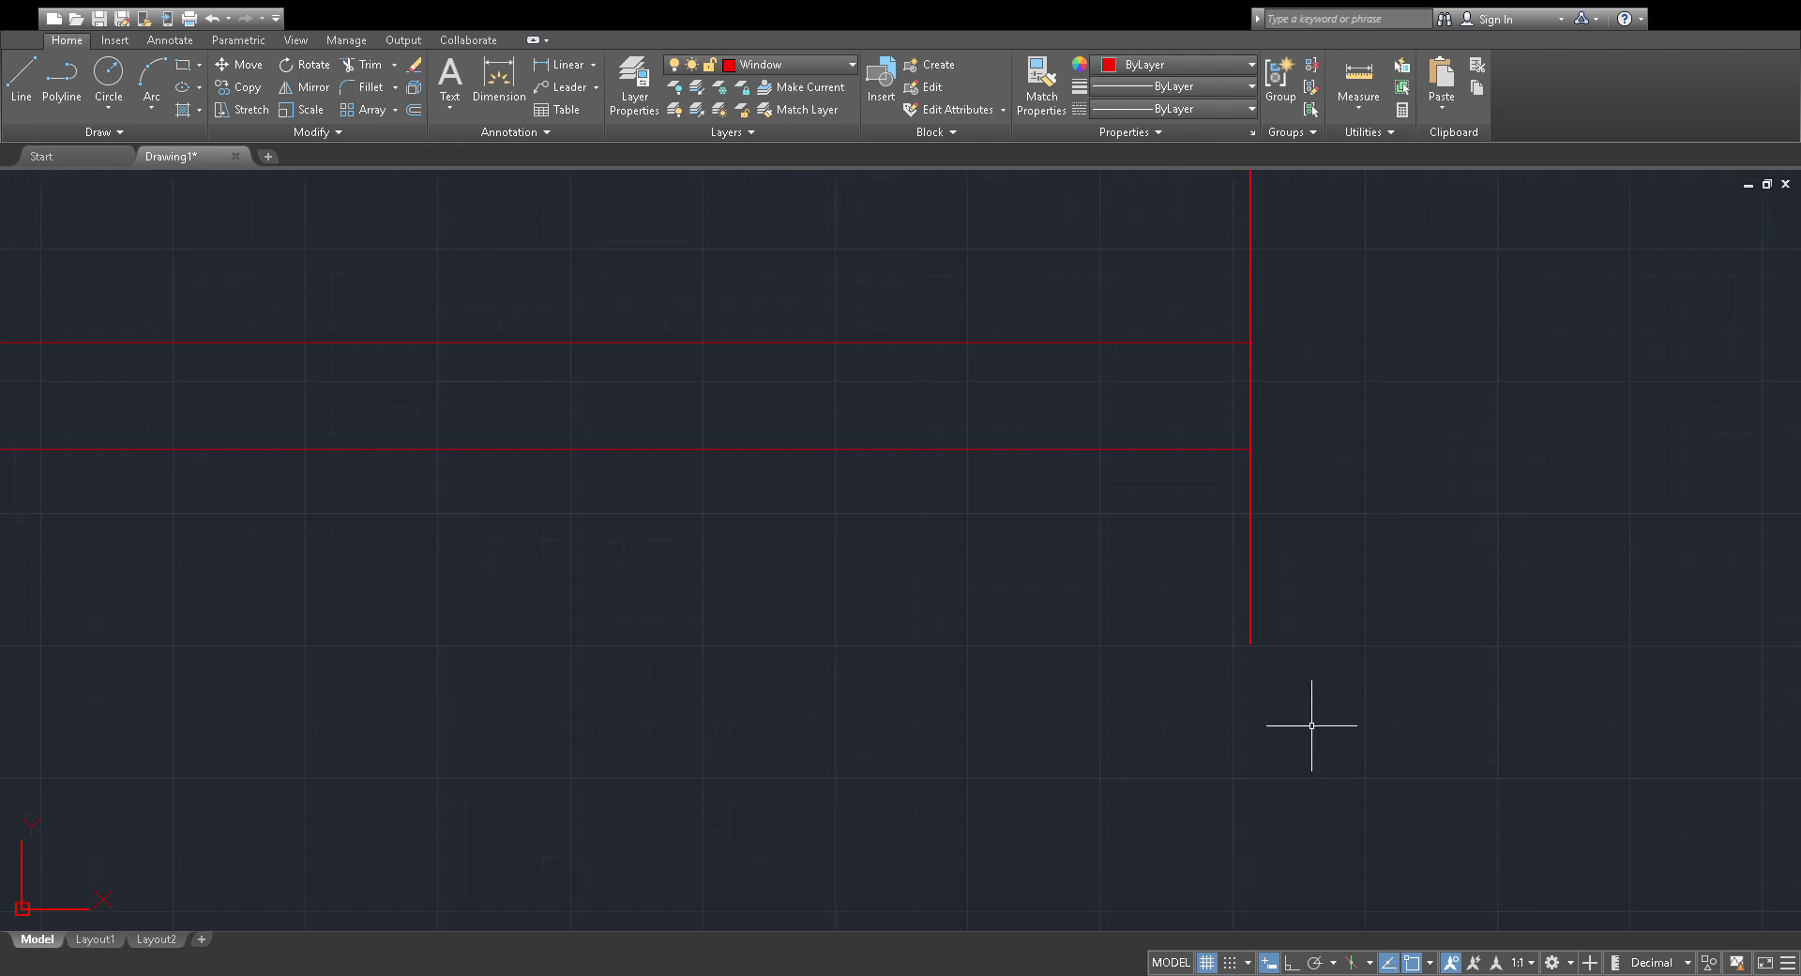
click(1249, 568)
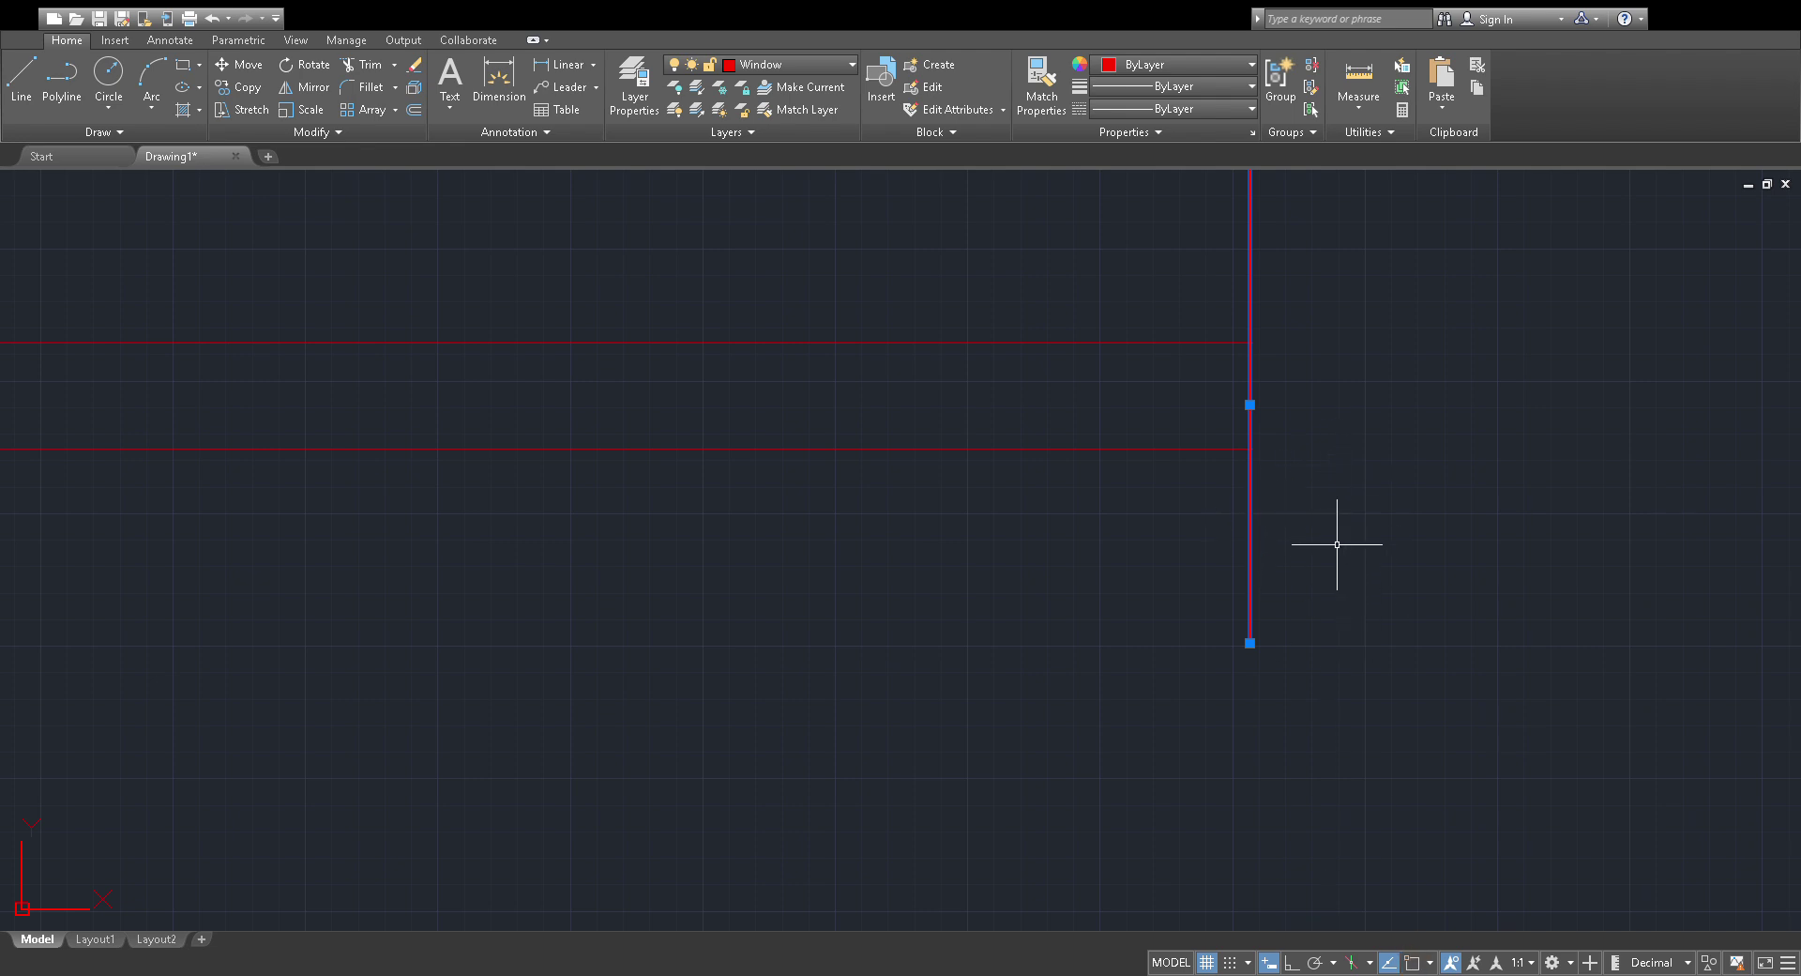
click(1257, 405)
scroll(1256, 401, up, 5)
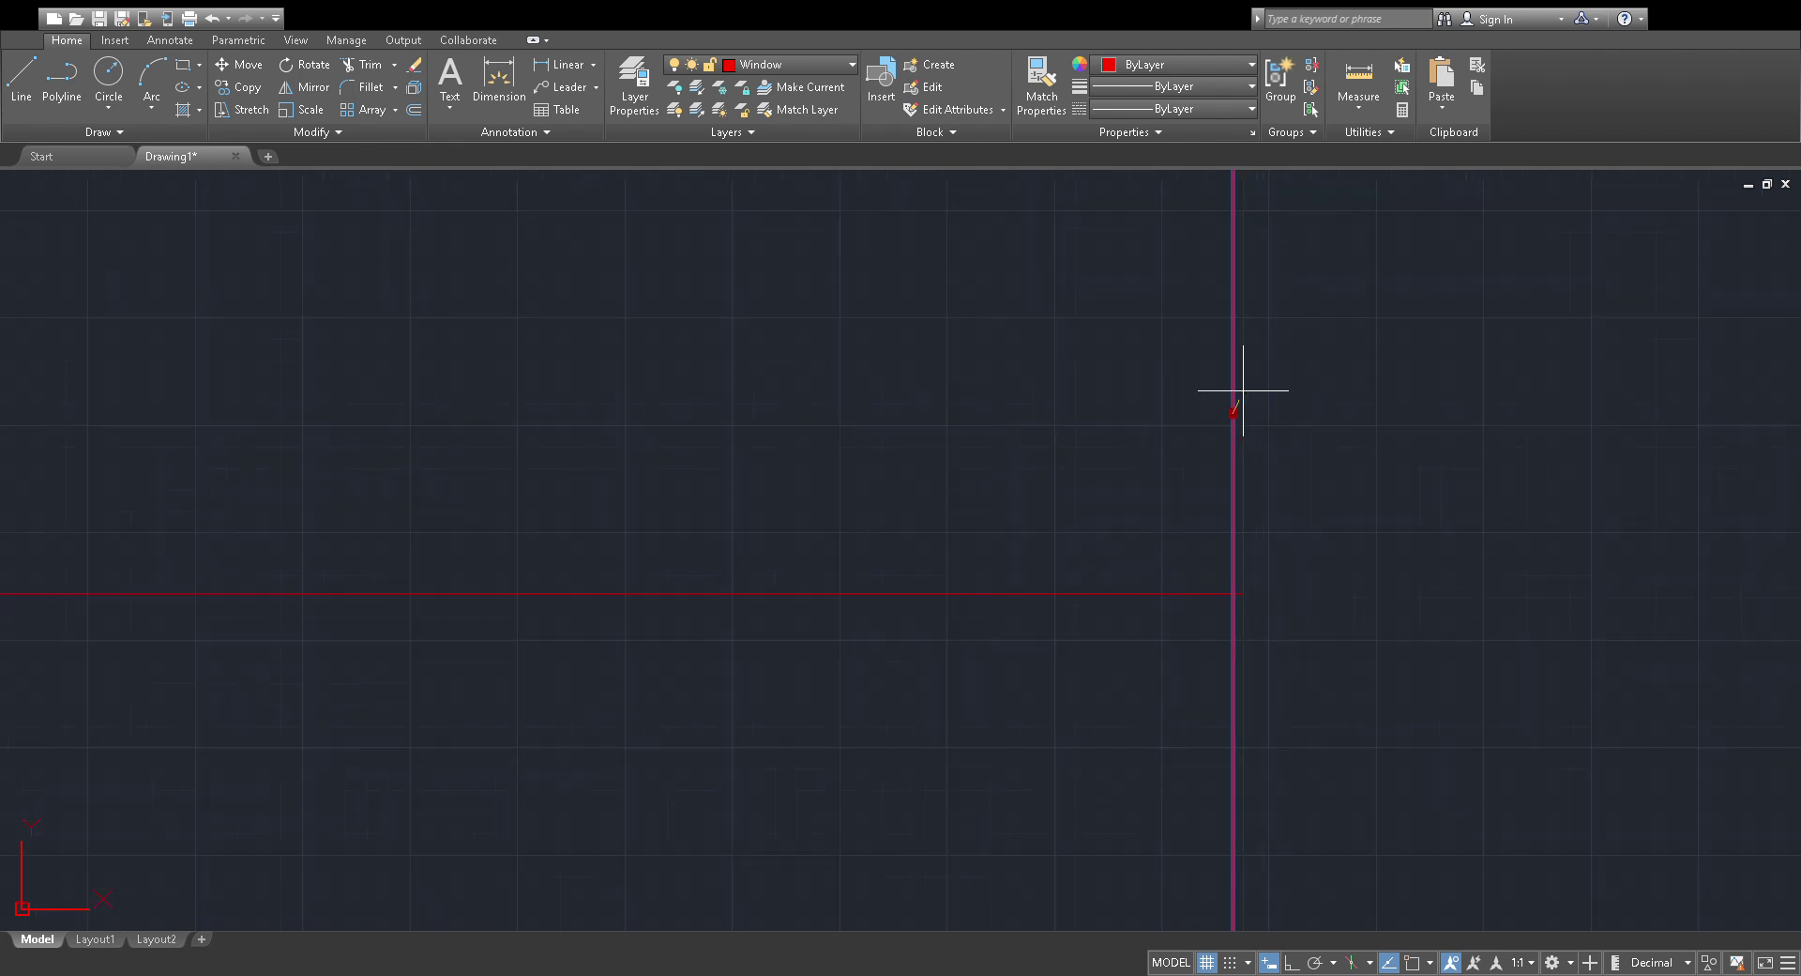
click(1243, 390)
scroll(1323, 346, down, 4)
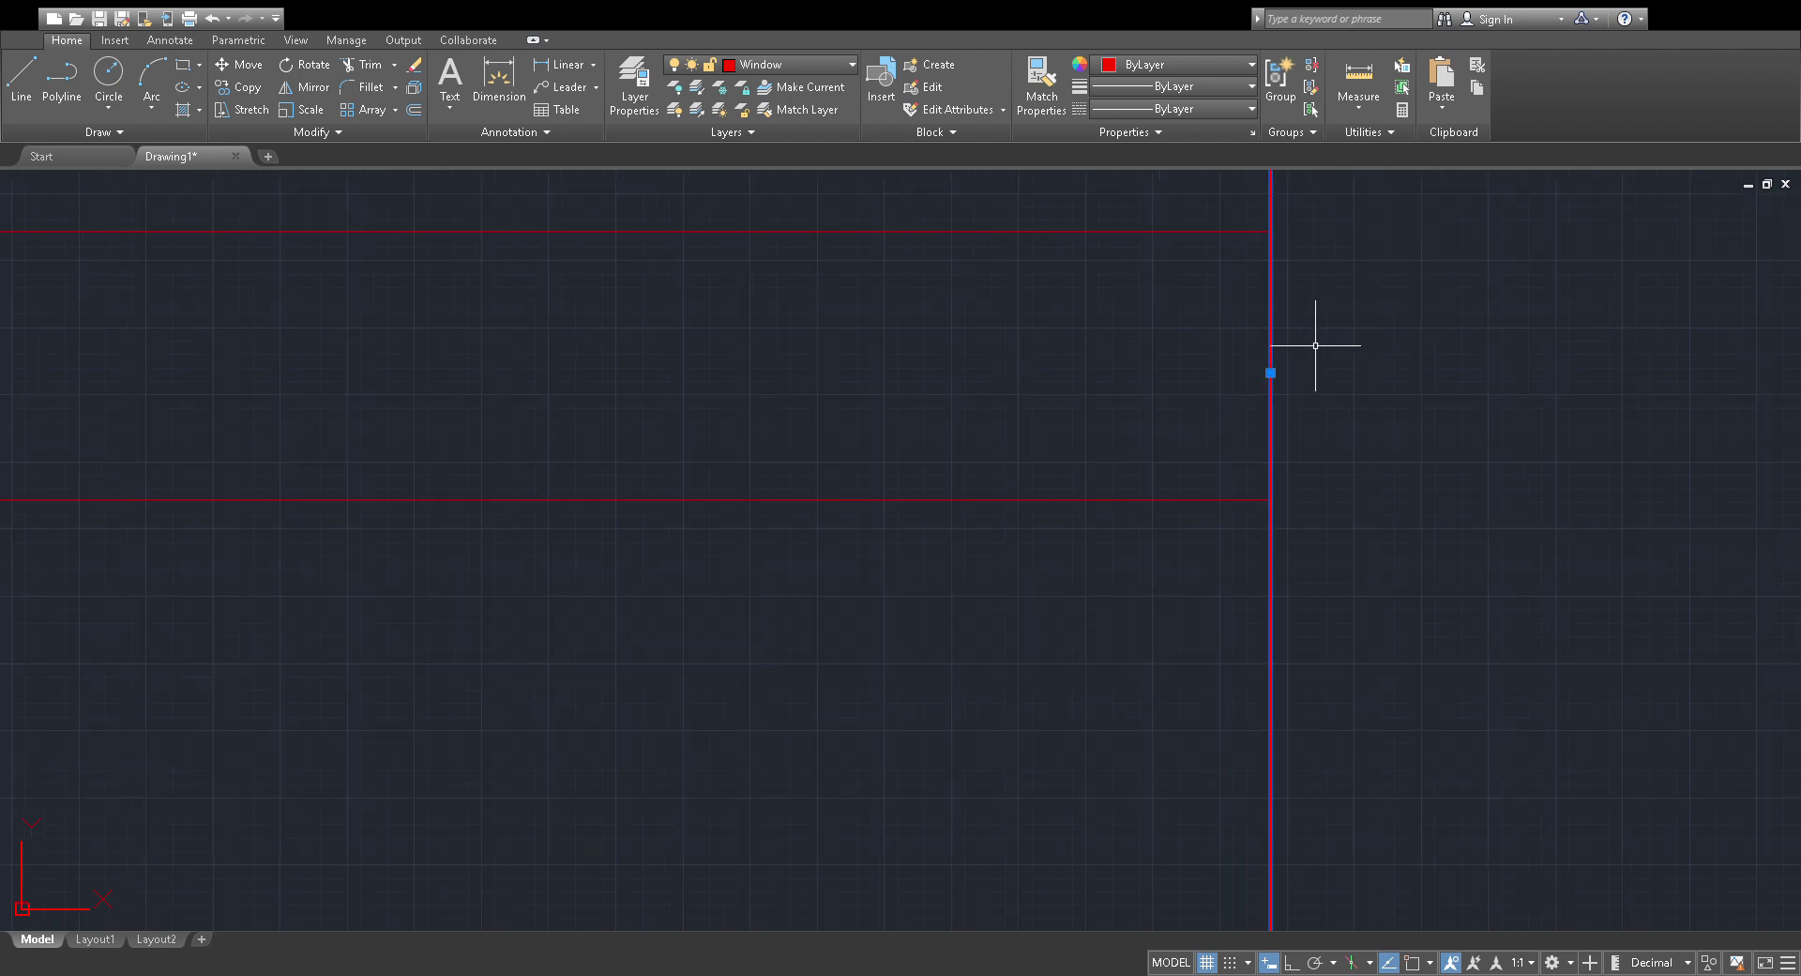
scroll(1200, 361, down, 4)
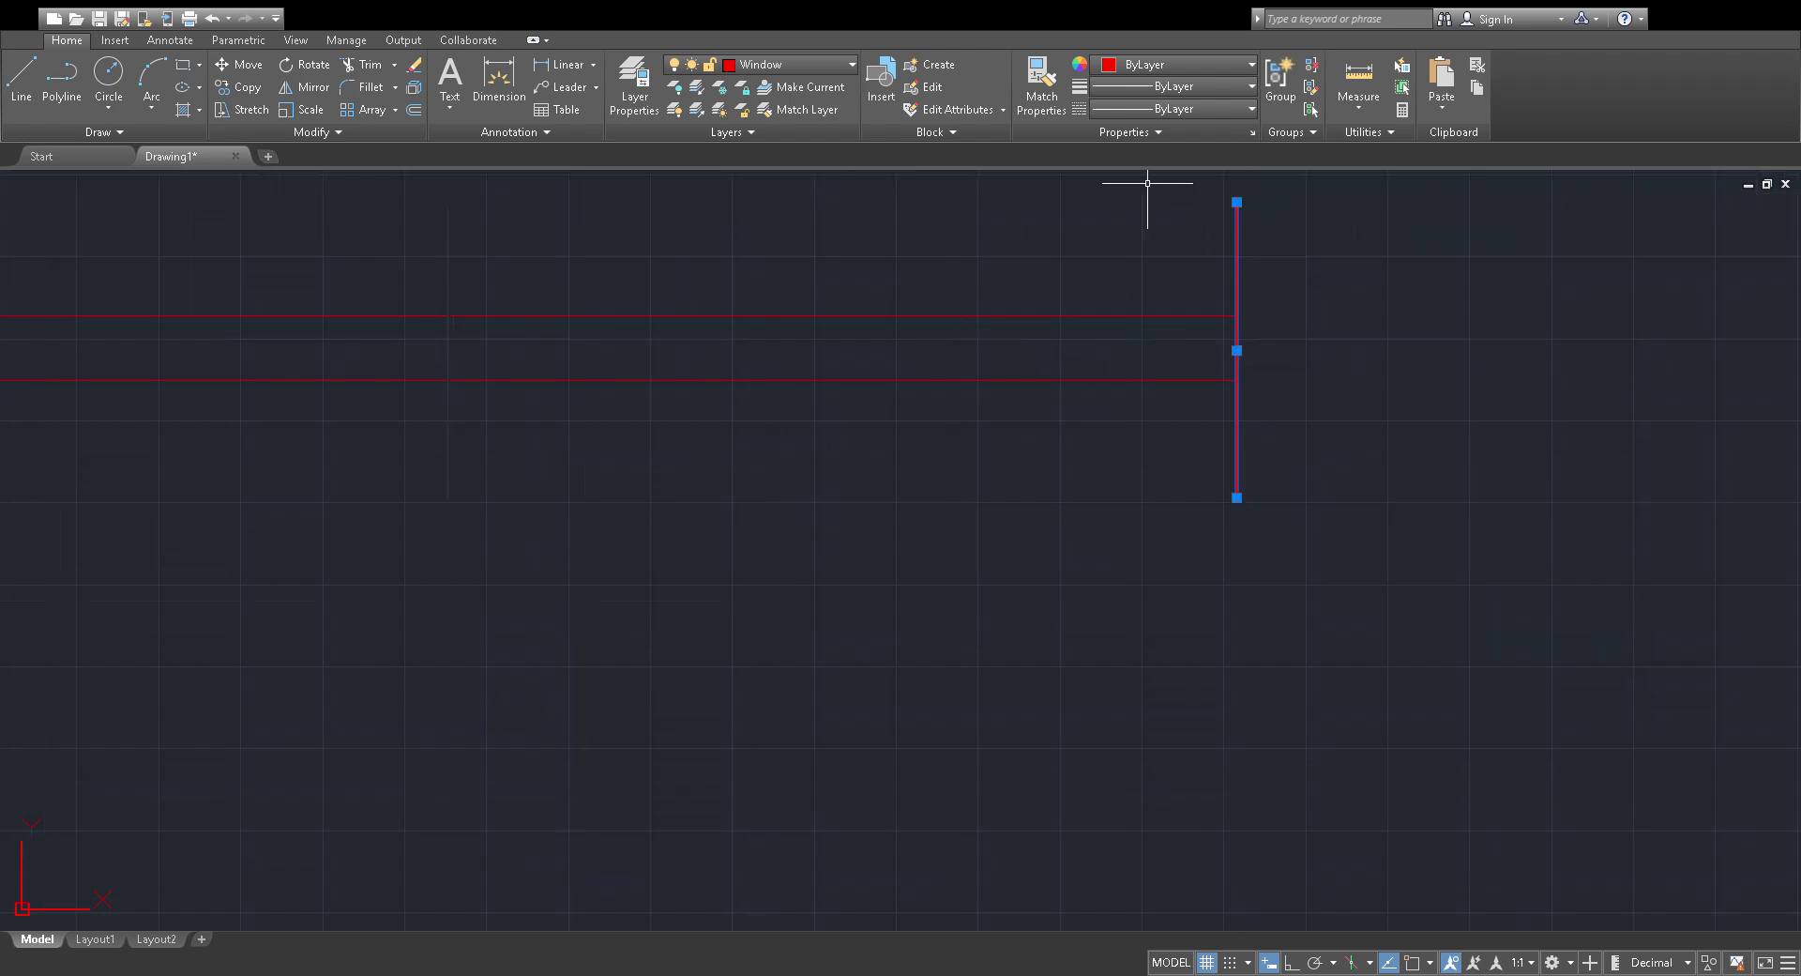
scroll(891, 305, down, 6)
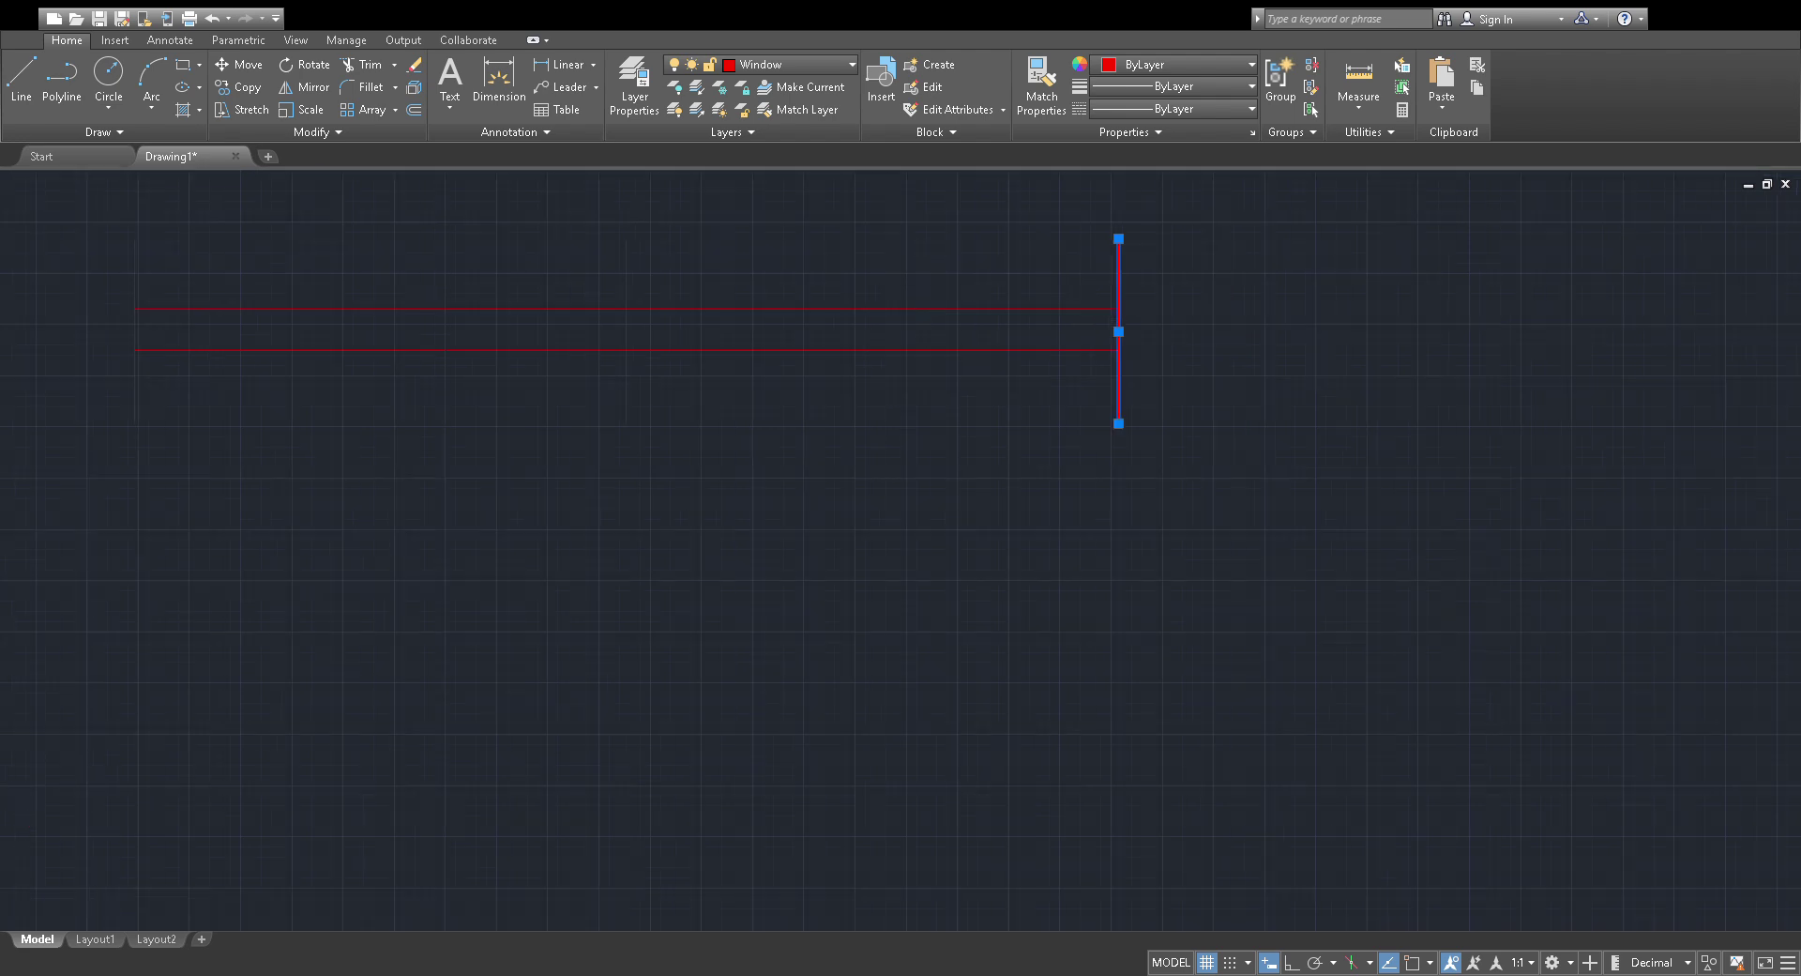
scroll(1162, 265, down, 6)
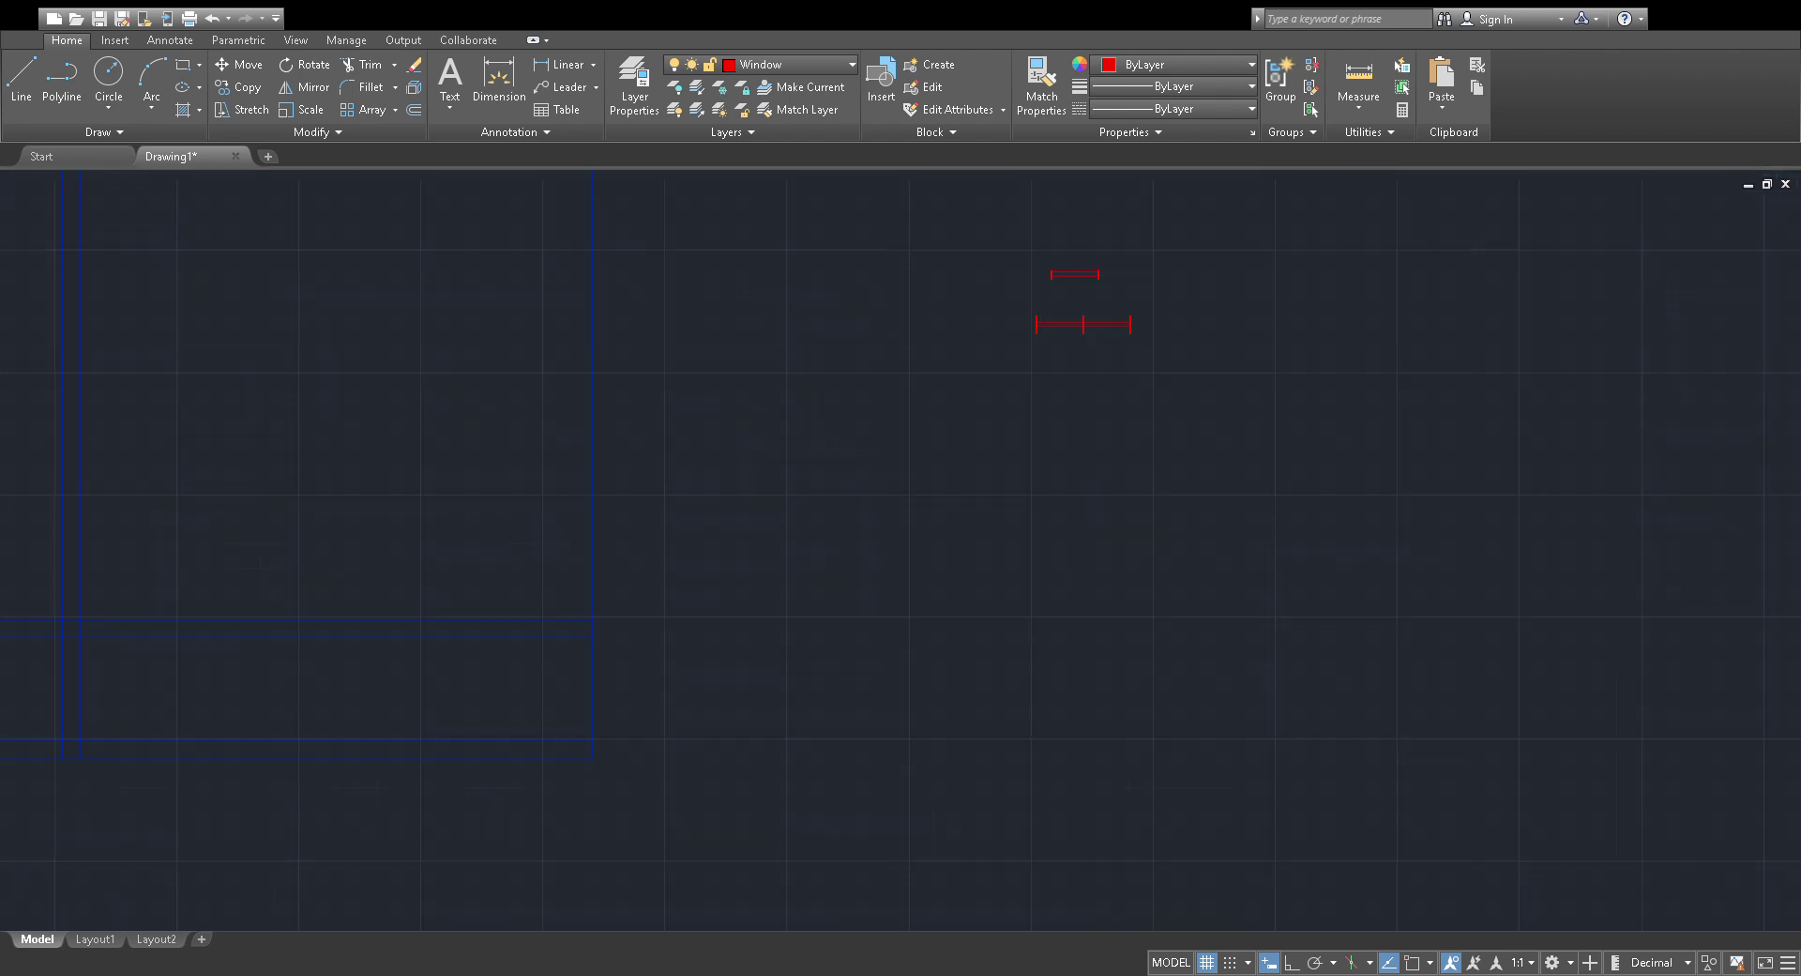
Copy the double-width window symbol and place the duplicate in the empty space below the original.
scroll(1149, 305, down, 2)
click(1174, 329)
click(1085, 377)
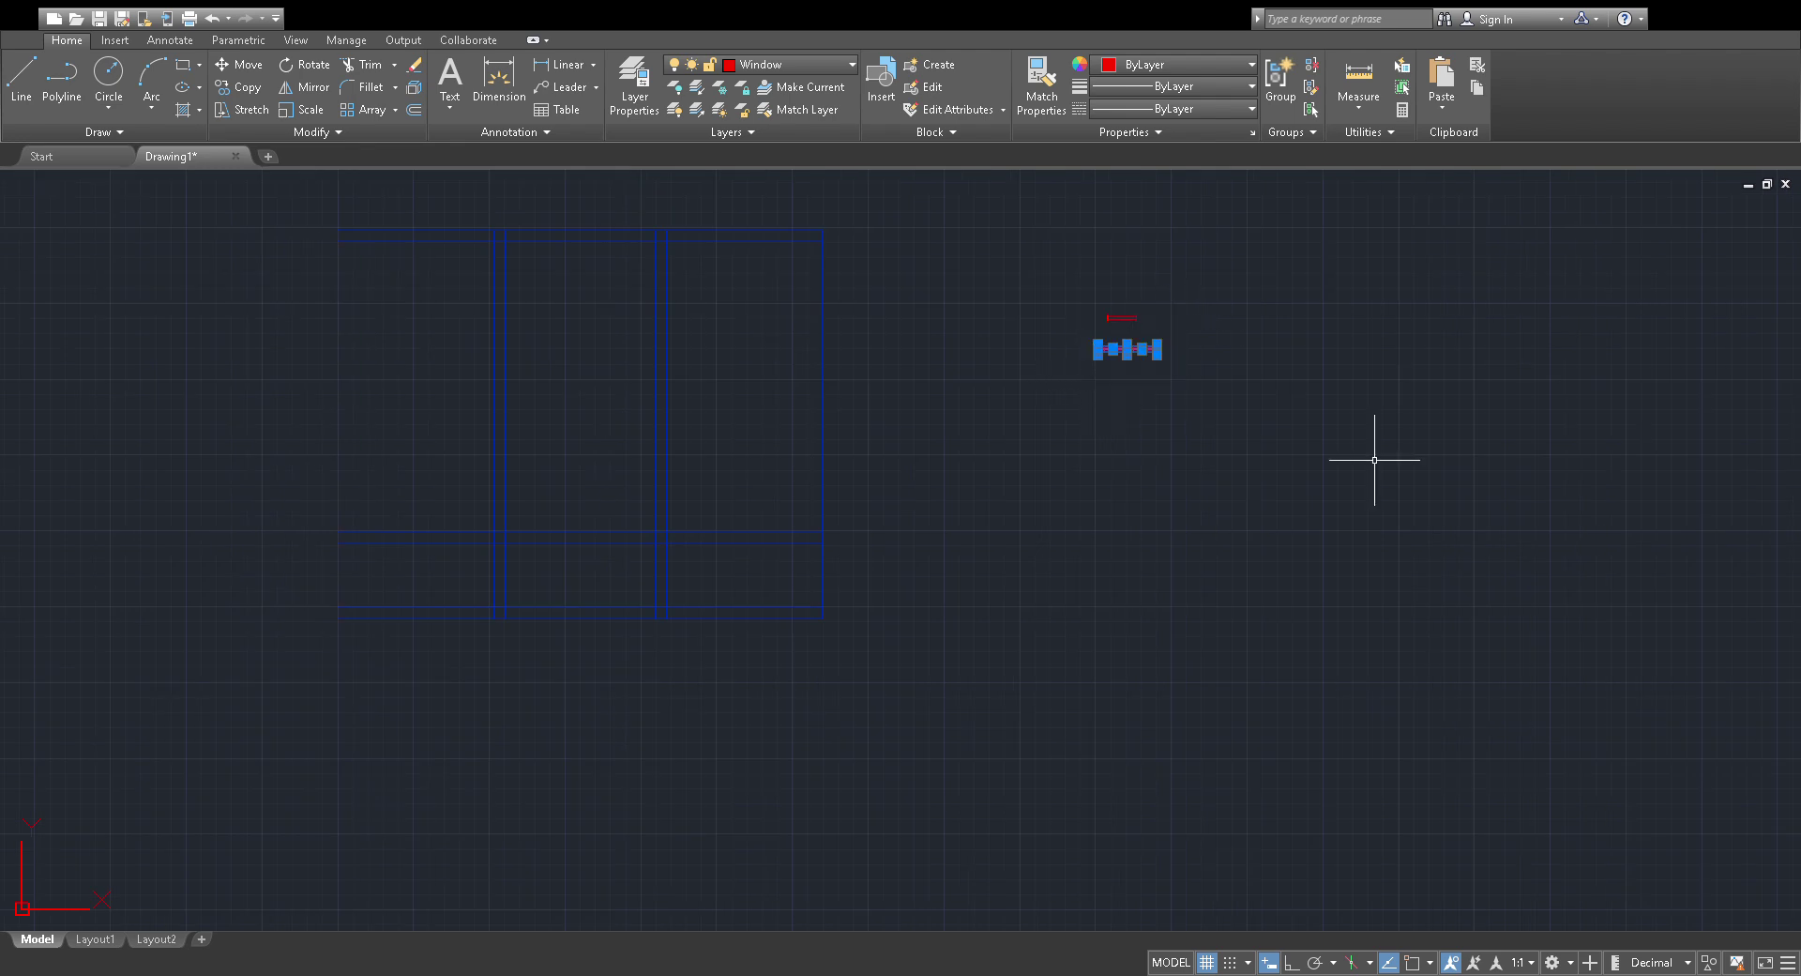
key(Escape)
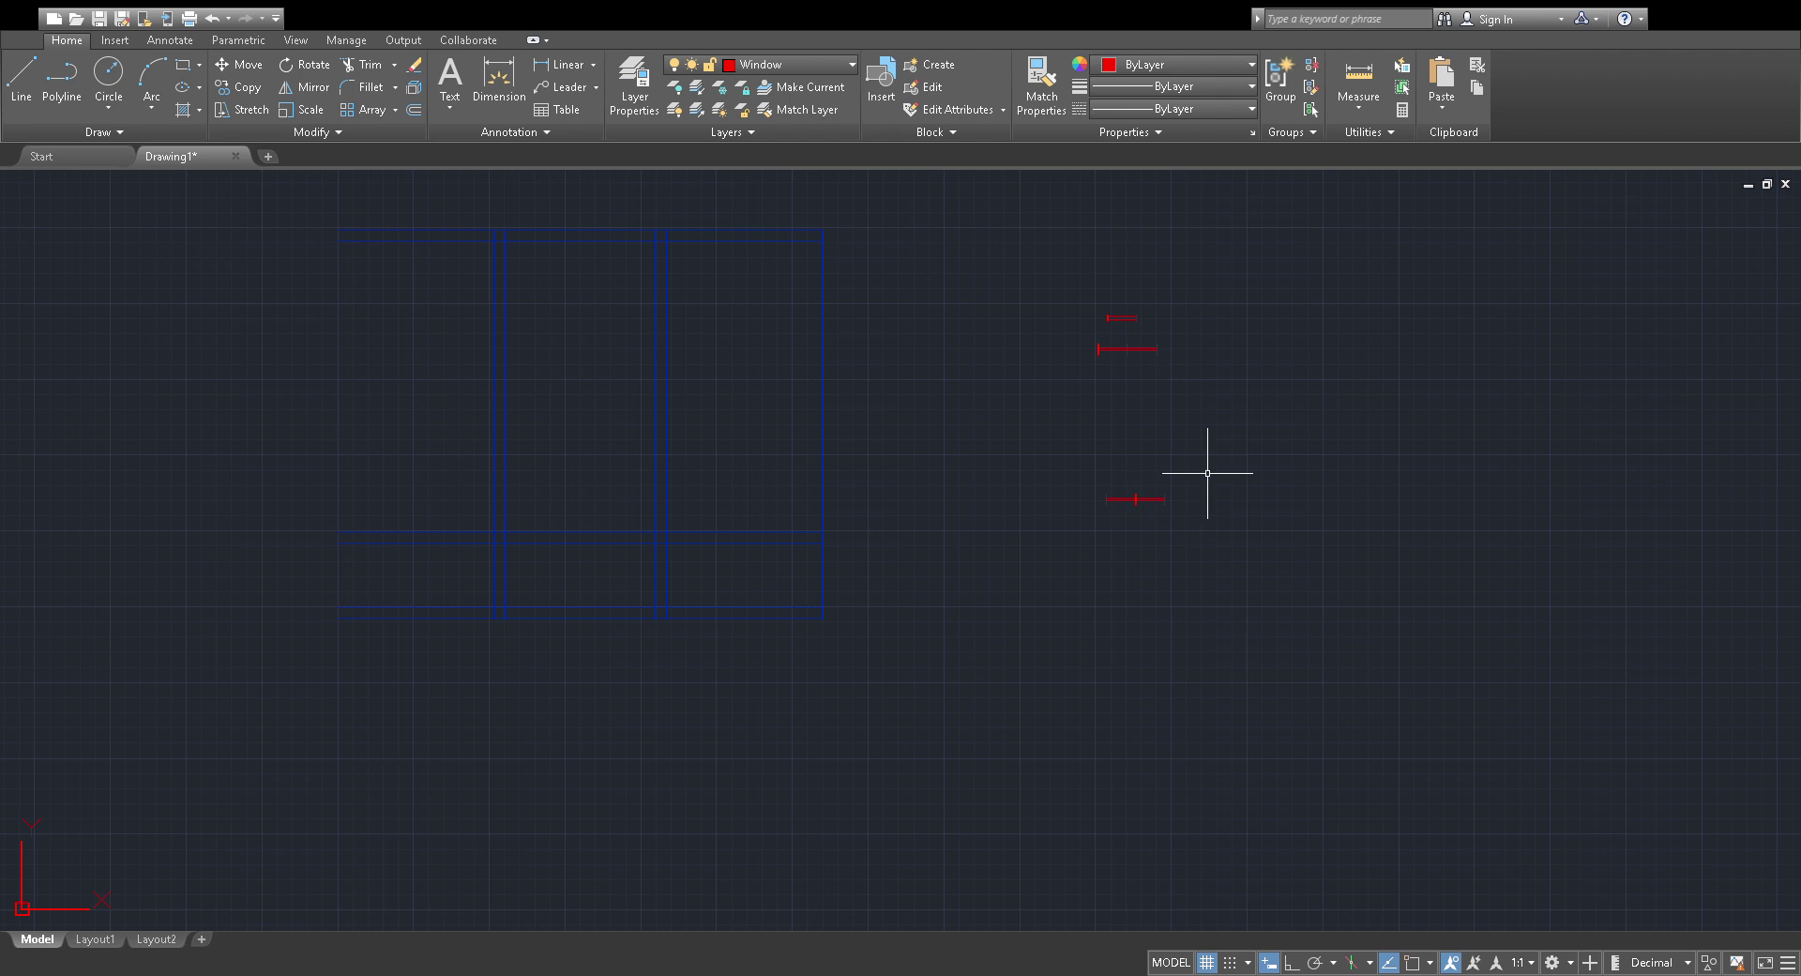
Rotate the duplicated double window about its left end so that it stands vertically.
click(1207, 472)
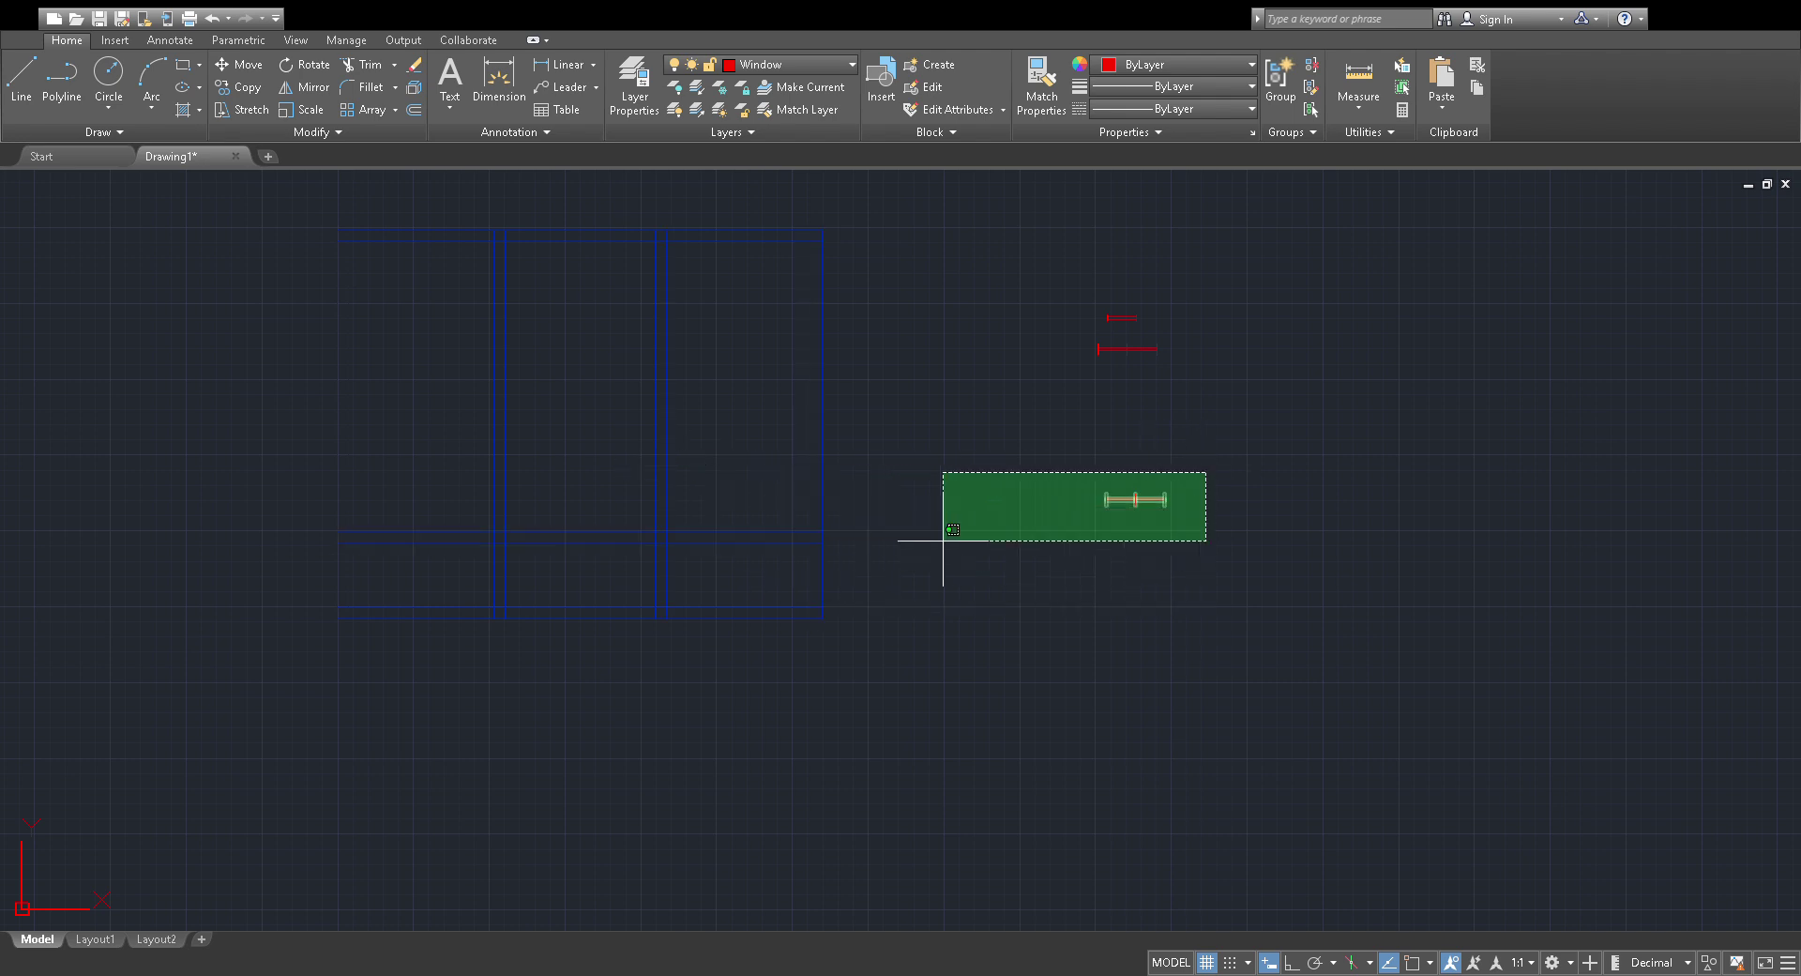
click(1058, 538)
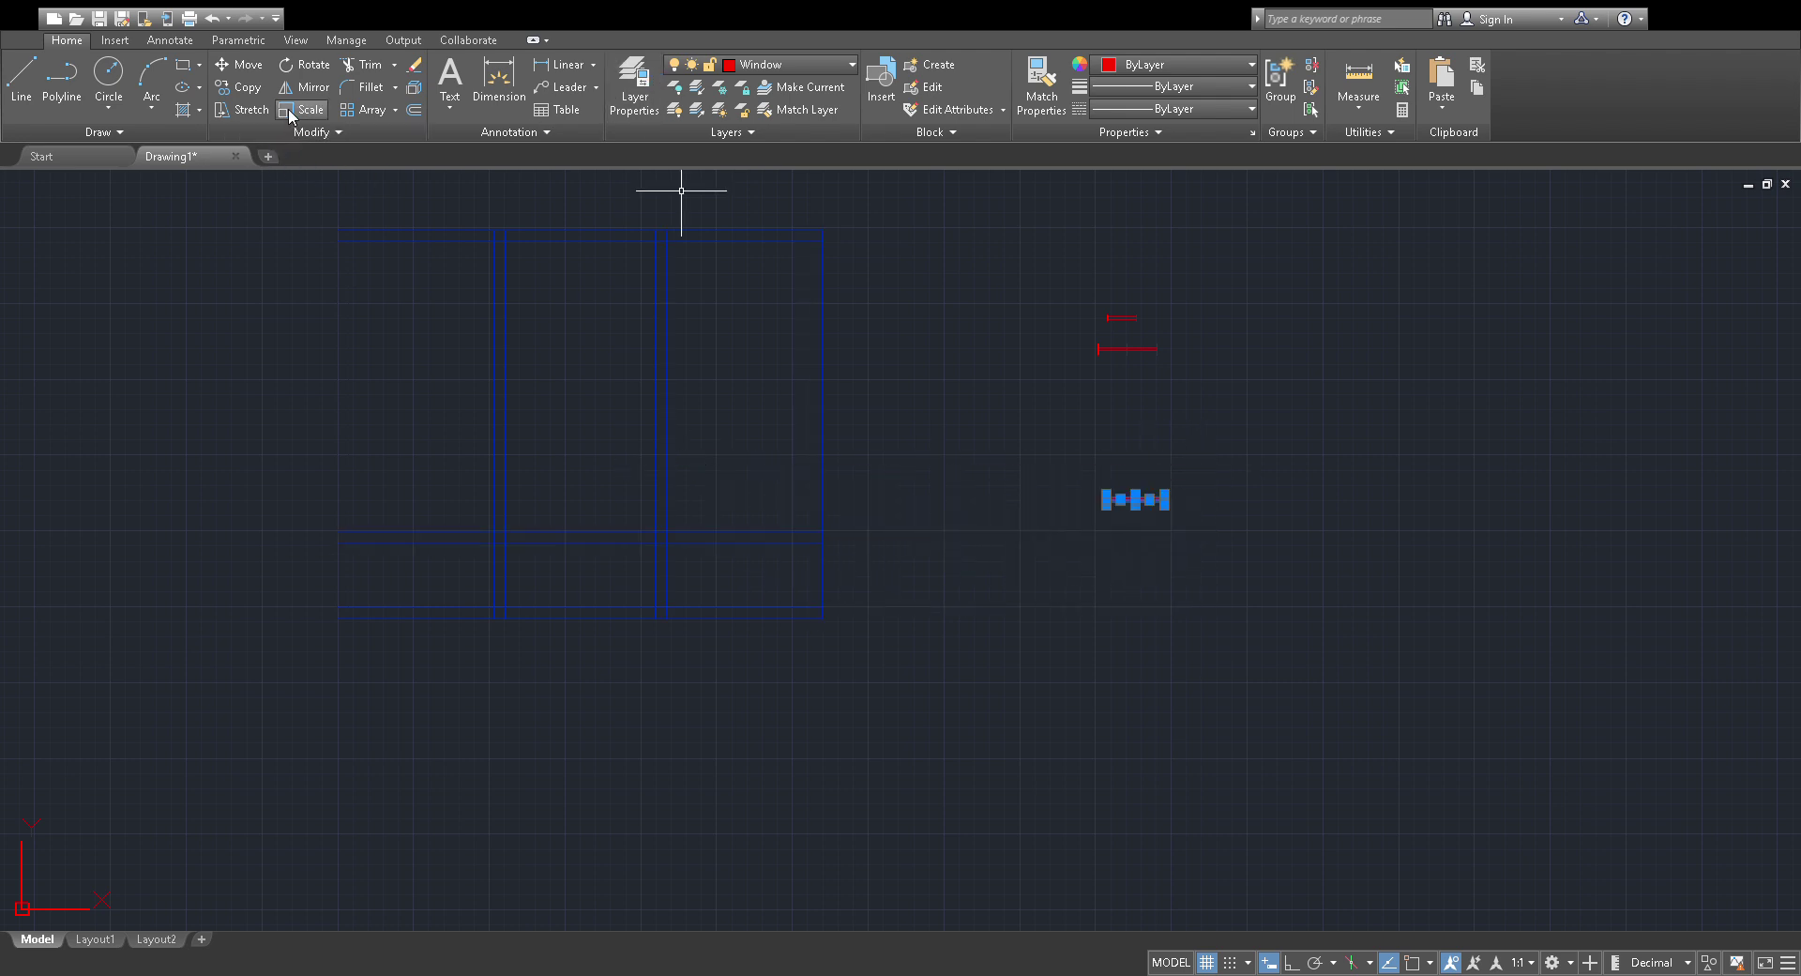
click(327, 91)
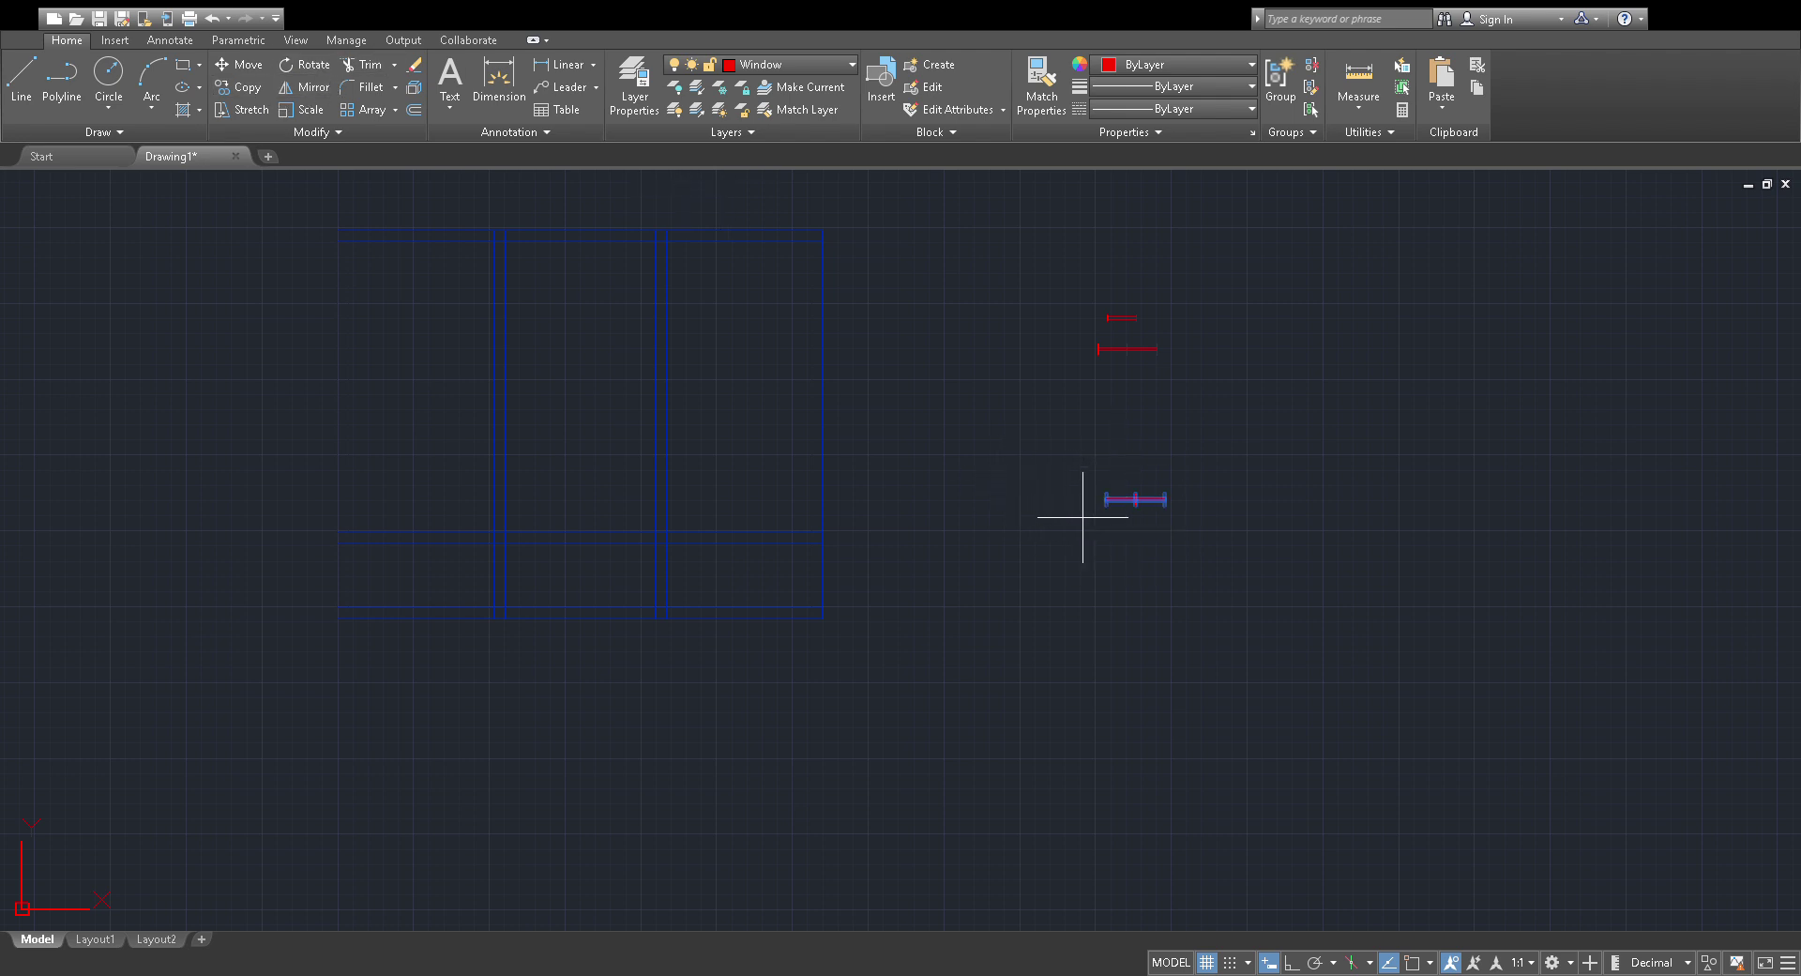
click(1107, 501)
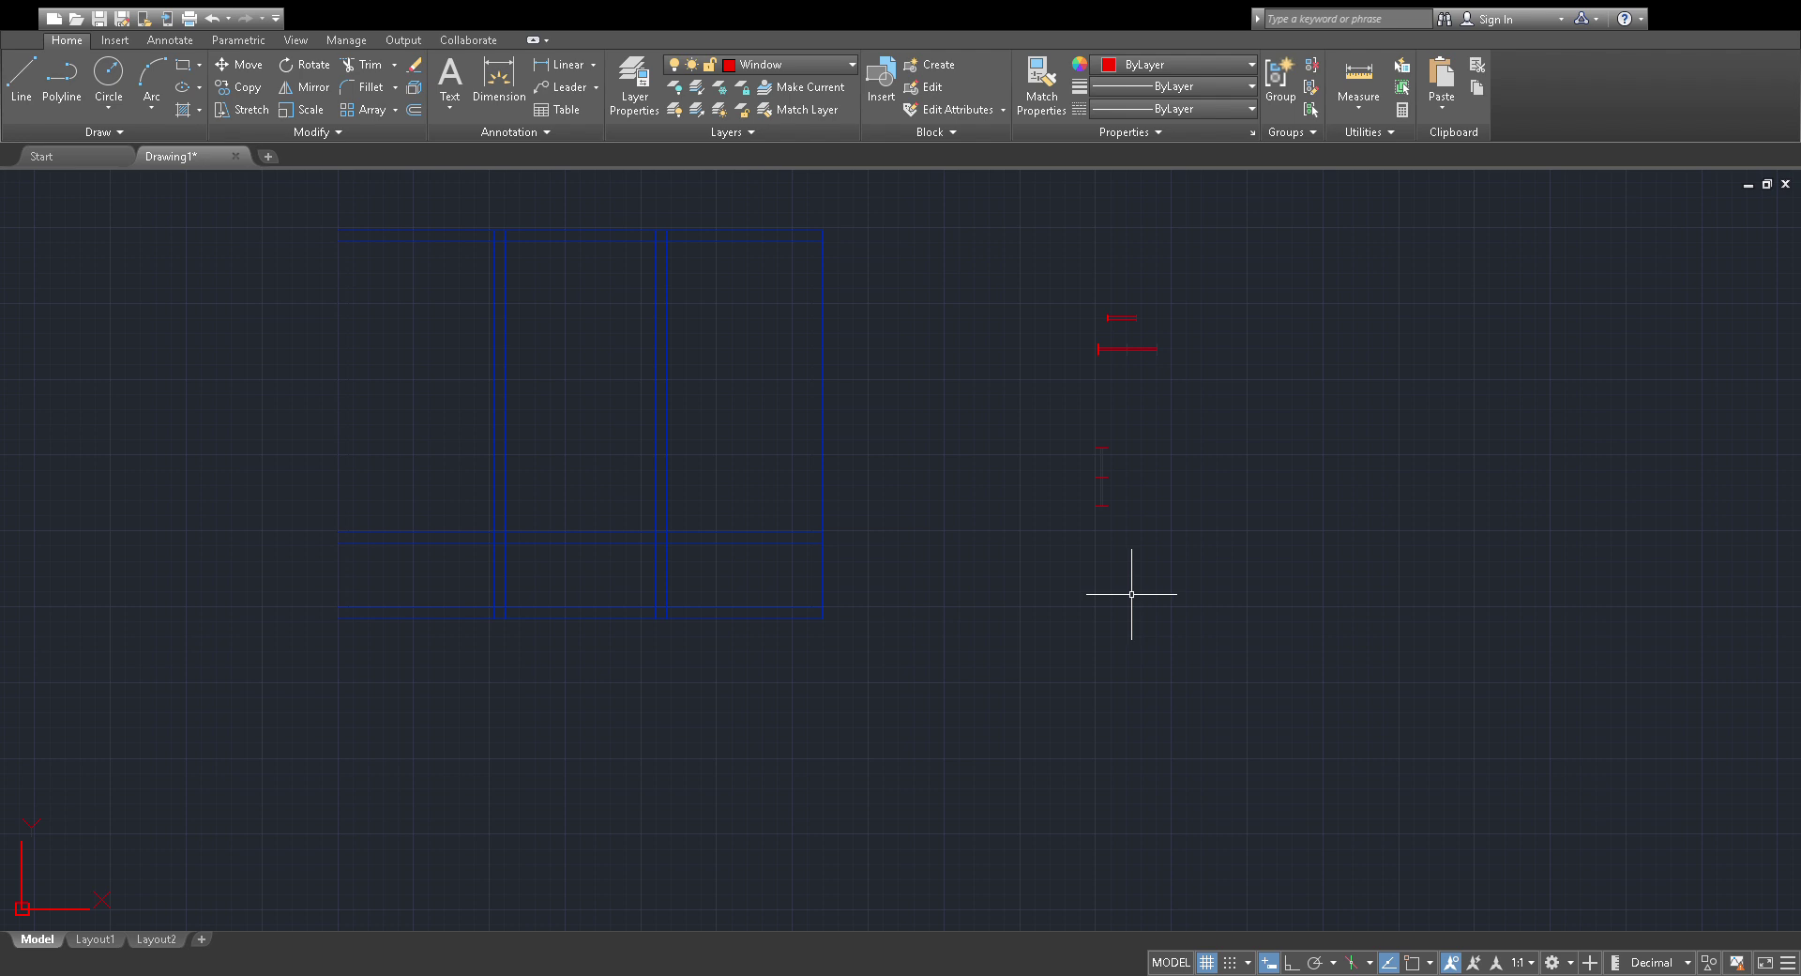
Copy the vertical double window twice onto the right outer wall and twice onto the left outer wall, in the upper half of each.
scroll(1178, 451, down, 1)
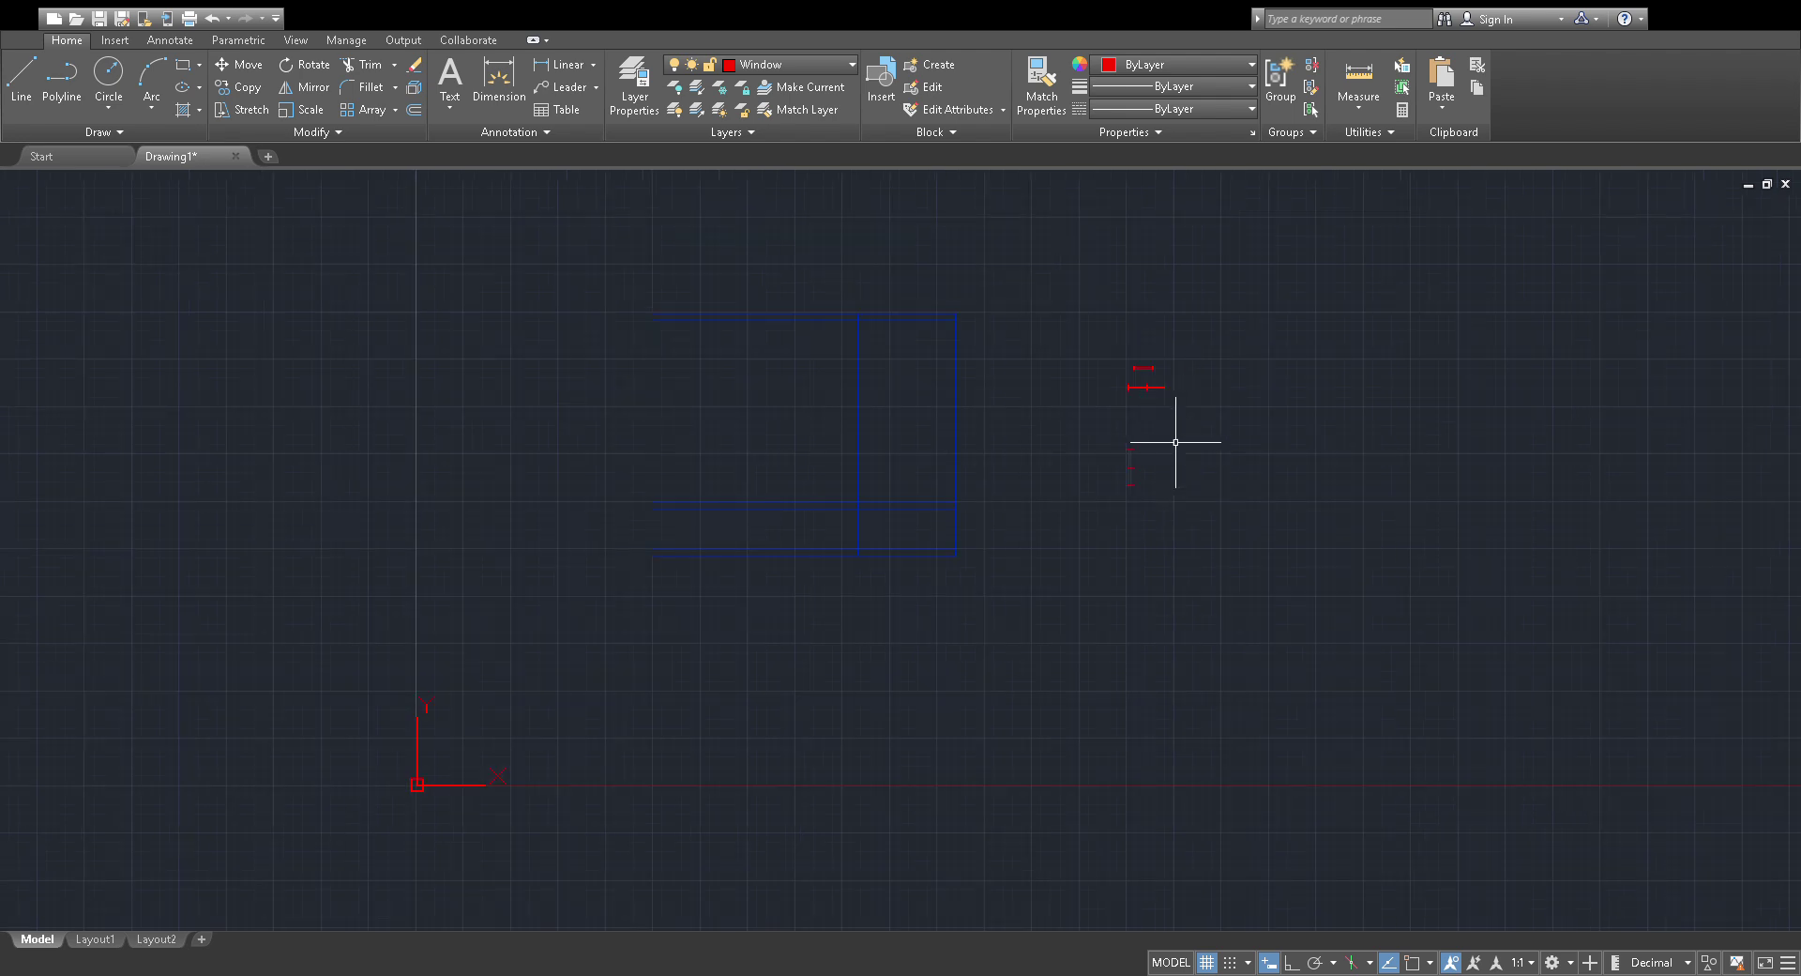
scroll(1153, 466, up, 2)
click(1145, 427)
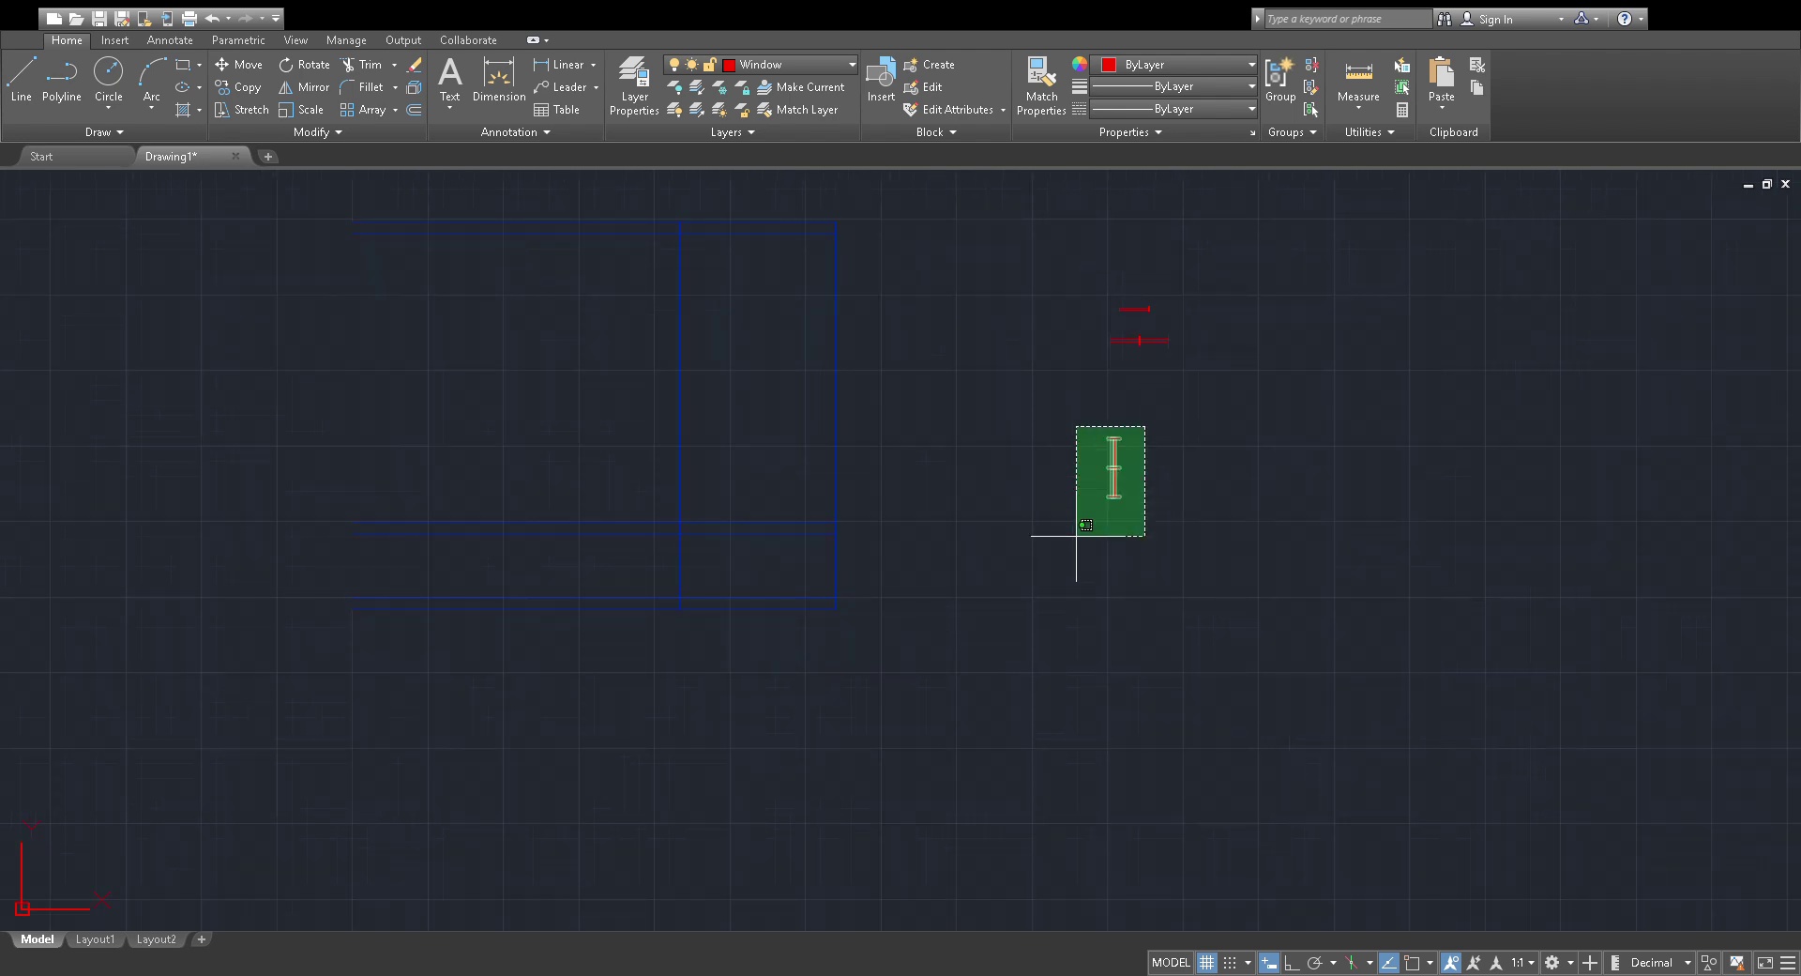
click(1081, 512)
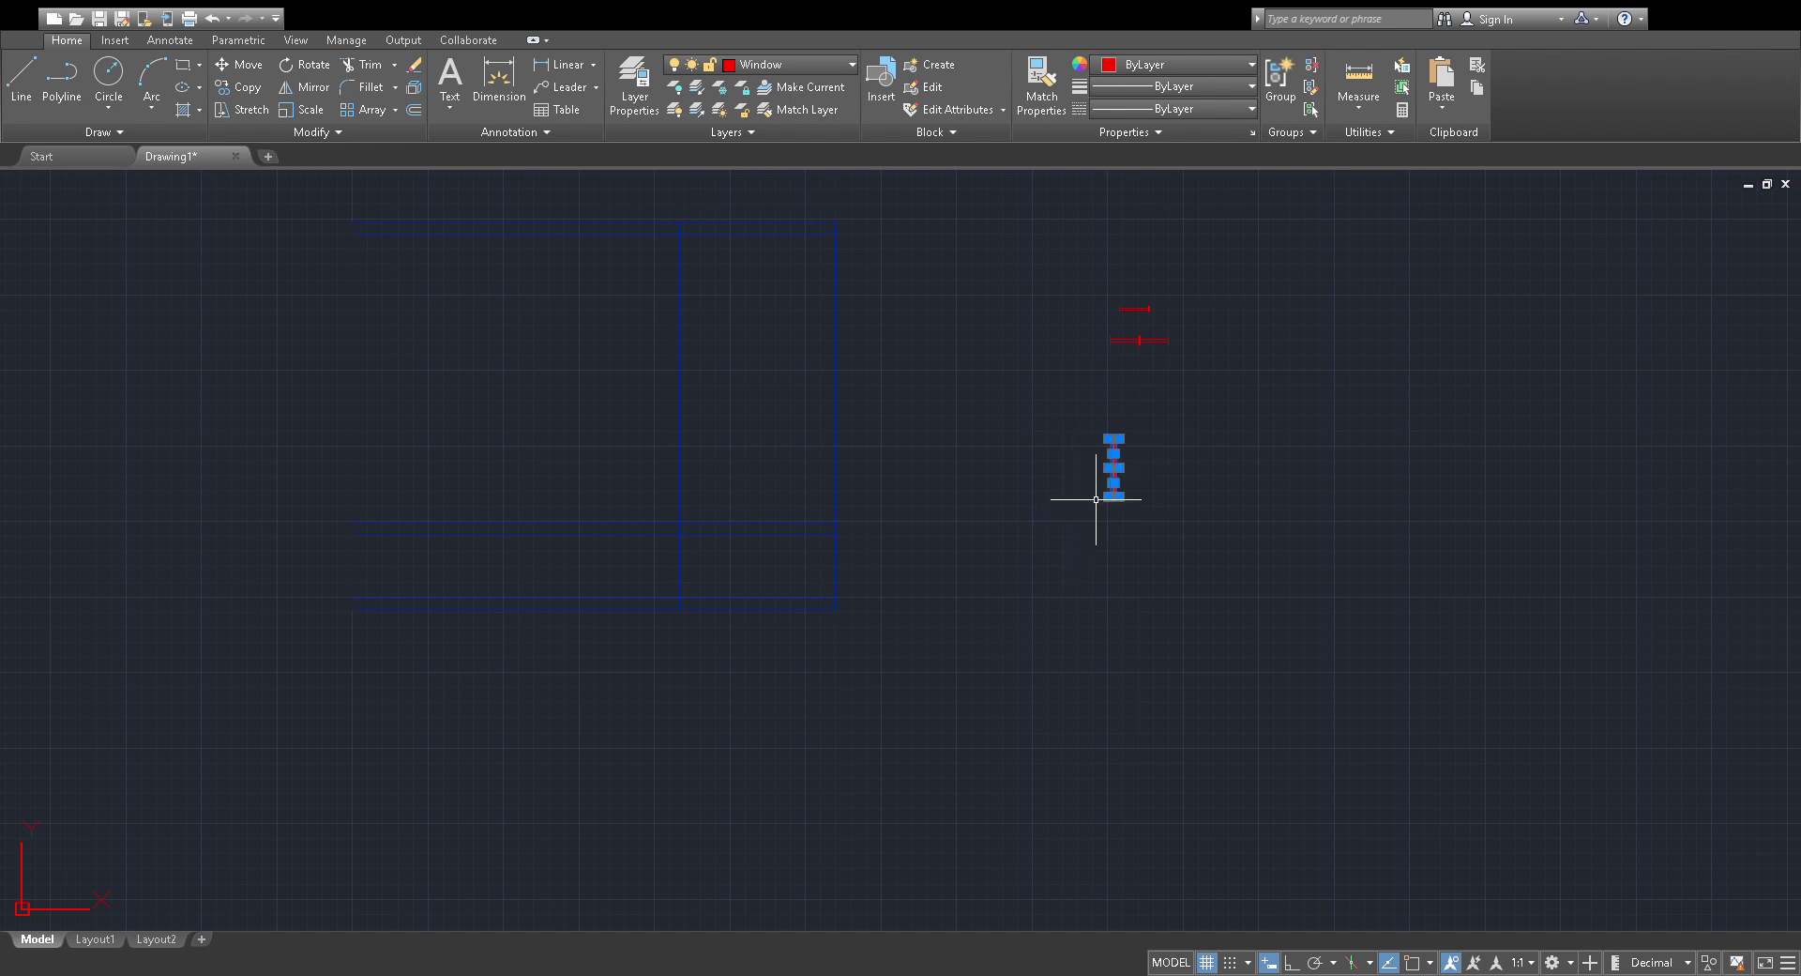
key(Escape)
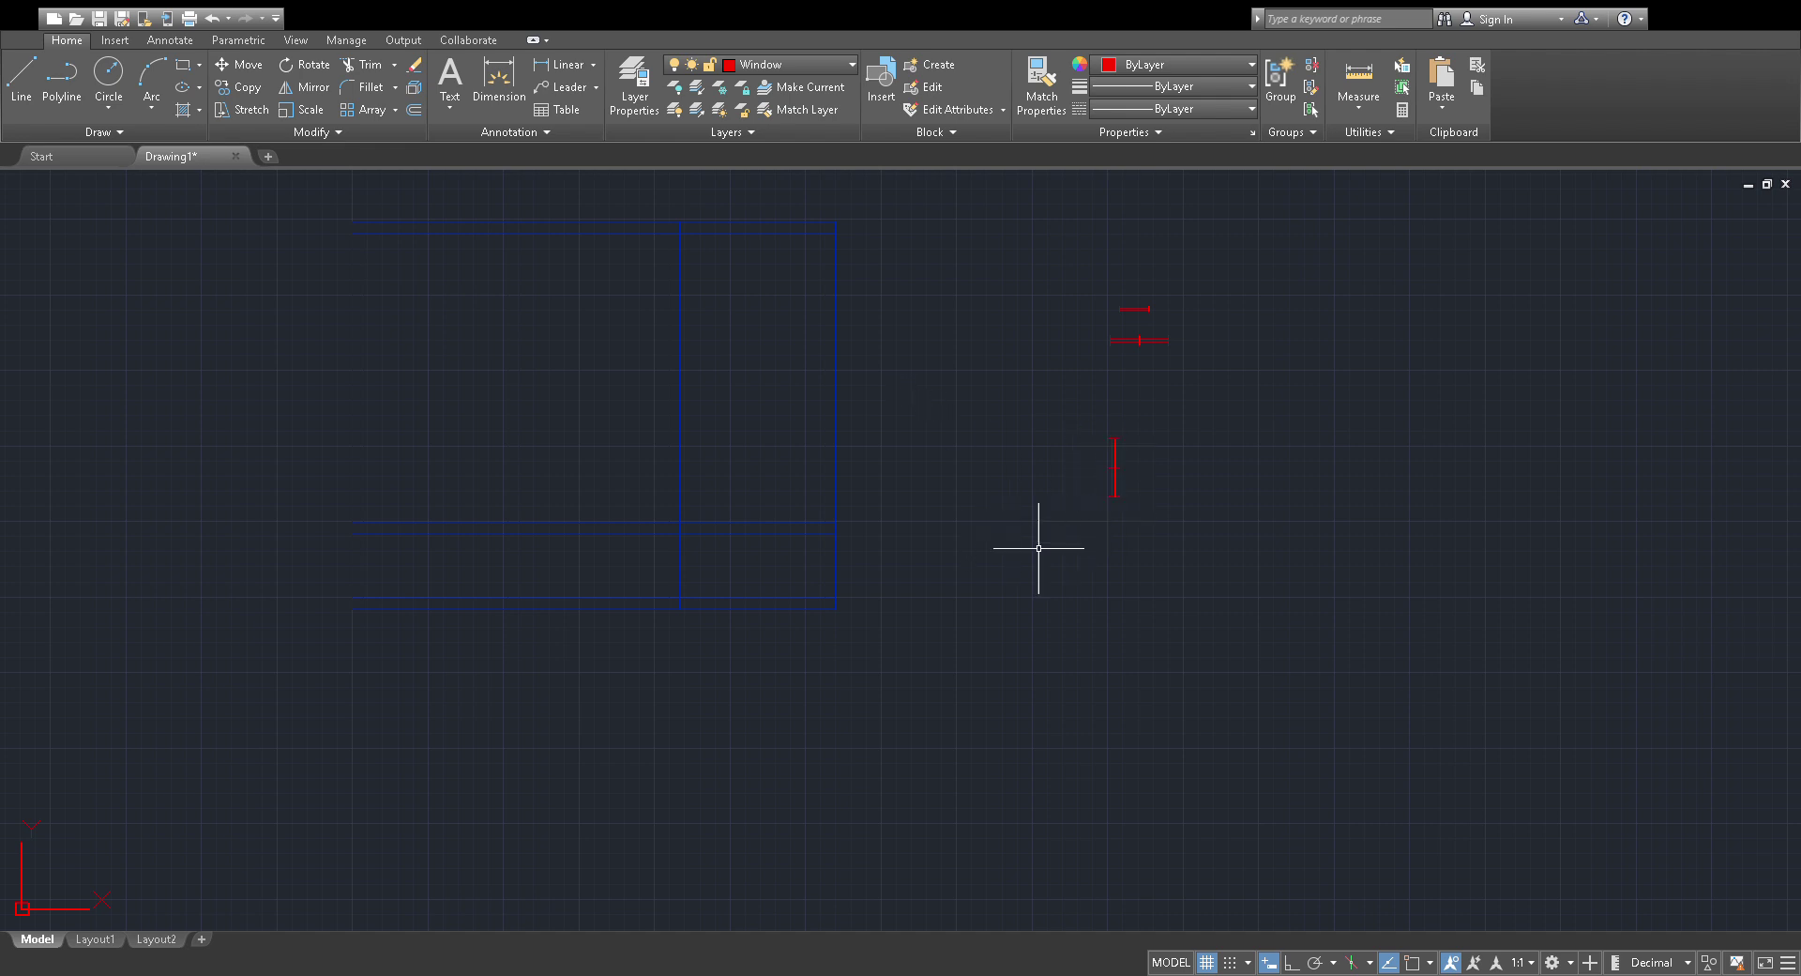
click(1156, 414)
click(1063, 545)
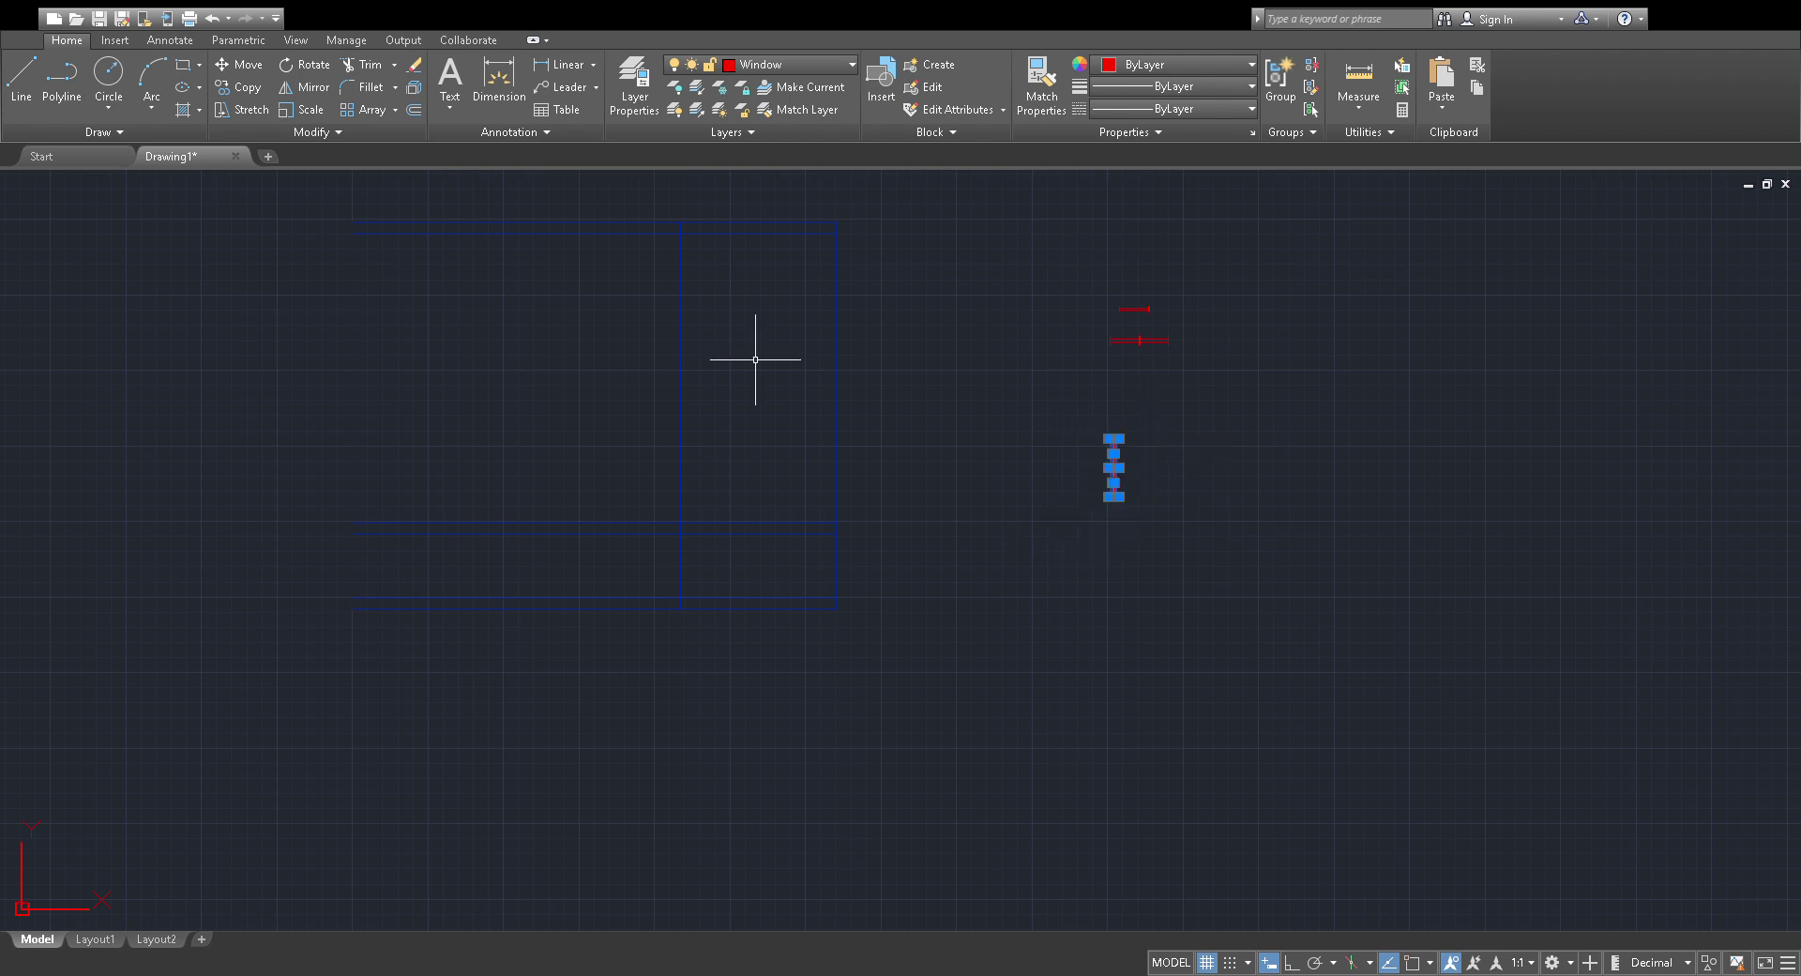
click(330, 91)
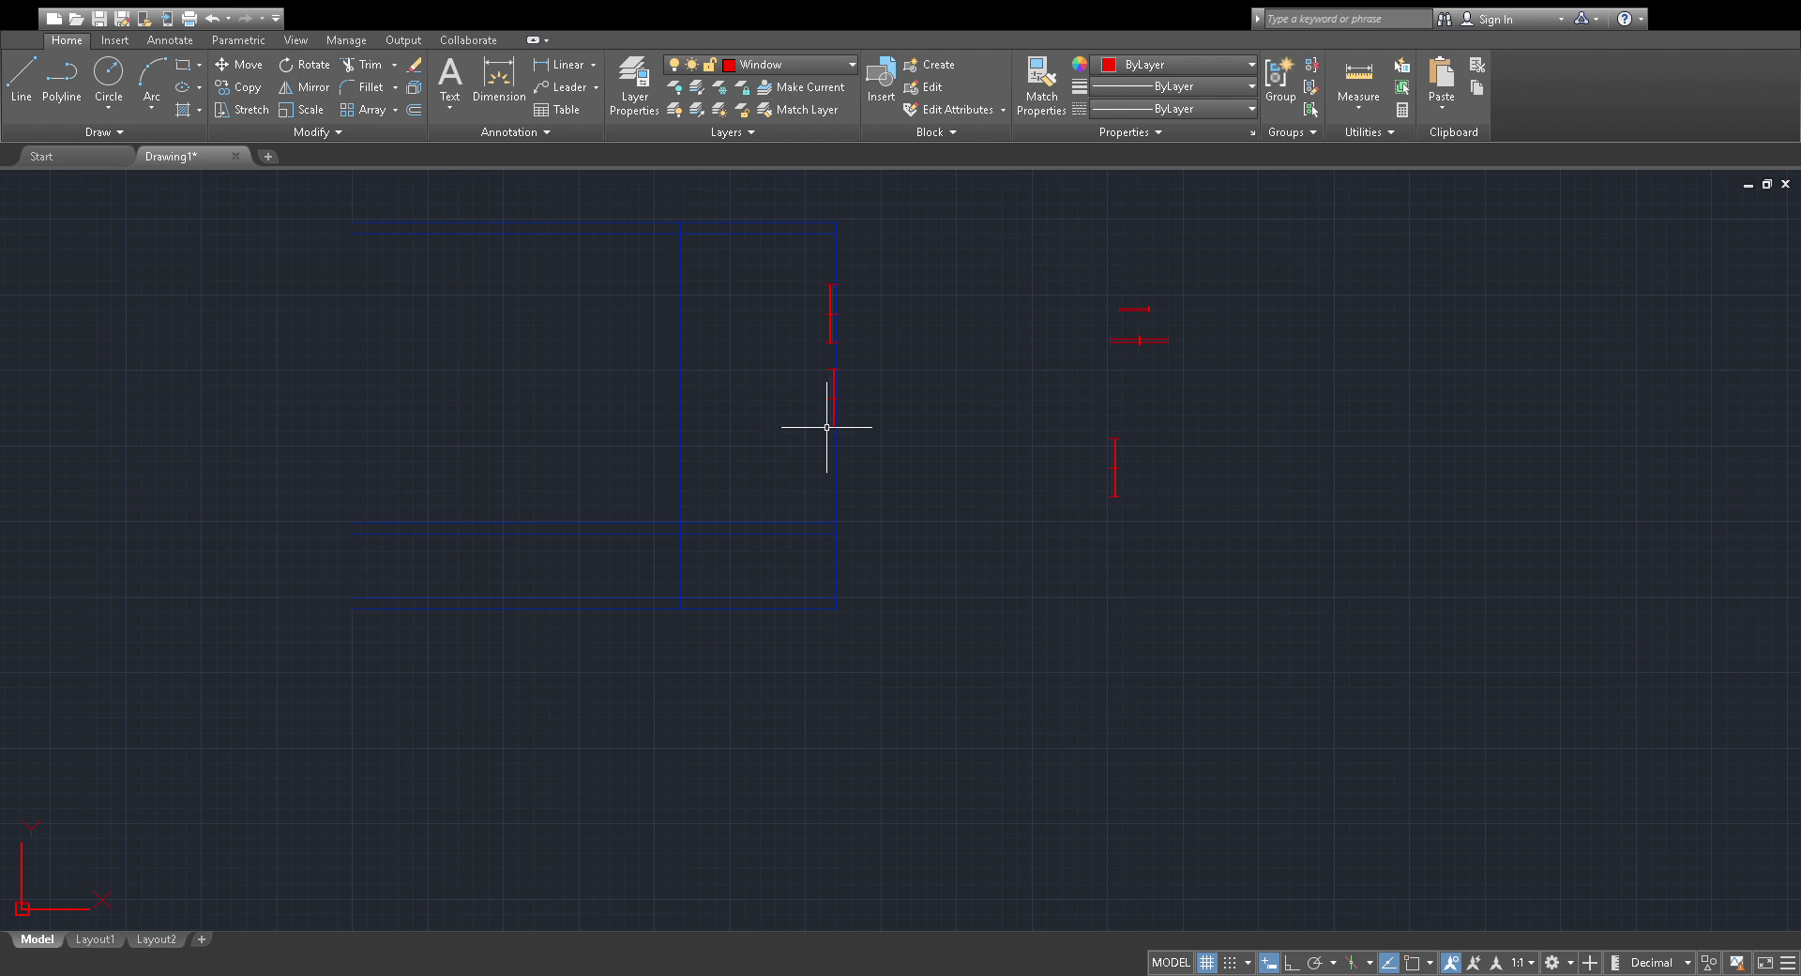
click(826, 427)
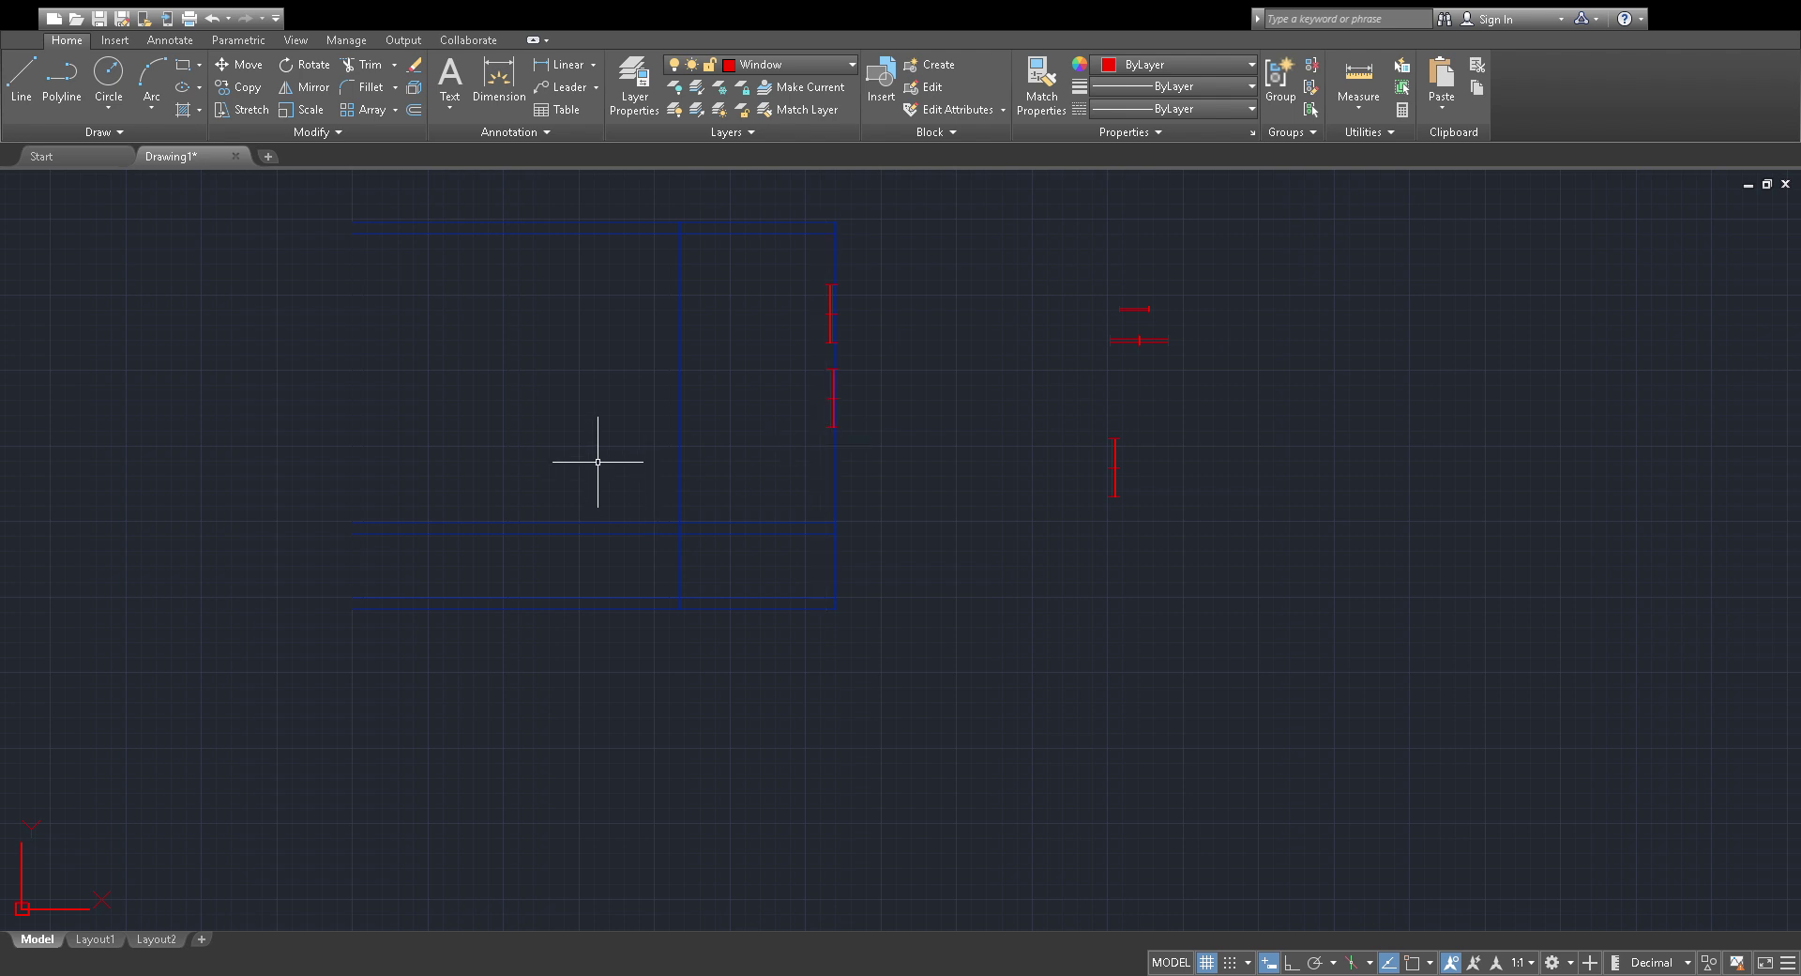
click(353, 341)
key(Escape)
Copy the horizontal double window to three places along the lower outer wall, one in each section between the partitions.
drag(1206, 322, 1087, 370)
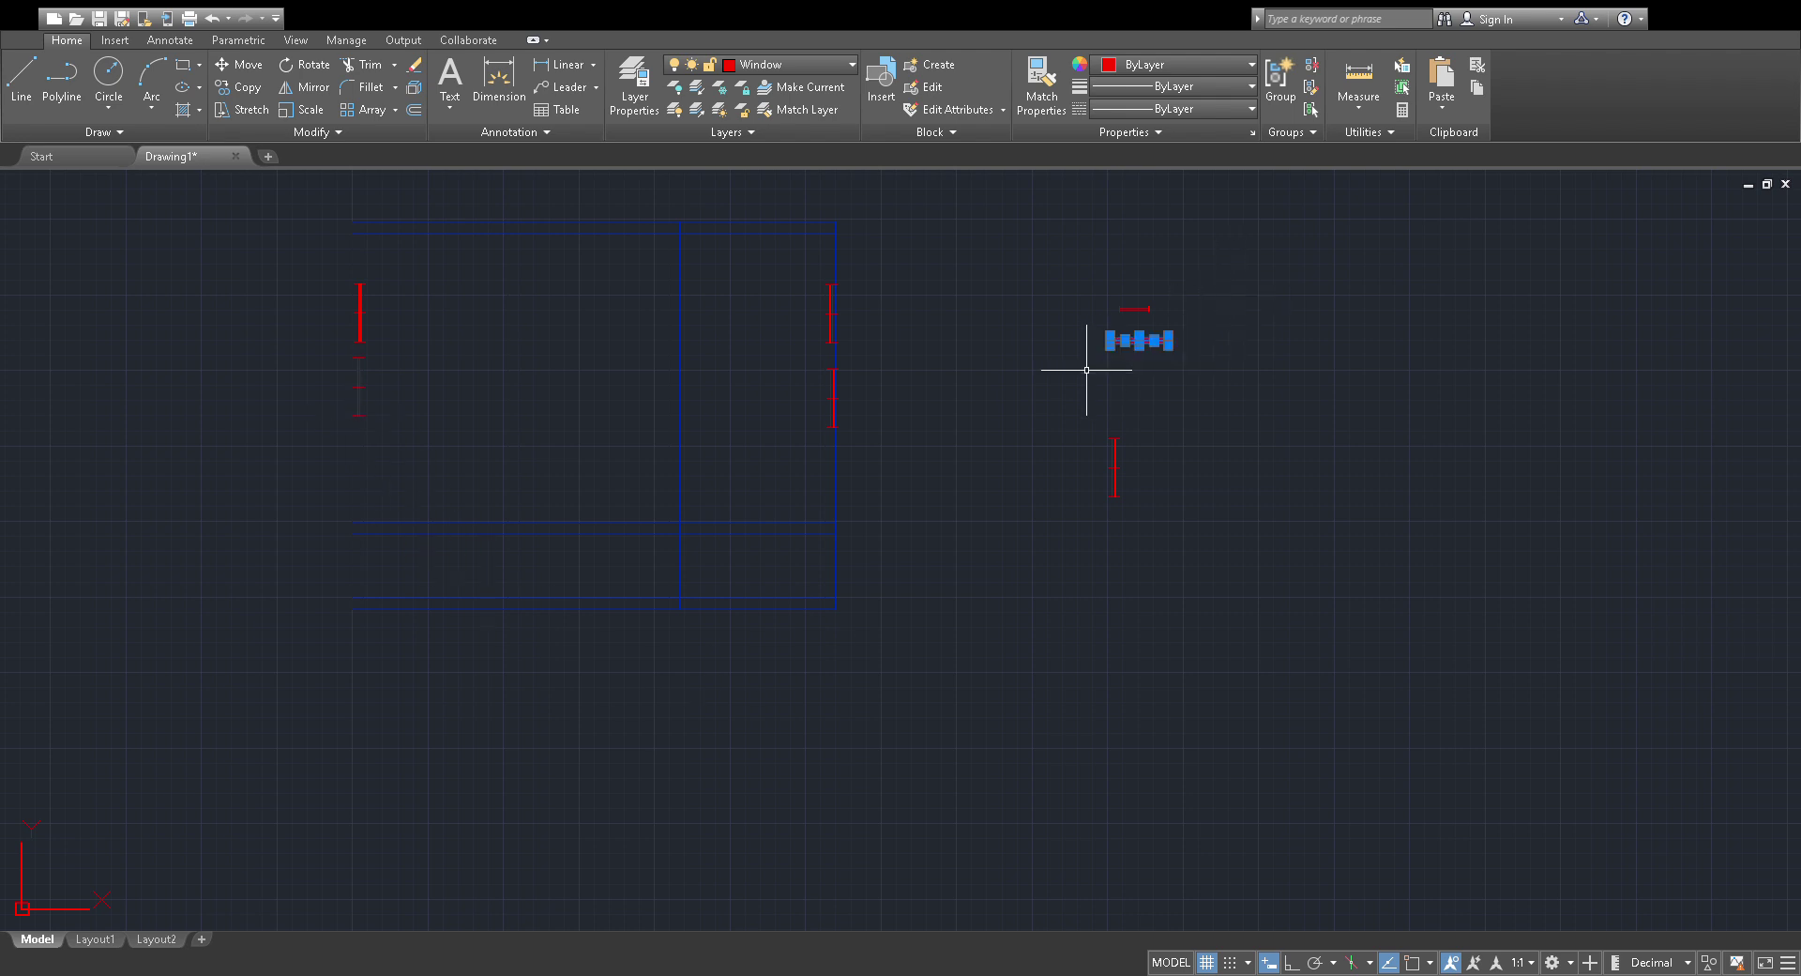
key(Escape)
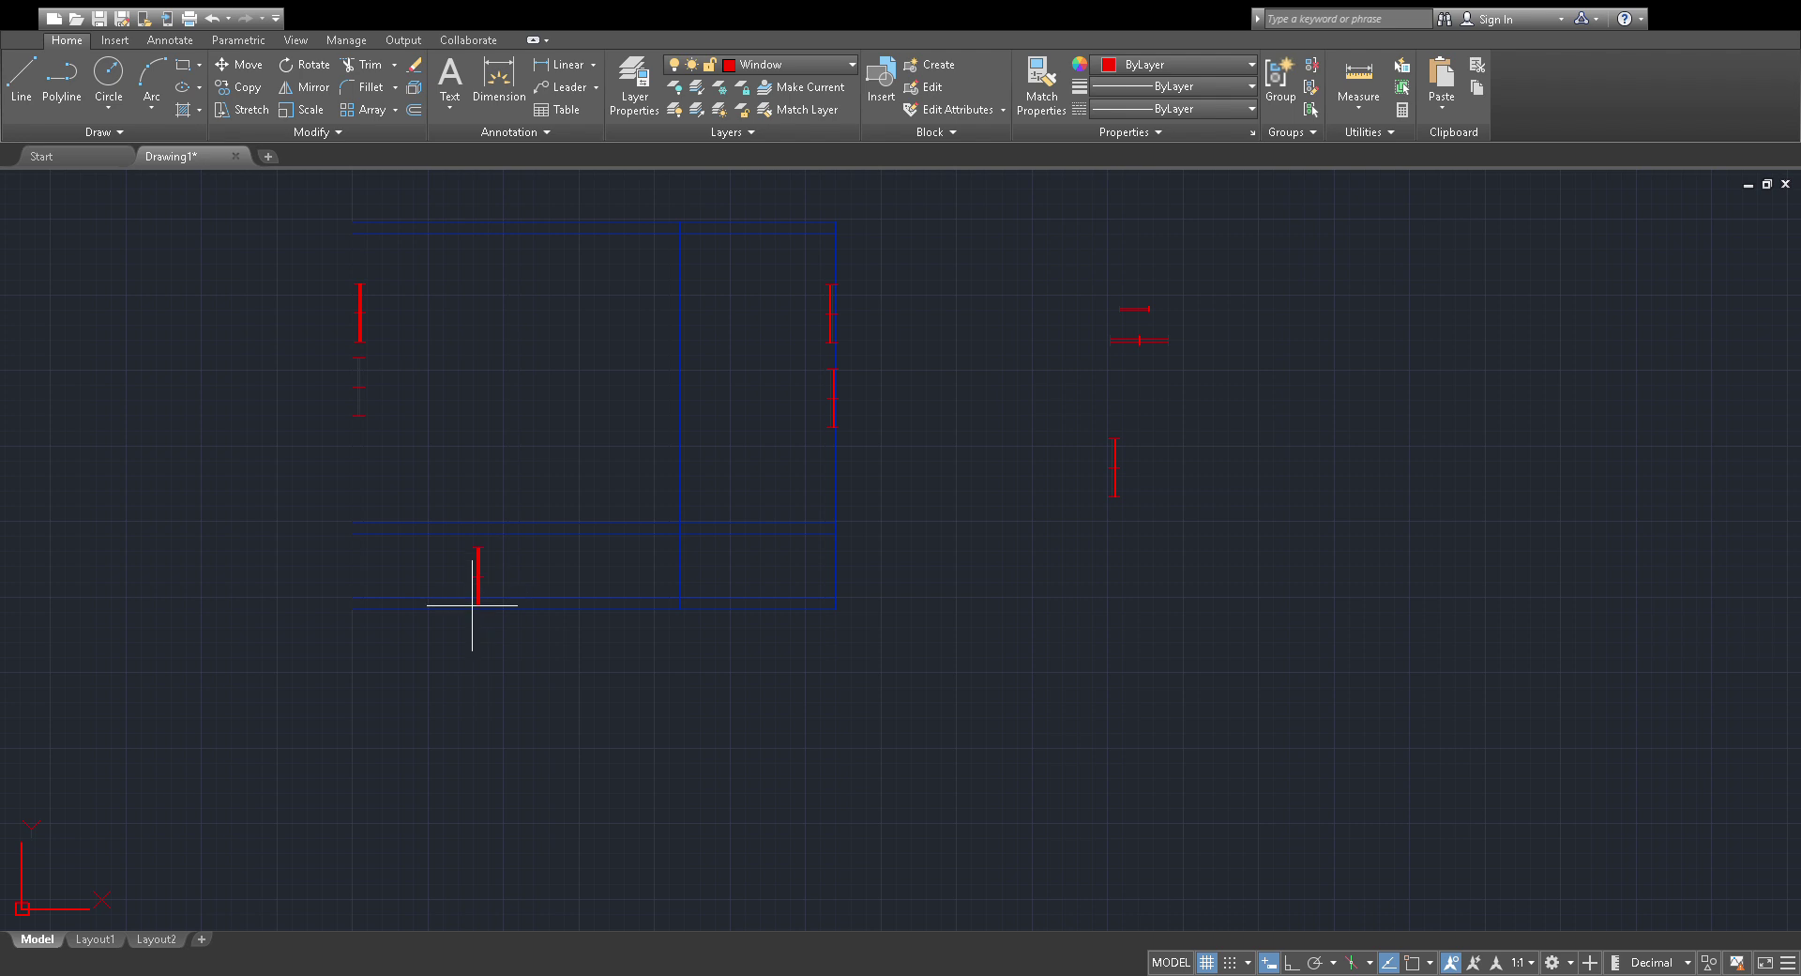
drag(1193, 323, 1078, 388)
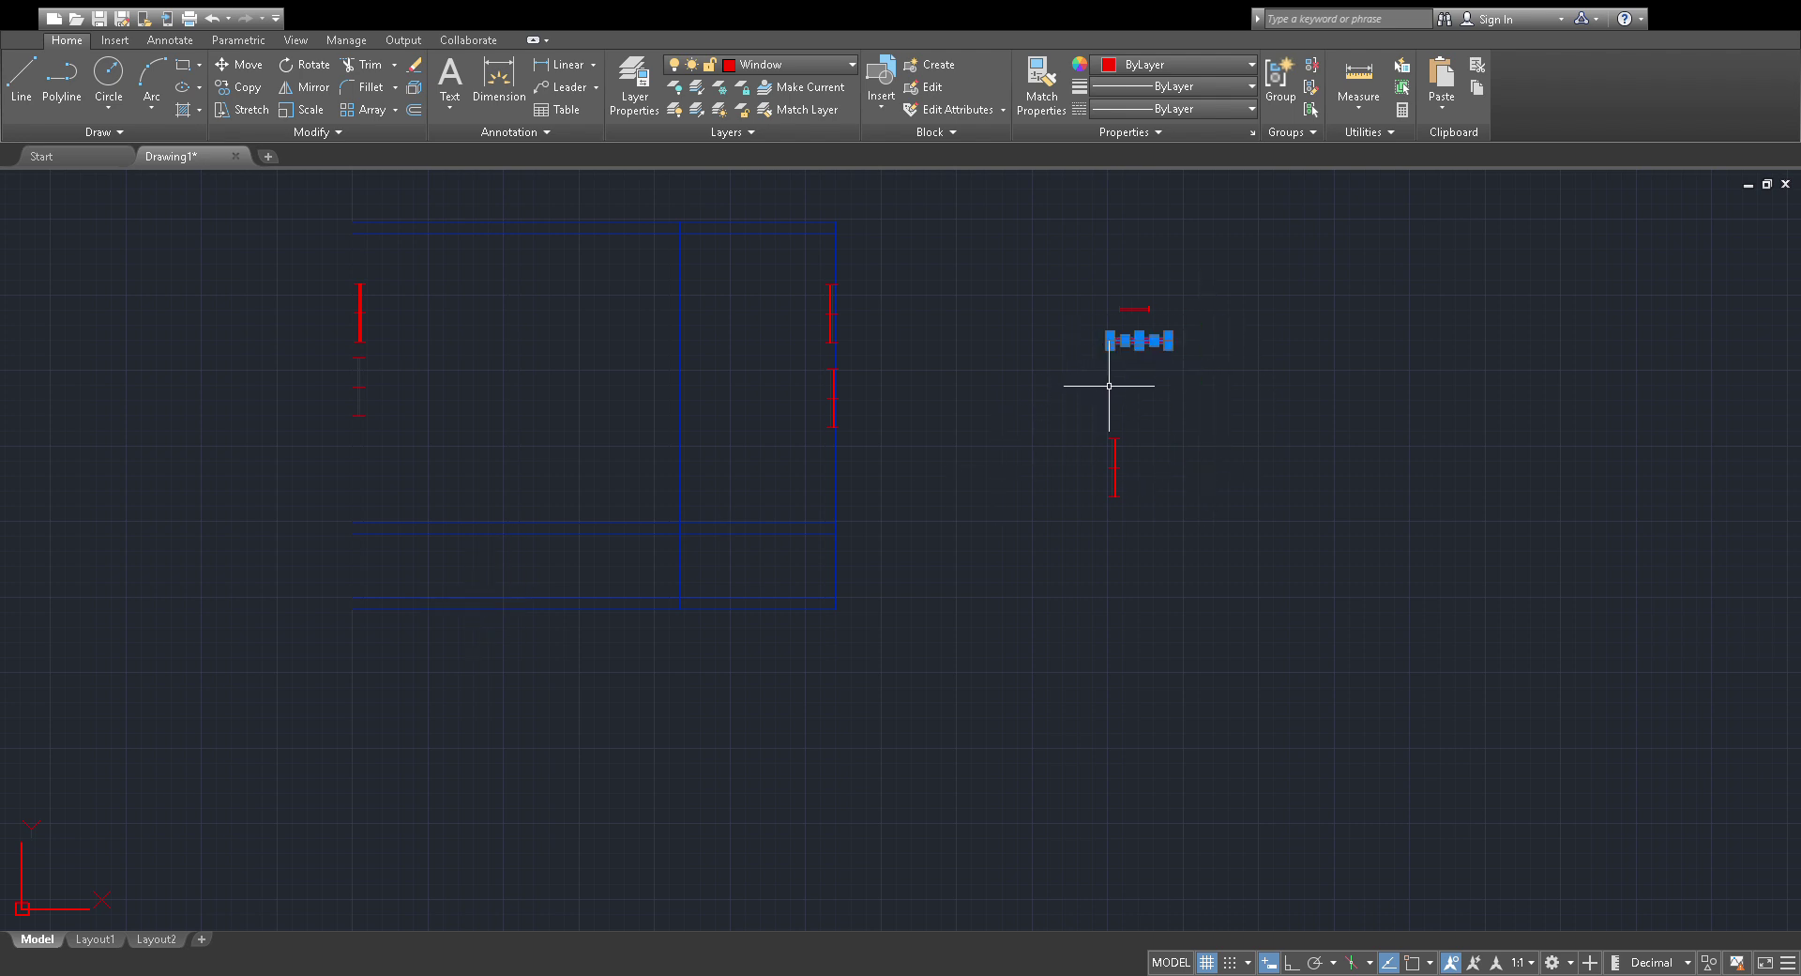
key(ctrl+c)
key(ctrl+v)
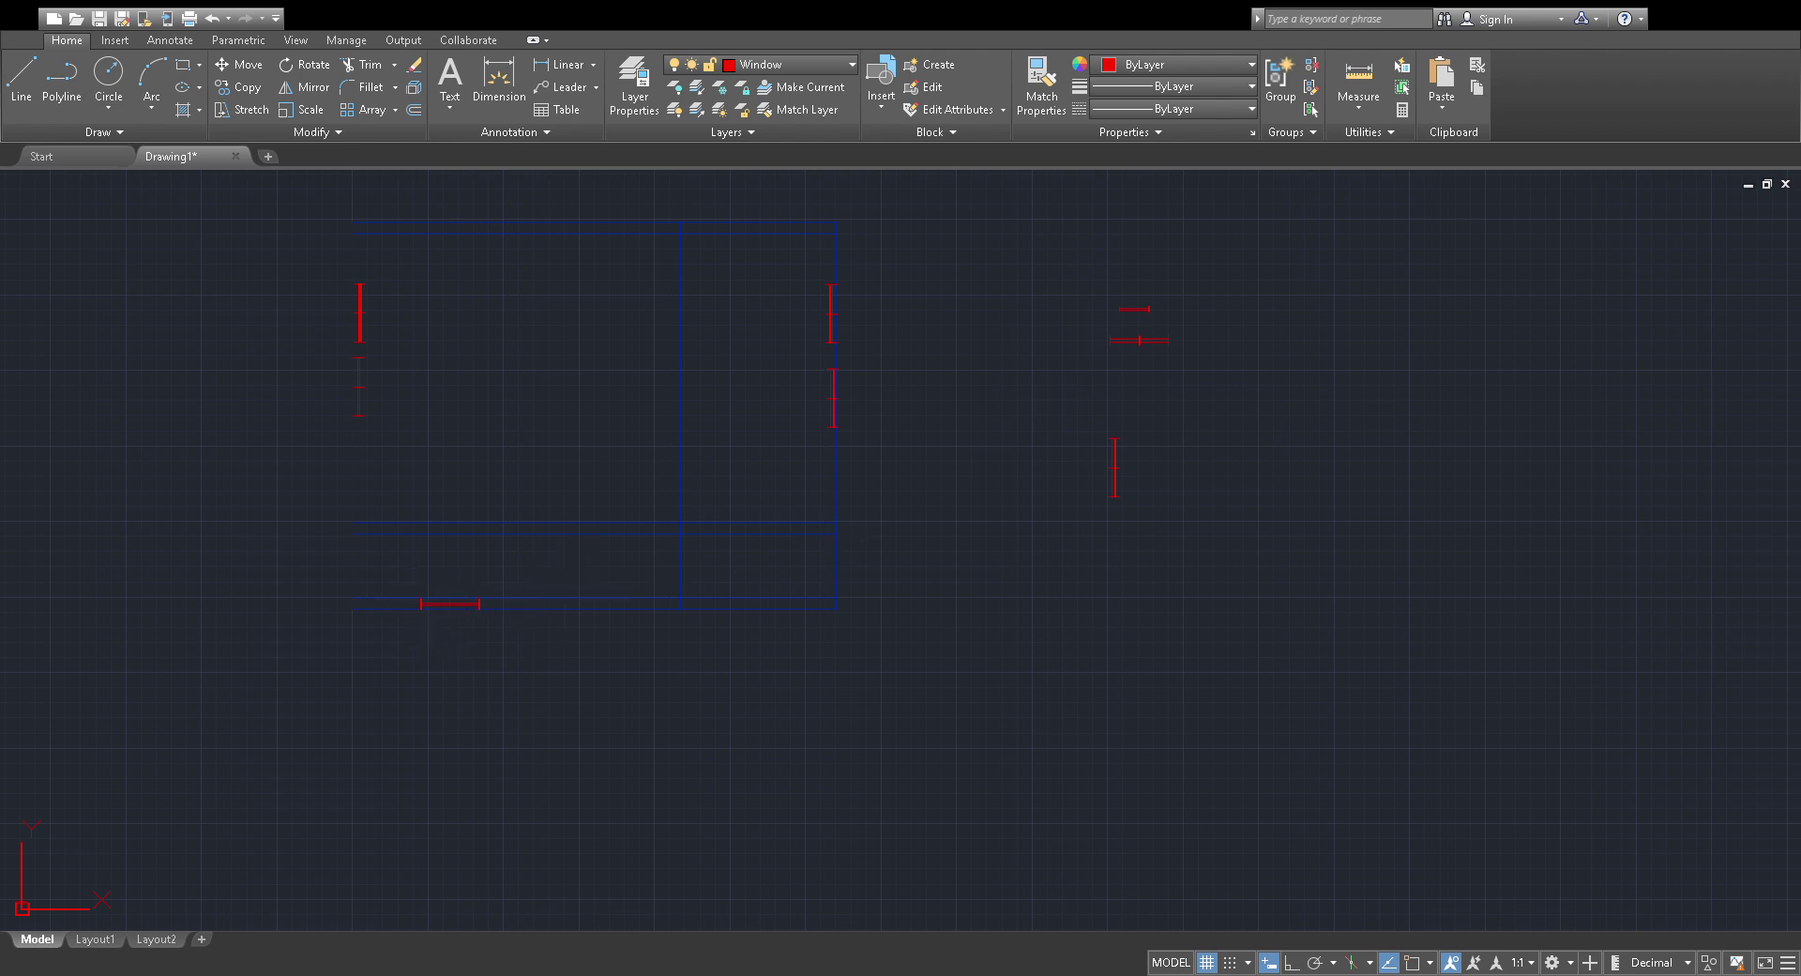
key(ctrl+v)
click(601, 608)
Make the Door layer current and draw a vertical door line with ortho on, in the empty space beside the window symbols.
click(32, 73)
click(1411, 307)
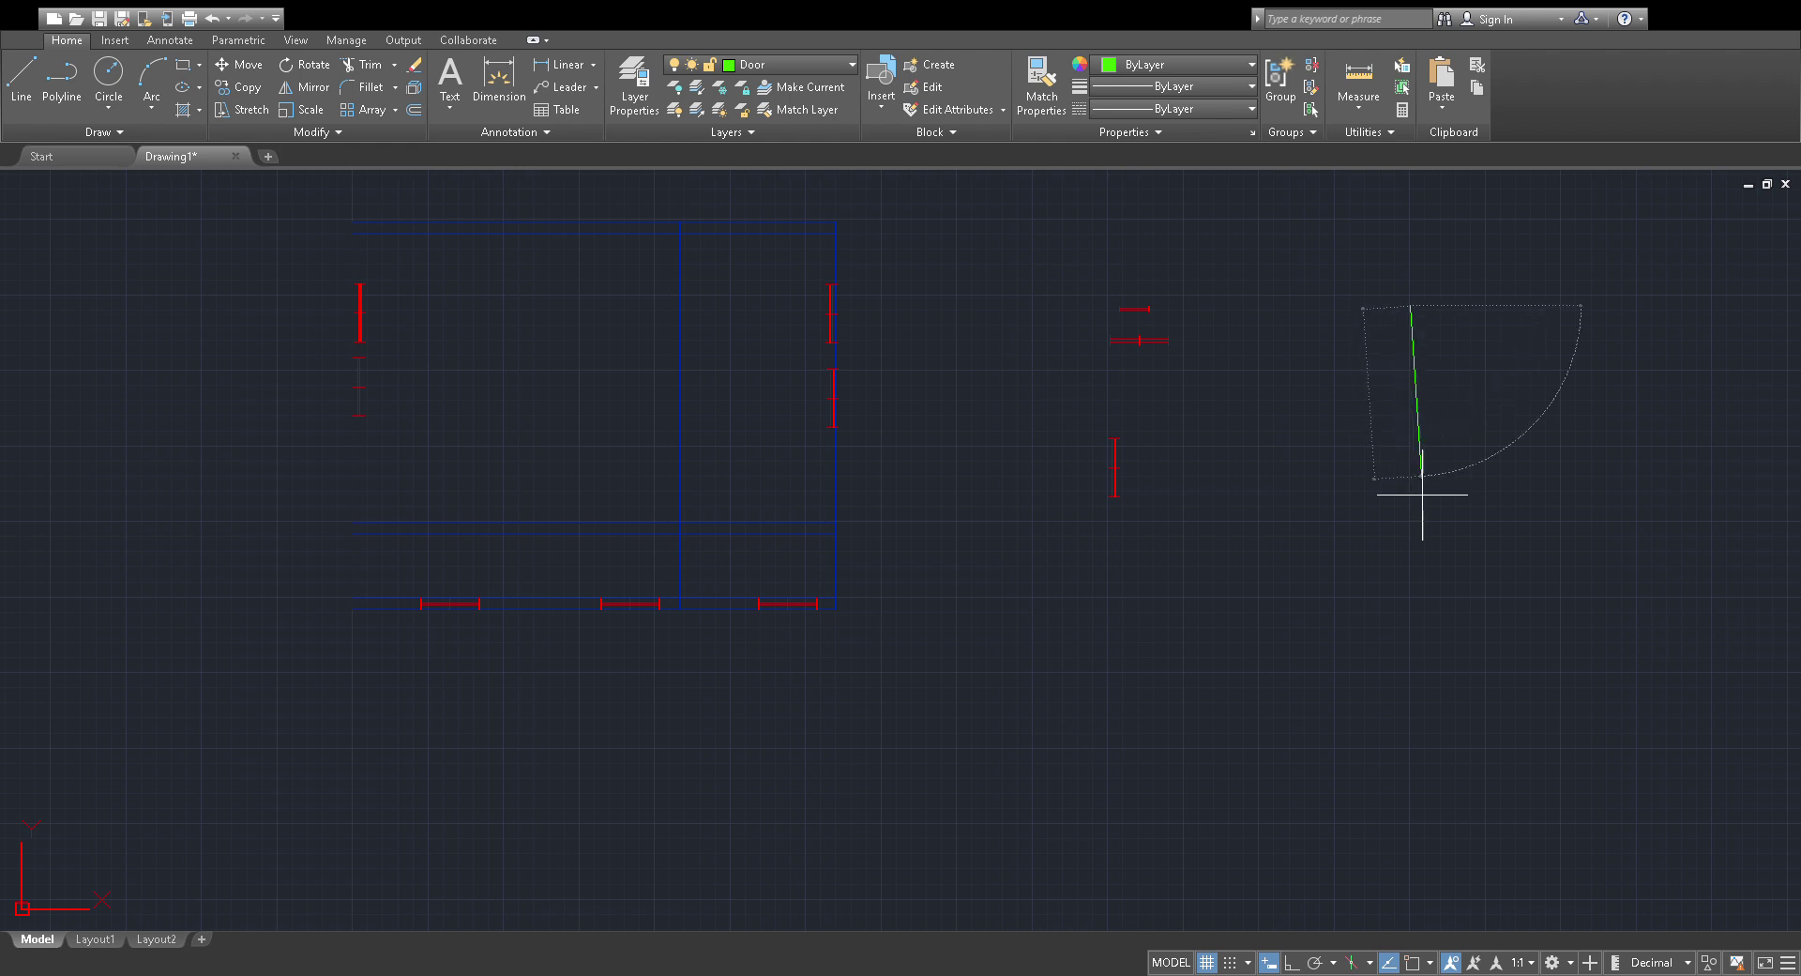
click(1290, 961)
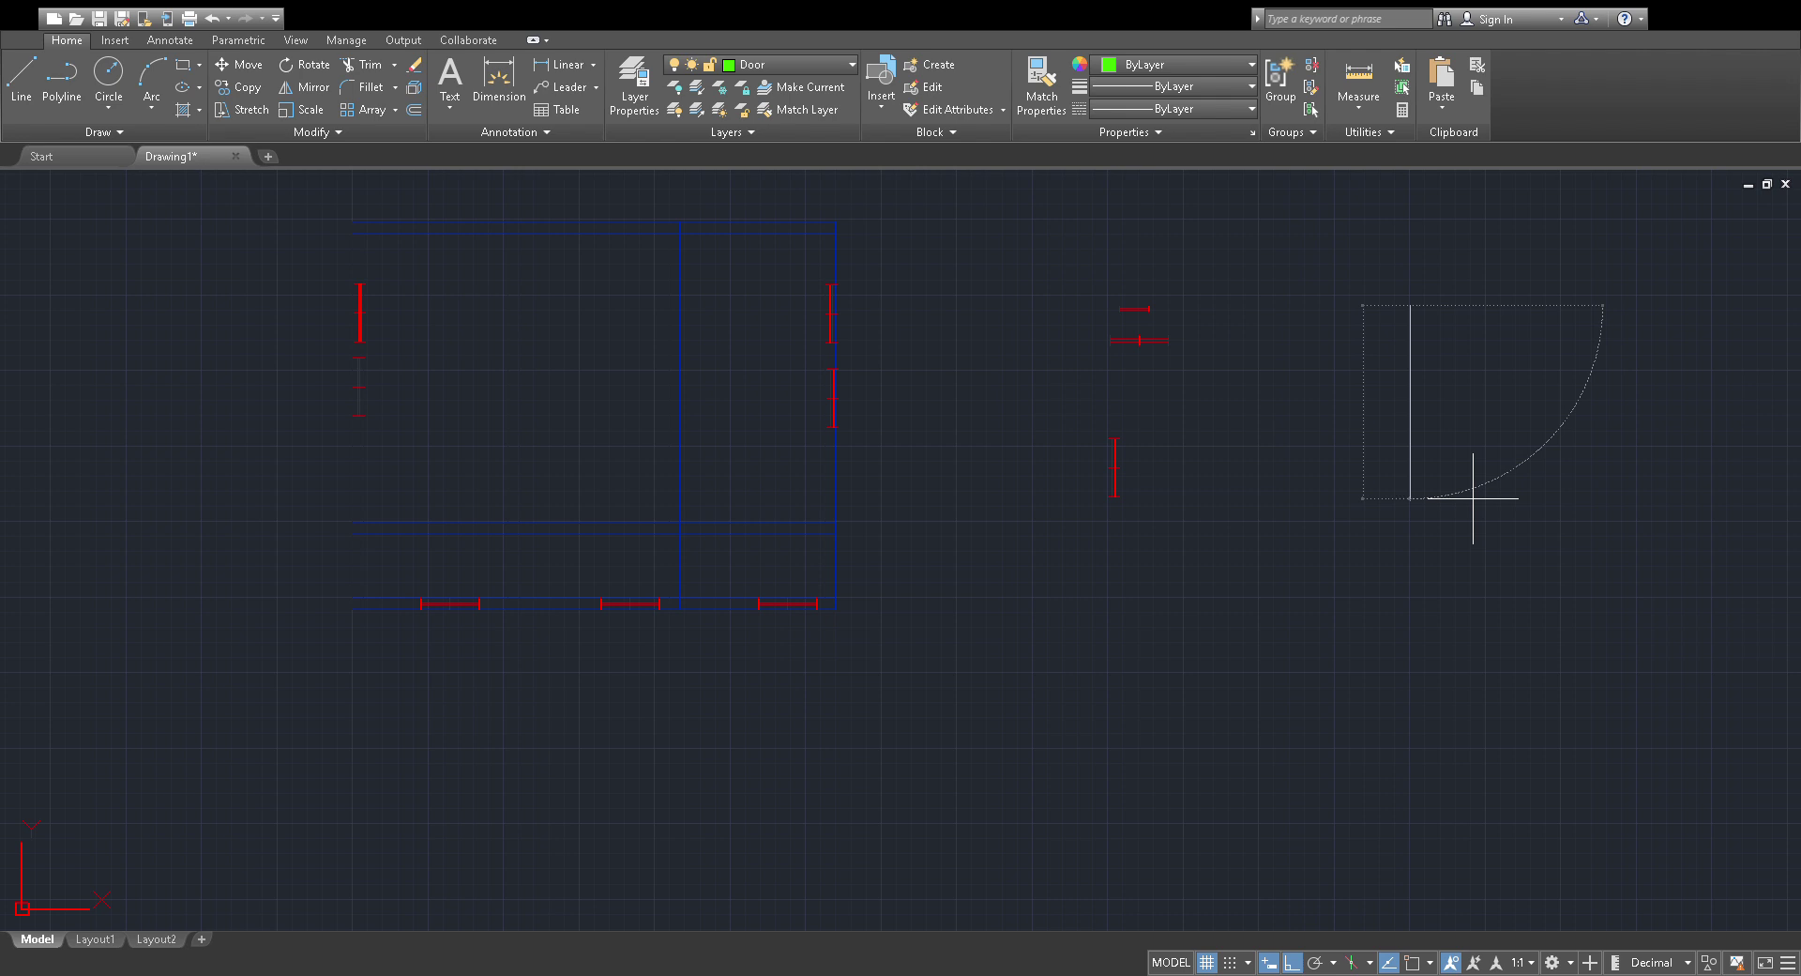
key(Return)
Copy the vertical door line and place the duplicate closely beside it to form the door leaf.
scroll(1421, 323, up, 5)
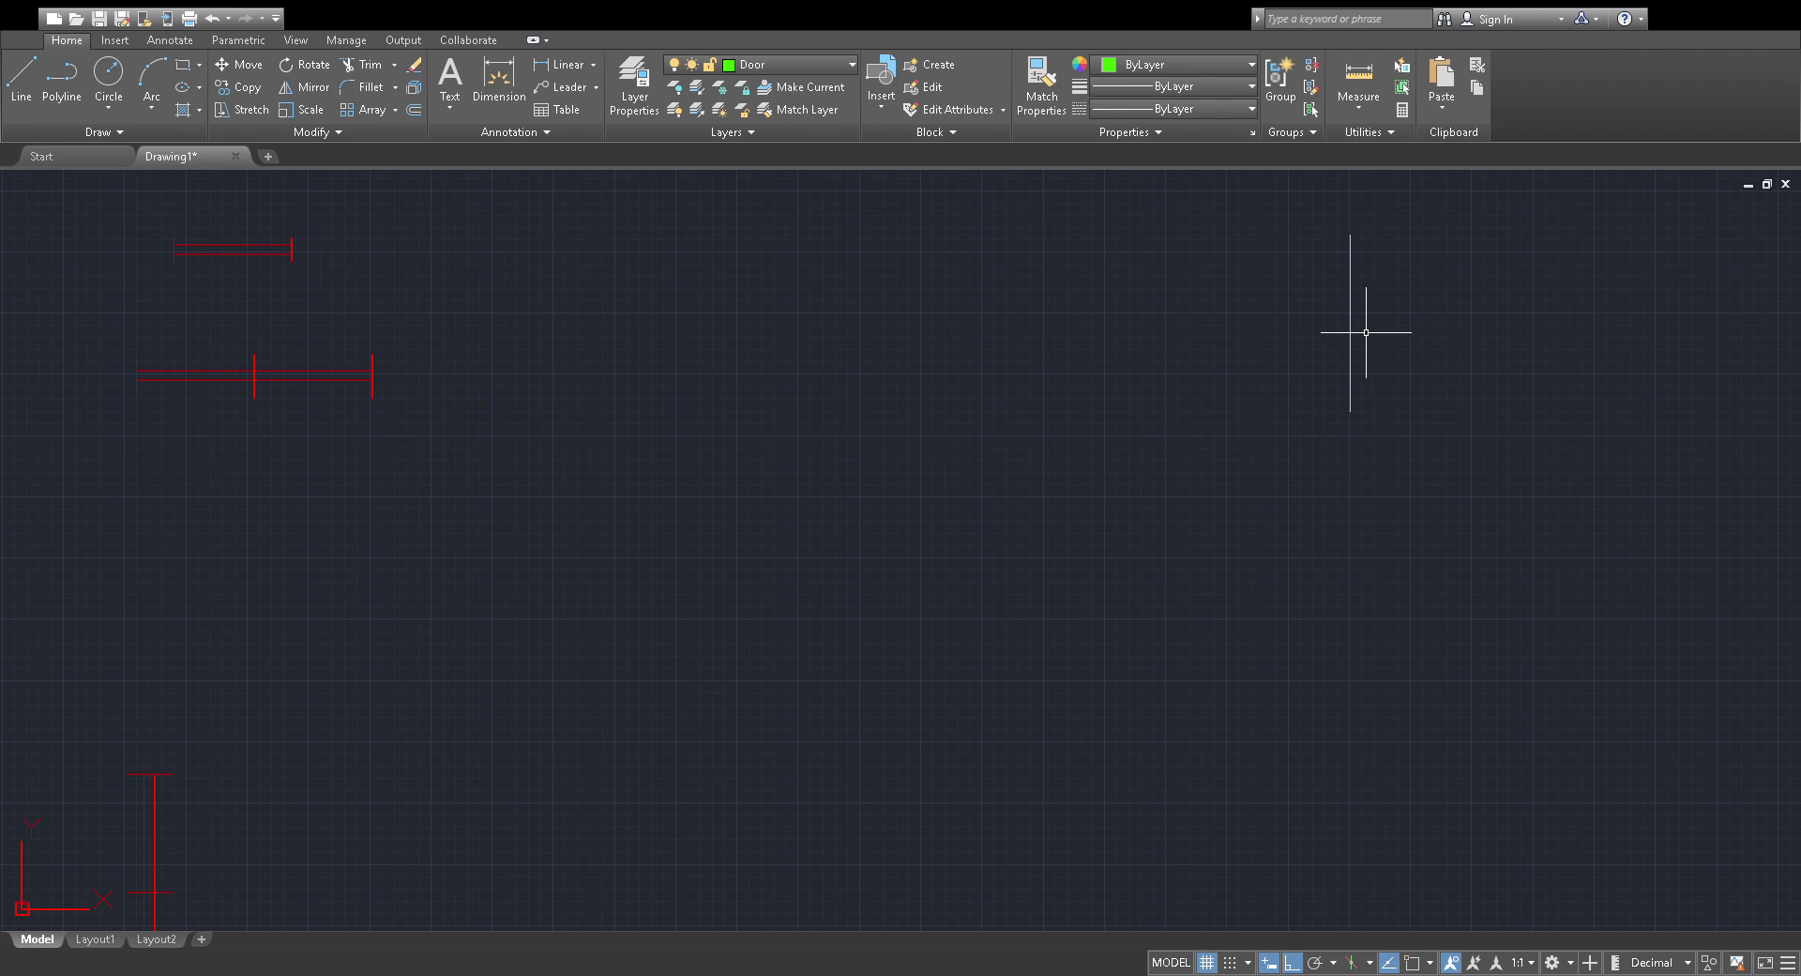
click(1351, 324)
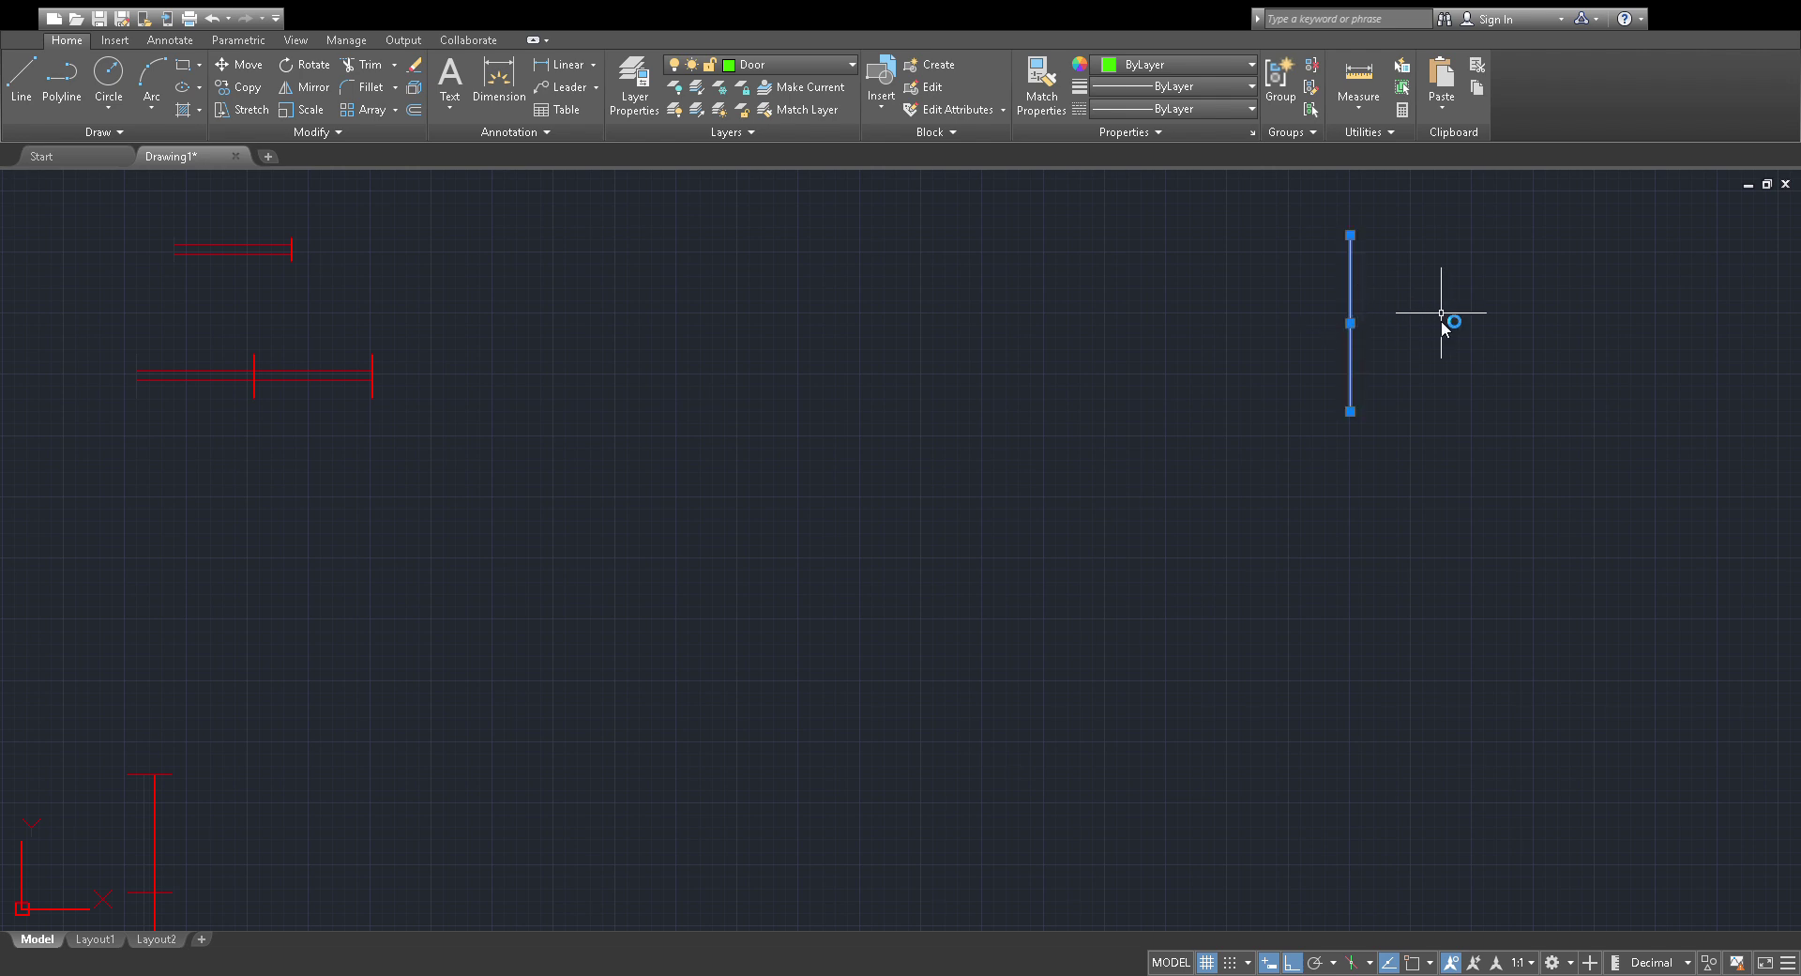
key(Escape)
click(1433, 311)
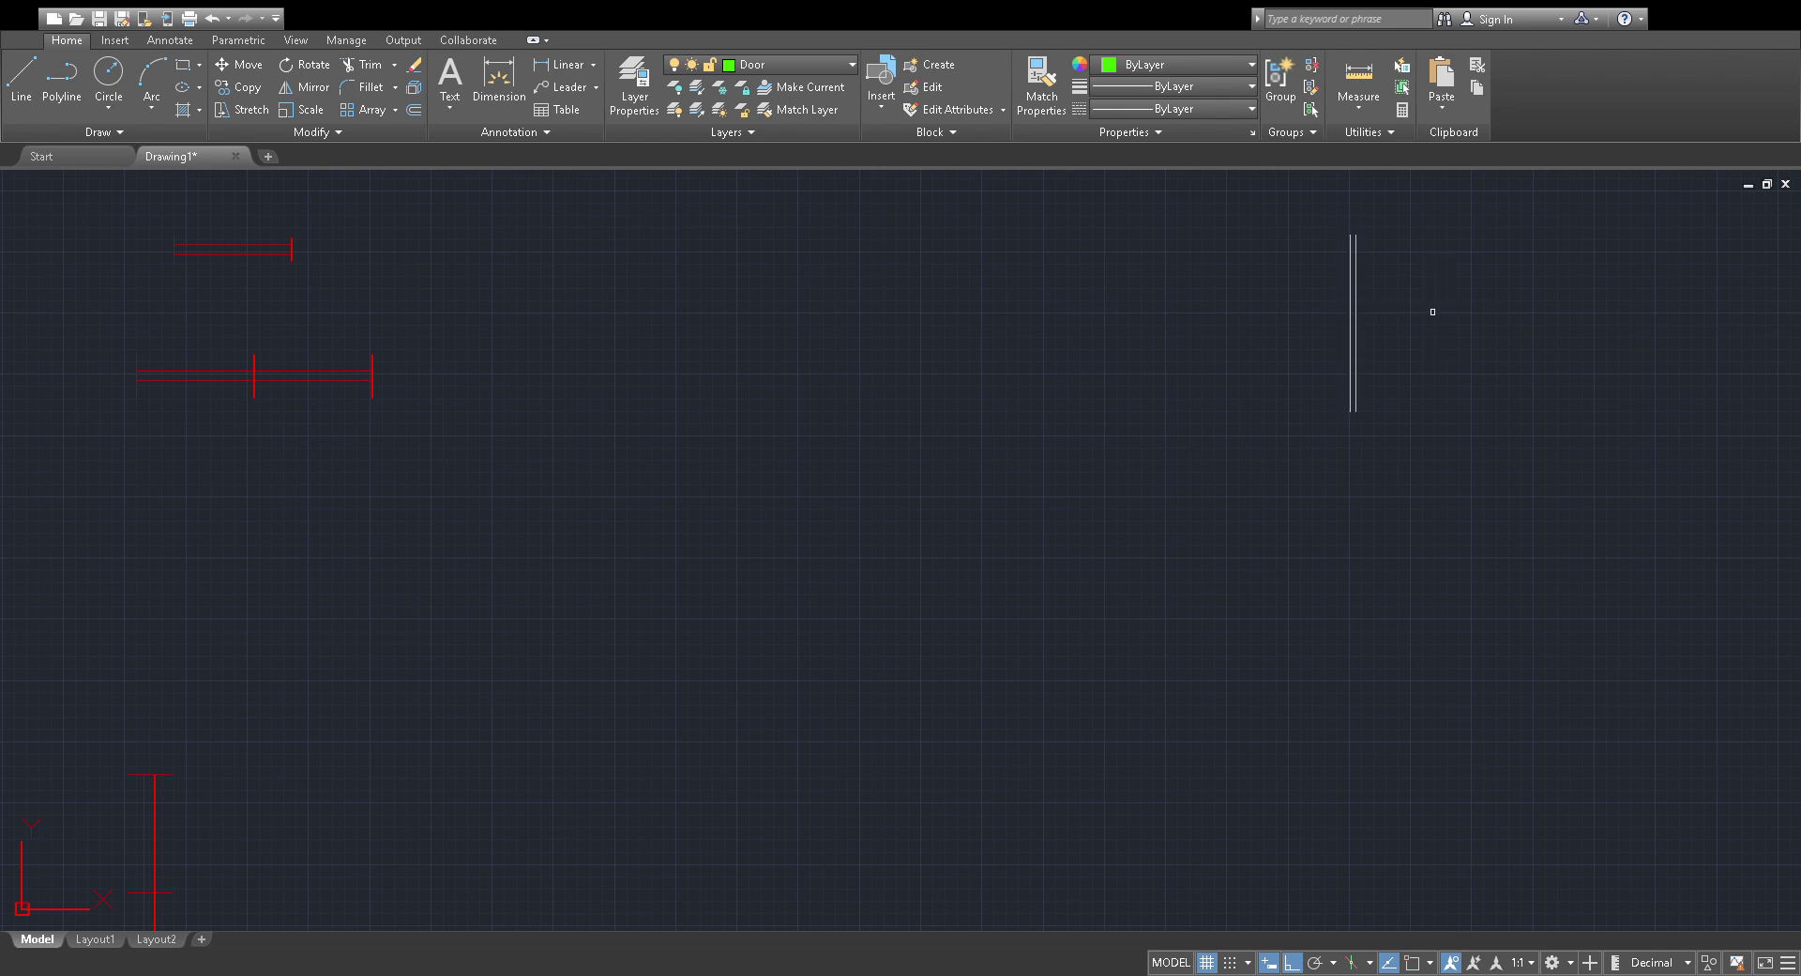
Turn on object snap and draw a horizontal line from the foot of the door leaf, about as long as the leaf.
scroll(1358, 225, down, 4)
scroll(1377, 238, up, 8)
scroll(1377, 245, down, 4)
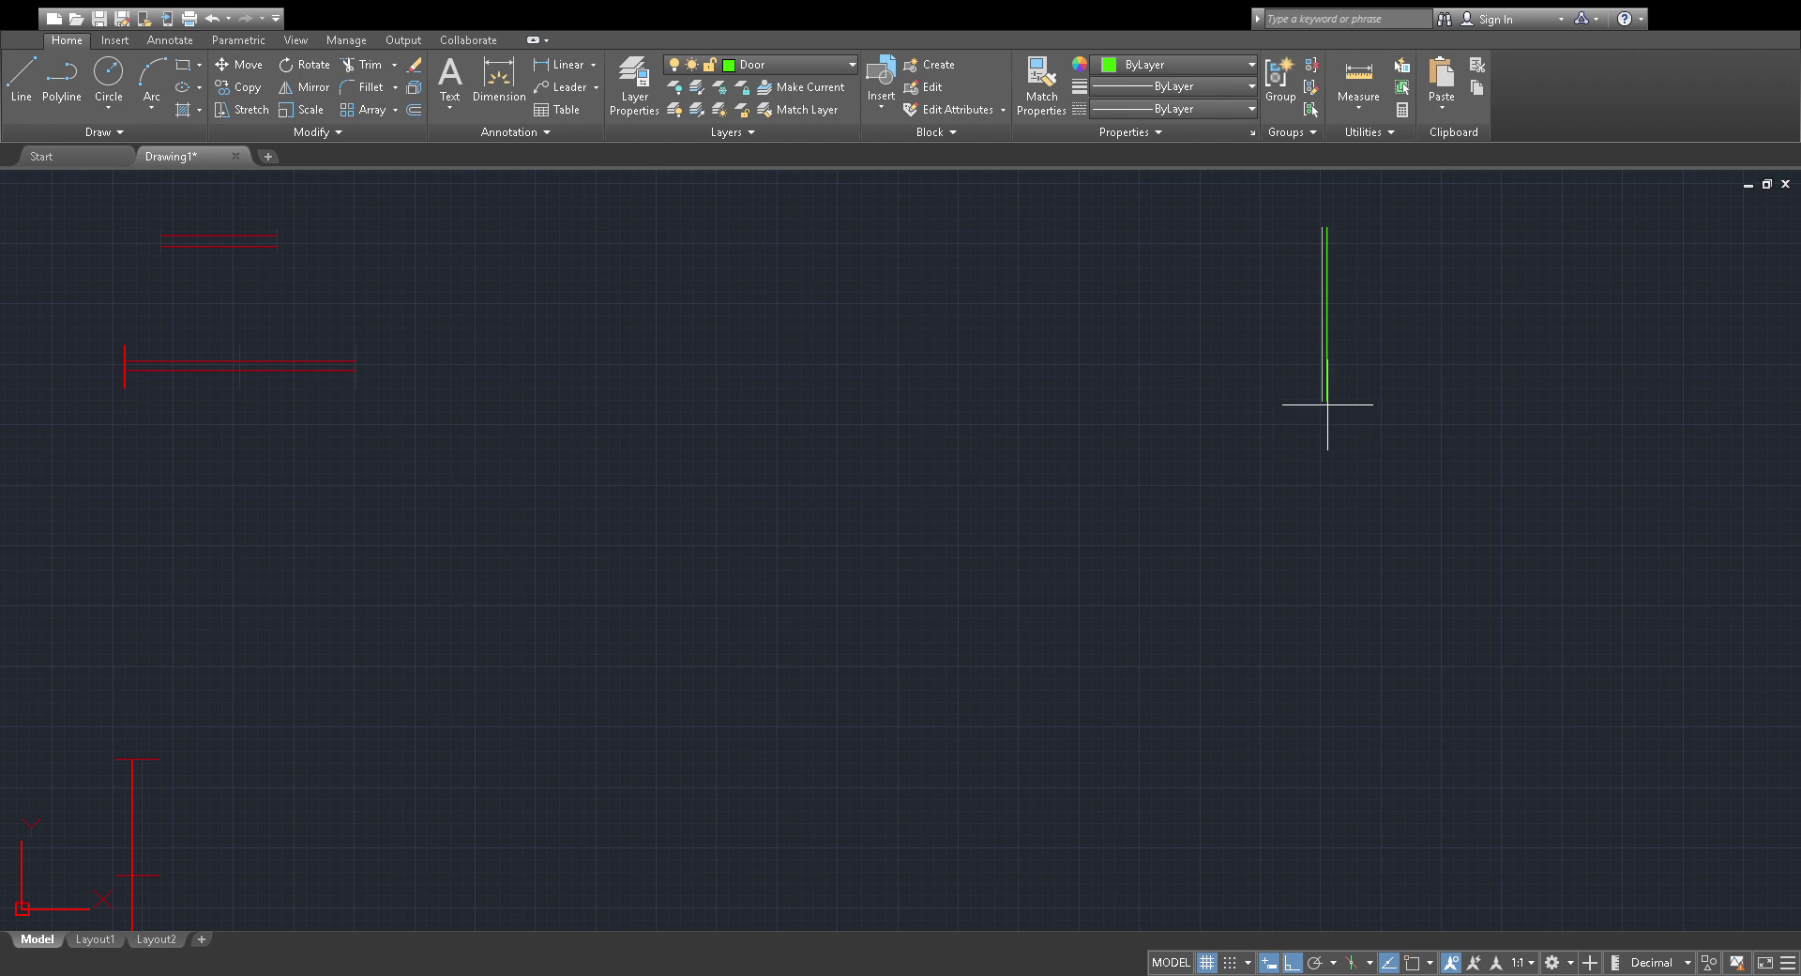
click(1412, 962)
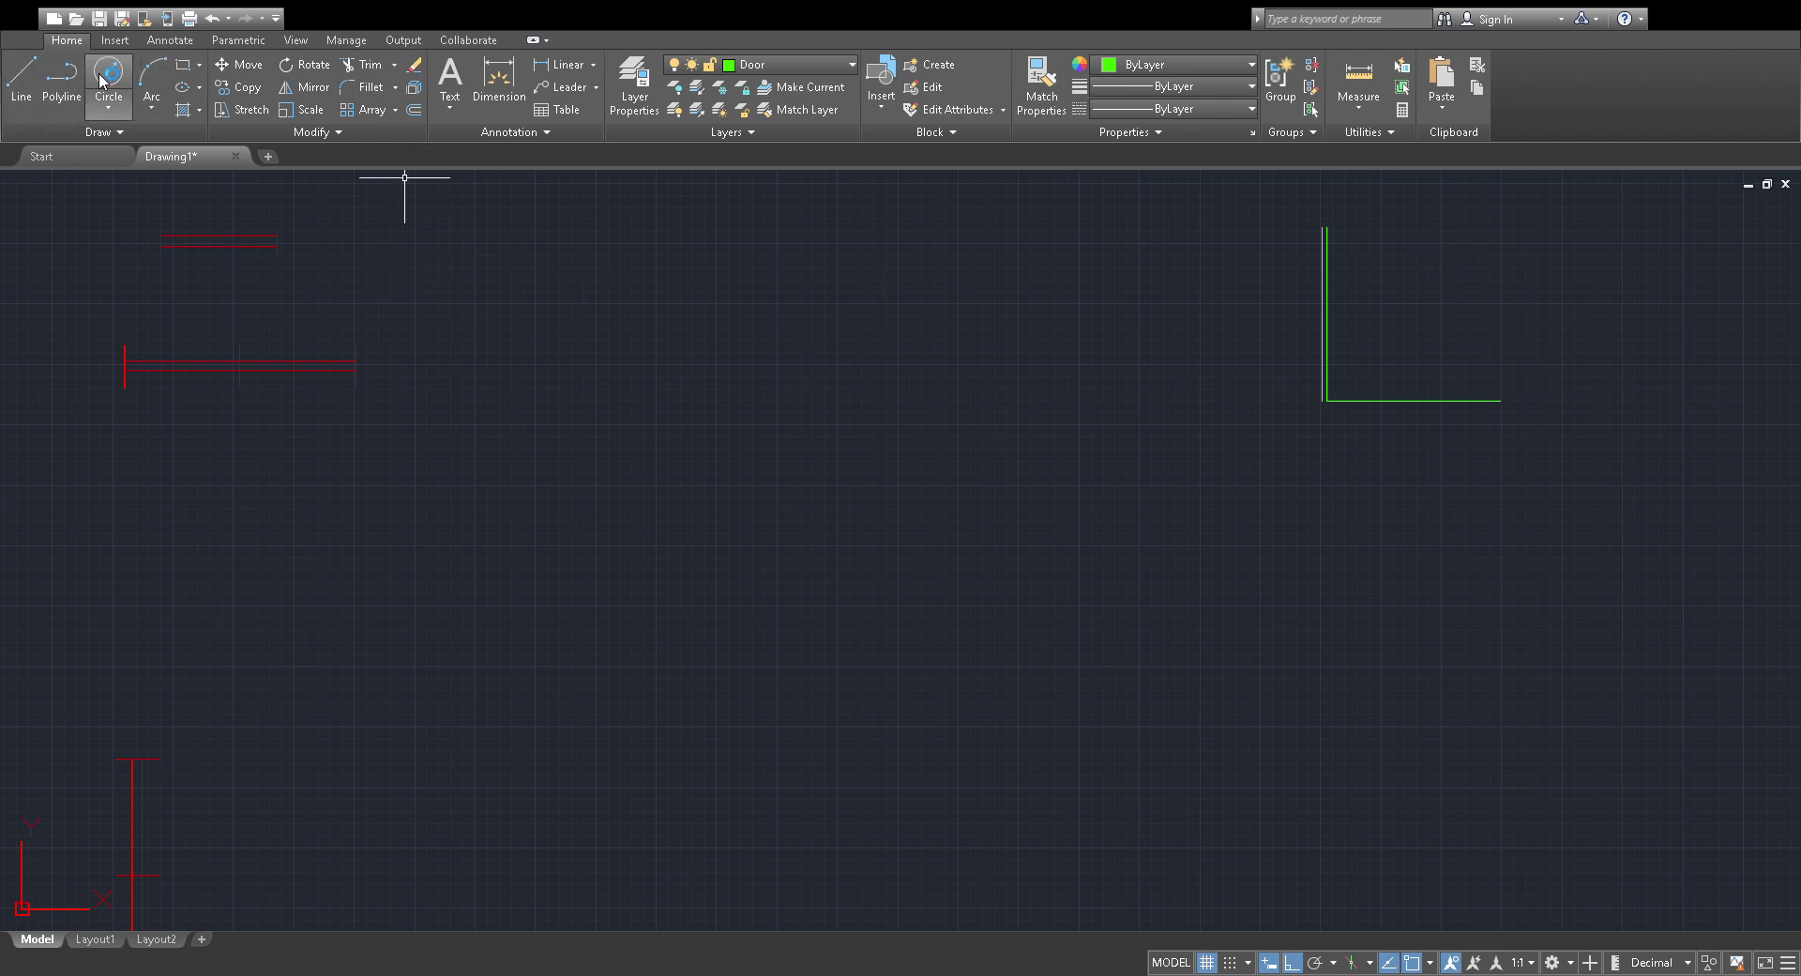
Draw a three-point arc from the free end of the horizontal line through the top of the door leaf and past it.
click(1502, 401)
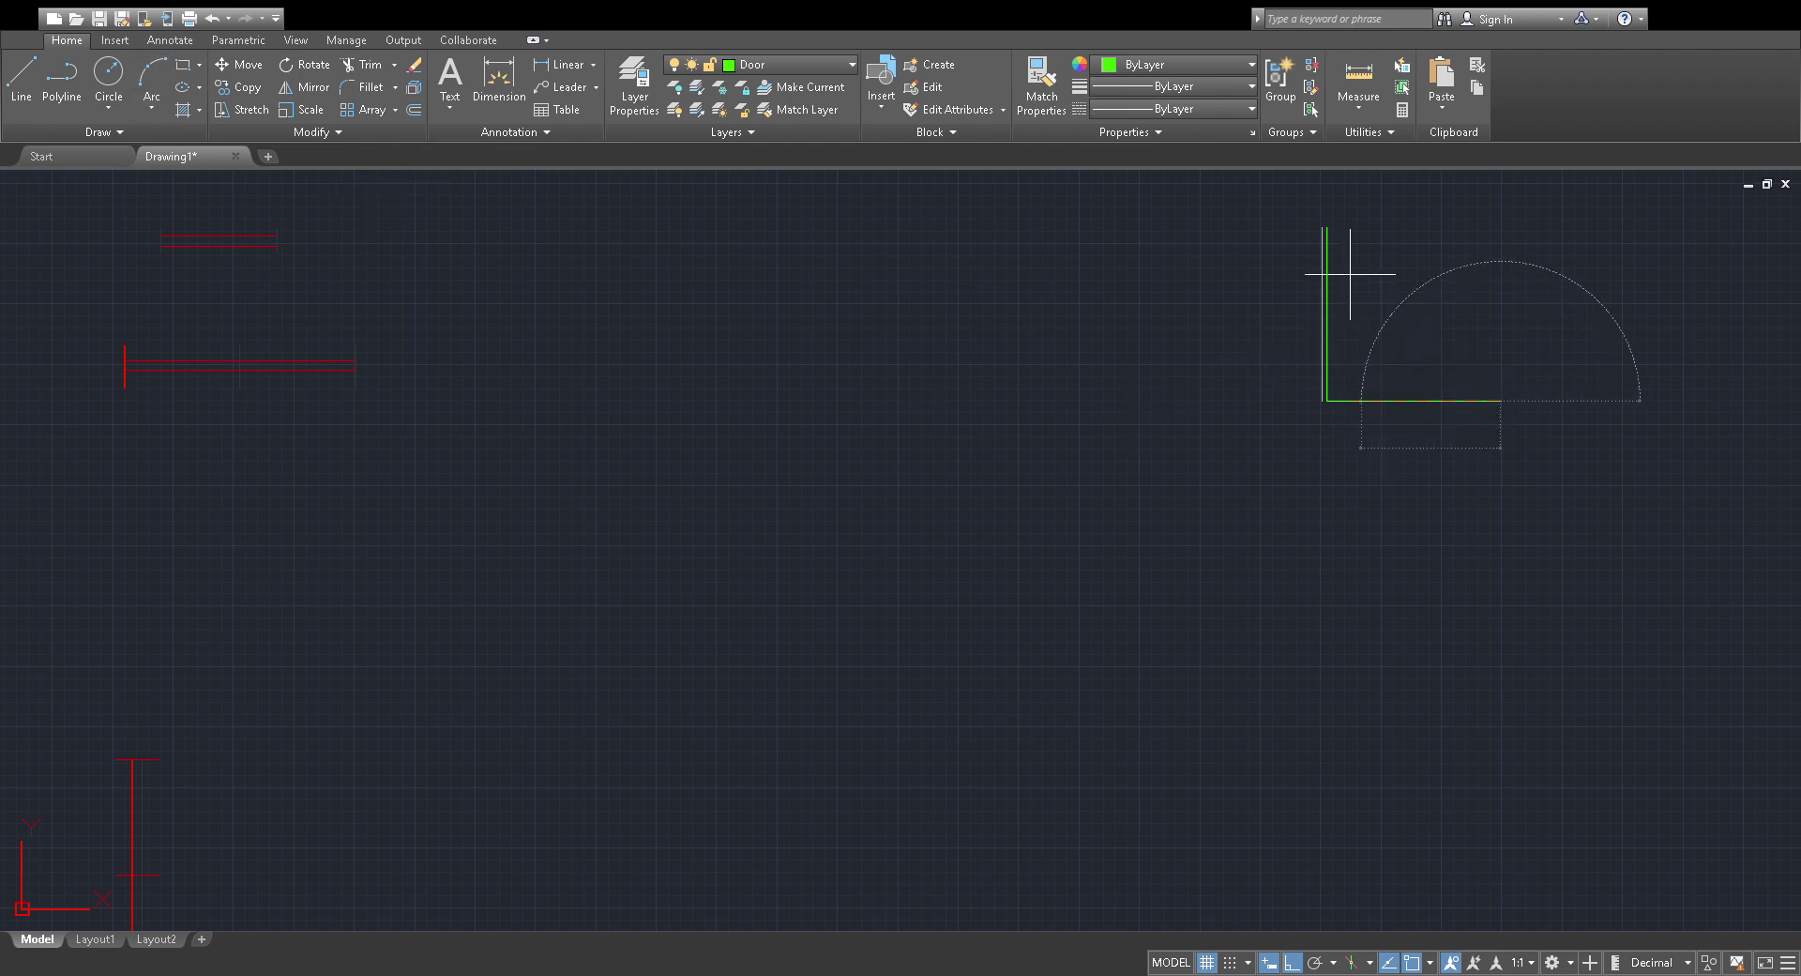
click(1327, 226)
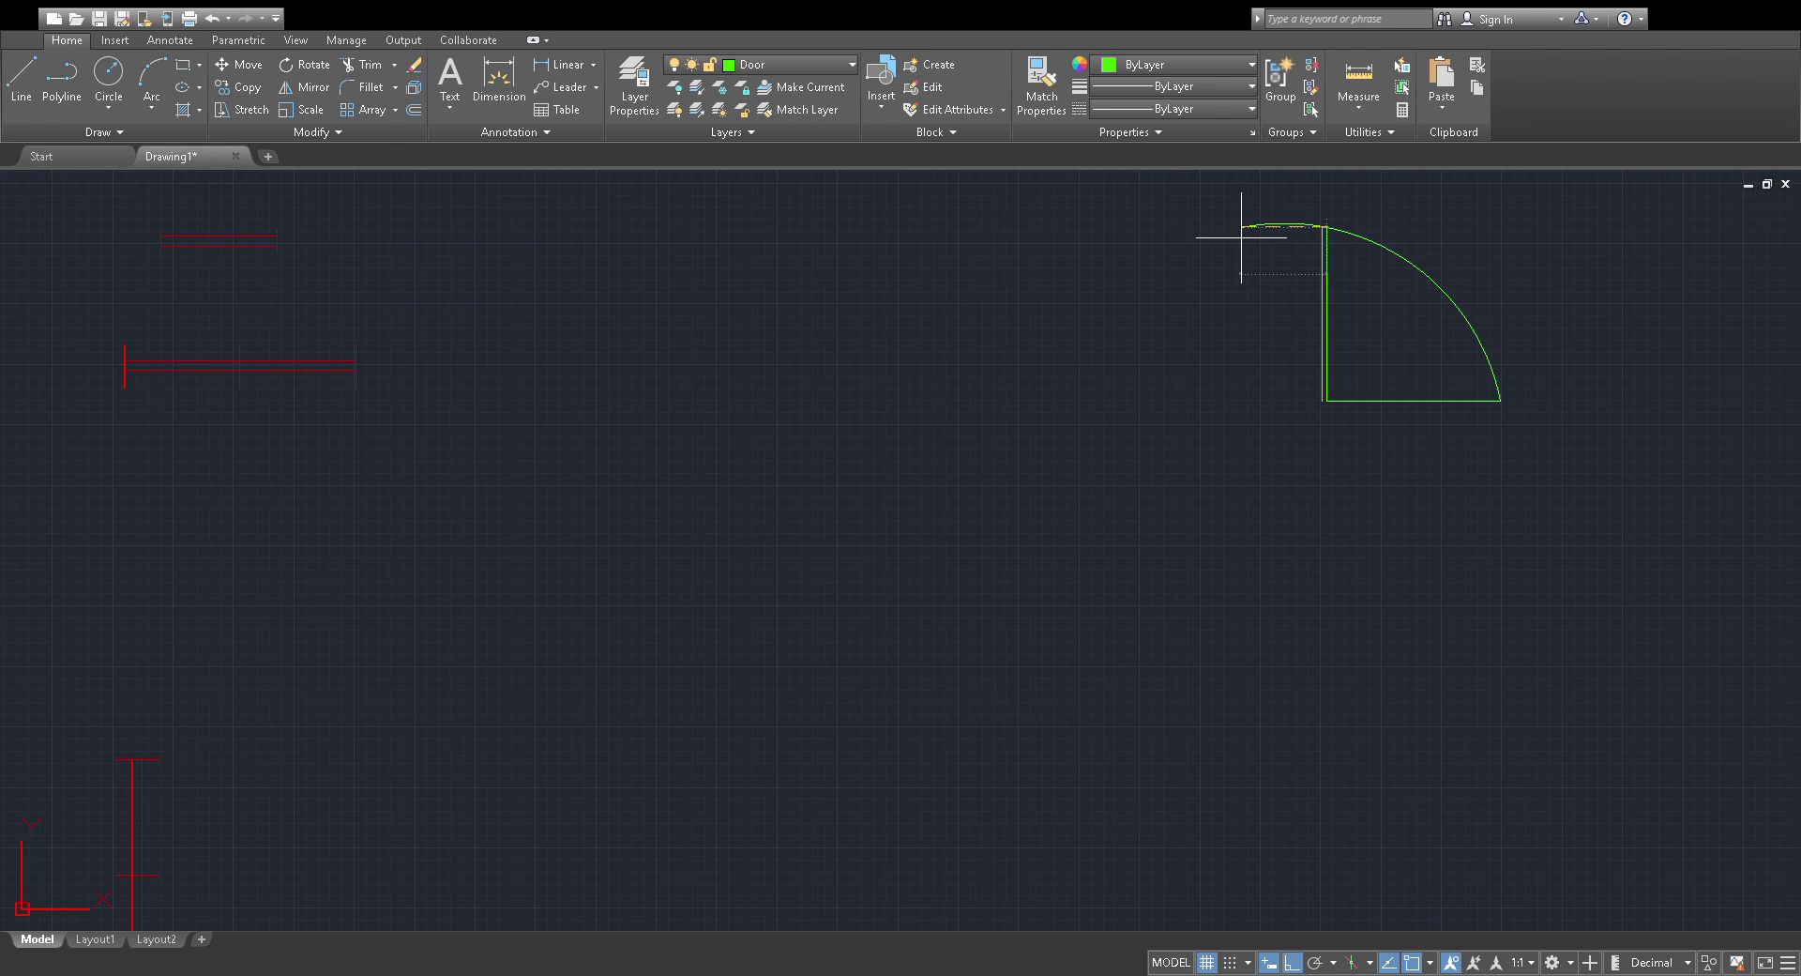
click(1285, 242)
Trim the part of the swing arc that extends beyond the door leaf.
click(1587, 201)
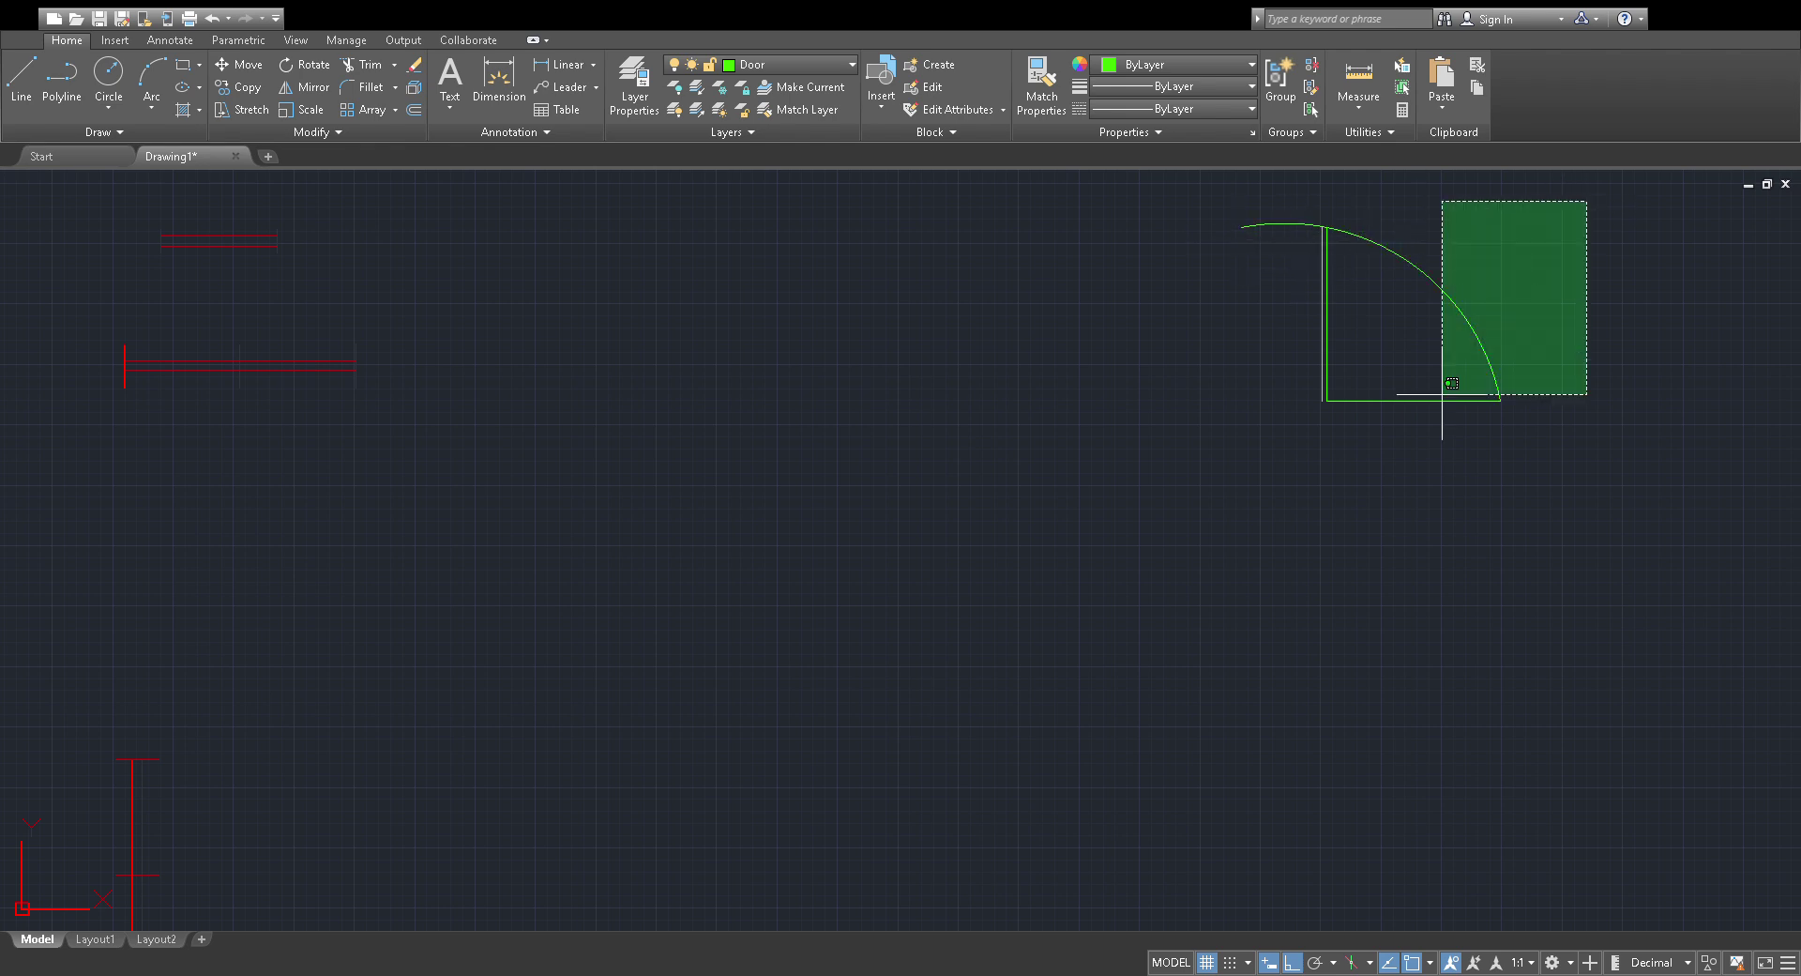
click(1117, 635)
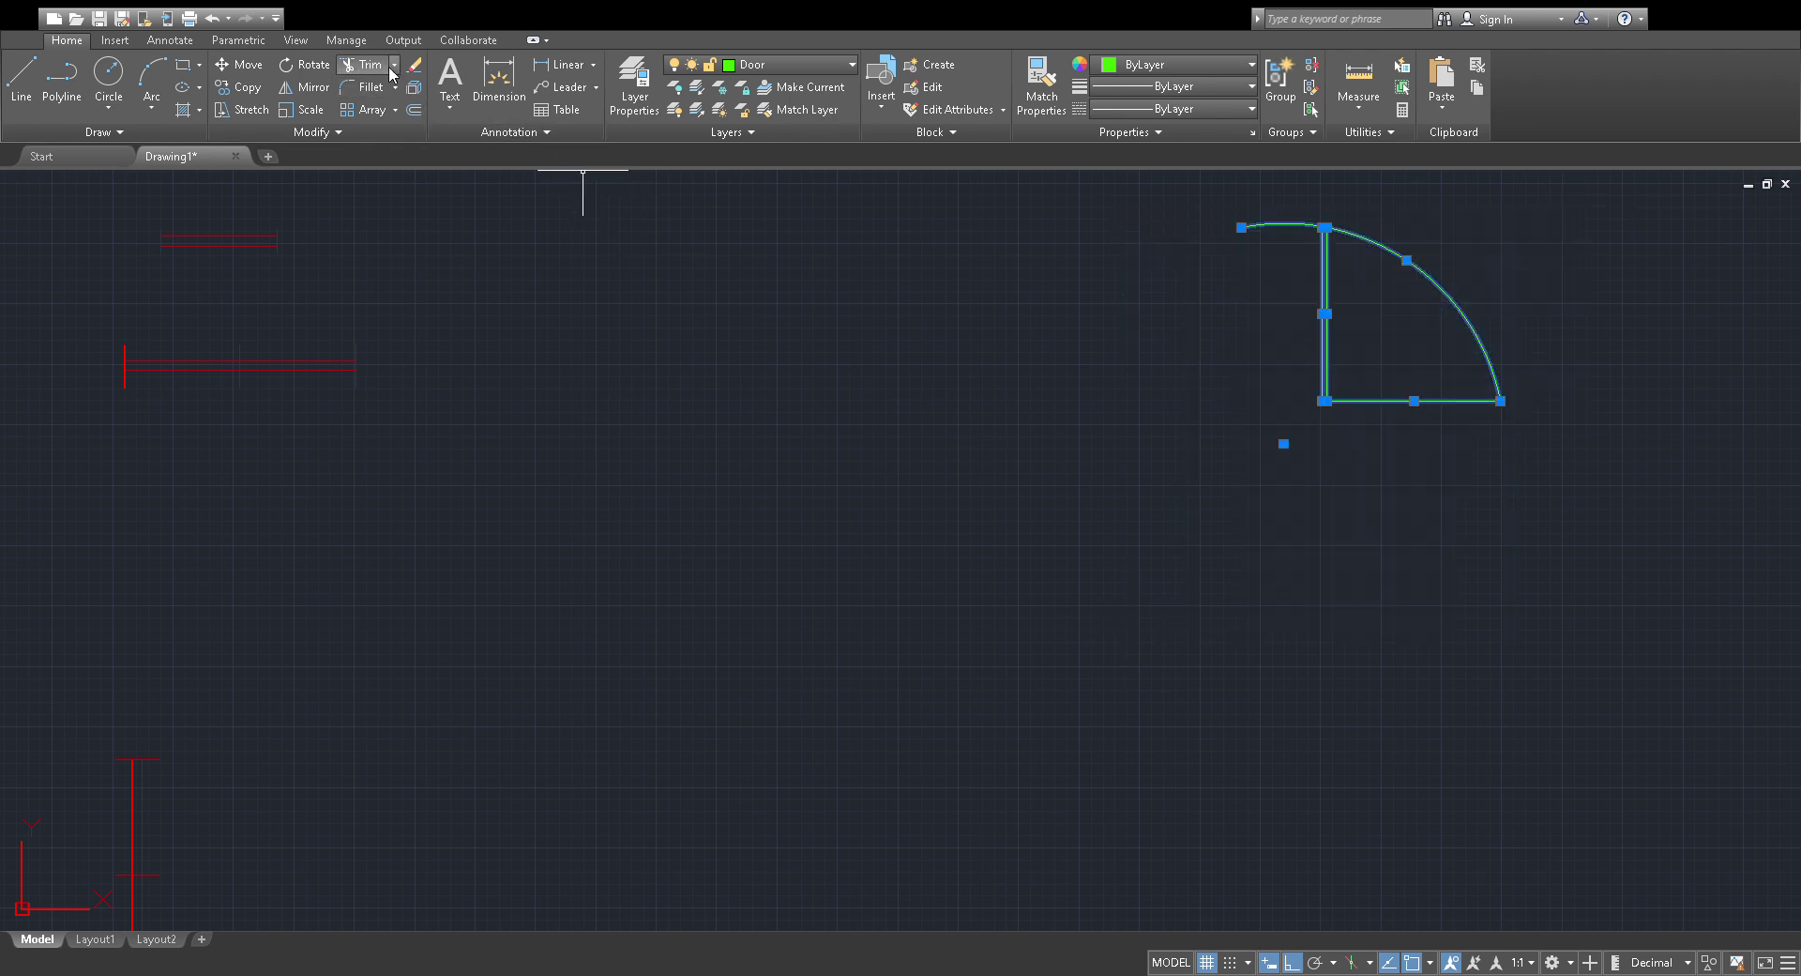
click(1281, 223)
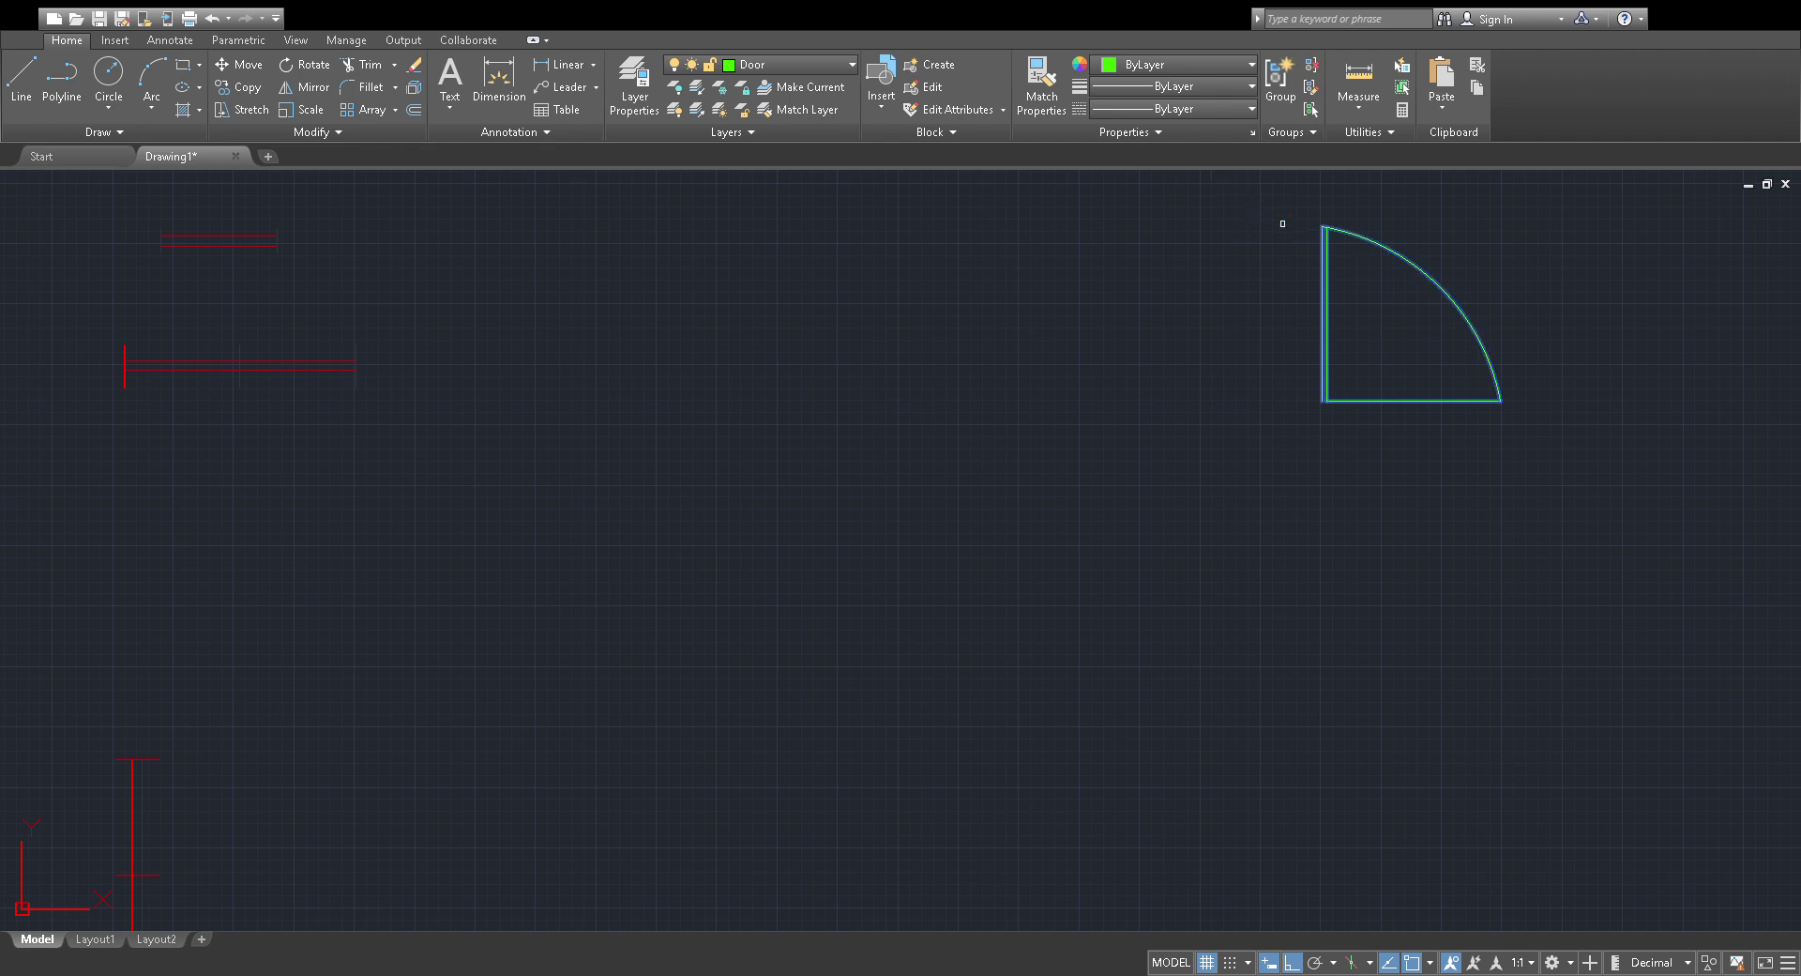
Copy the finished door symbol onto the lower outer wall, just right of the right-hand partition.
scroll(1494, 321, down, 5)
scroll(1508, 304, up, 1)
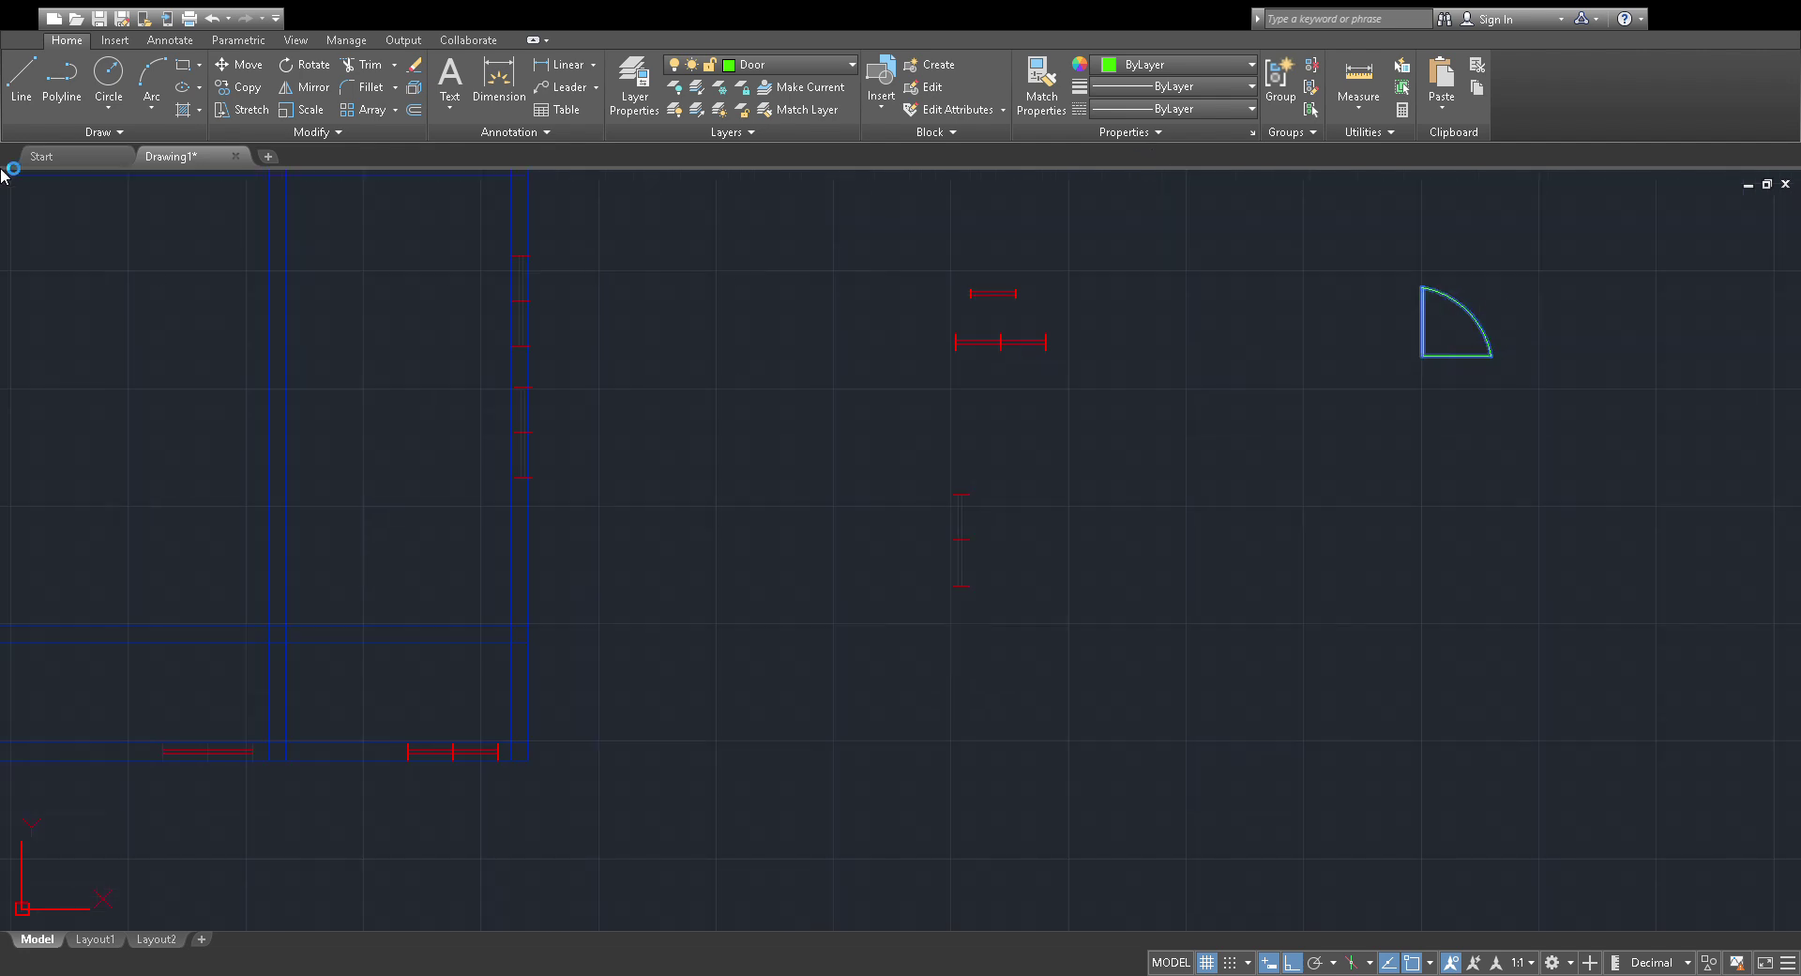
key(Escape)
click(1556, 258)
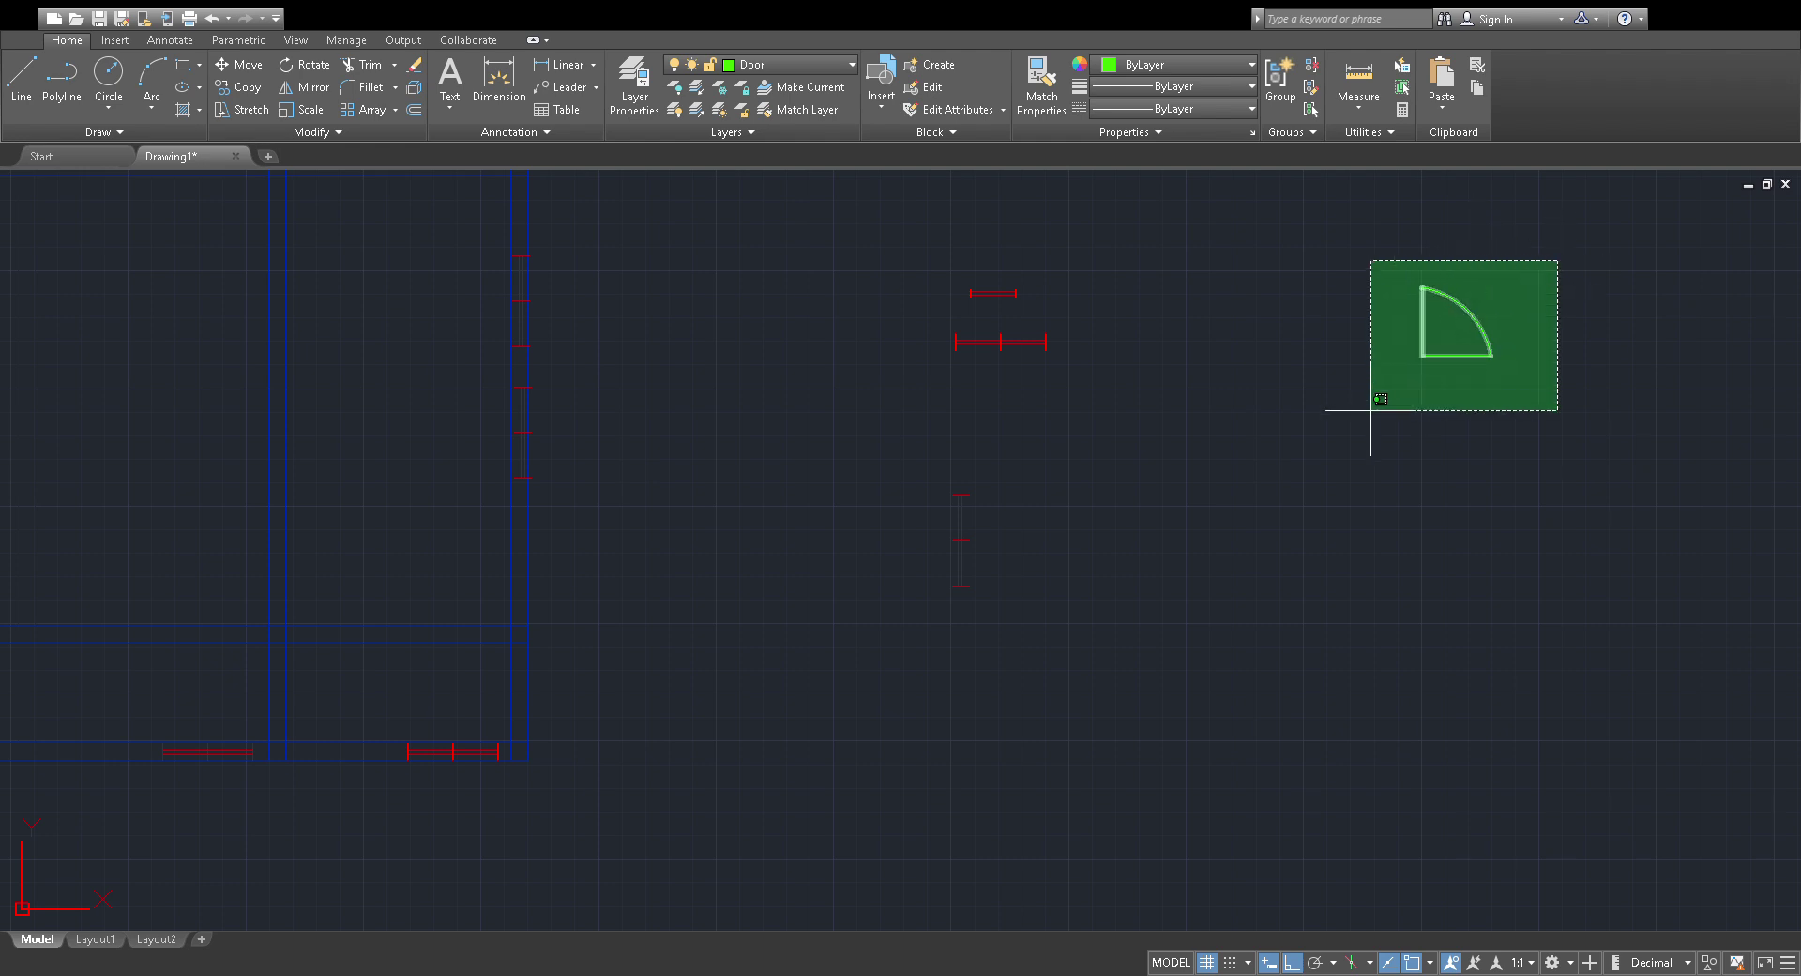
click(1375, 409)
key(ctrl+c)
key(ctrl+v)
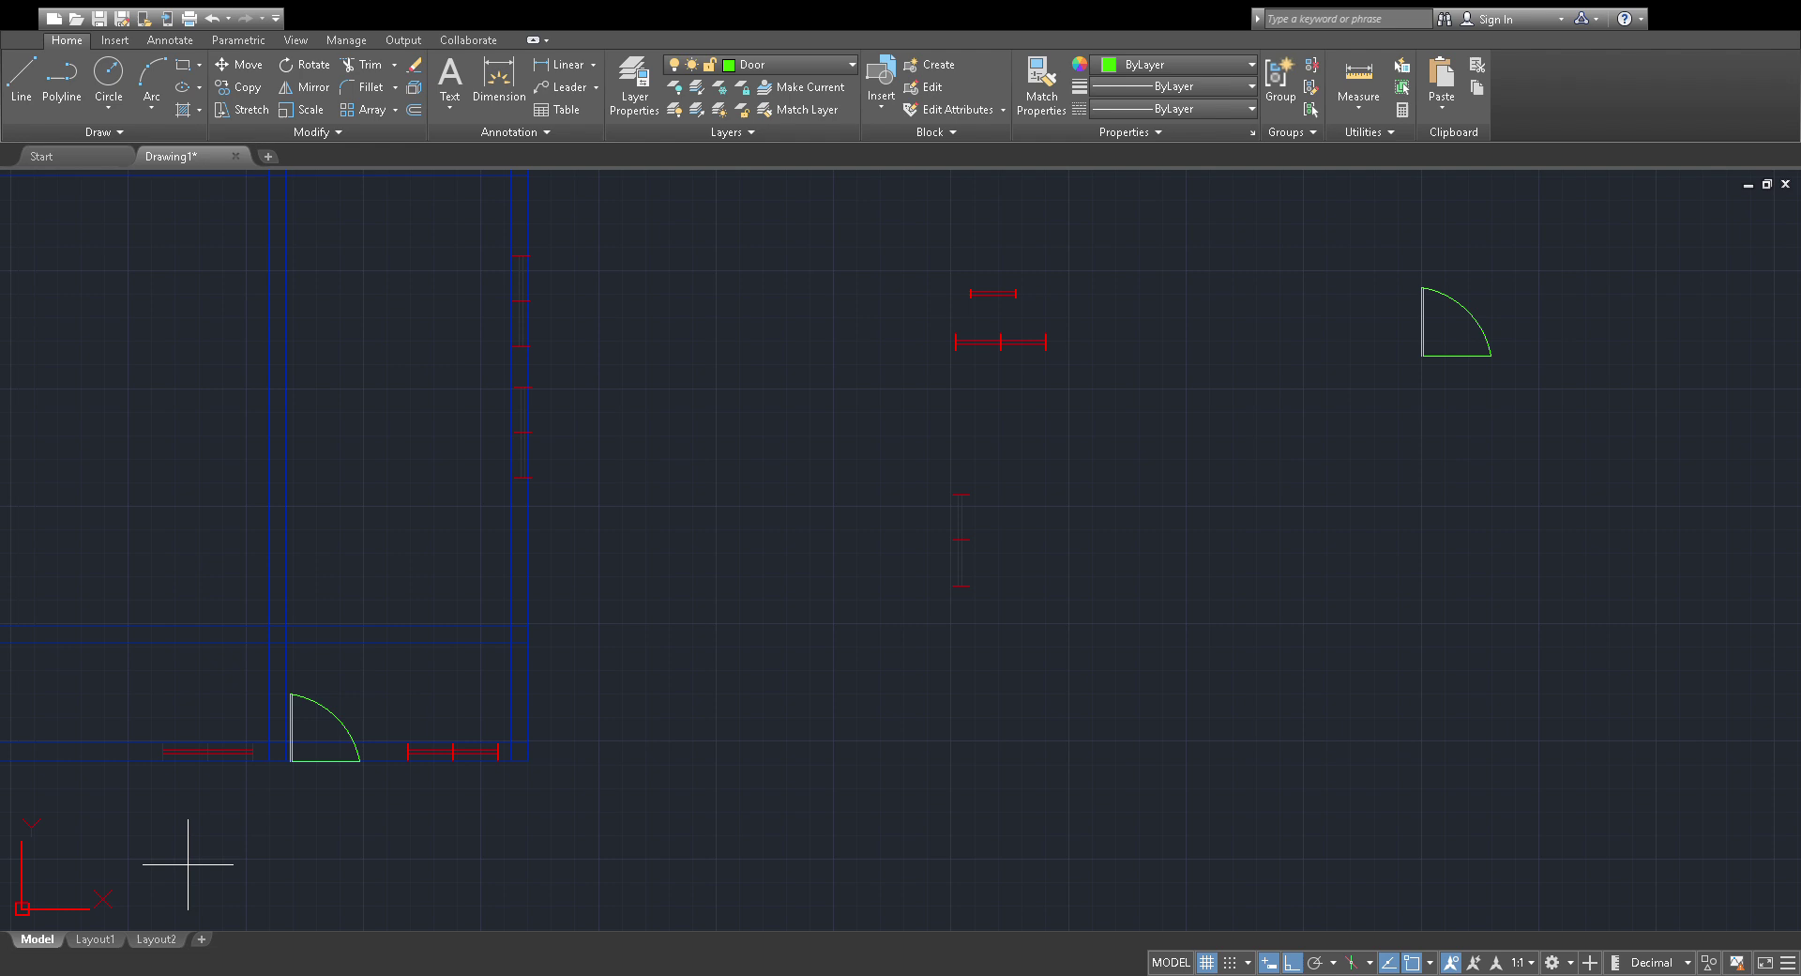
Place another copy of the door symbol on the horizontal partition near the left outer wall.
scroll(253, 590, down, 5)
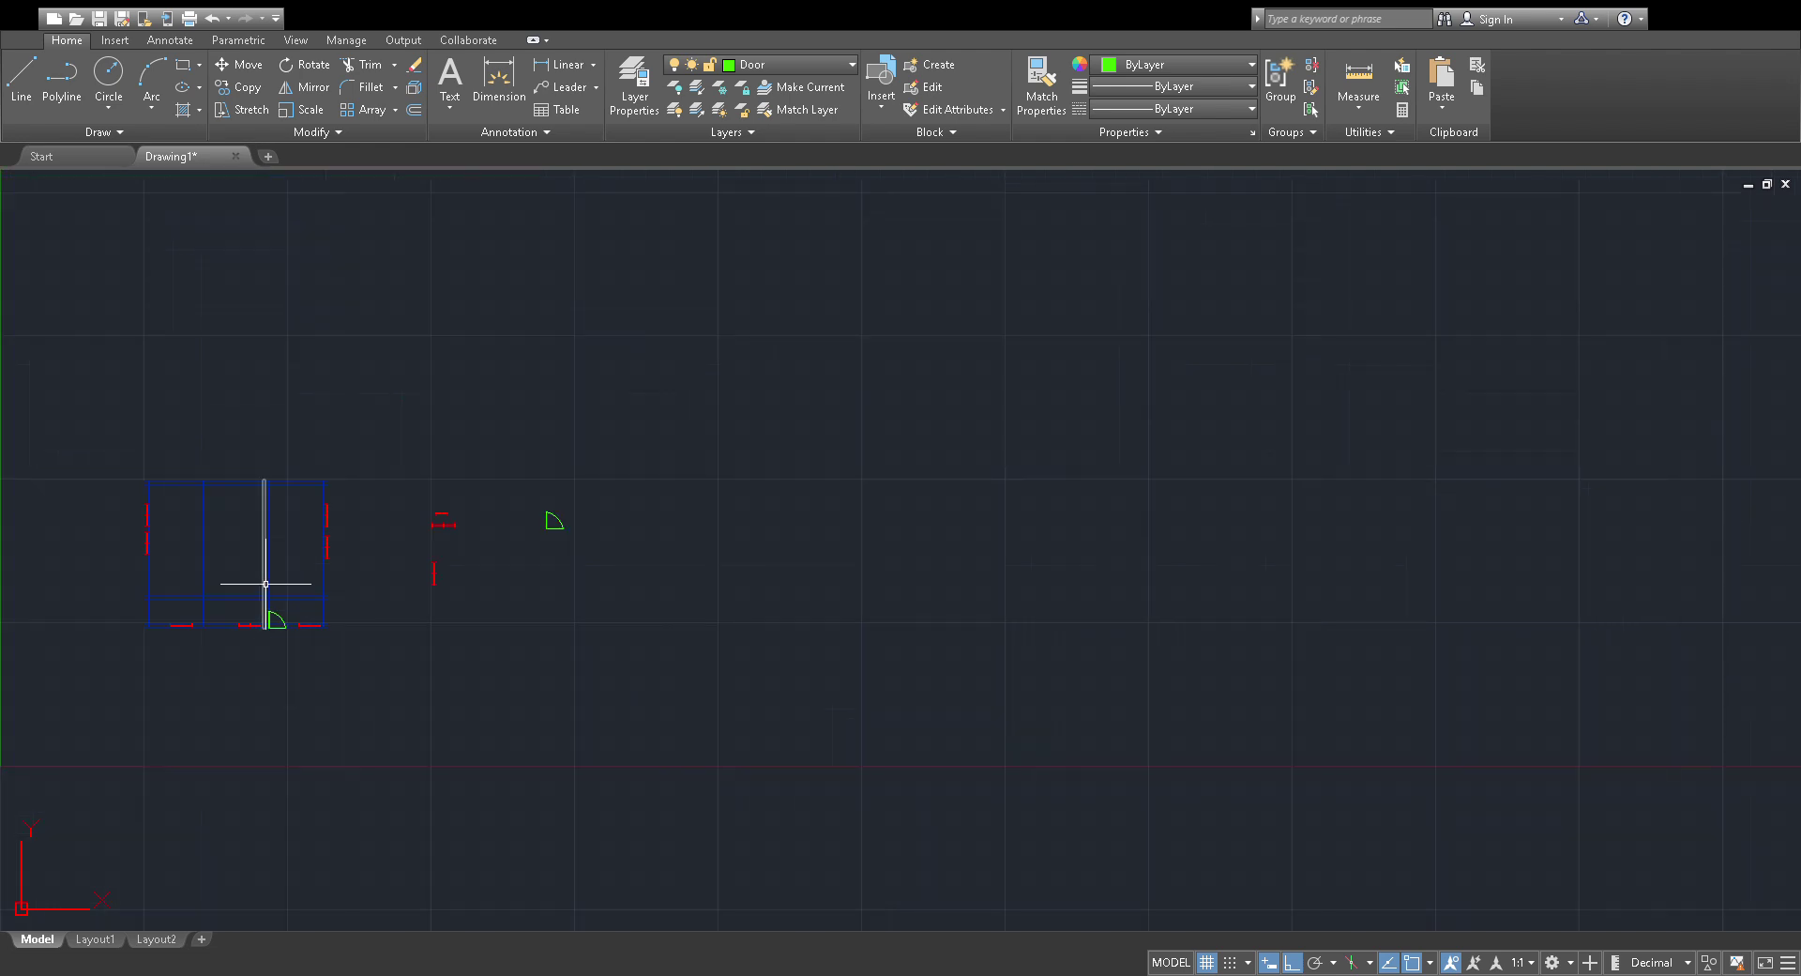
middle_drag(266, 543, 634, 497)
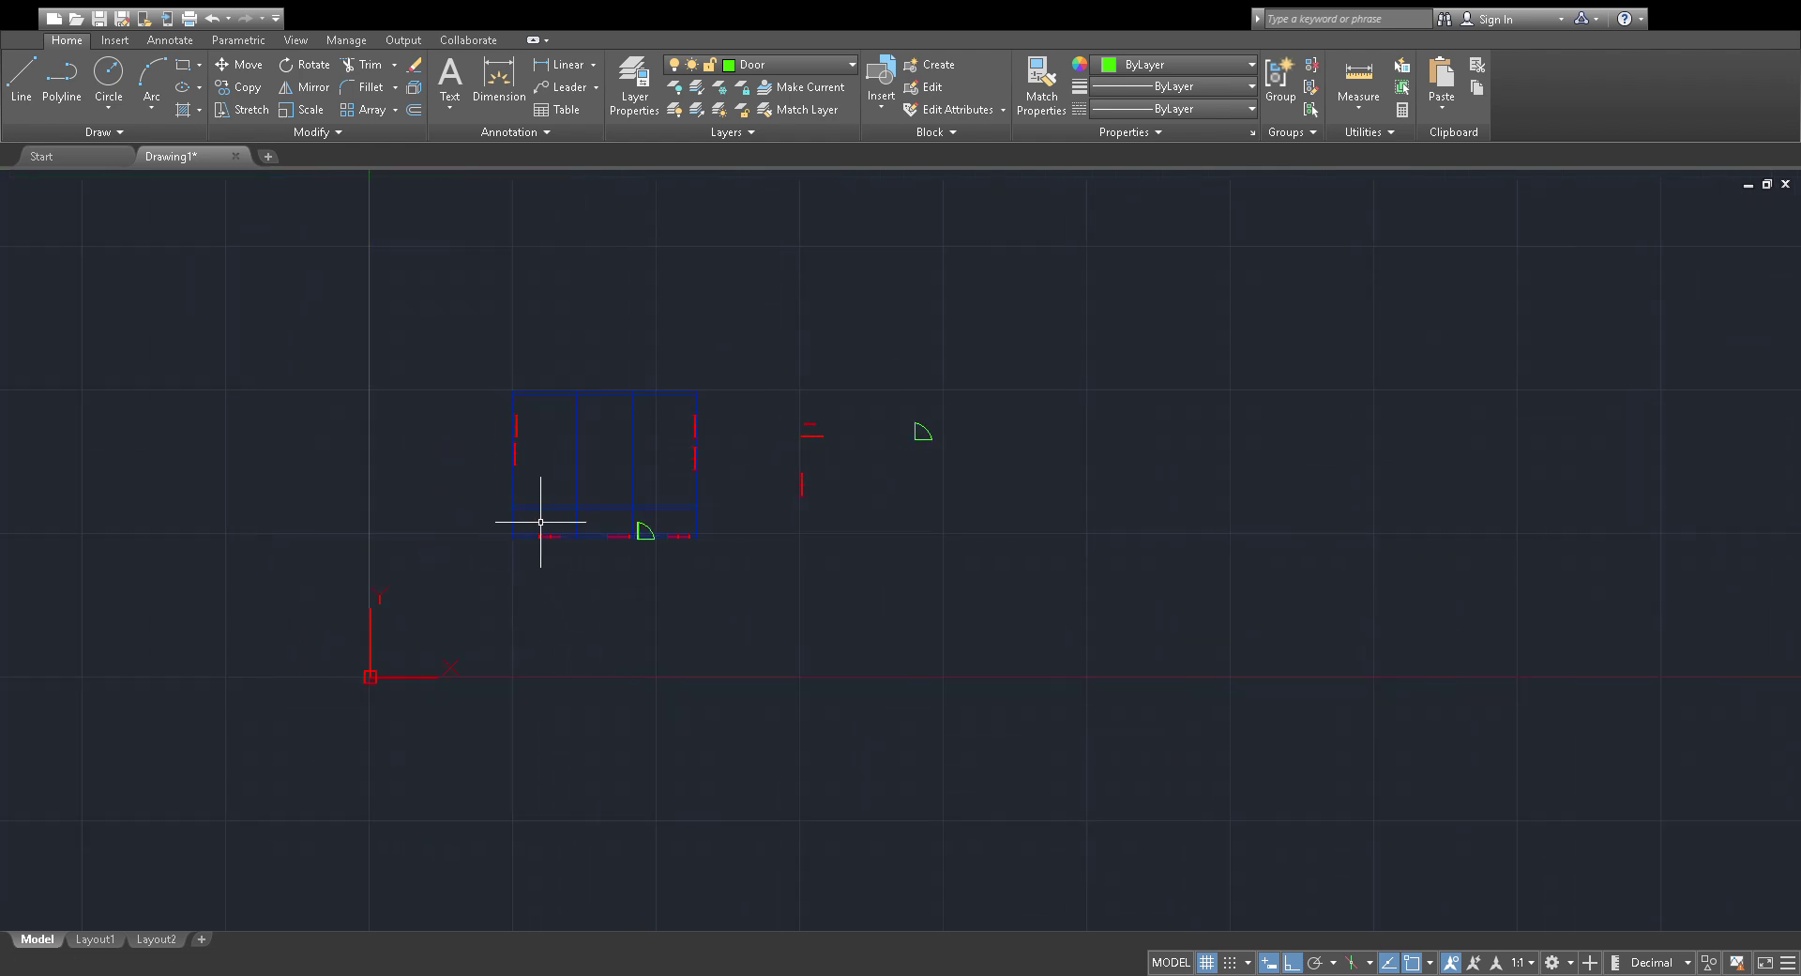
scroll(467, 538, up, 7)
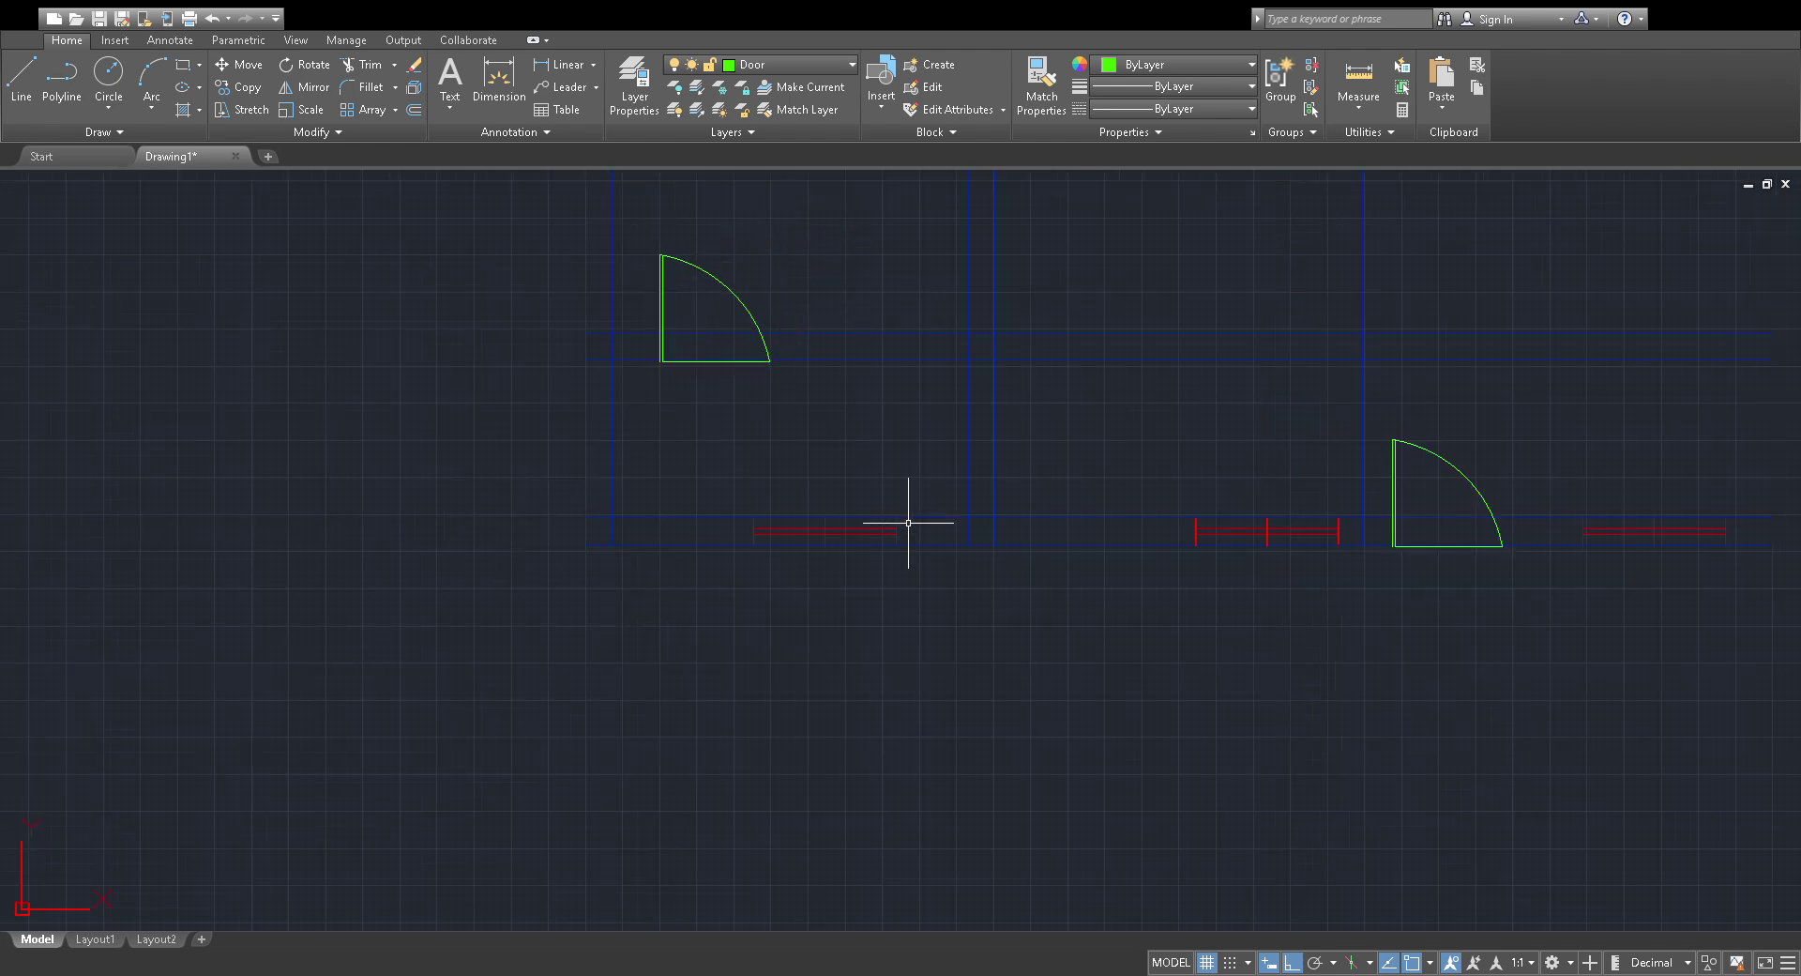
Delete the spare window and door symbols lying outside the floor plan, beyond its right-hand outer wall.
scroll(995, 463, down, 3)
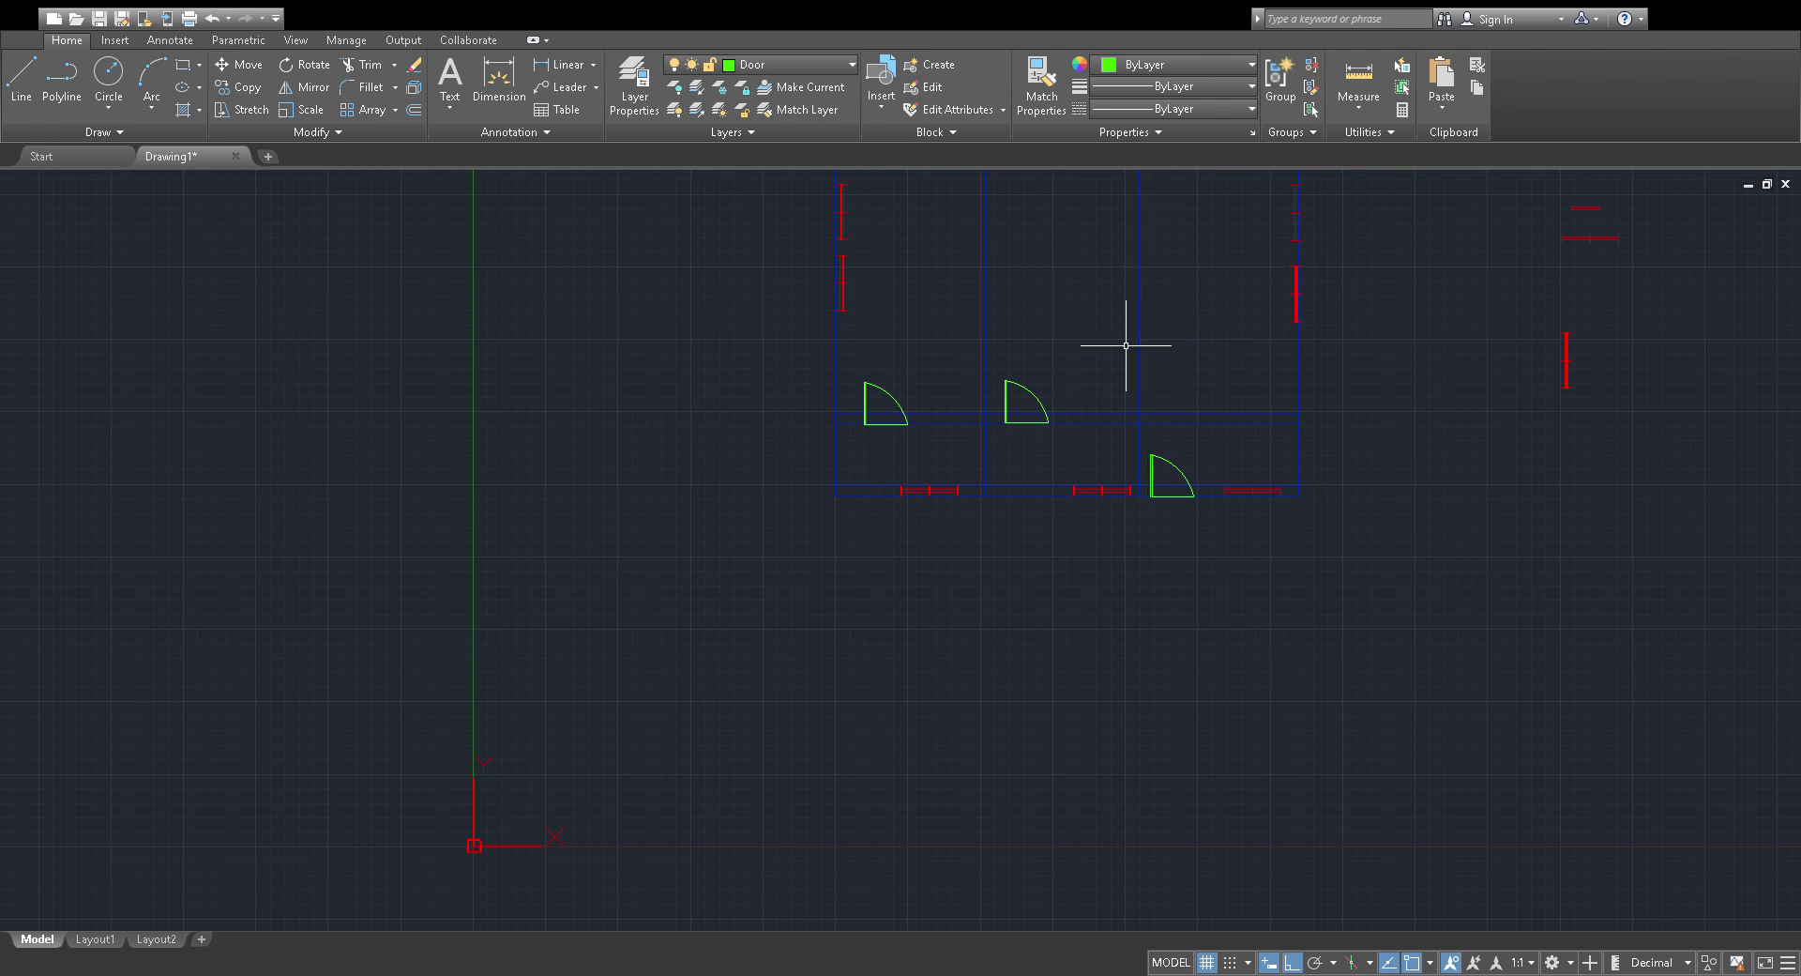
scroll(1107, 312, down, 2)
scroll(1093, 300, down, 1)
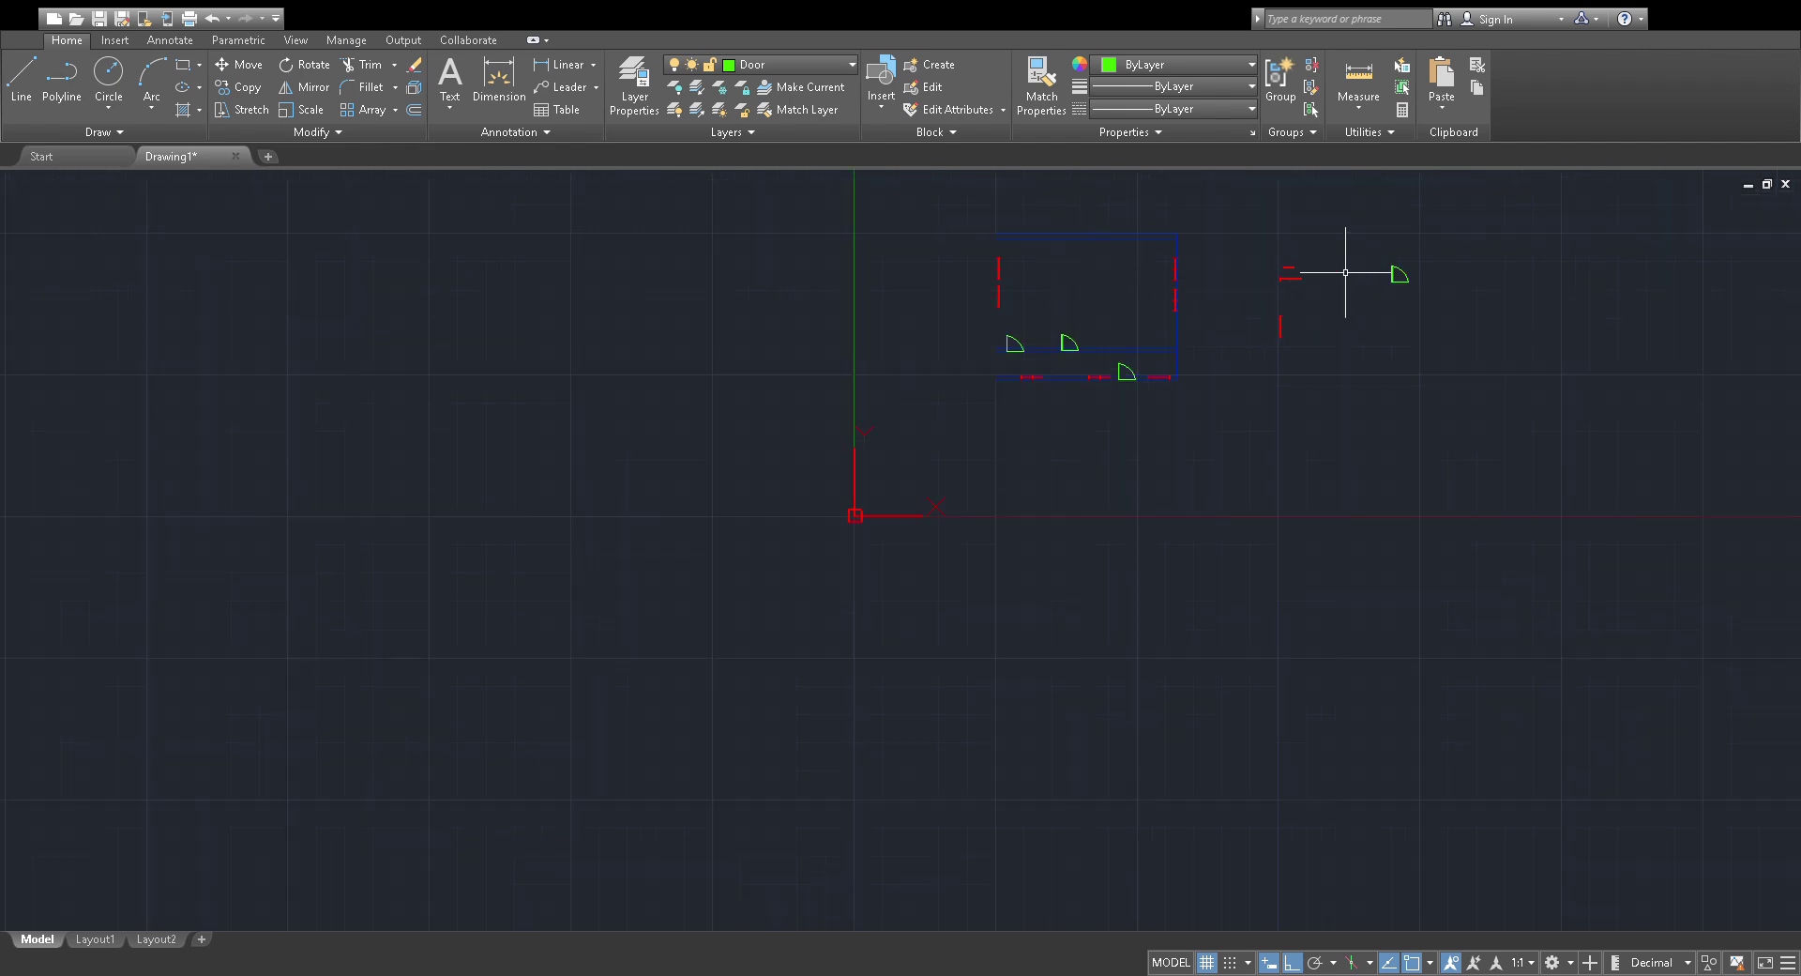
click(1431, 235)
click(1249, 371)
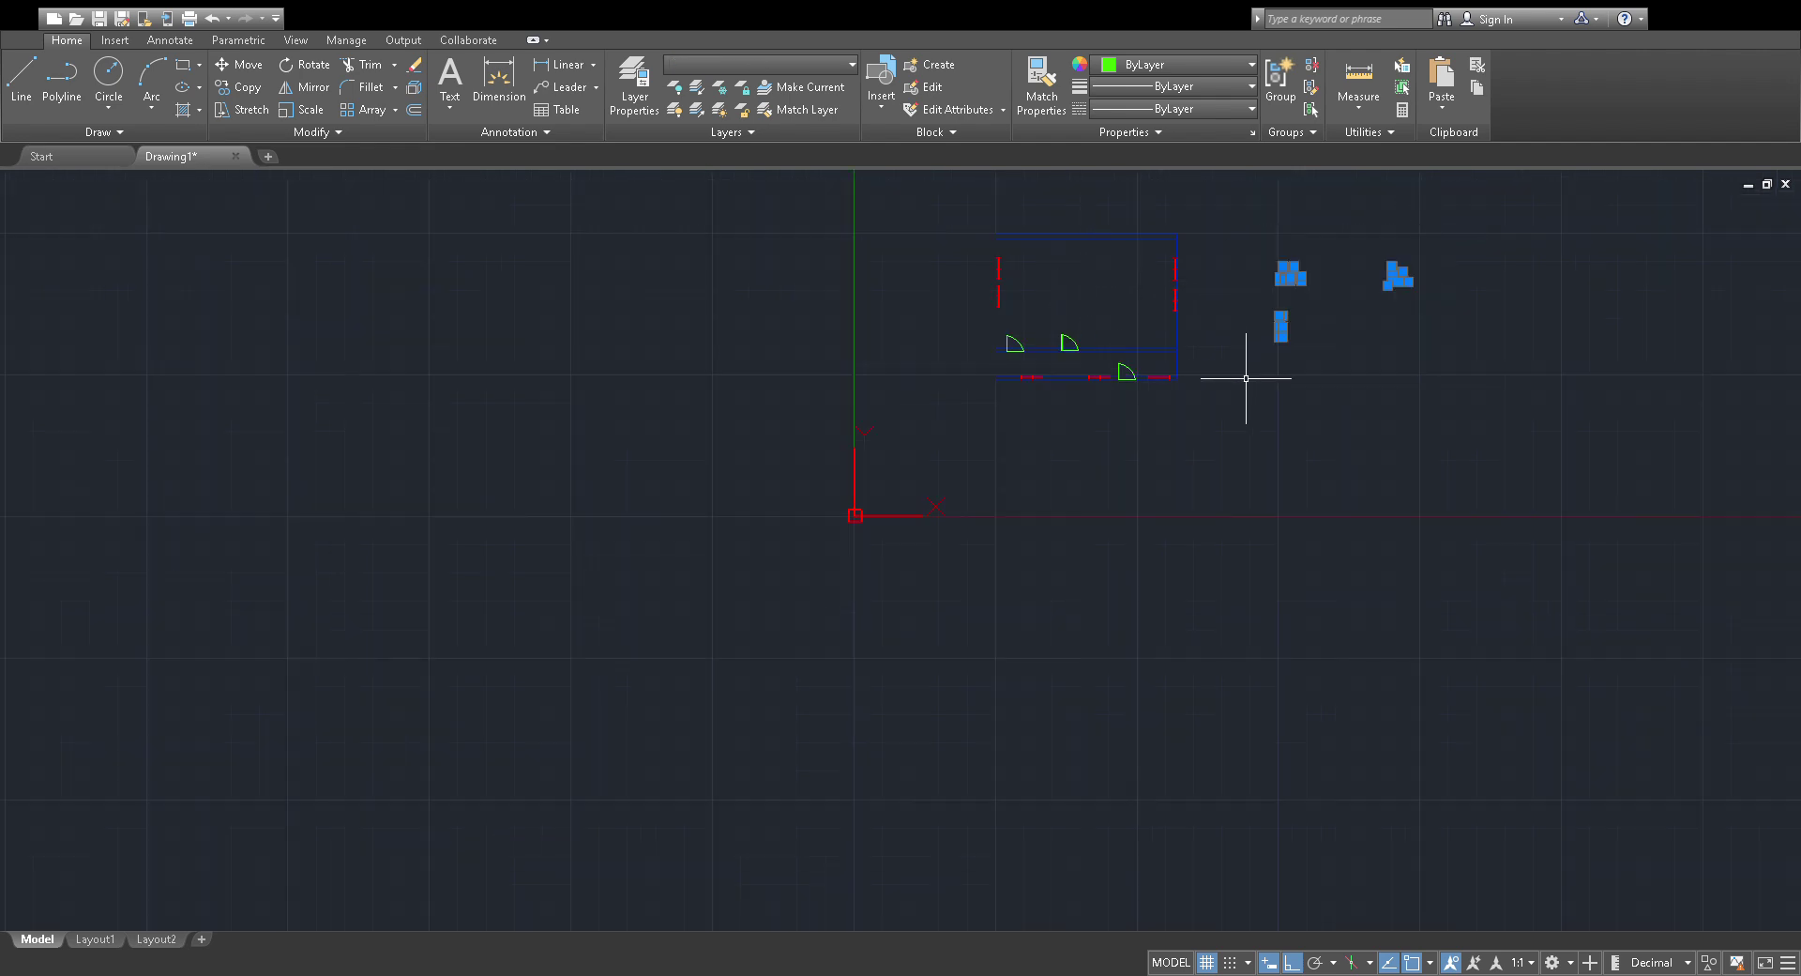
key(Delete)
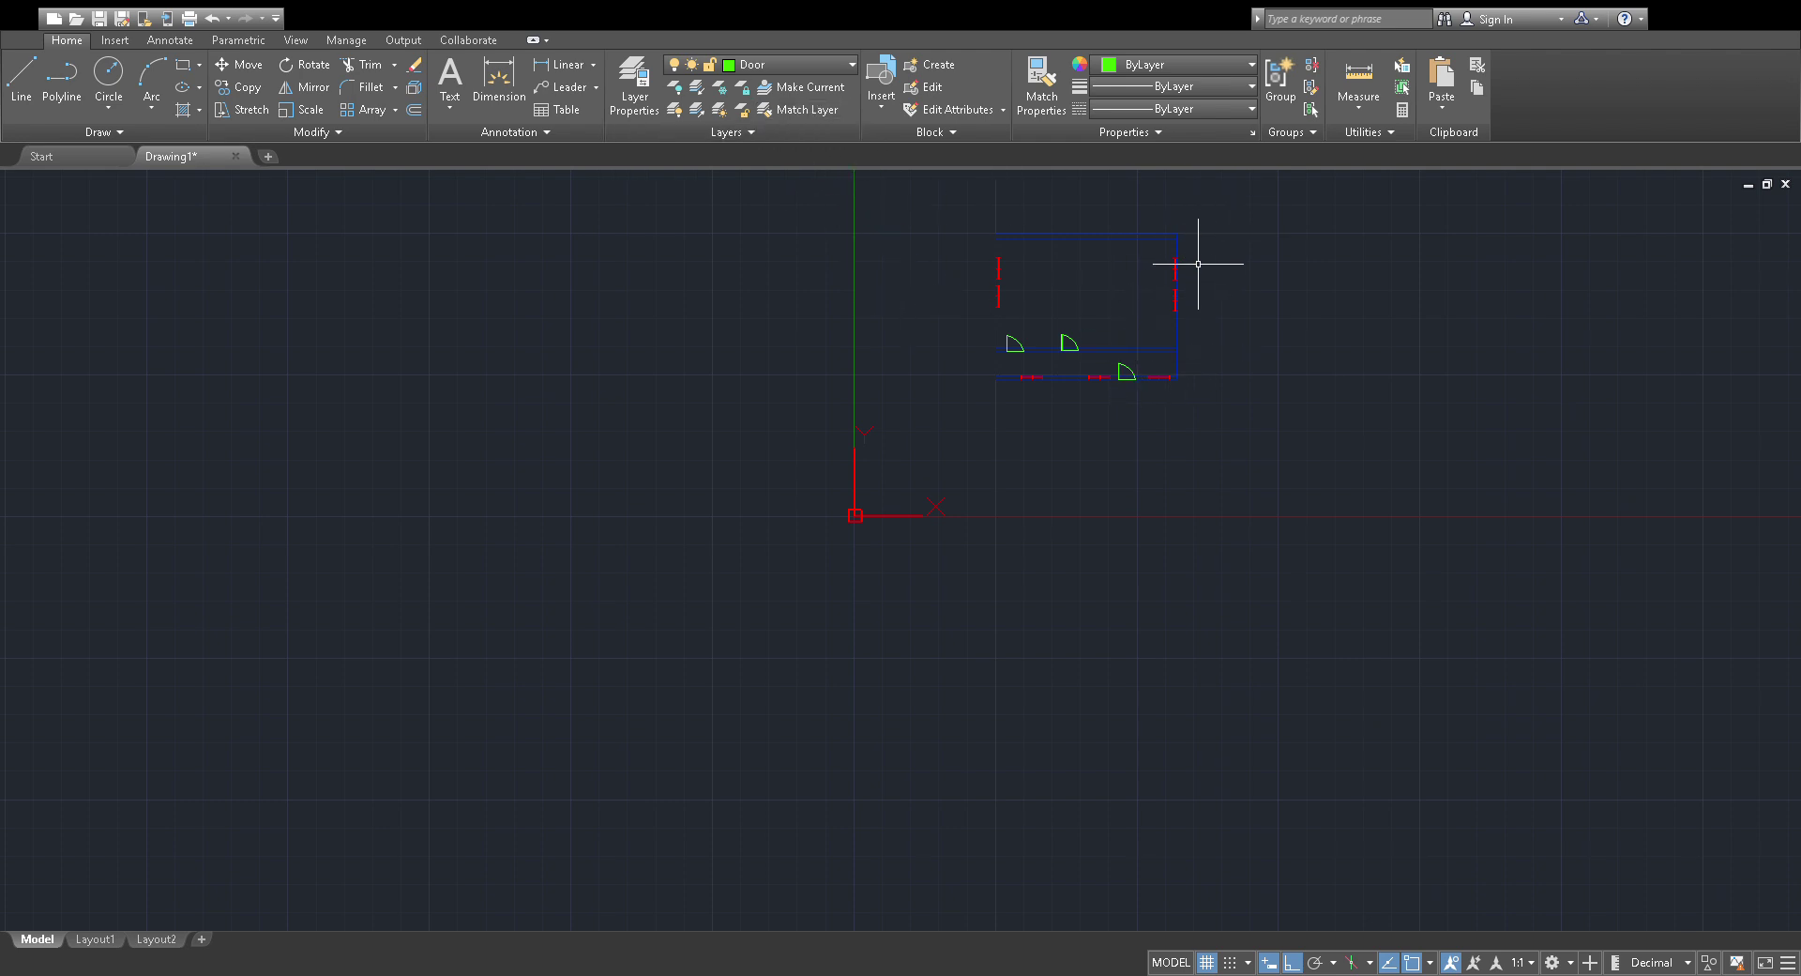
Hide the window and door symbols and make the yellow dimension layer current.
scroll(1191, 241, up, 4)
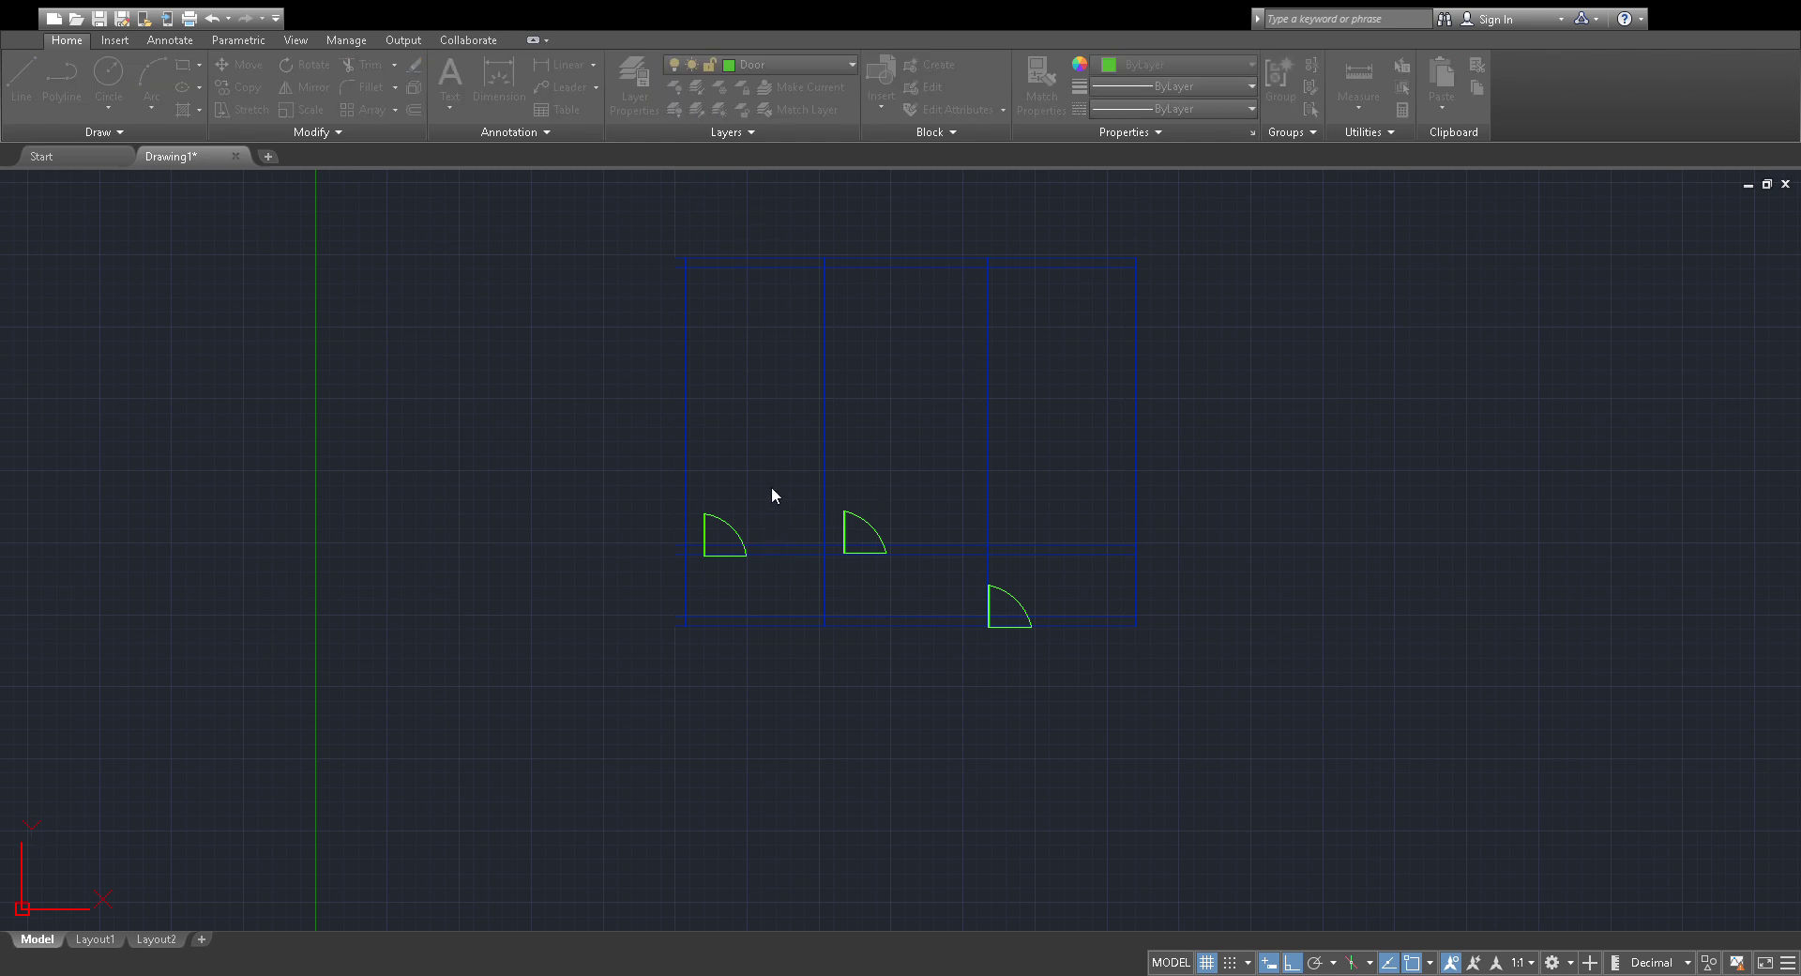
click(774, 129)
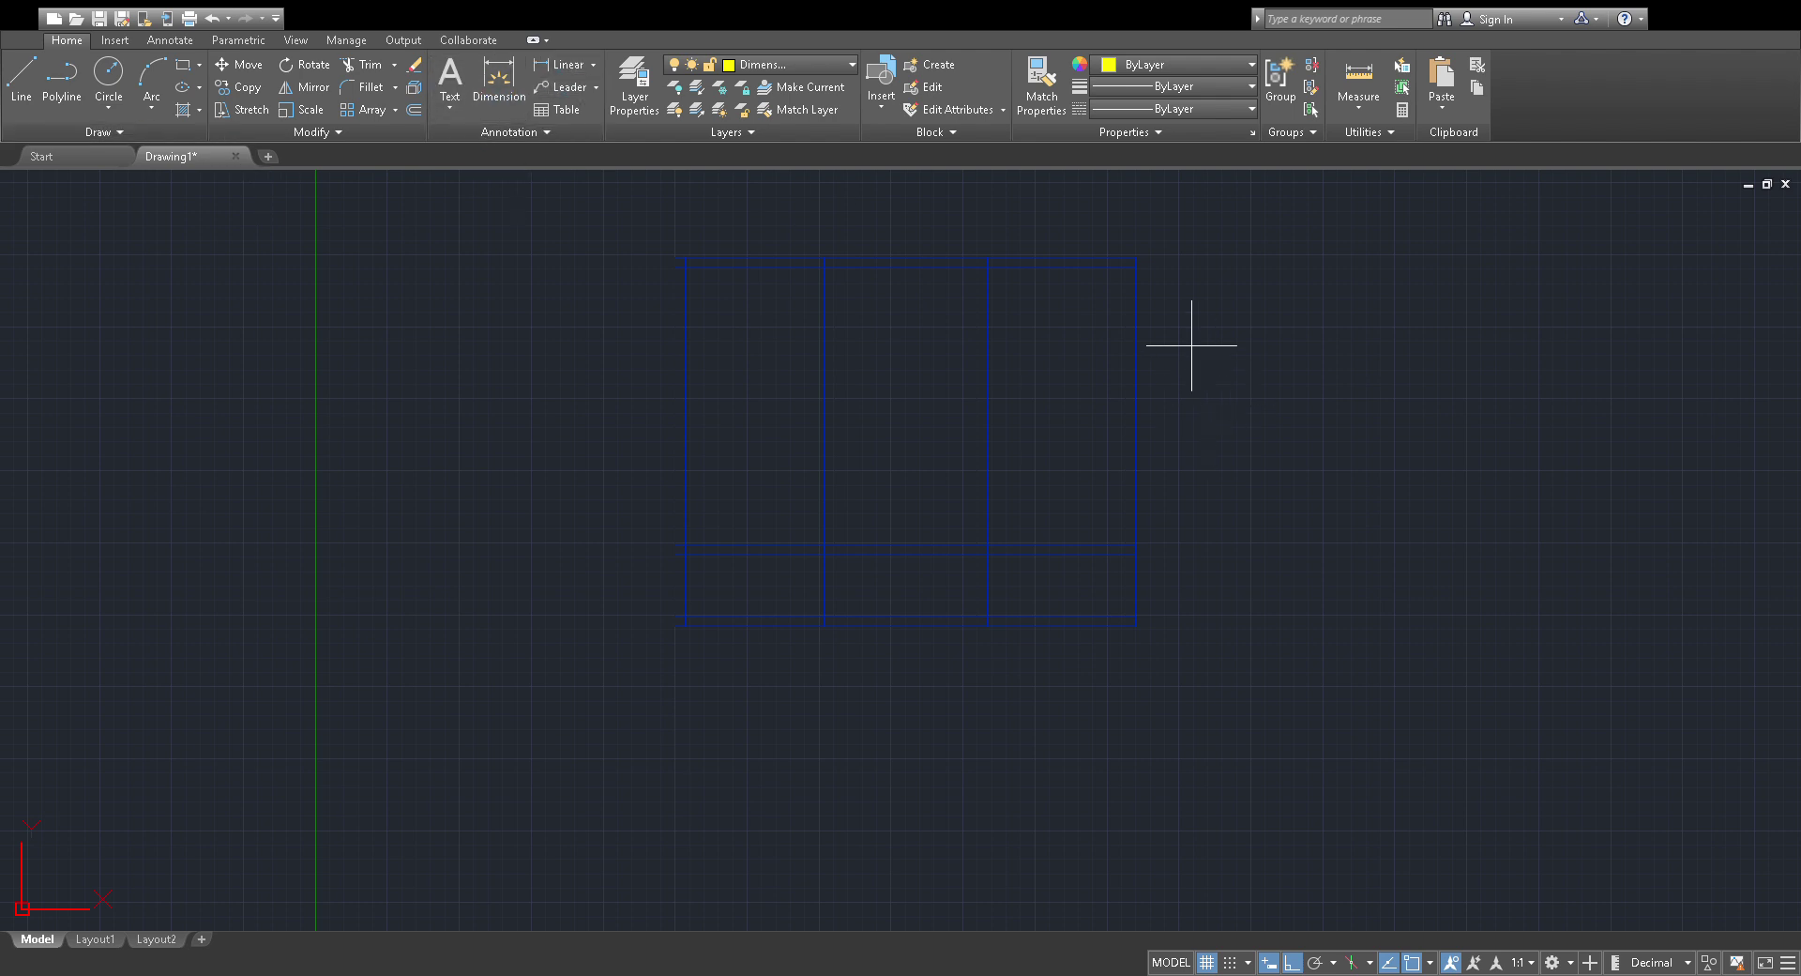
Dimension the inner height and width of the upper right-hand room, along its right wall and its lower partition.
click(1125, 545)
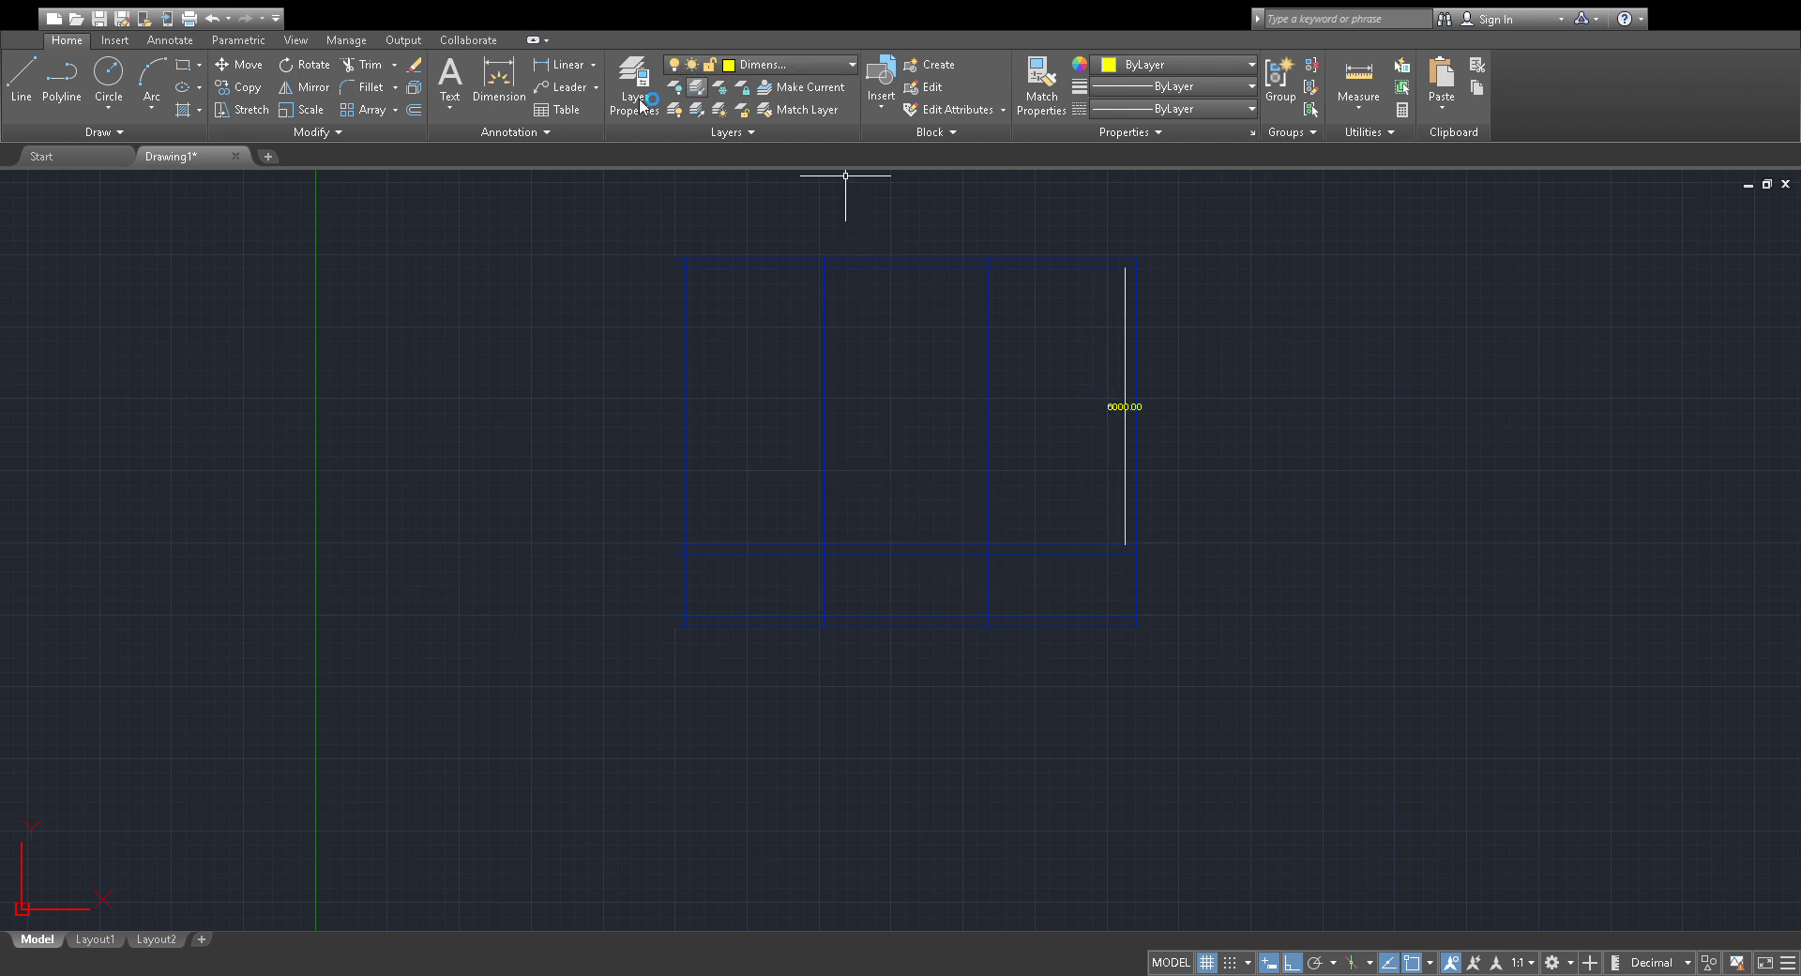
click(508, 83)
click(987, 544)
click(1124, 541)
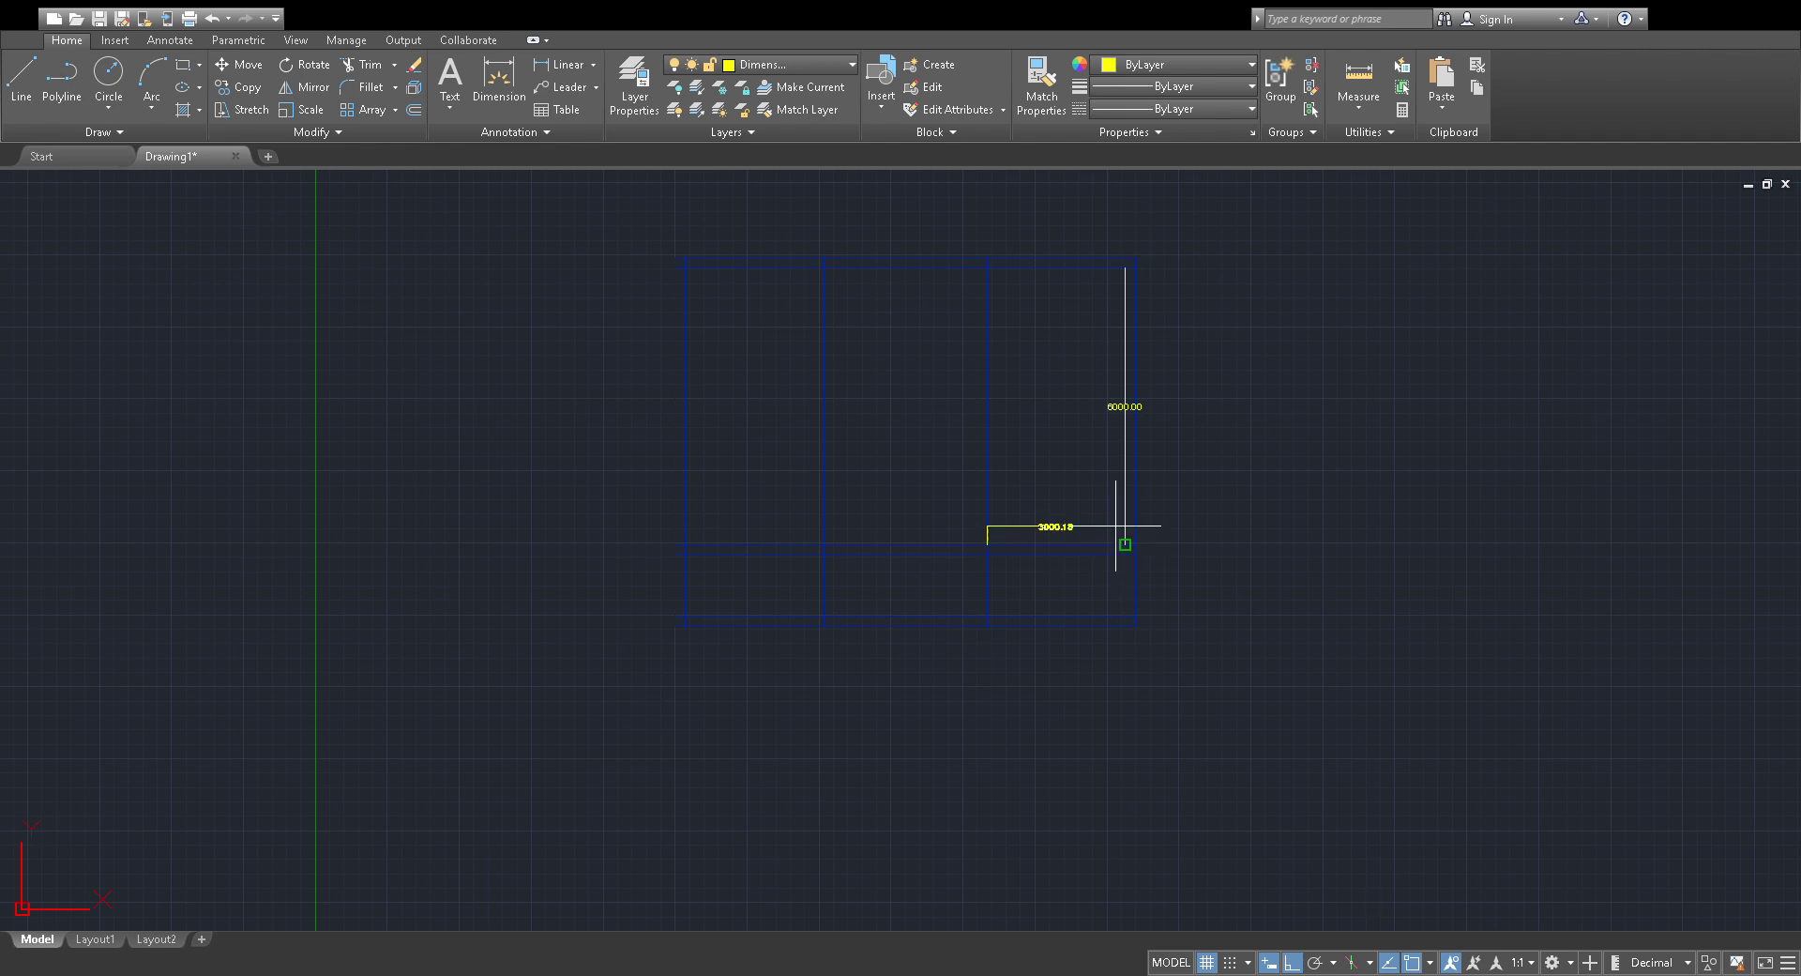
Shift the right-hand room's width dimension upward so it sits slightly above the partition line.
scroll(1112, 502, up, 6)
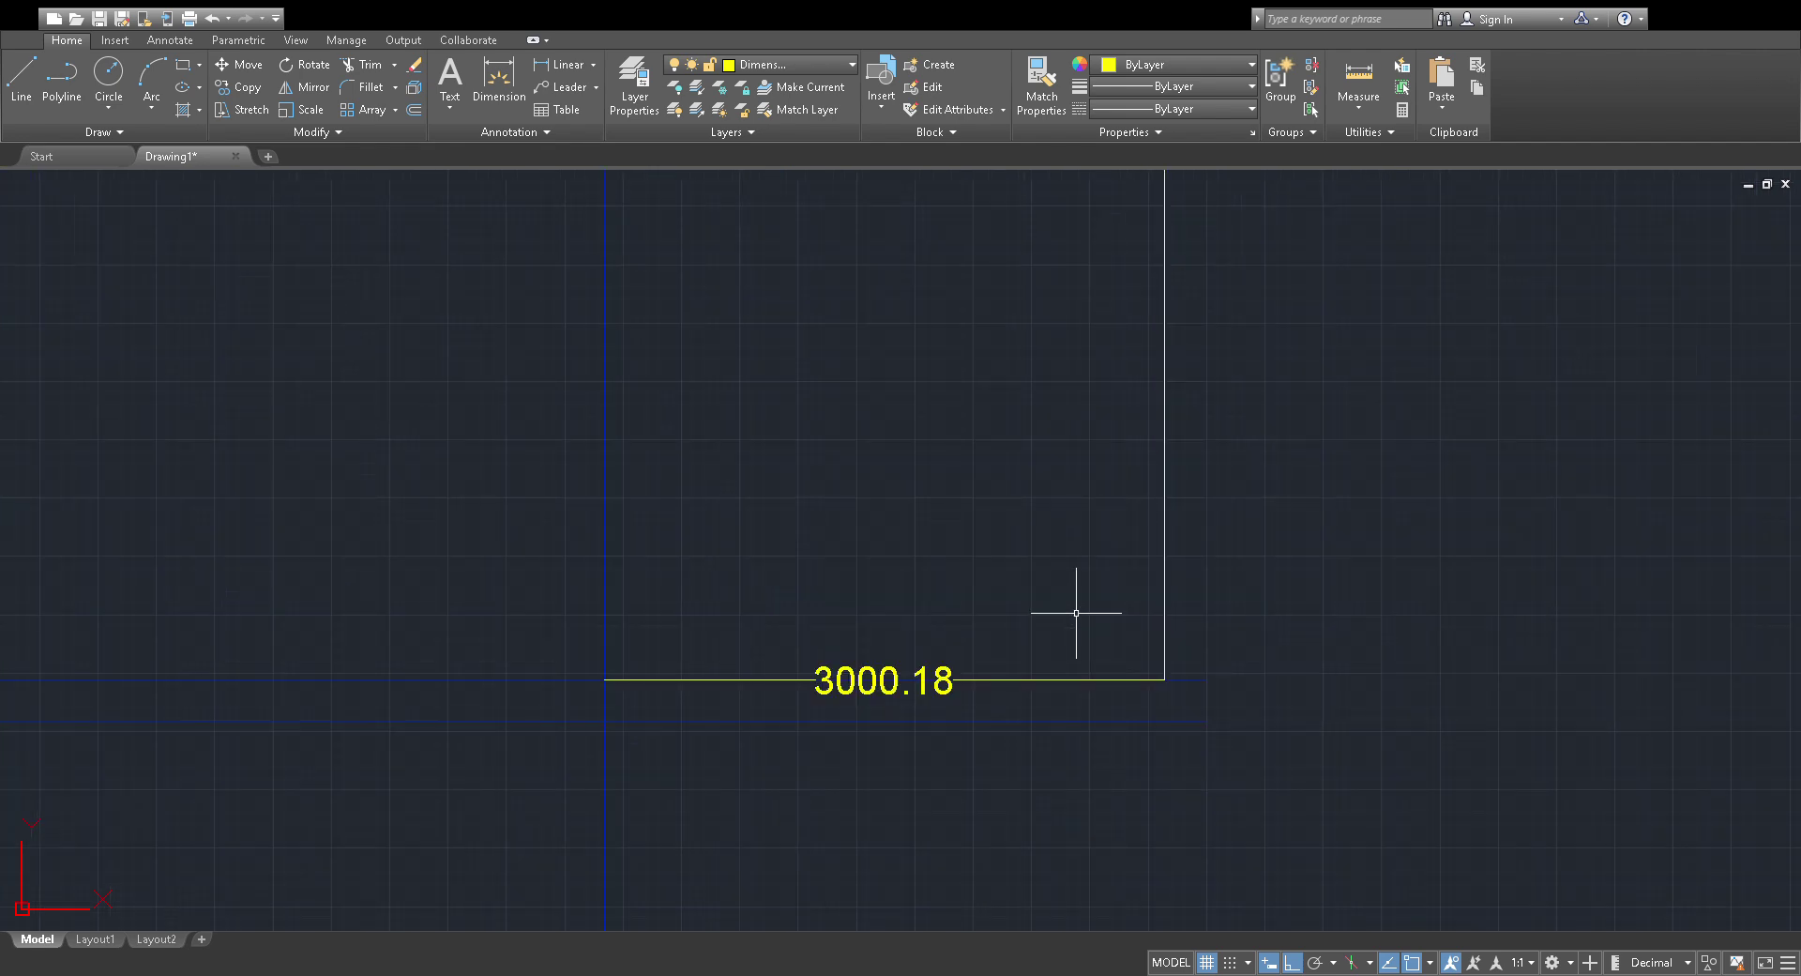
click(946, 680)
click(883, 680)
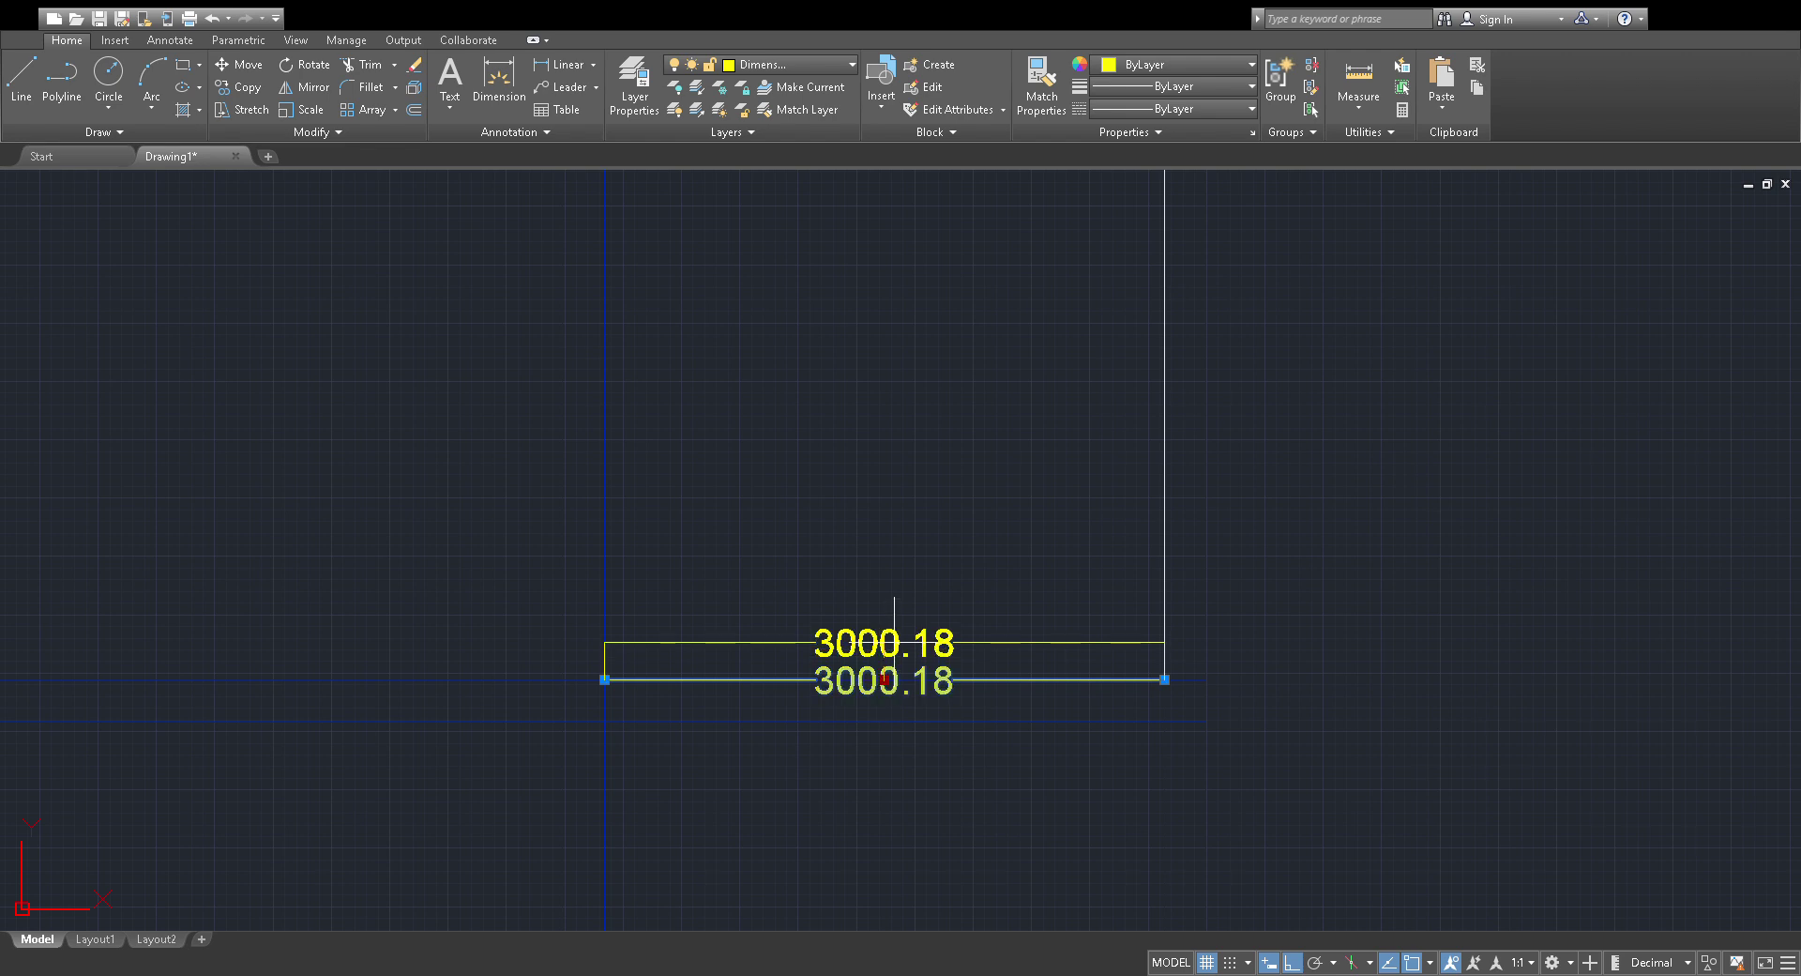
click(924, 643)
scroll(1067, 581, down, 5)
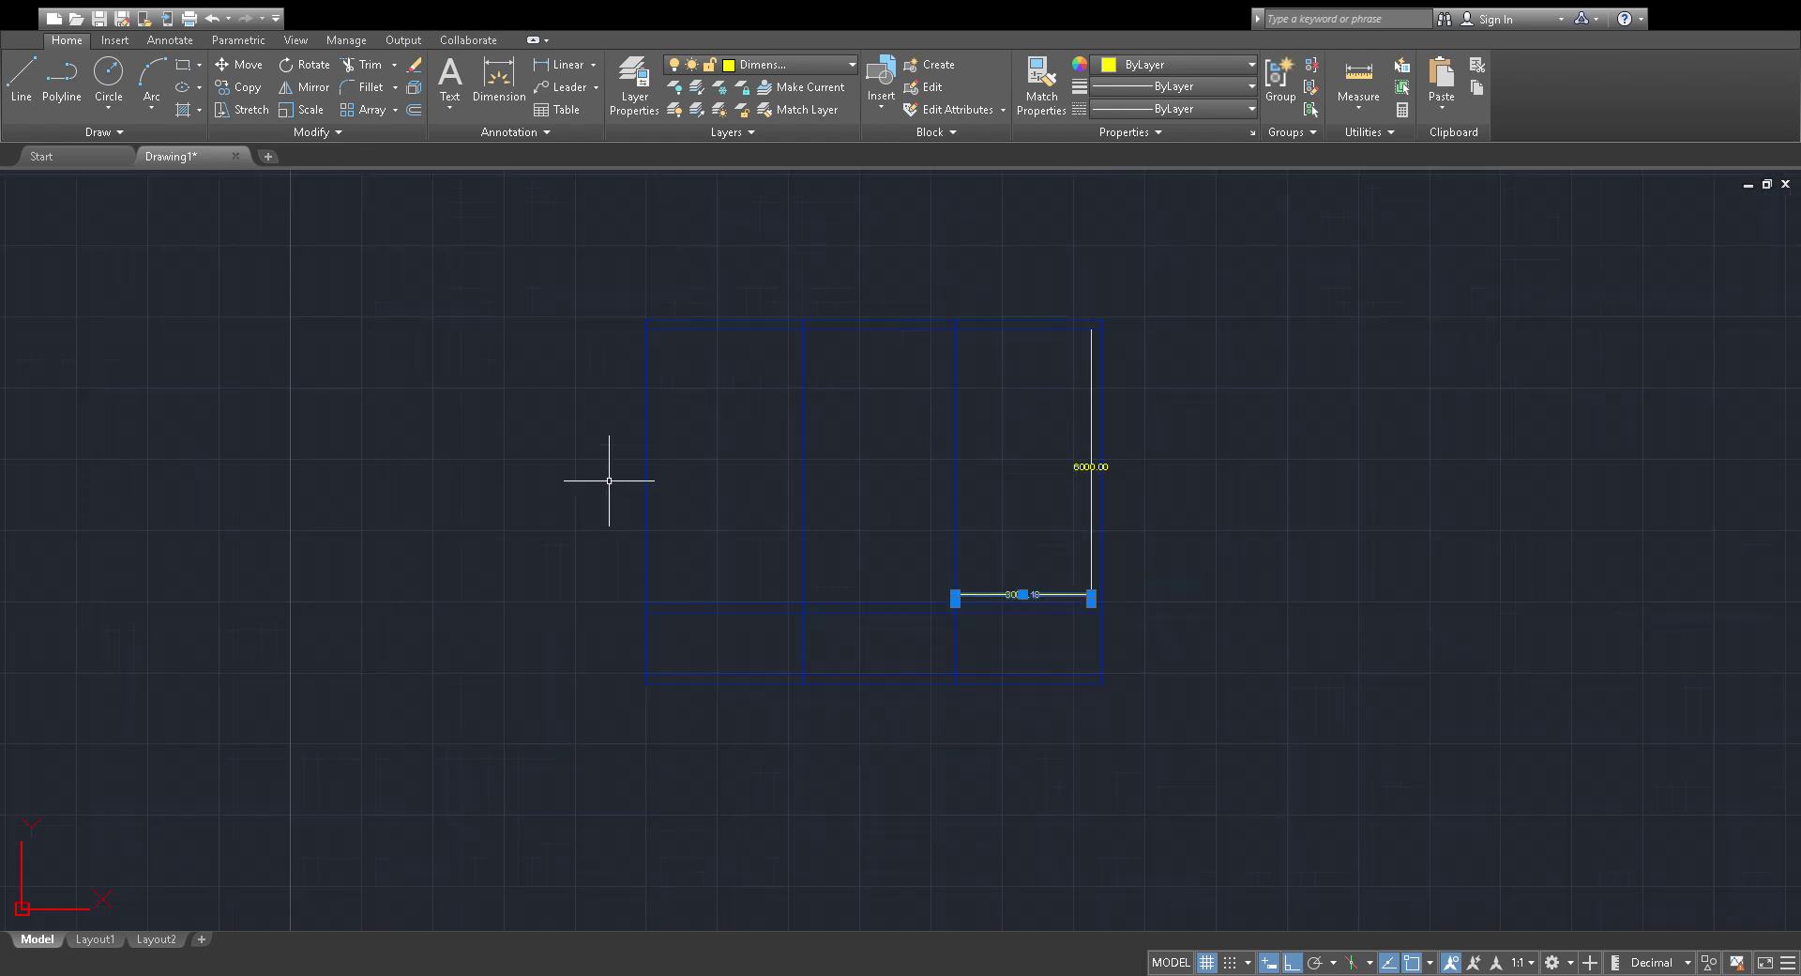
Dimension the plan's overall height outside the left outer wall and its overall width above the upper outer wall.
click(507, 61)
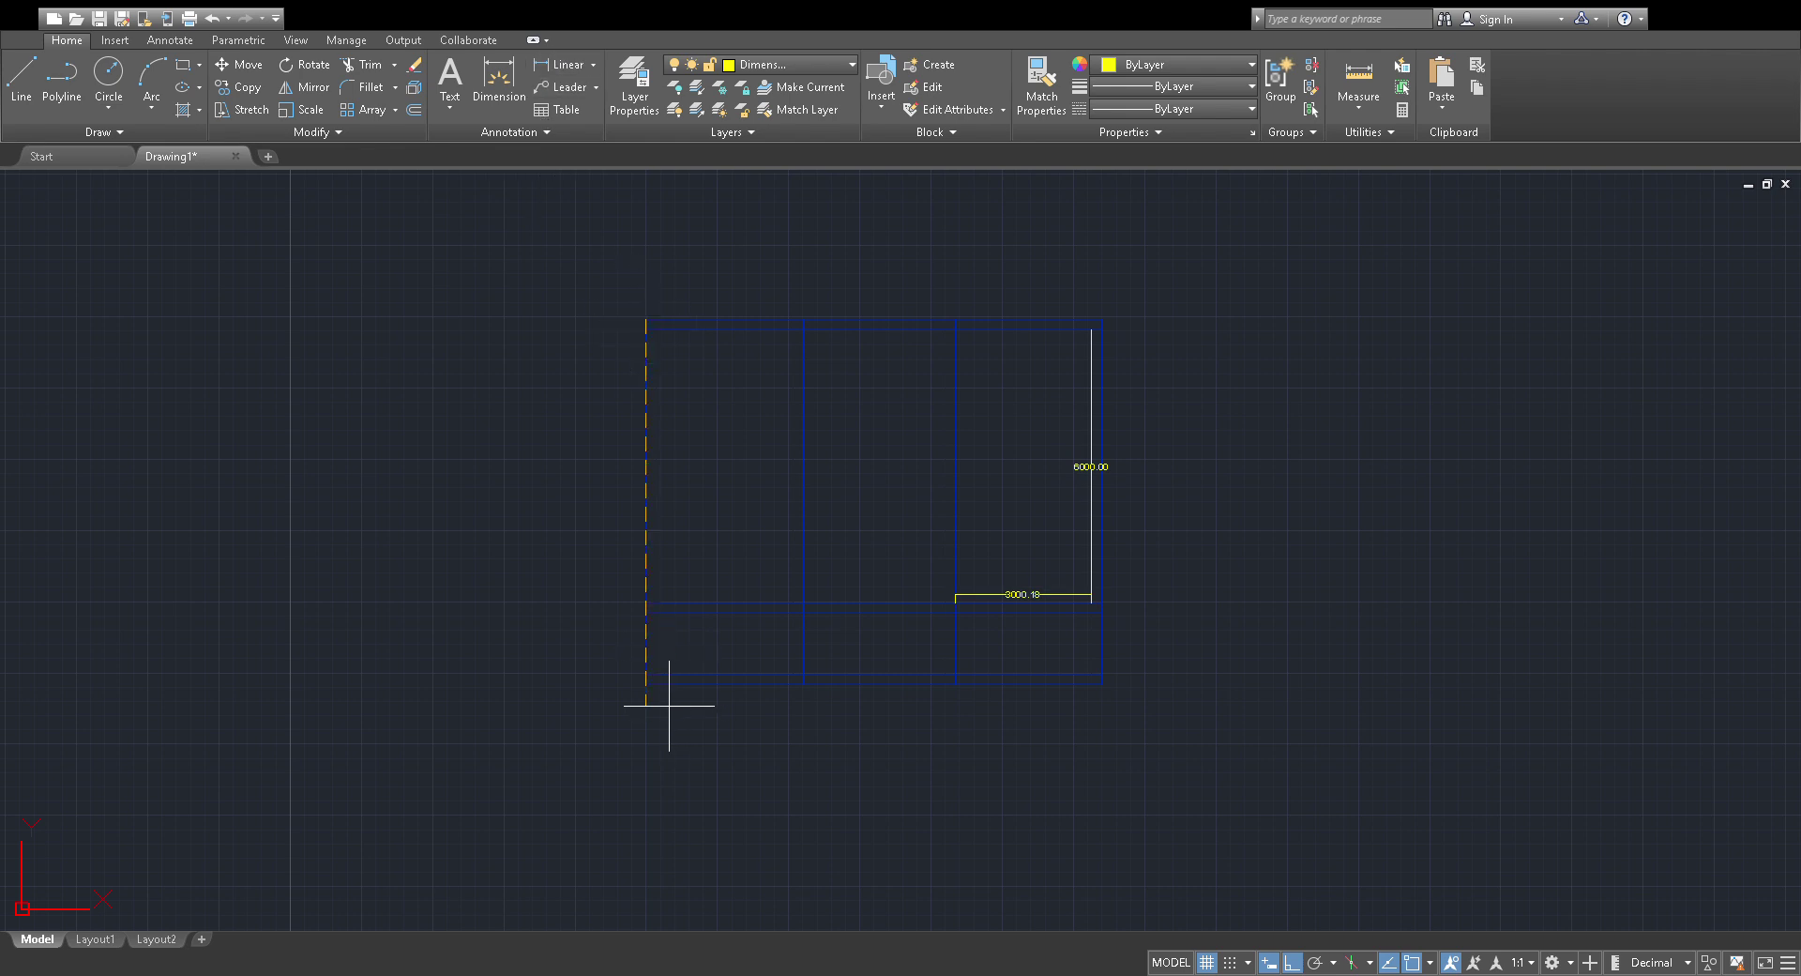
click(644, 683)
click(620, 683)
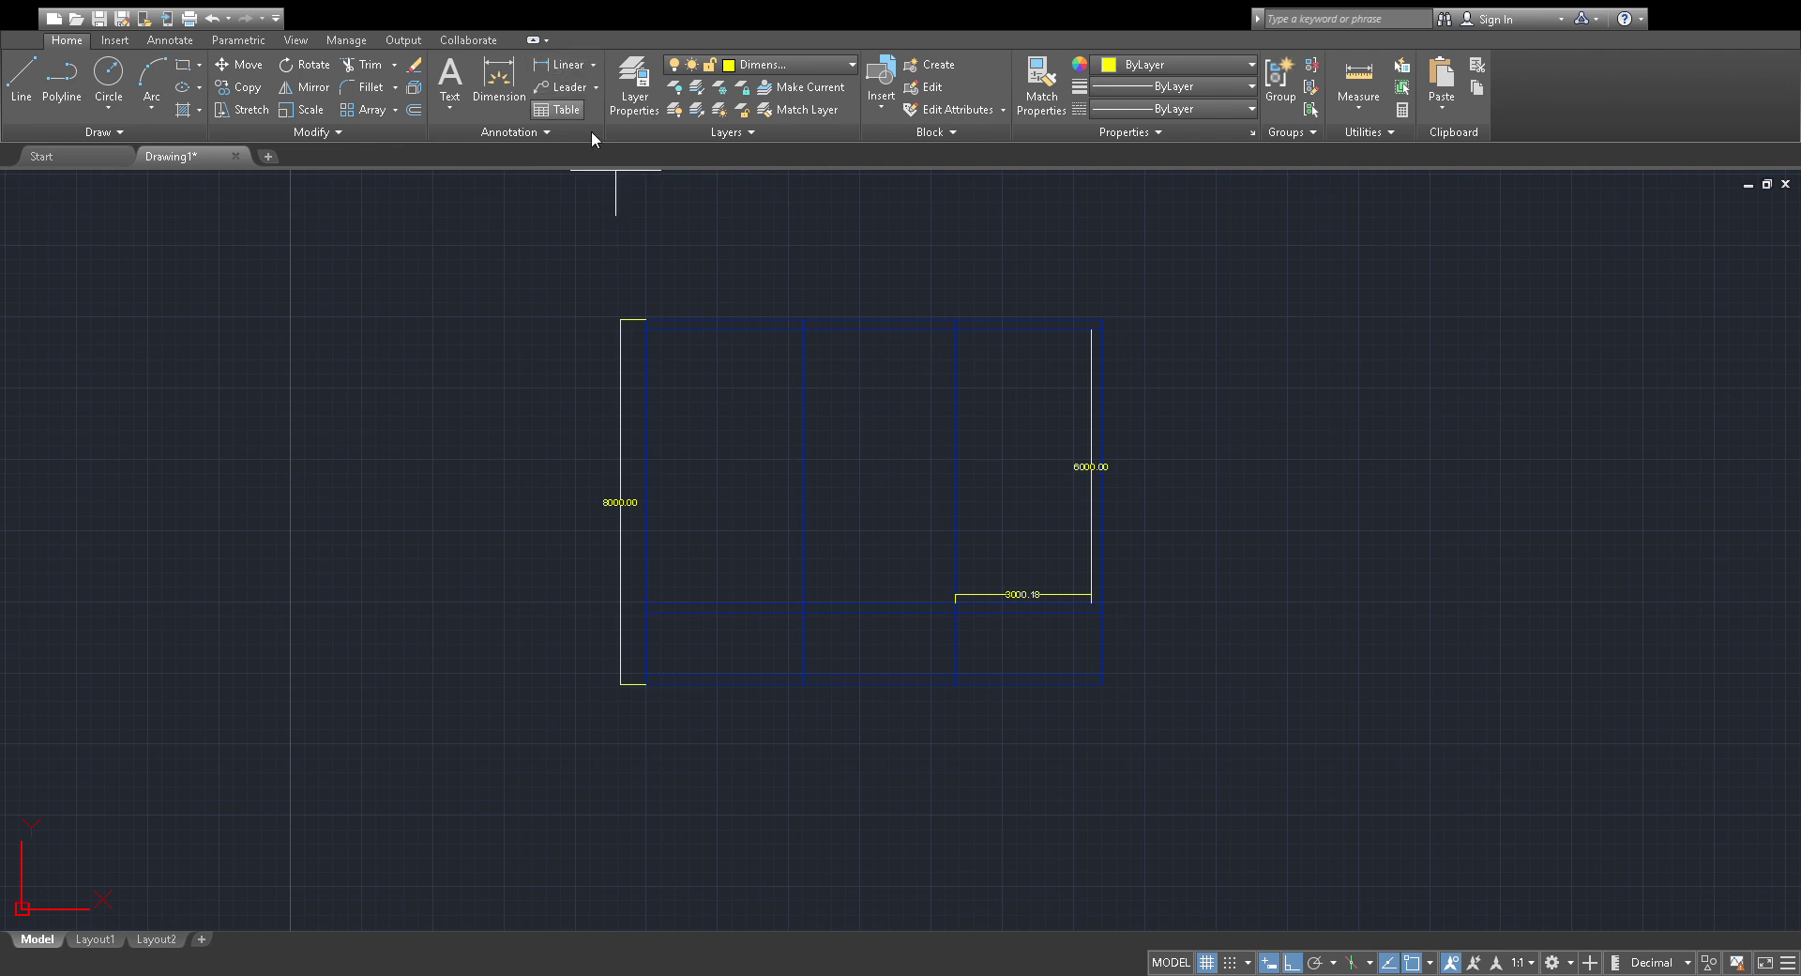
click(646, 319)
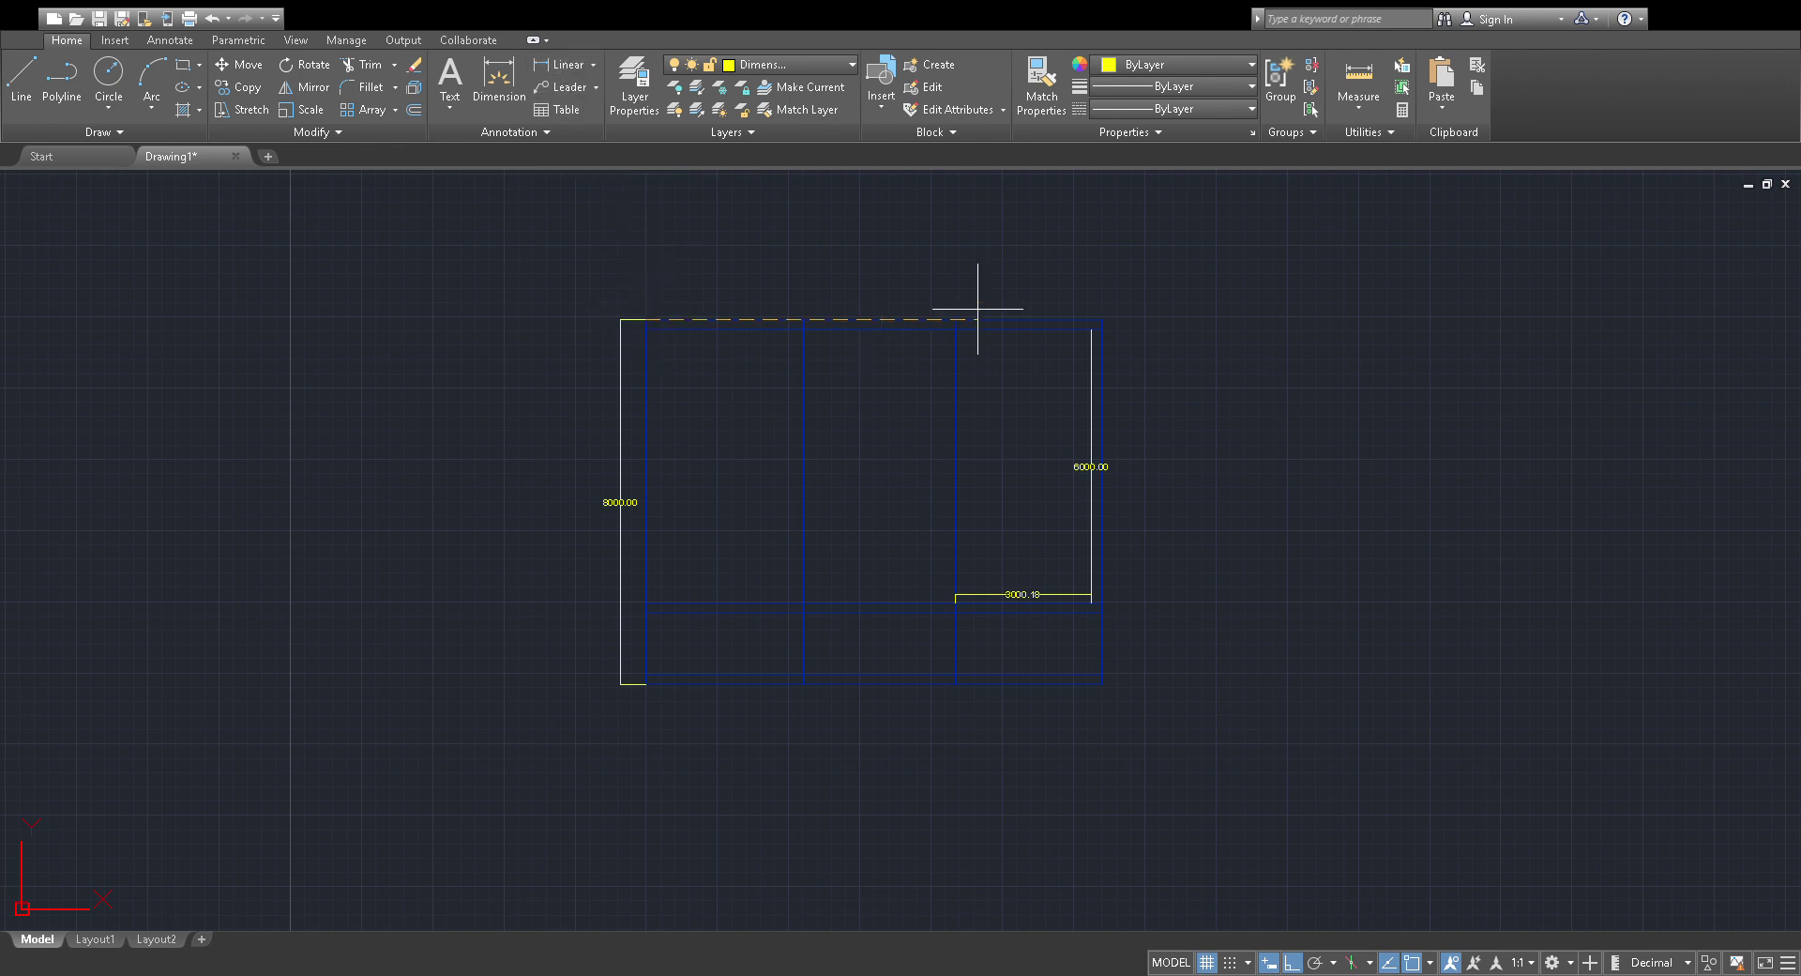
click(1101, 319)
click(1103, 291)
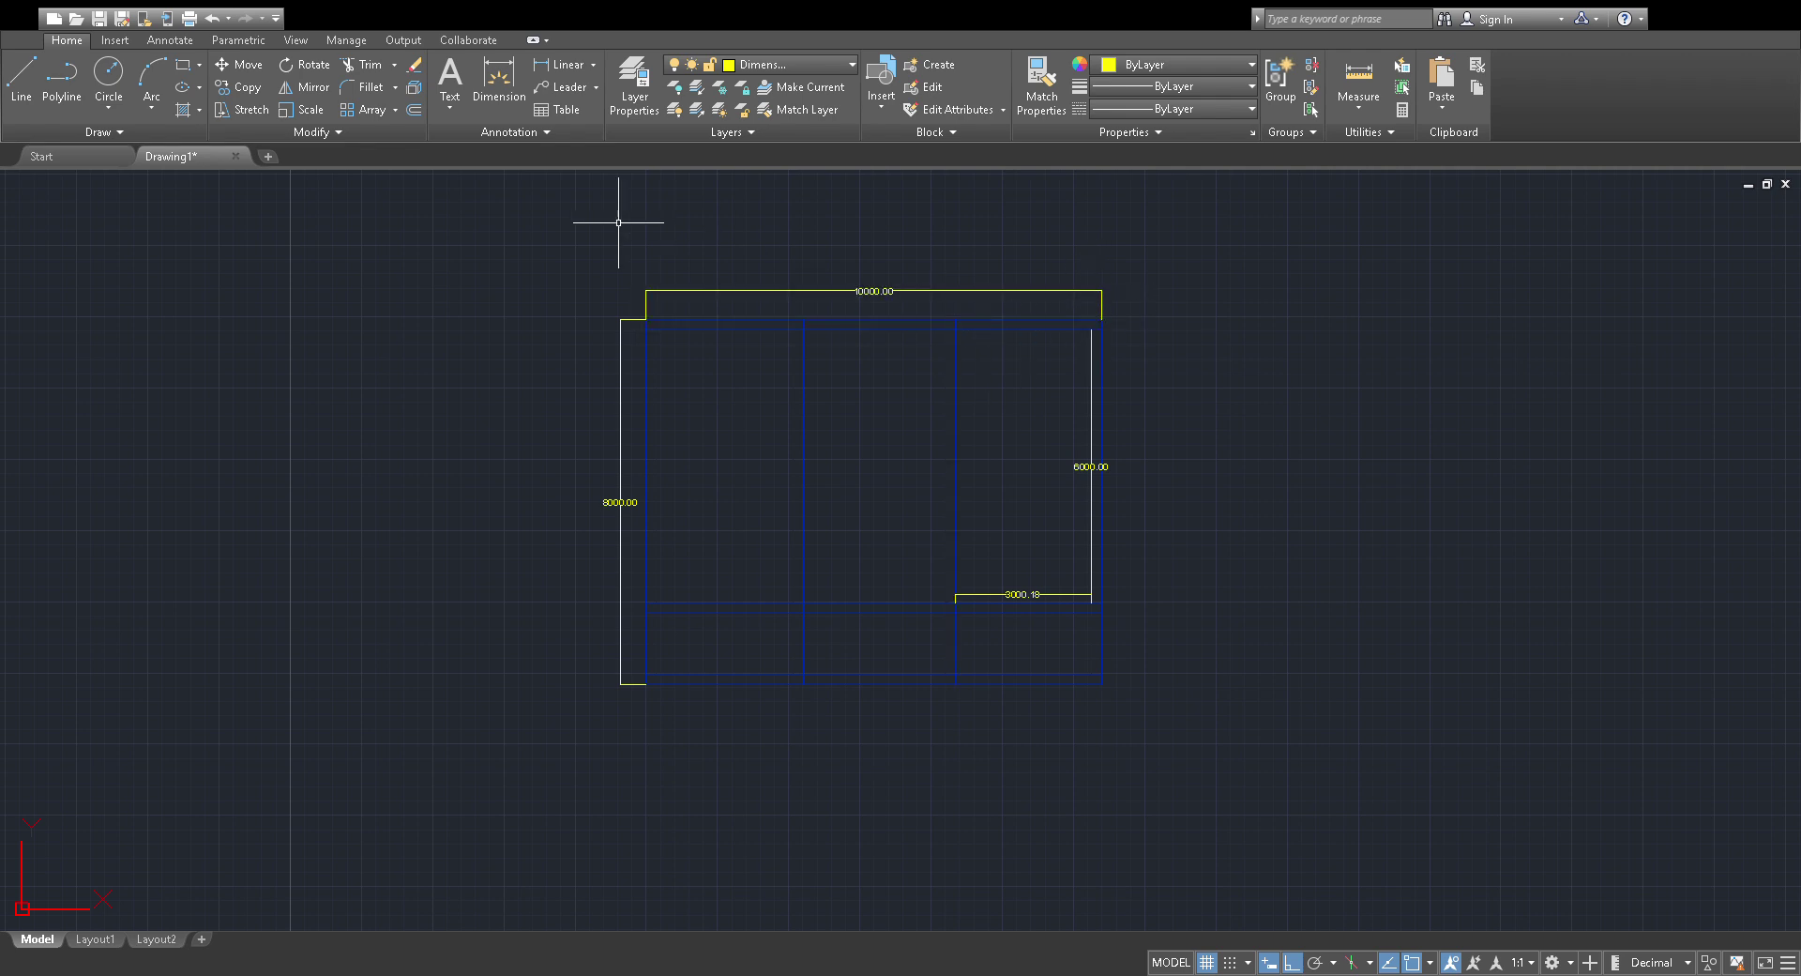